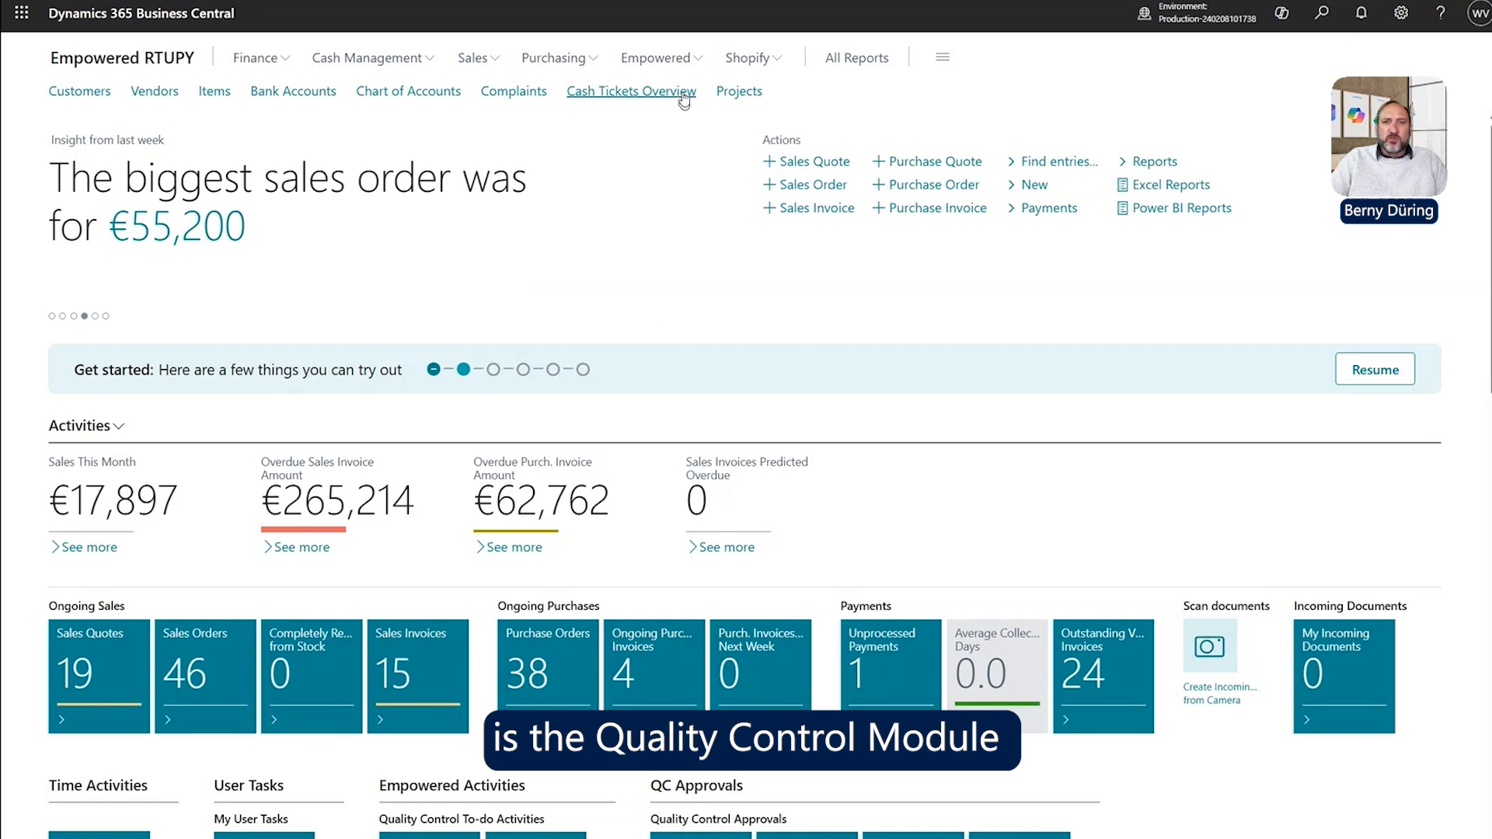
Browse the Empowered Quality Control menu, then search 'qua con set' for Quality Control Setup.
{"action": "left_click", "coordinate": [682, 60]}
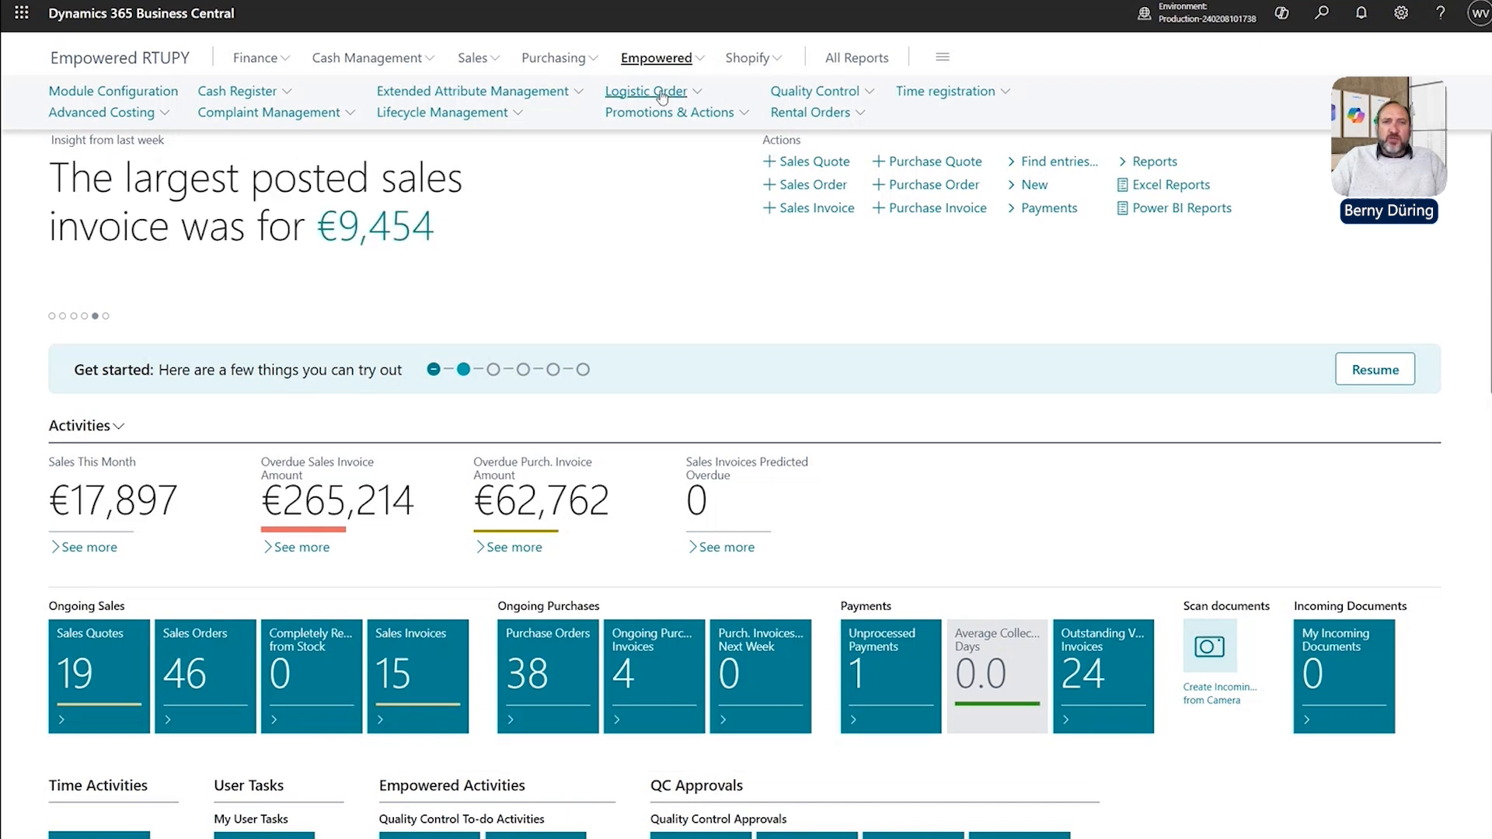
{"action": "left_click", "coordinate": [841, 98]}
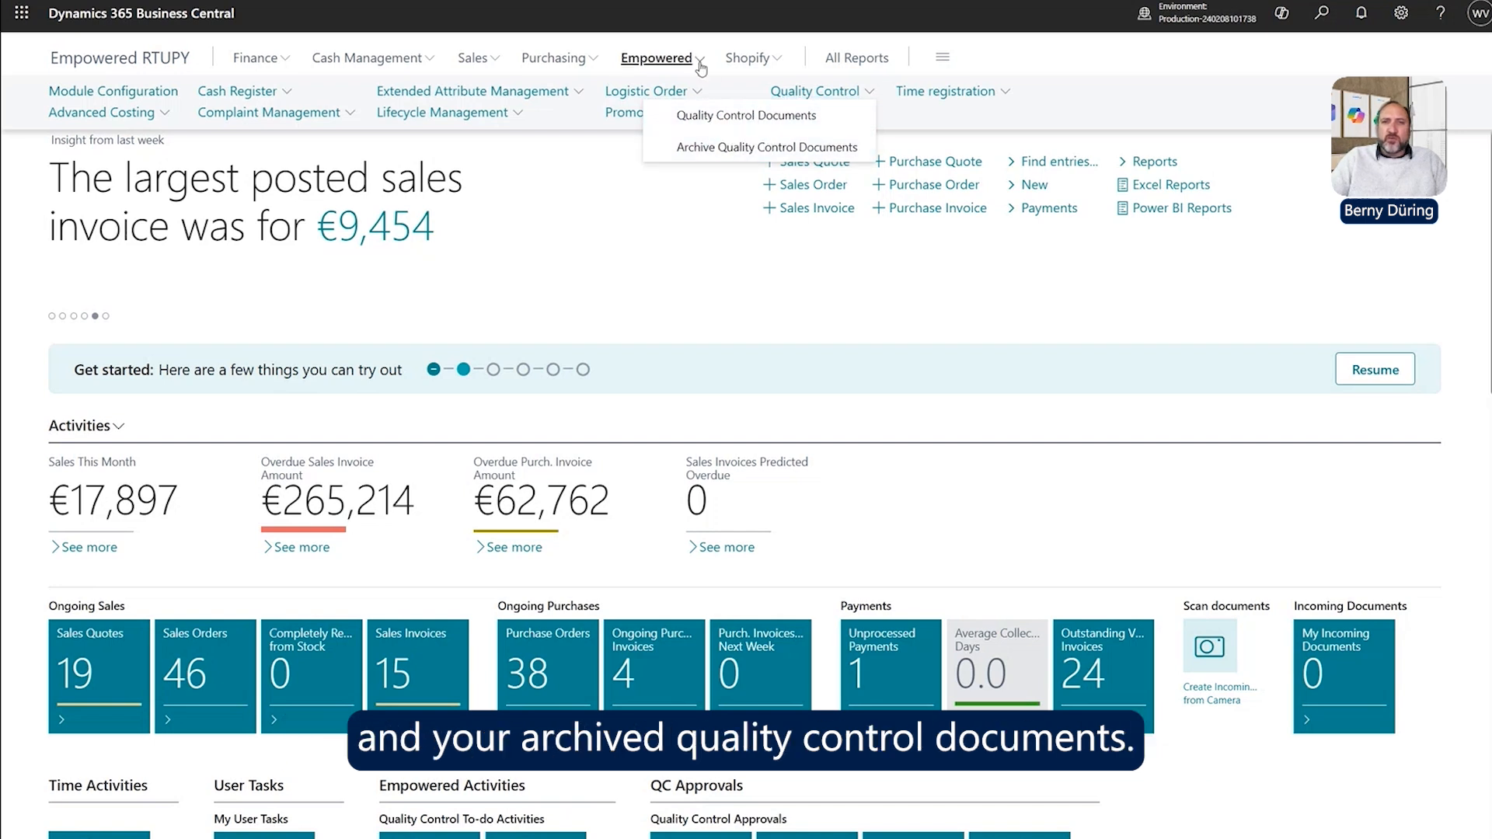
{"action": "left_click", "coordinate": [1320, 23]}
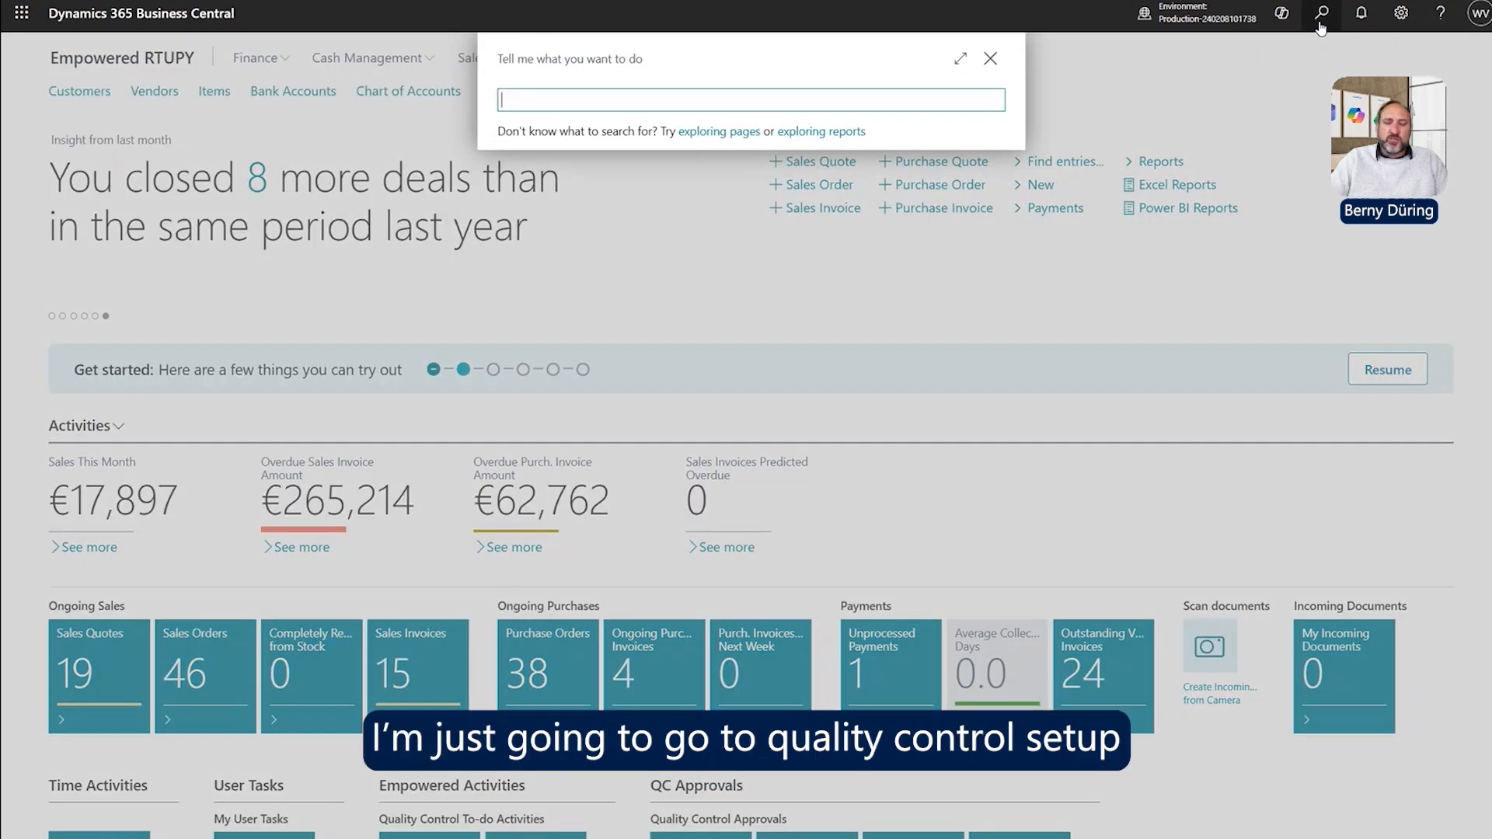
{"action": "type", "text": "qua con set"}
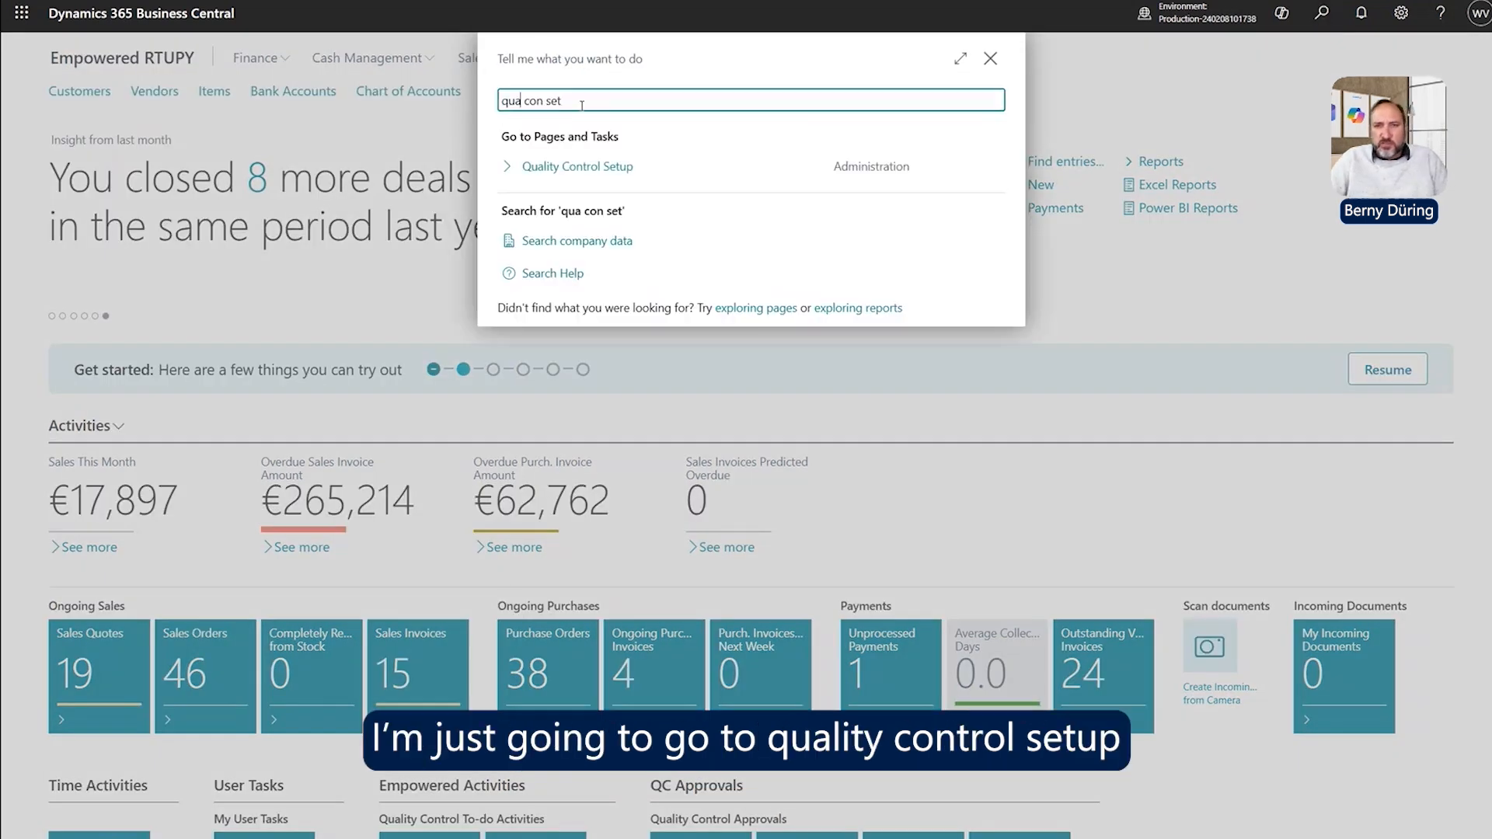
{"action": "left_click", "coordinate": [580, 175]}
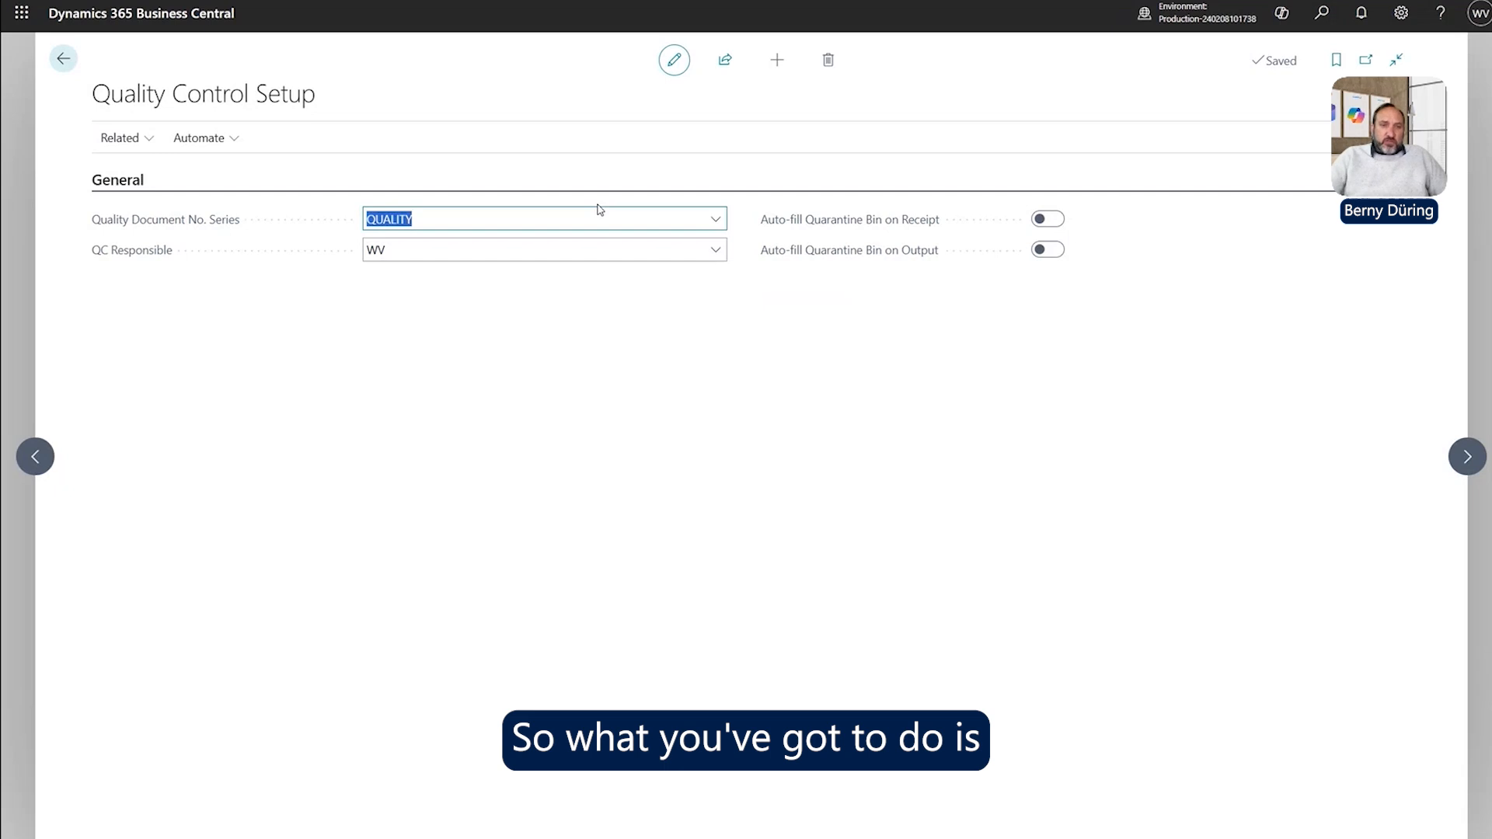
Check that Quality Document No. Series is set to QUALITY.
{"action": "mouse_move", "coordinate": [150, 223]}
{"action": "left_click", "coordinate": [452, 215]}
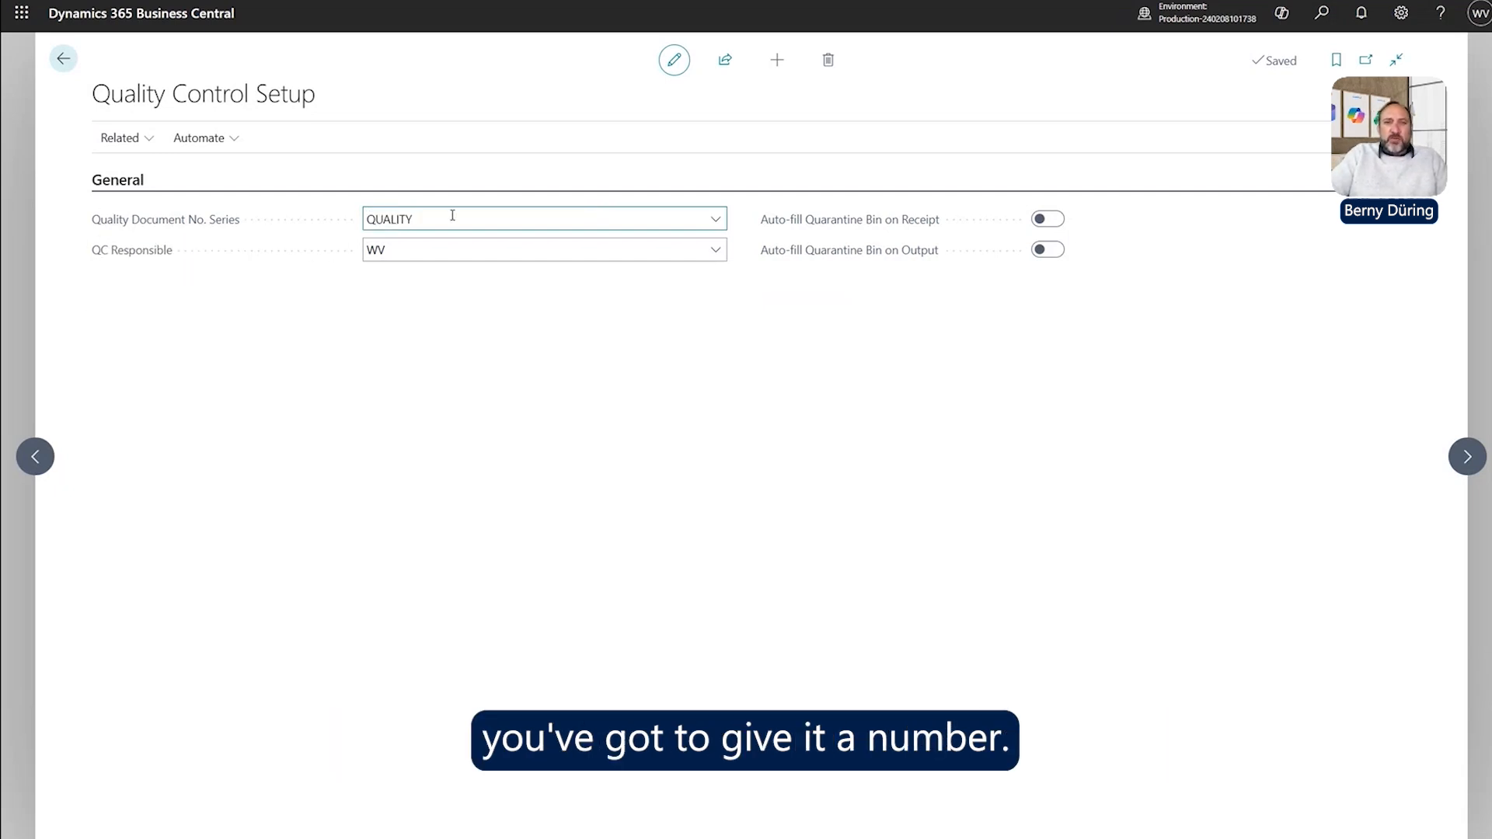
{"action": "left_click_drag", "start_coordinate": [452, 215], "coordinate": [312, 215]}
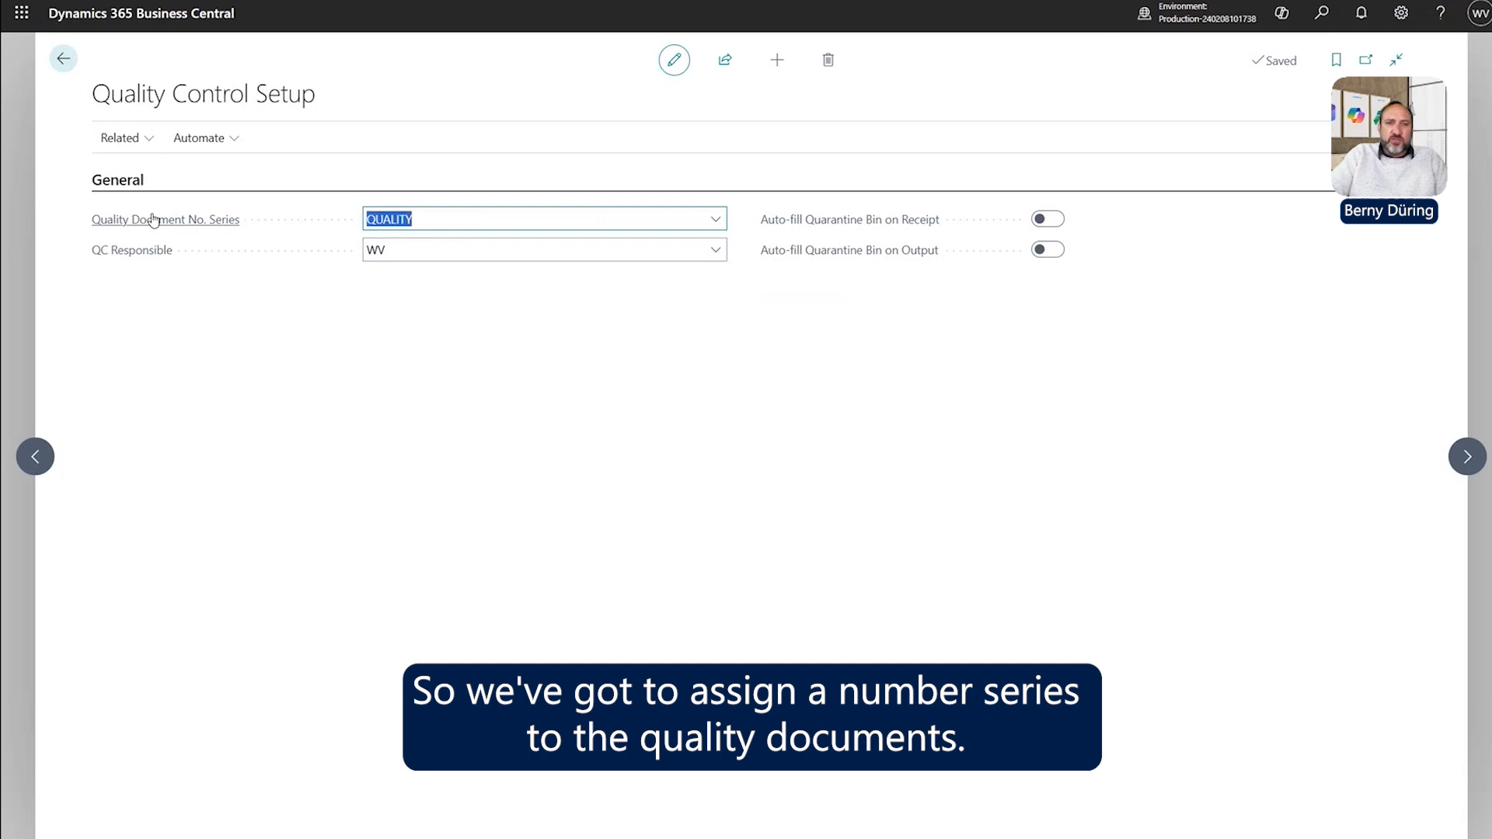
Review the QC Responsible user, leave auto-fill off, and show the Related setup pages.
{"action": "mouse_move", "coordinate": [153, 220]}
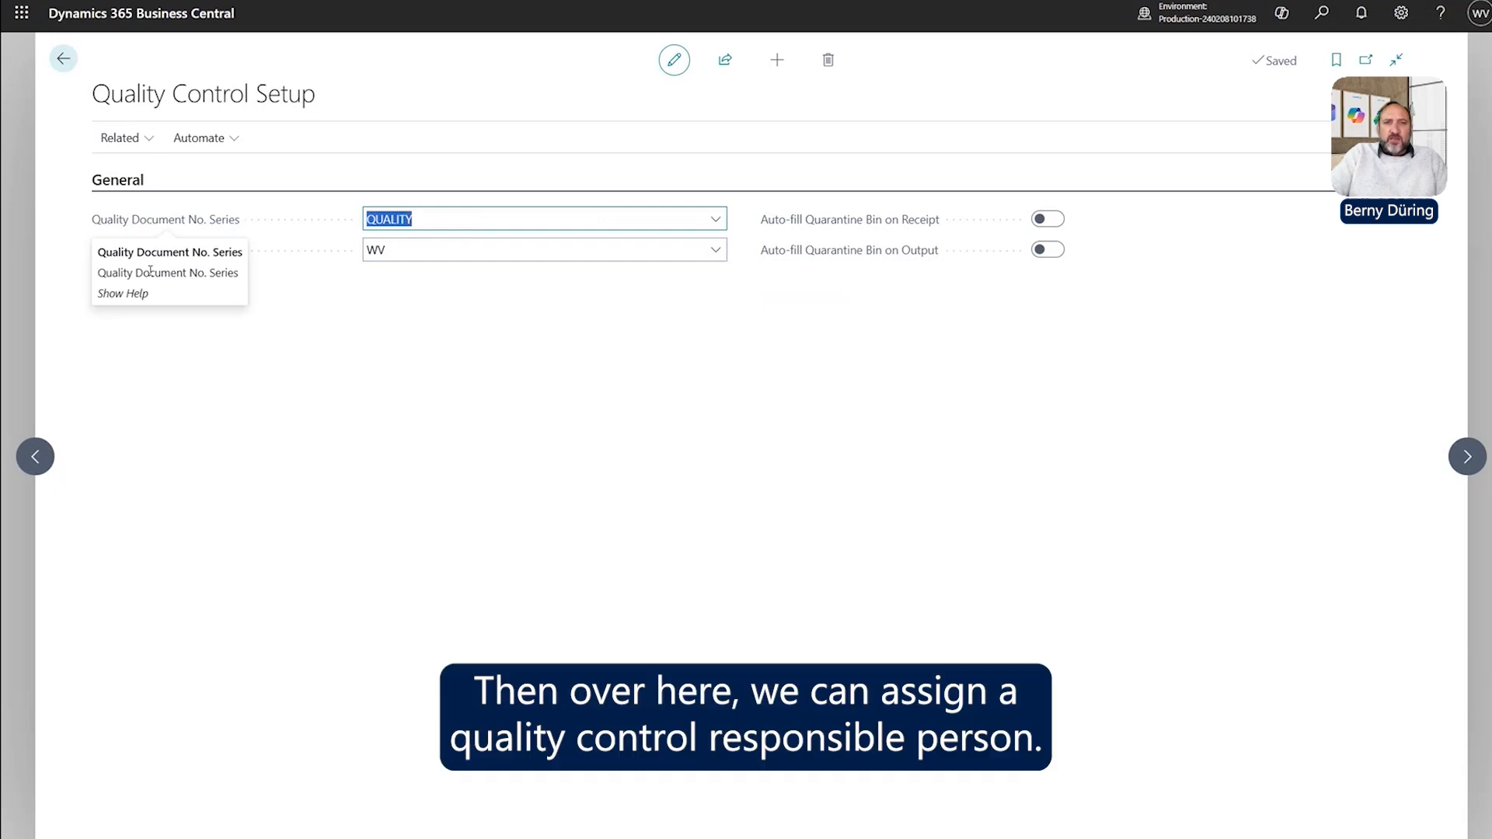
{"action": "left_click", "coordinate": [415, 248]}
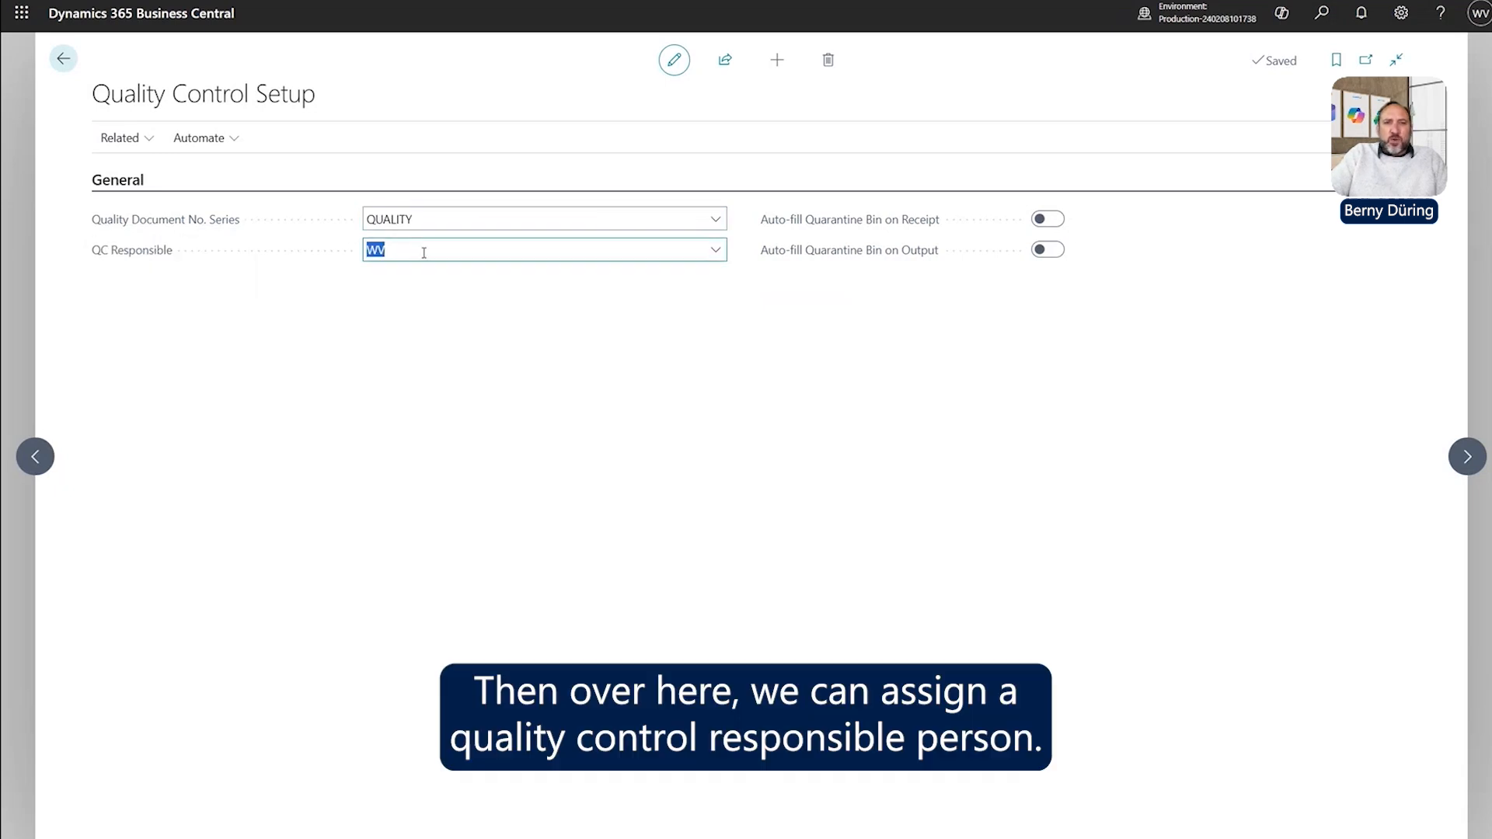
{"action": "mouse_move", "coordinate": [164, 257]}
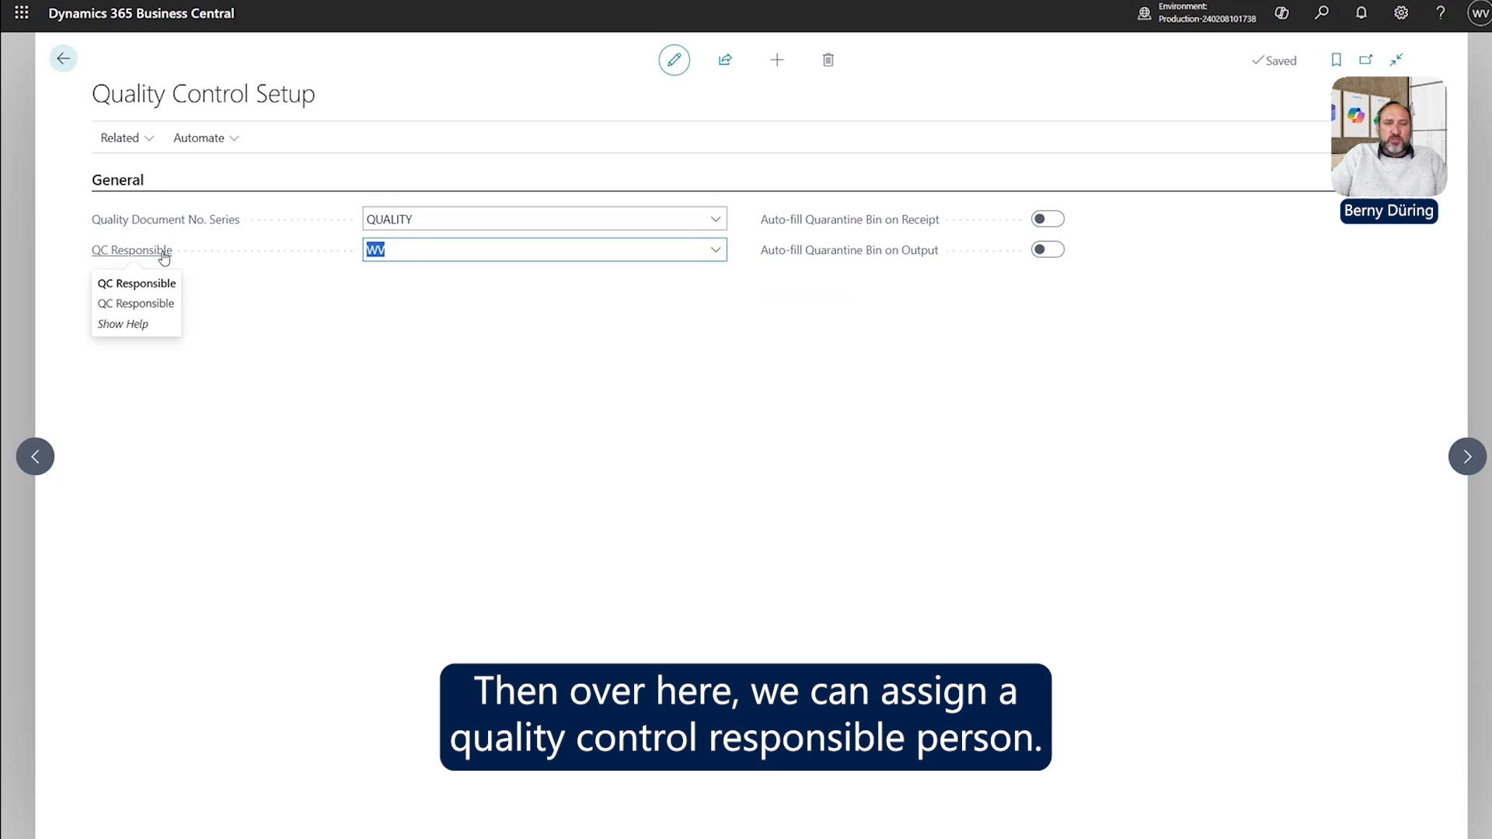
{"action": "left_click", "coordinate": [457, 250]}
{"action": "left_click_drag", "start_coordinate": [456, 250], "coordinate": [281, 254]}
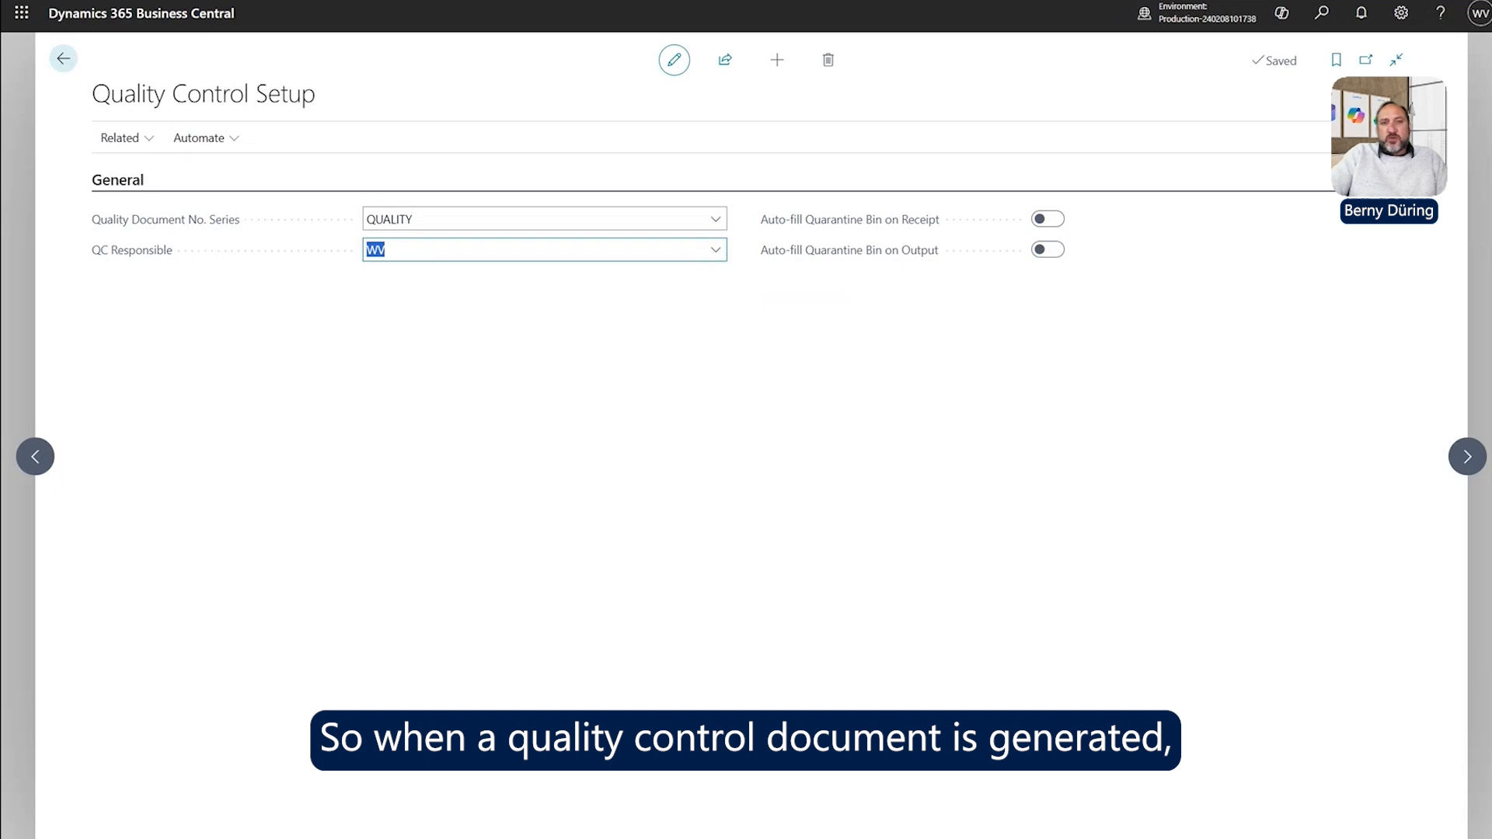
{"action": "left_click_drag", "start_coordinate": [422, 254], "coordinate": [313, 252]}
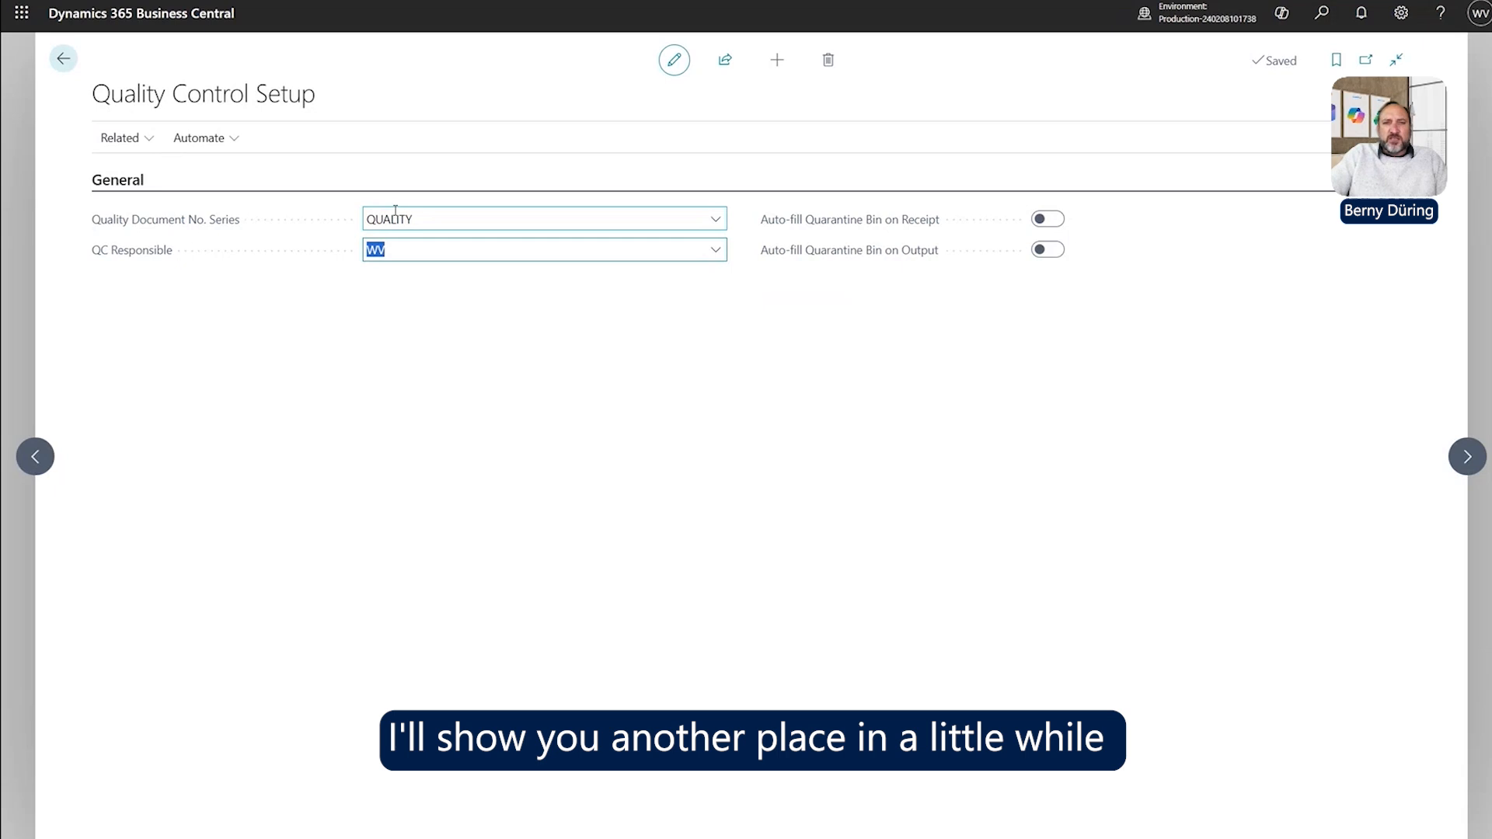
{"action": "left_click", "coordinate": [407, 251]}
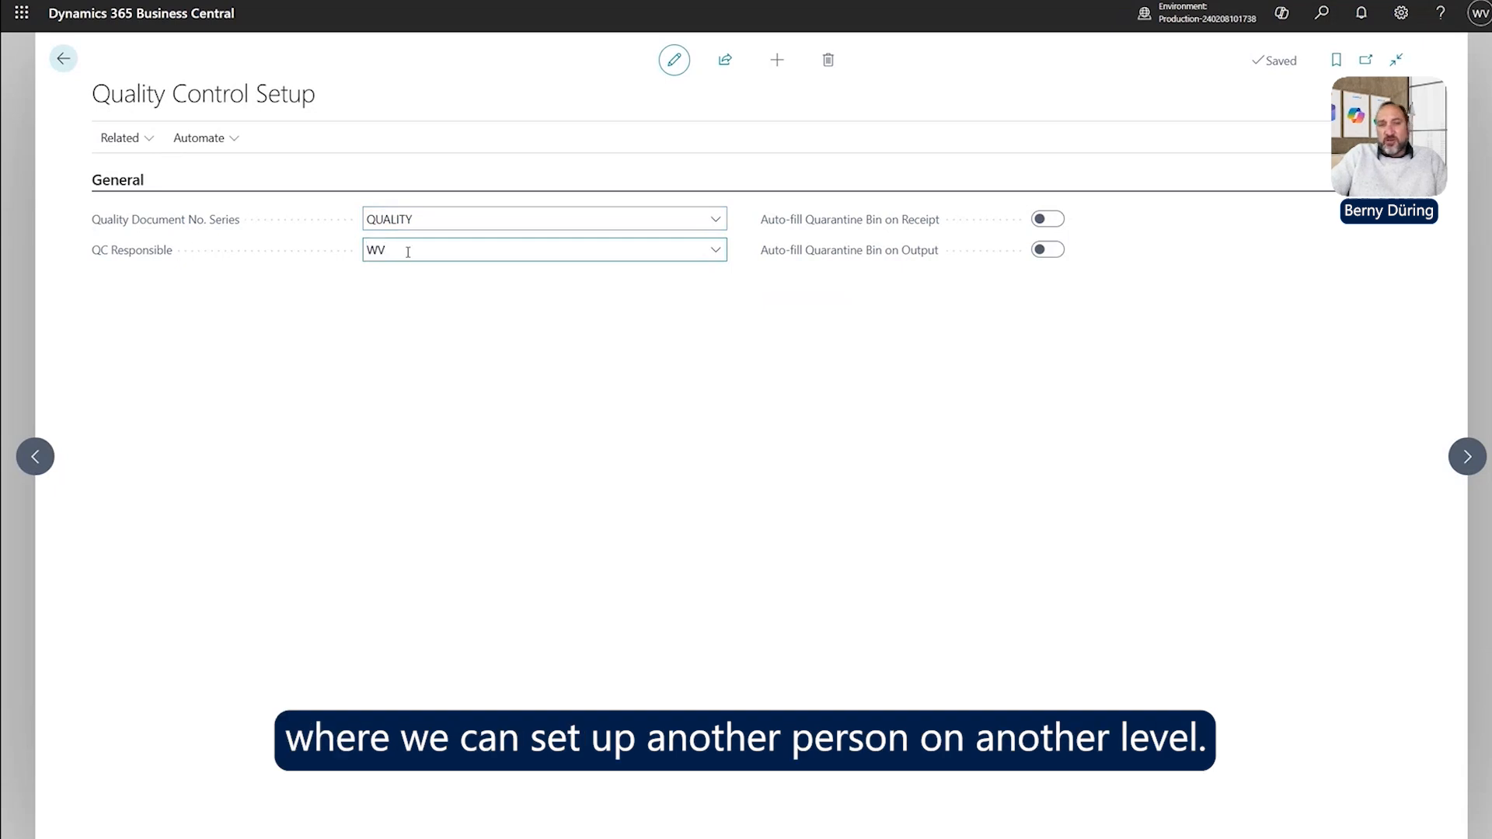
{"action": "left_click_drag", "start_coordinate": [408, 252], "coordinate": [290, 240]}
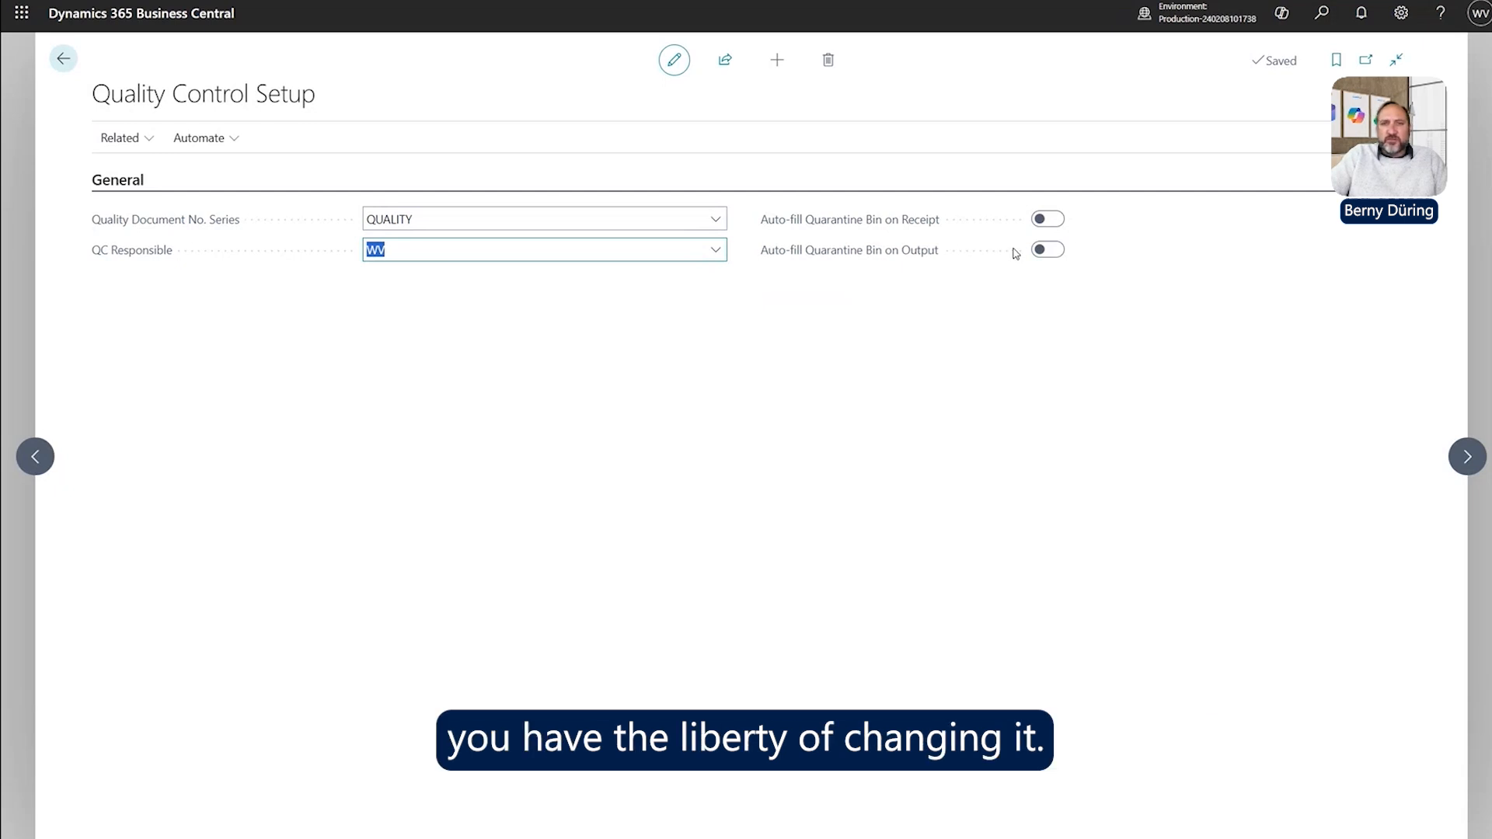
{"action": "mouse_move", "coordinate": [845, 226]}
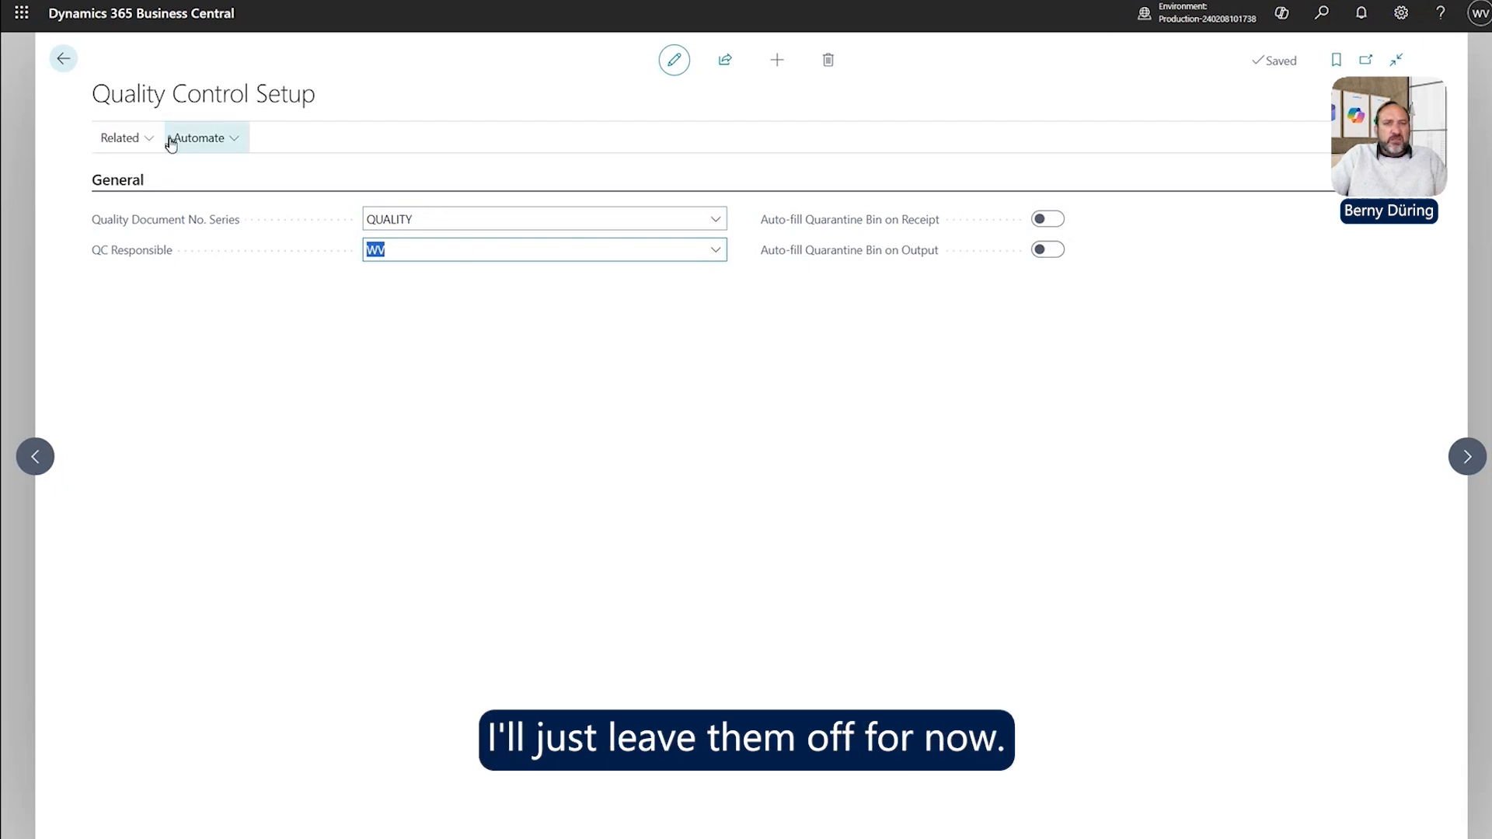
{"action": "left_click", "coordinate": [137, 139]}
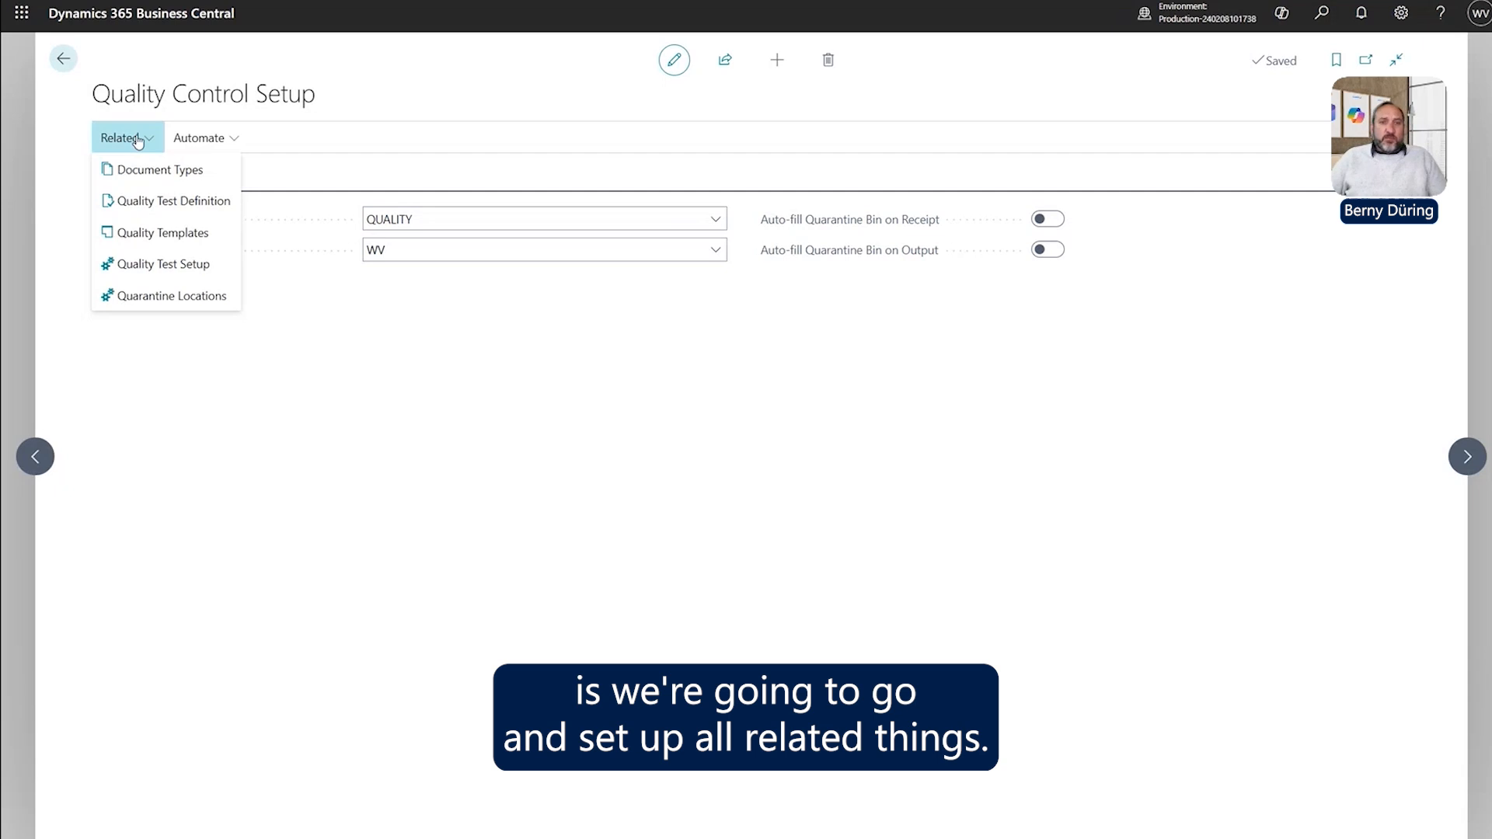
Inspect the ISO Certification row in Document Types, discarding an accidental empty line.
{"action": "left_click", "coordinate": [156, 172]}
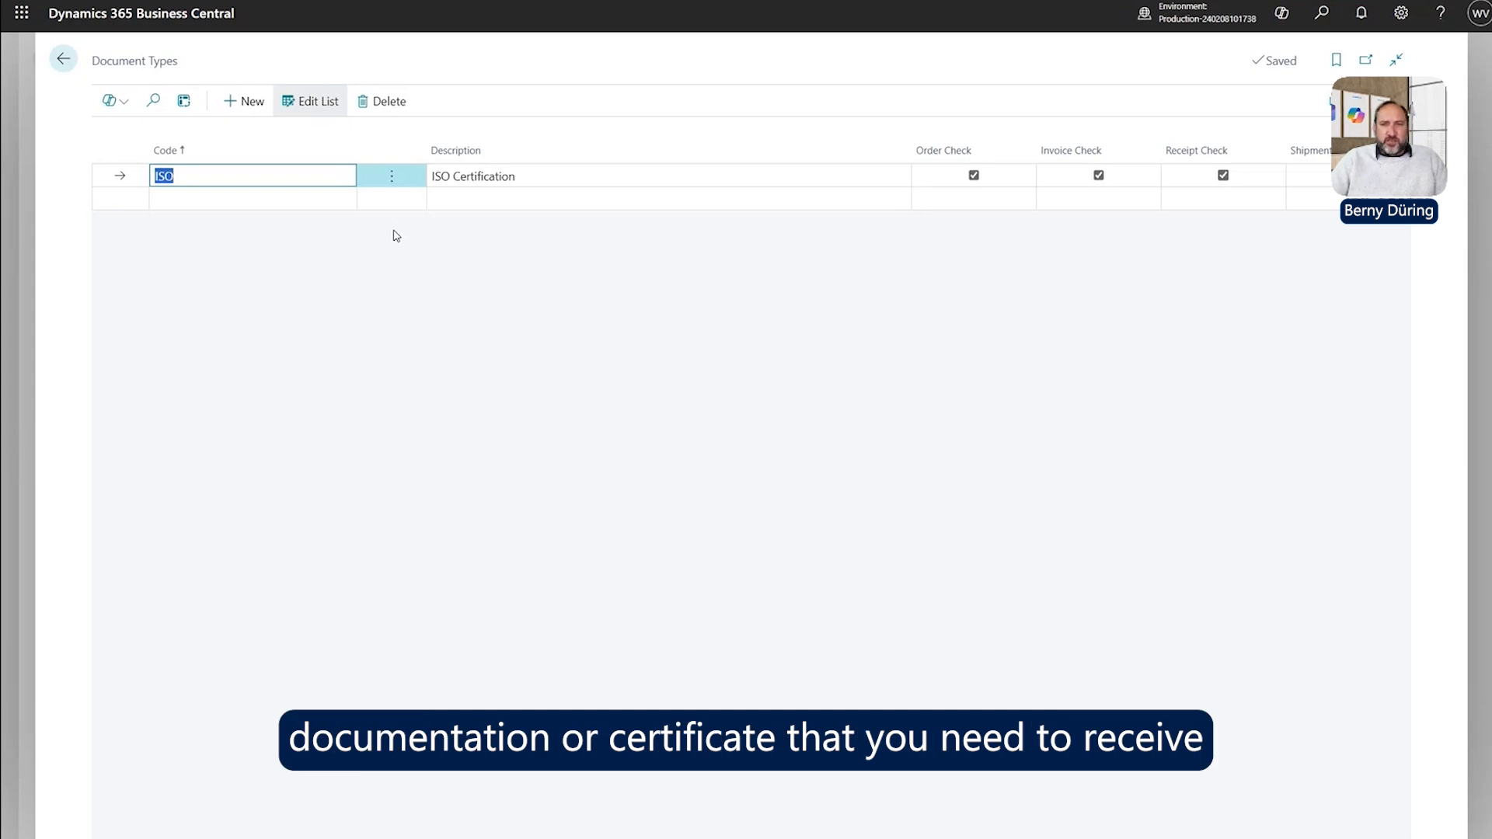
{"action": "left_click", "coordinate": [537, 181]}
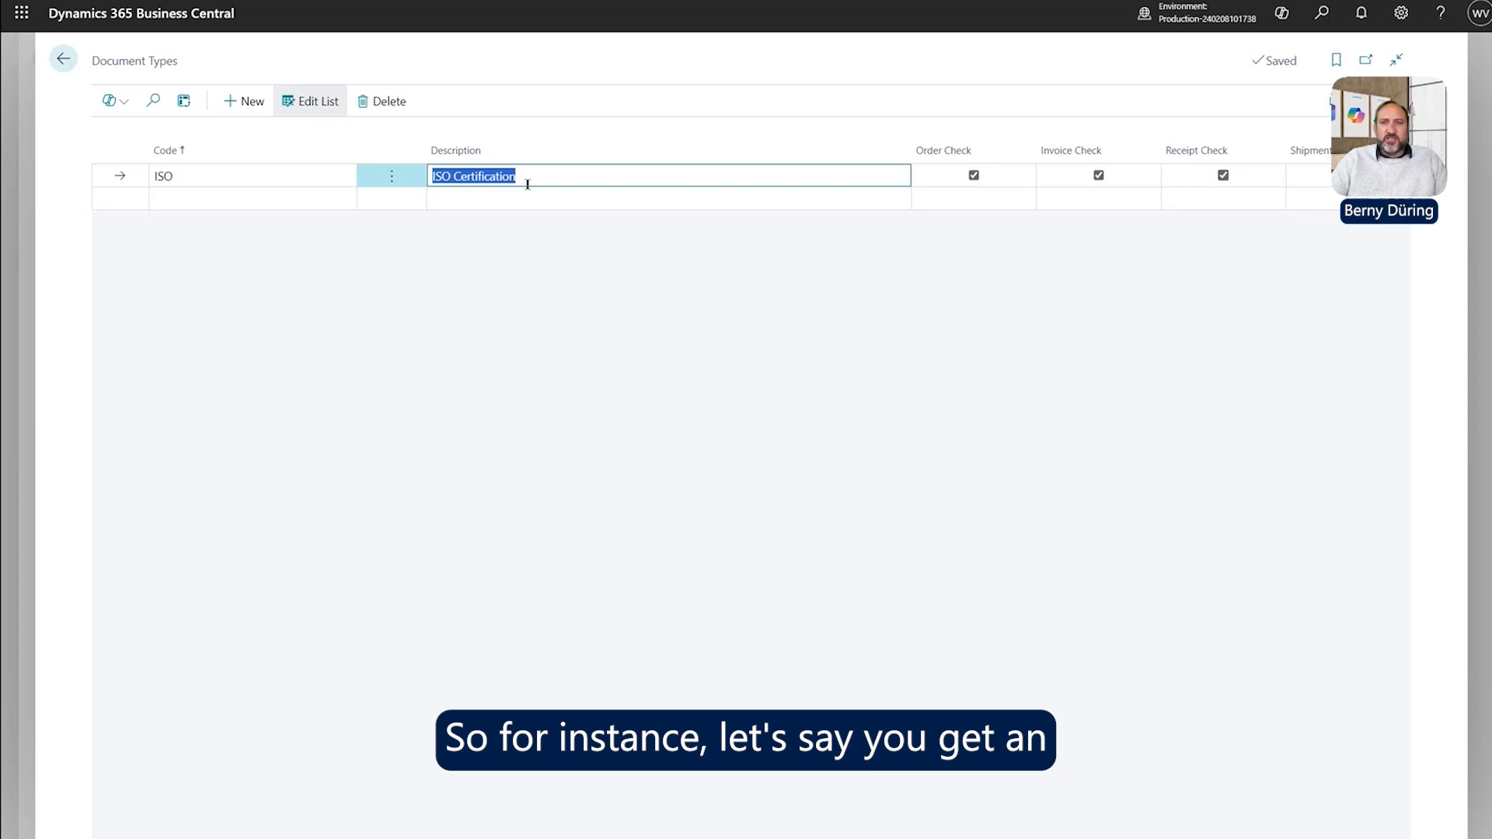
{"action": "left_click", "coordinate": [205, 204]}
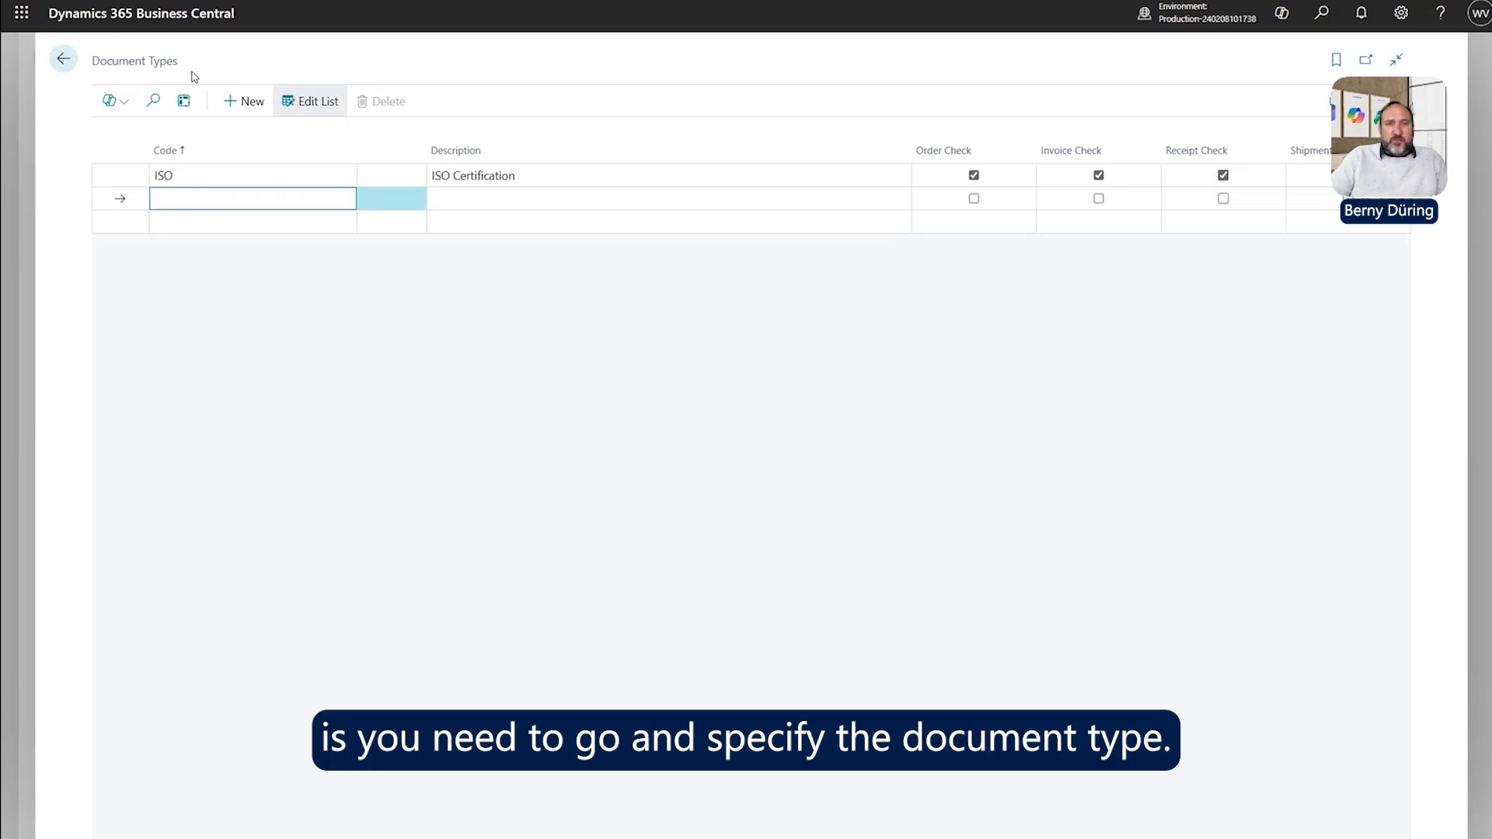
{"action": "left_click", "coordinate": [201, 176]}
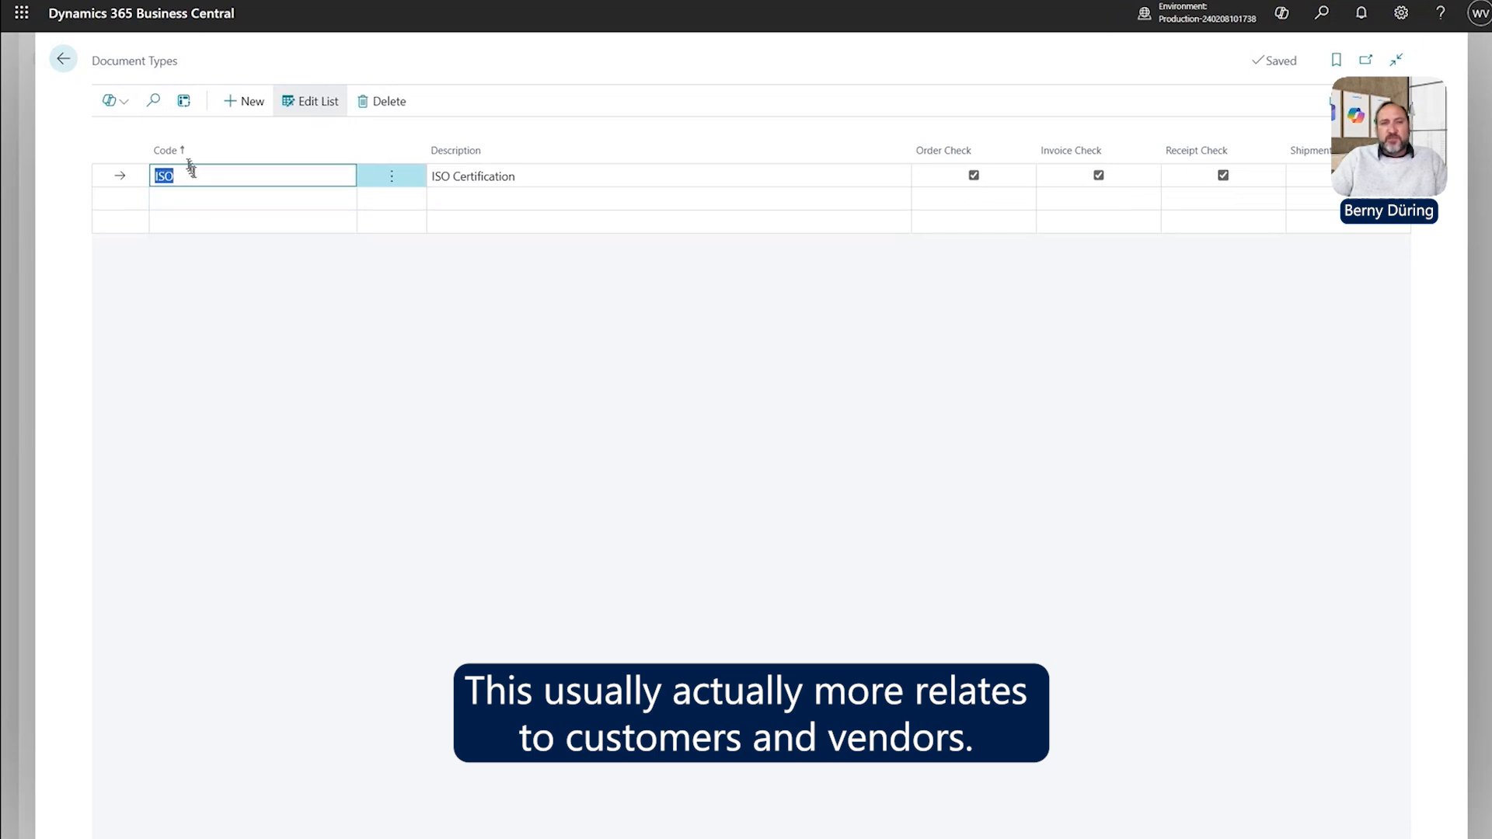
{"action": "left_click", "coordinate": [189, 177]}
{"action": "double_click", "coordinate": [193, 176]}
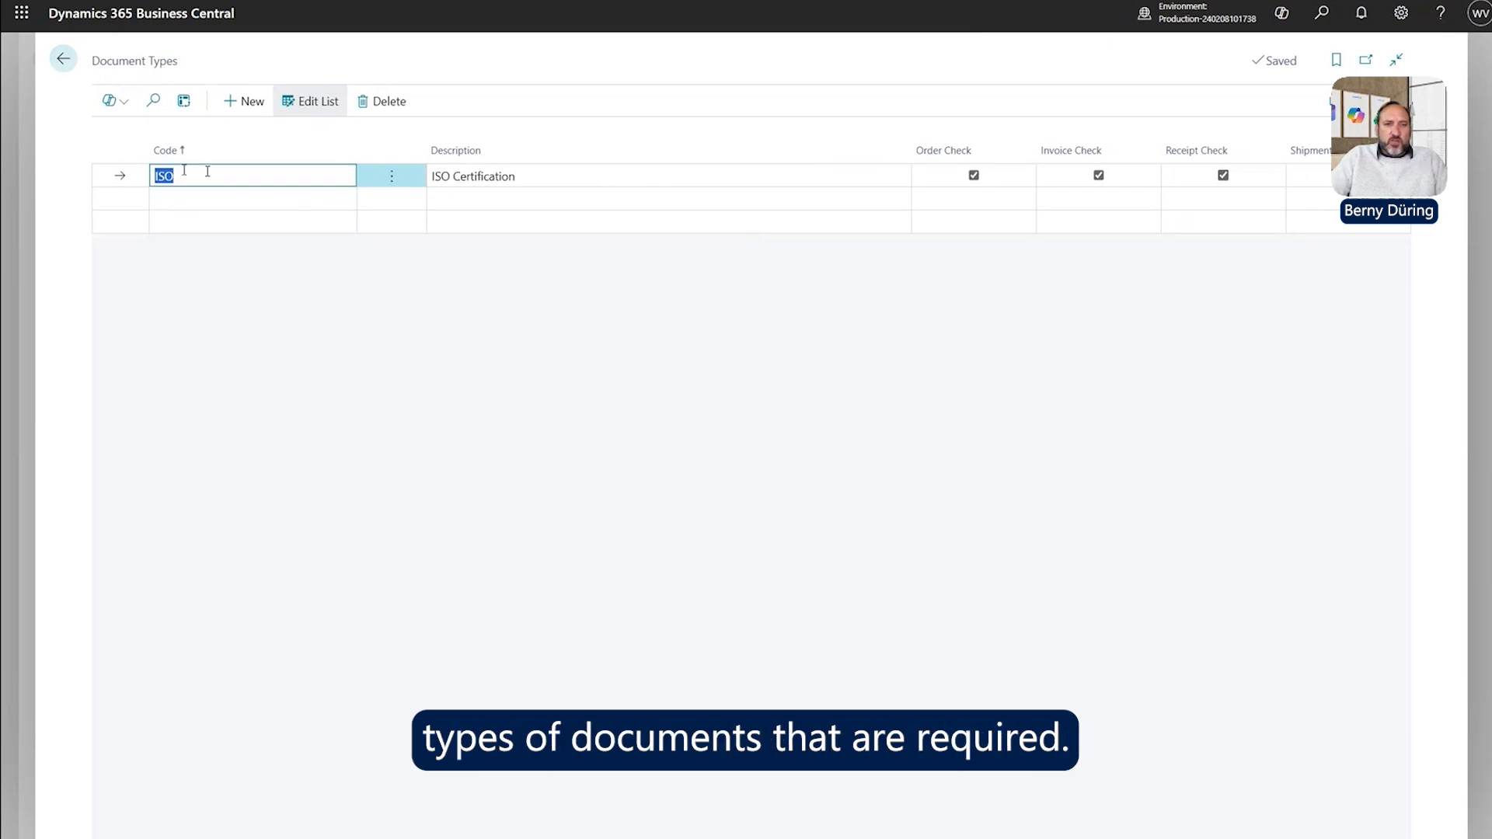
From Customers, open Quality > QC Documents for customer 10000, Adatum Corporation.
{"action": "left_click", "coordinate": [63, 59]}
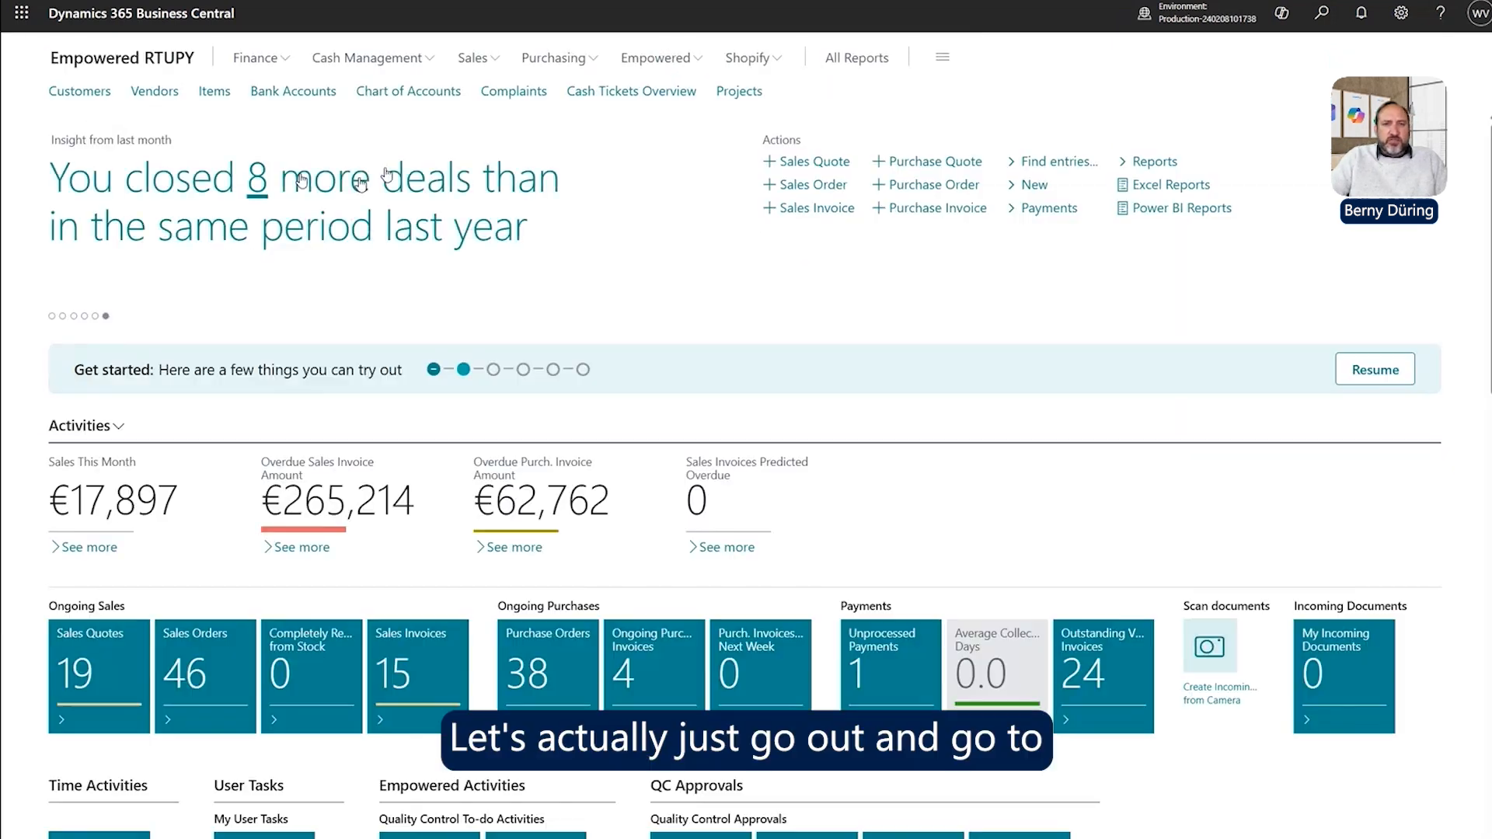
{"action": "left_click", "coordinate": [87, 96]}
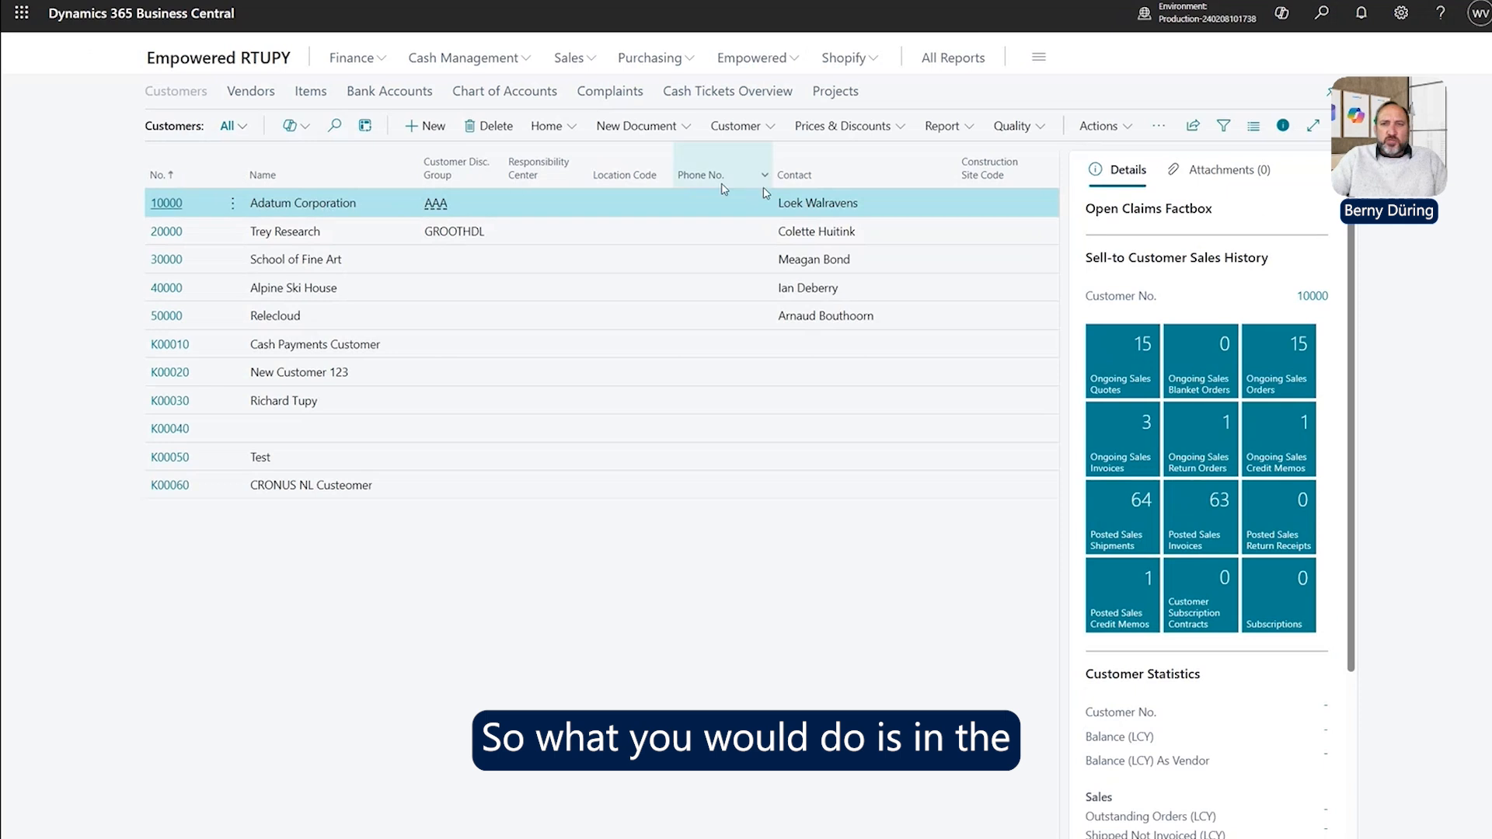
{"action": "left_click", "coordinate": [1042, 140]}
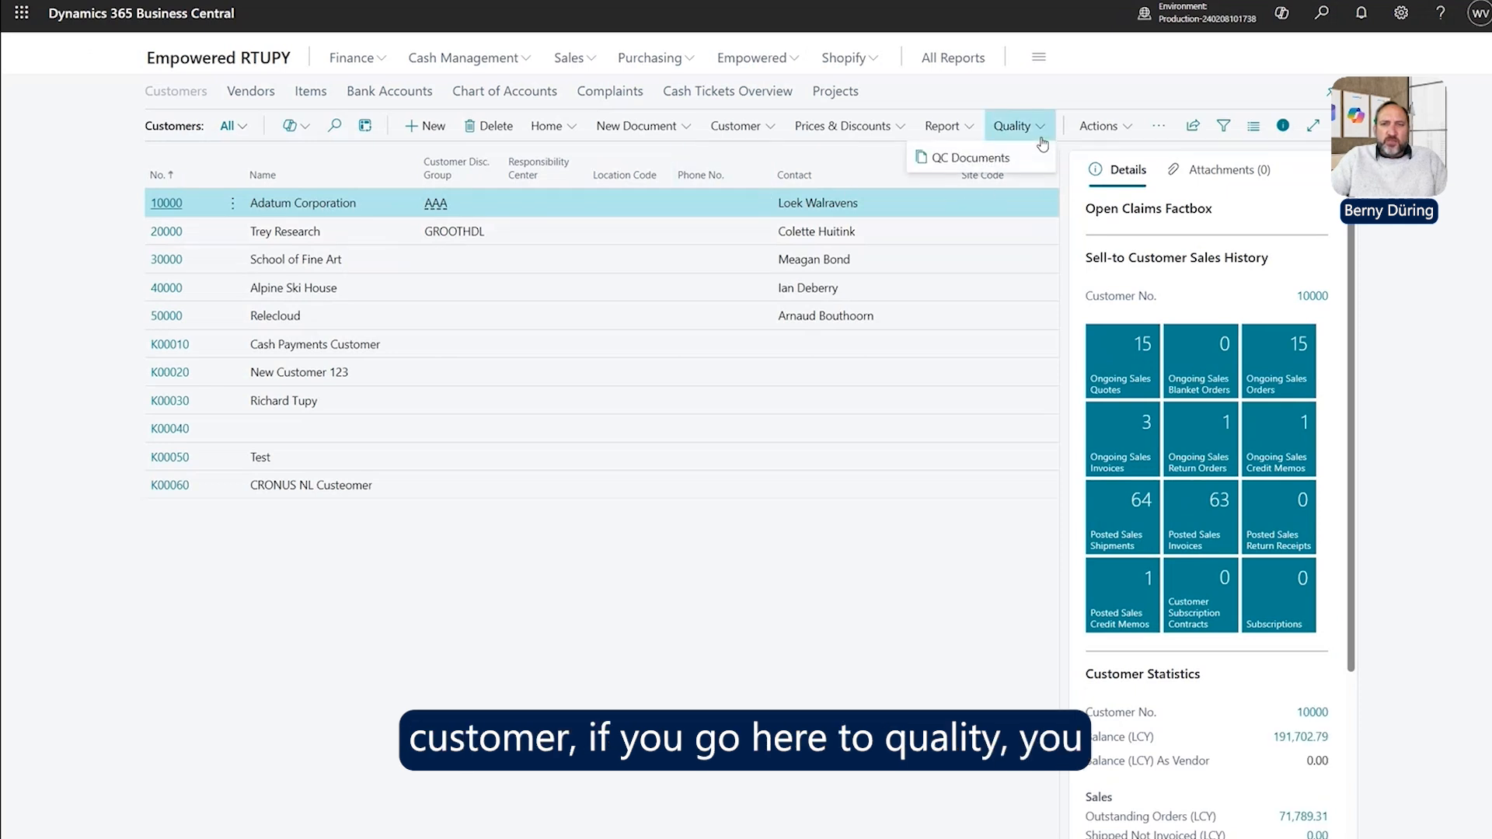
{"action": "left_click", "coordinate": [1020, 168]}
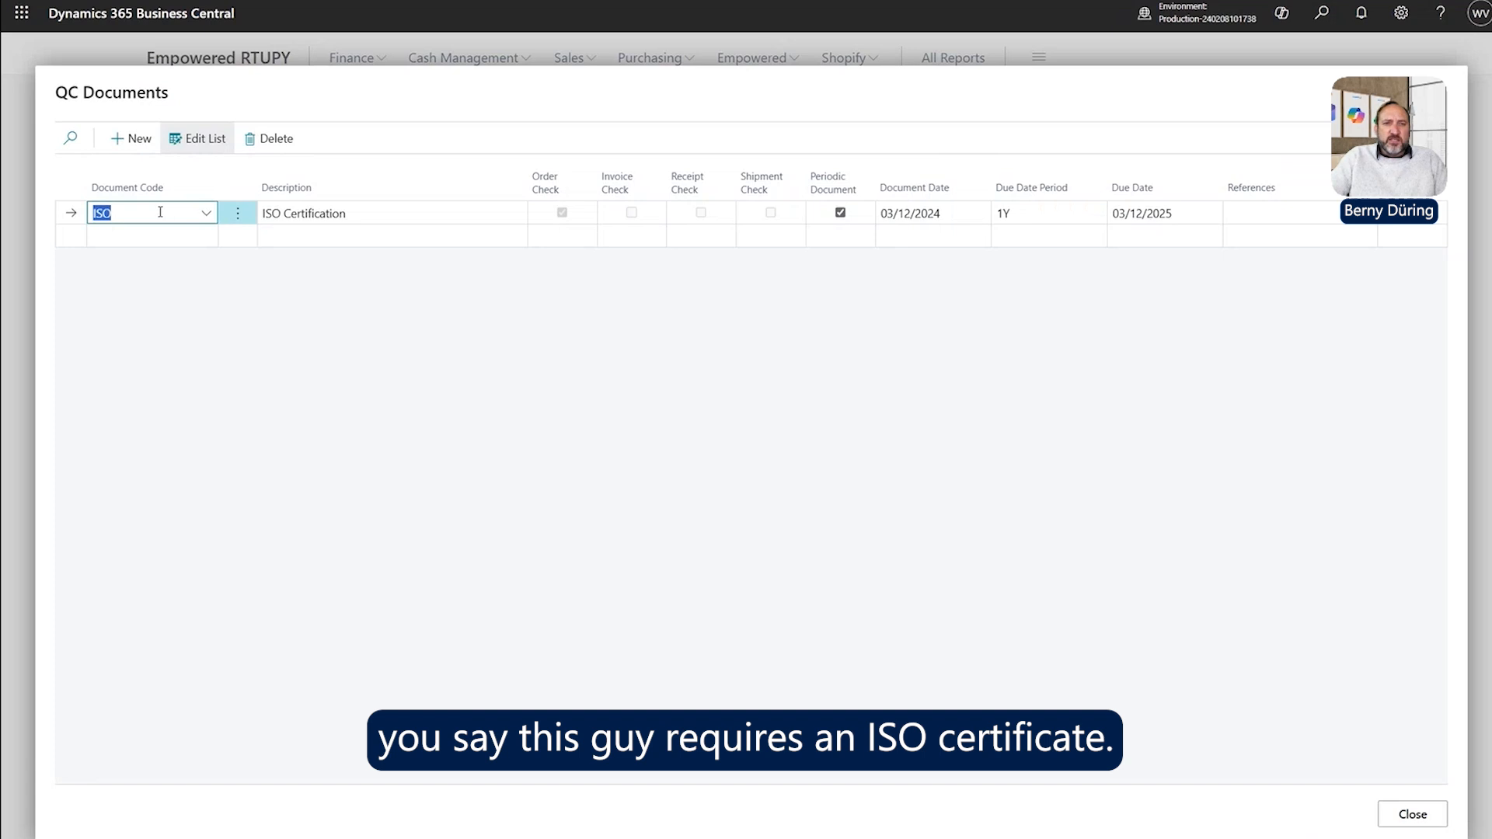
Check the ISO Certification dates (03/12/2024, period 1Y, due 03/12/2025), then close the list.
{"action": "left_click", "coordinate": [391, 216]}
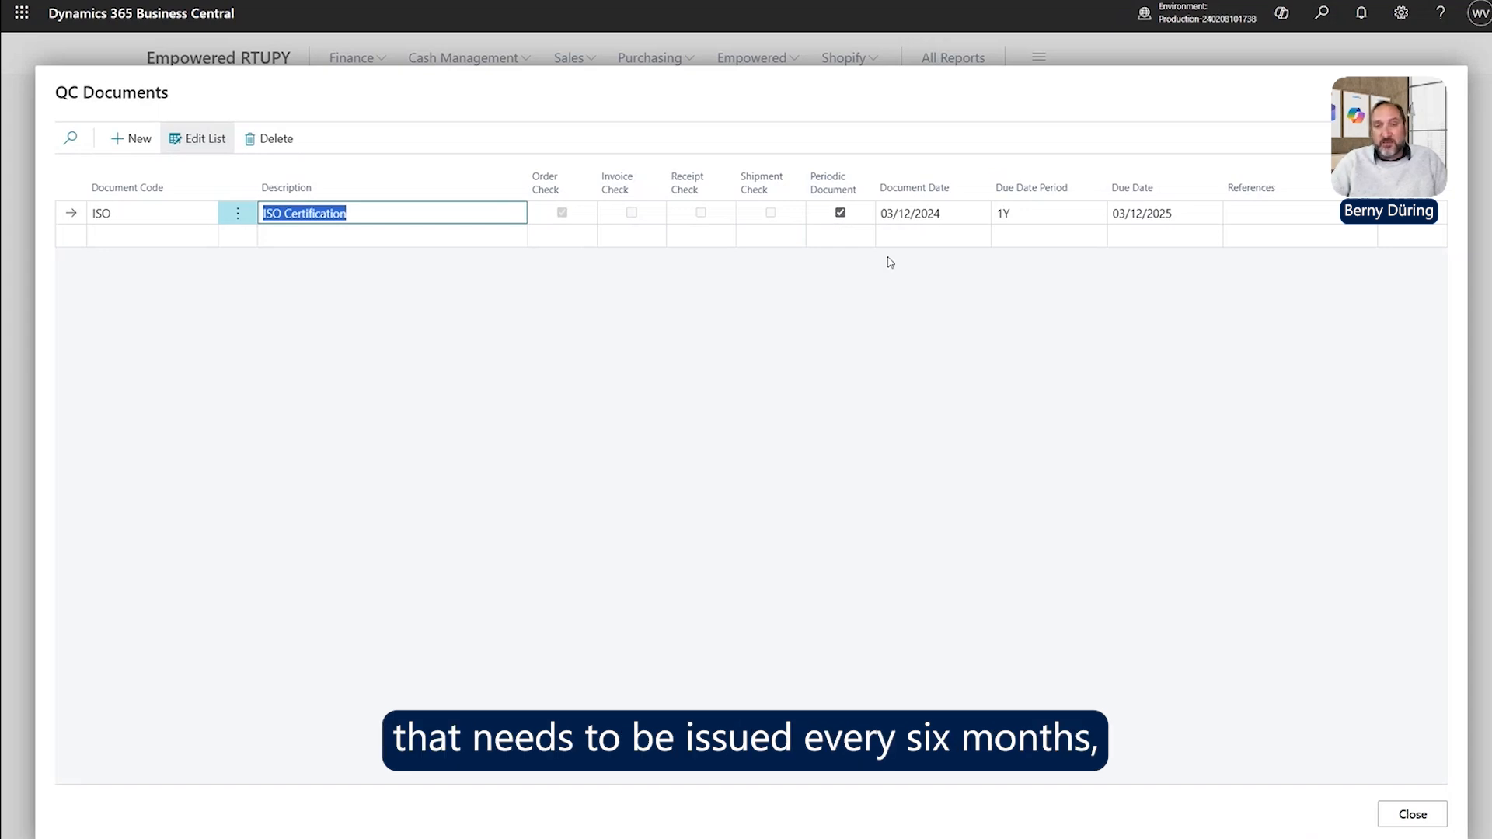
{"action": "left_click", "coordinate": [963, 214]}
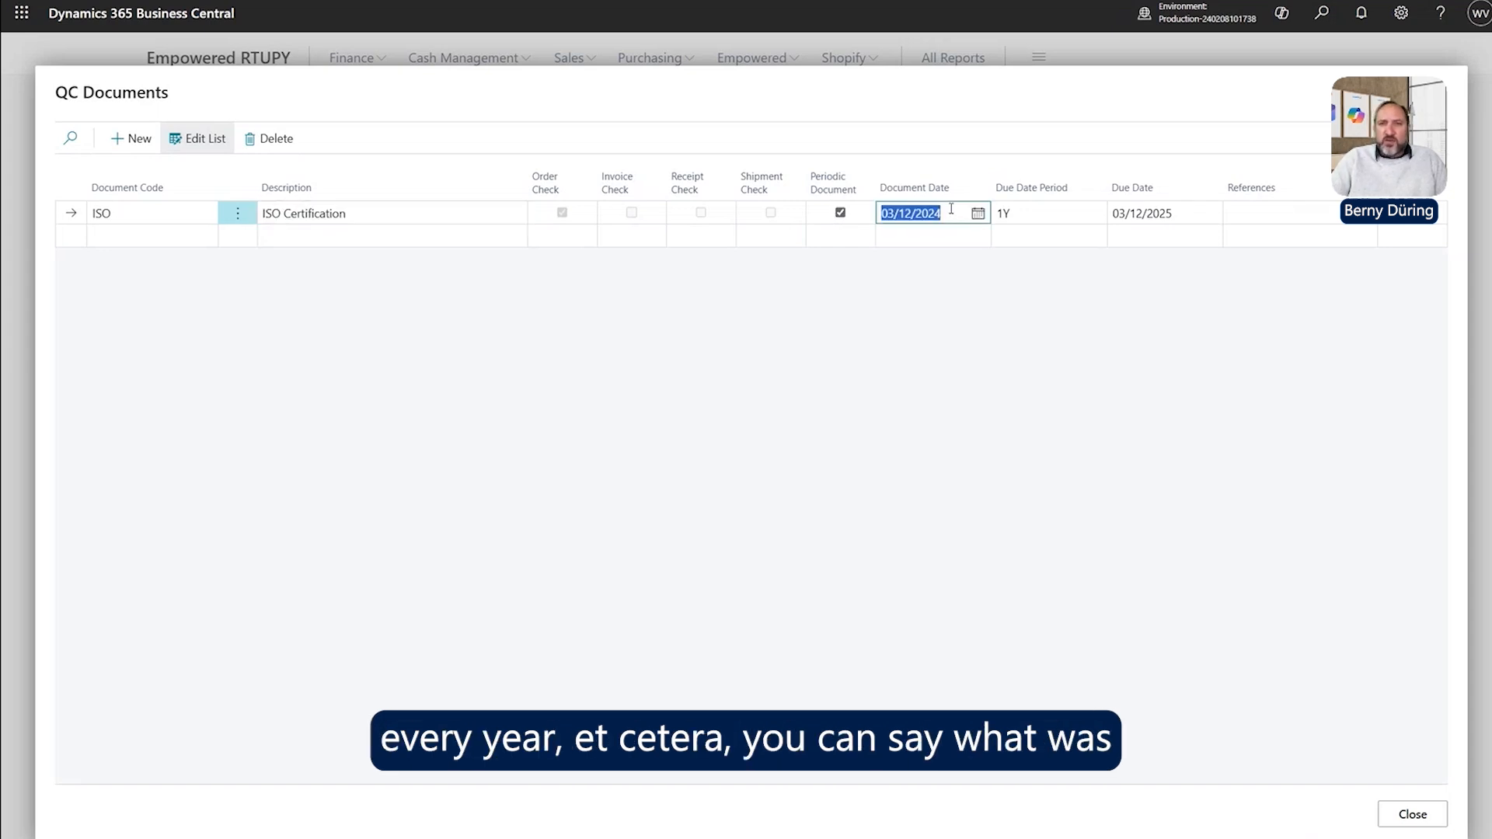
{"action": "left_click", "coordinate": [968, 215]}
{"action": "left_click_drag", "start_coordinate": [968, 214], "coordinate": [789, 216]}
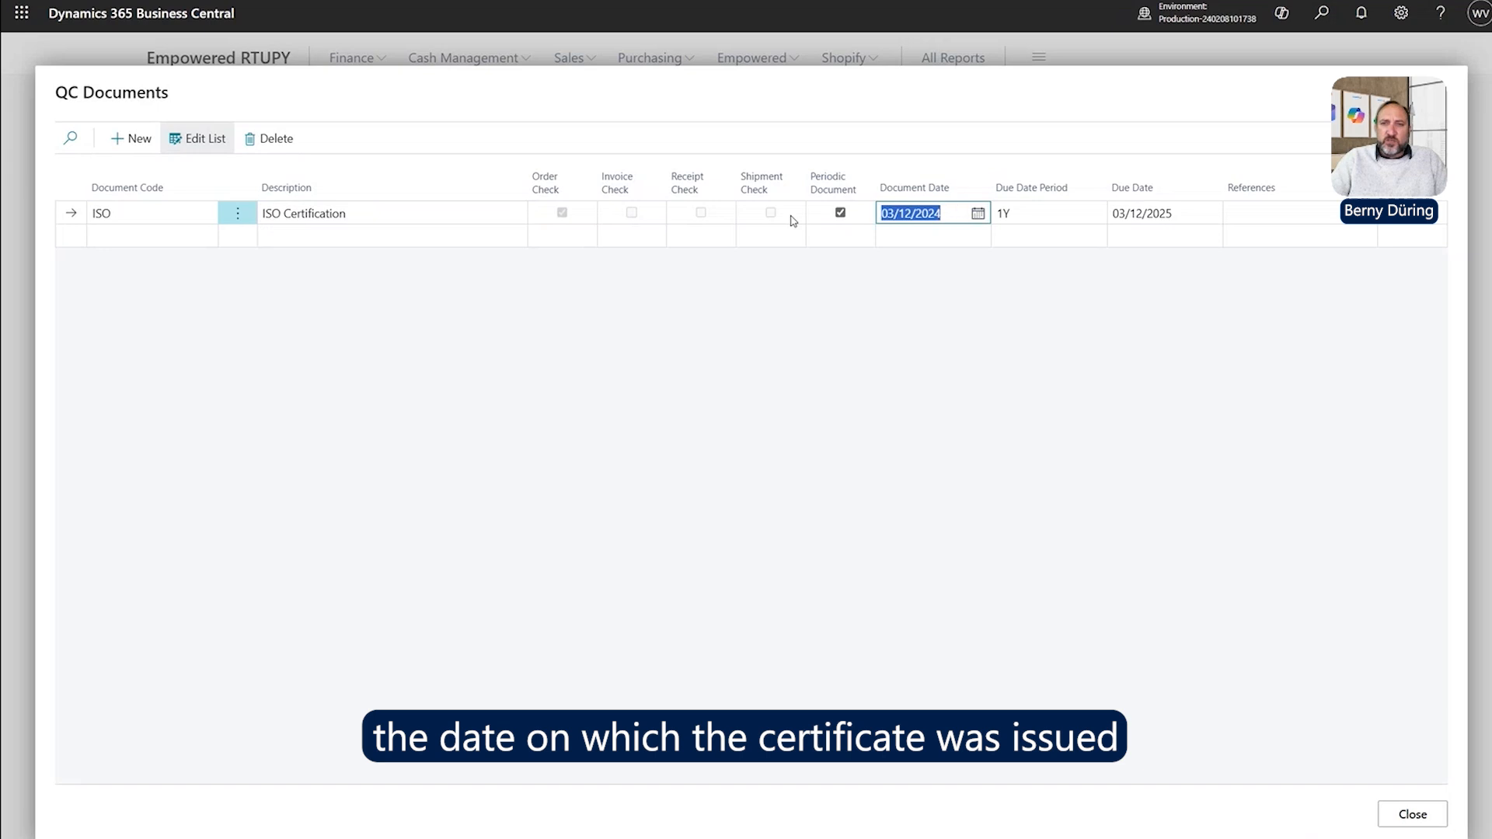
{"action": "left_click", "coordinate": [1019, 217]}
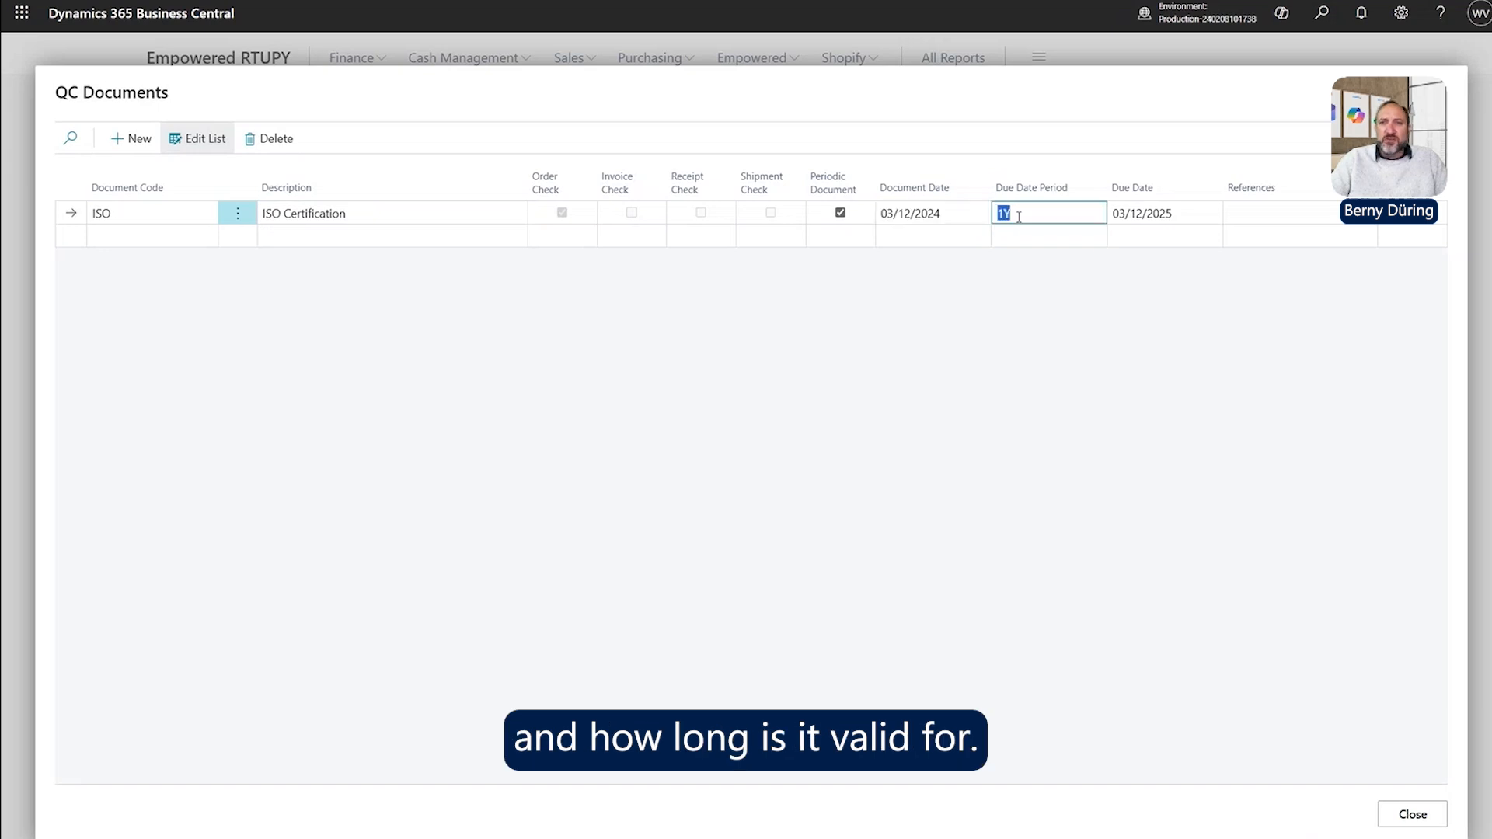
{"action": "left_click", "coordinate": [1182, 217]}
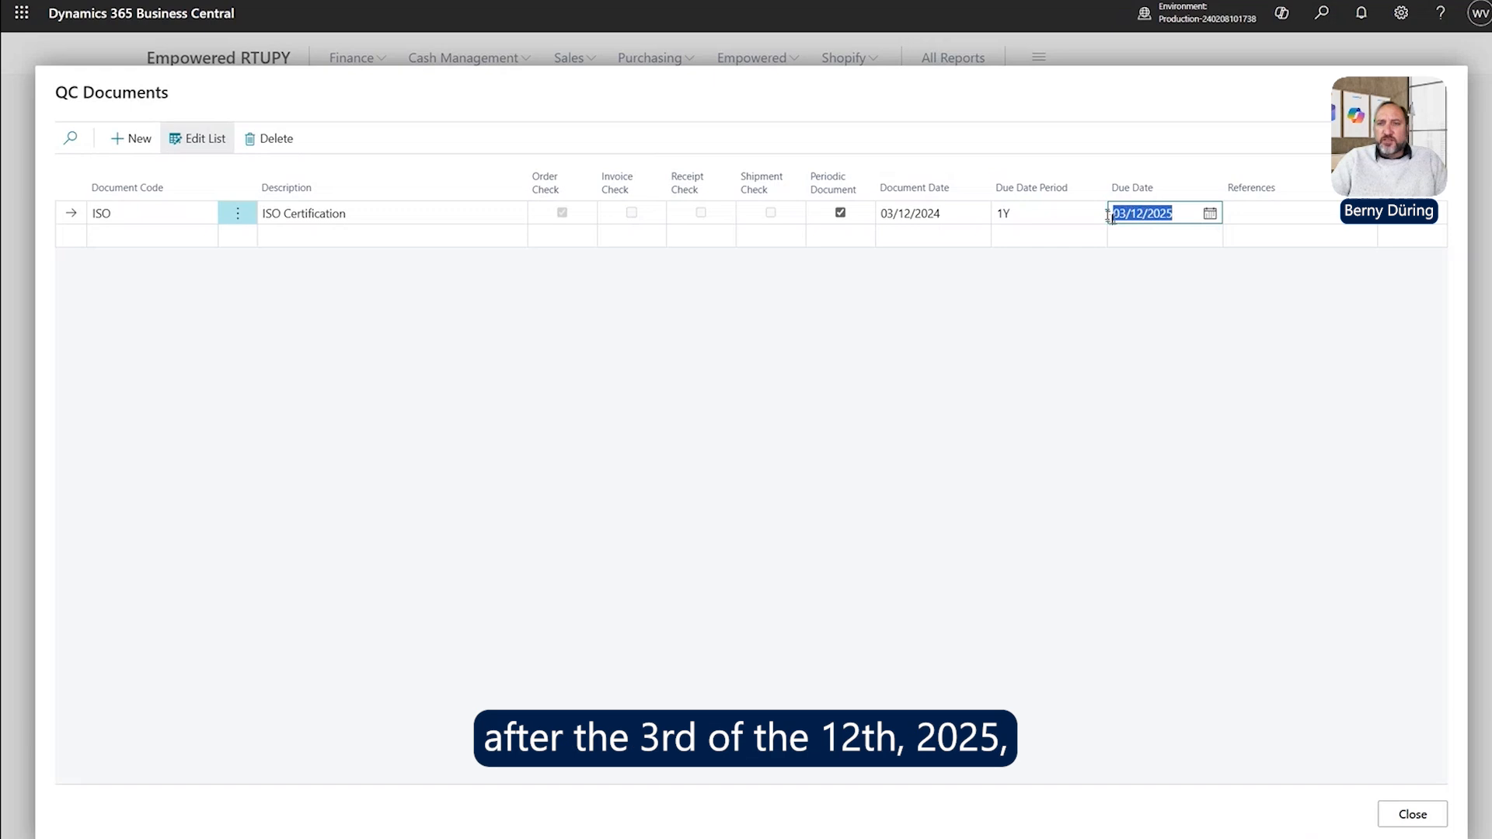
{"action": "double_click", "coordinate": [1181, 211]}
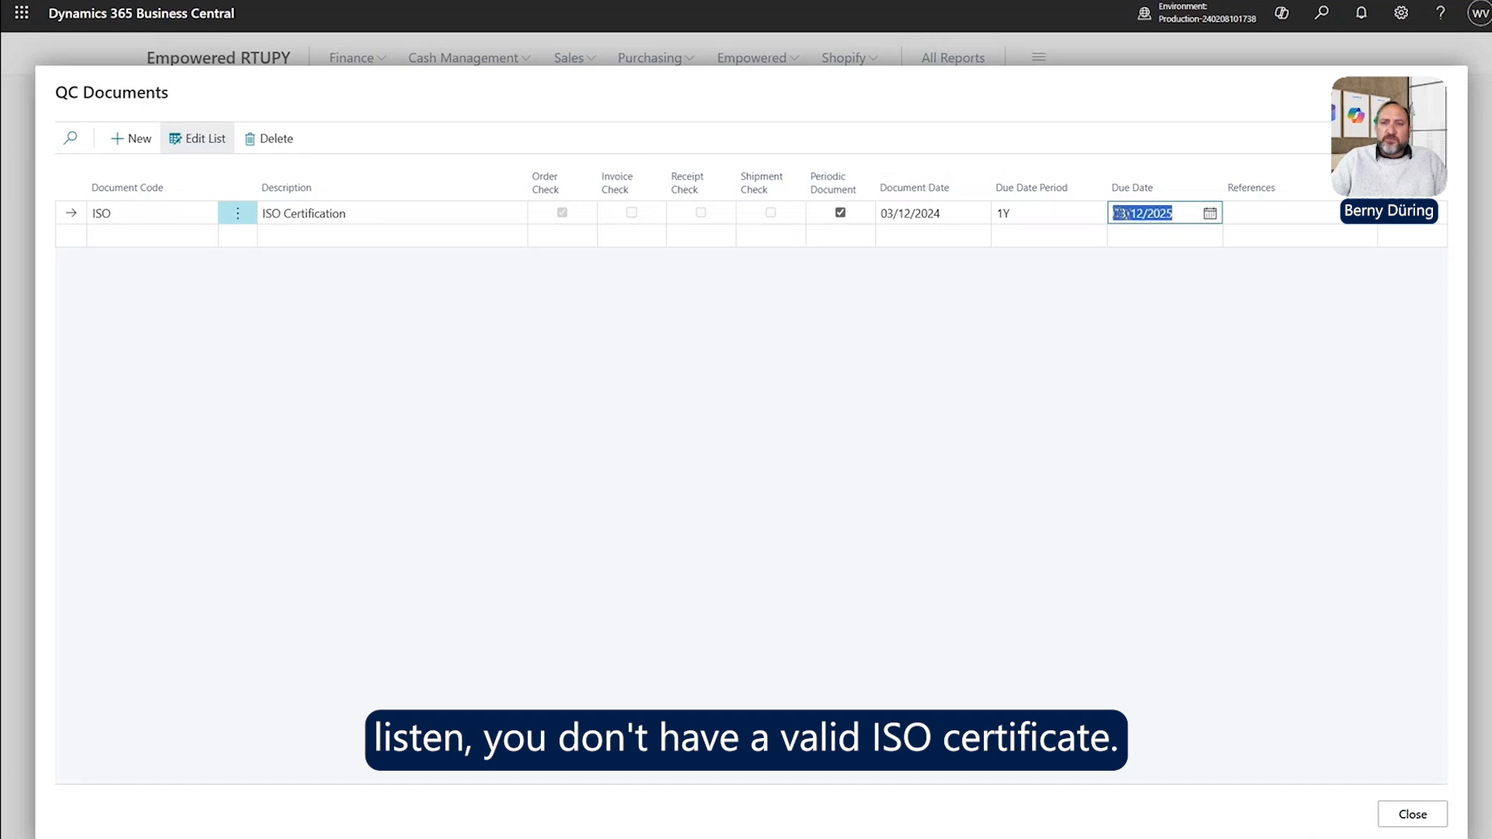
{"action": "left_click", "coordinate": [1178, 207]}
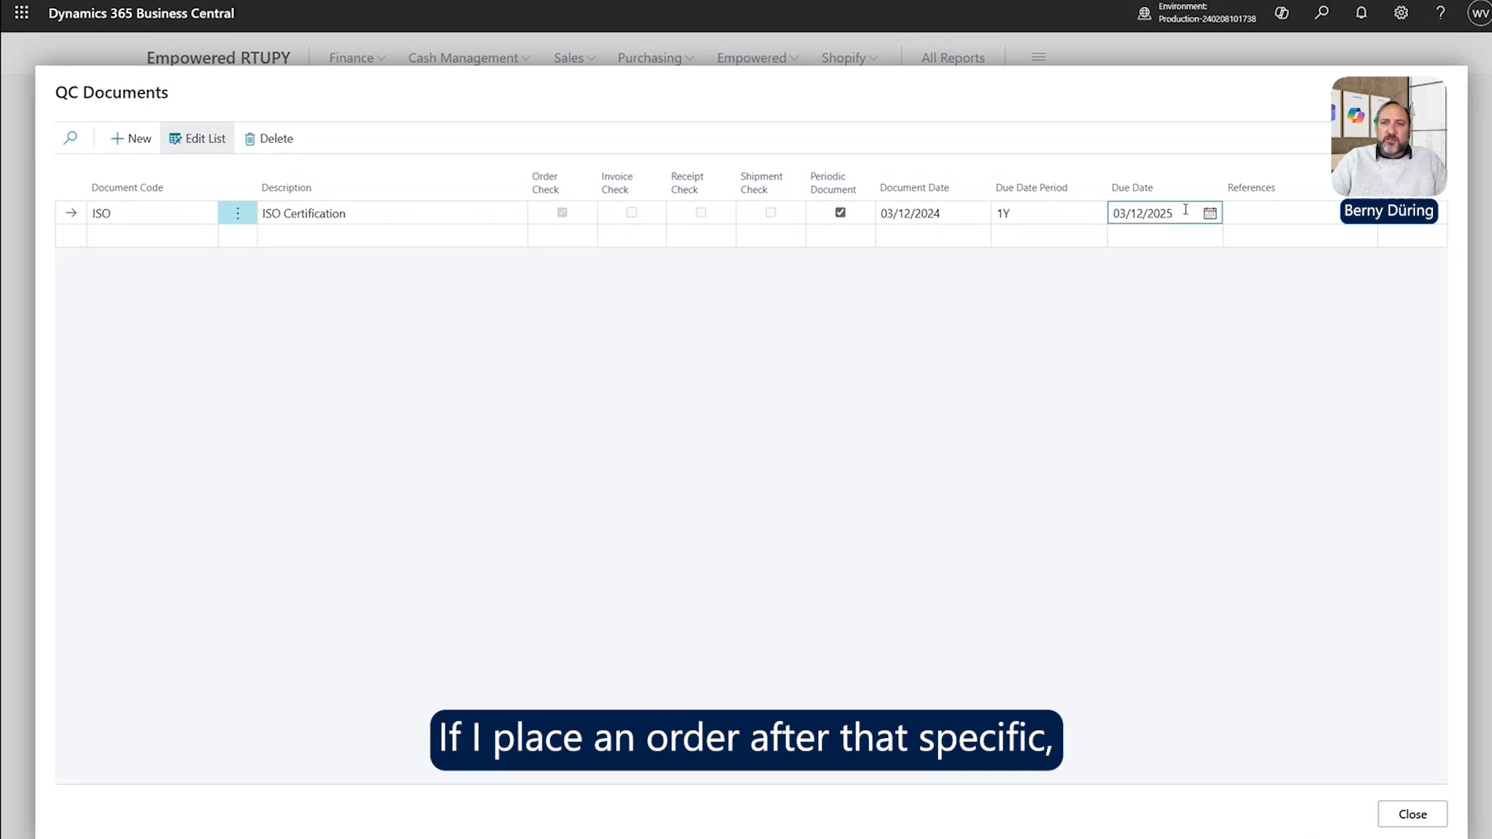
{"action": "left_click_drag", "start_coordinate": [1186, 210], "coordinate": [1050, 212]}
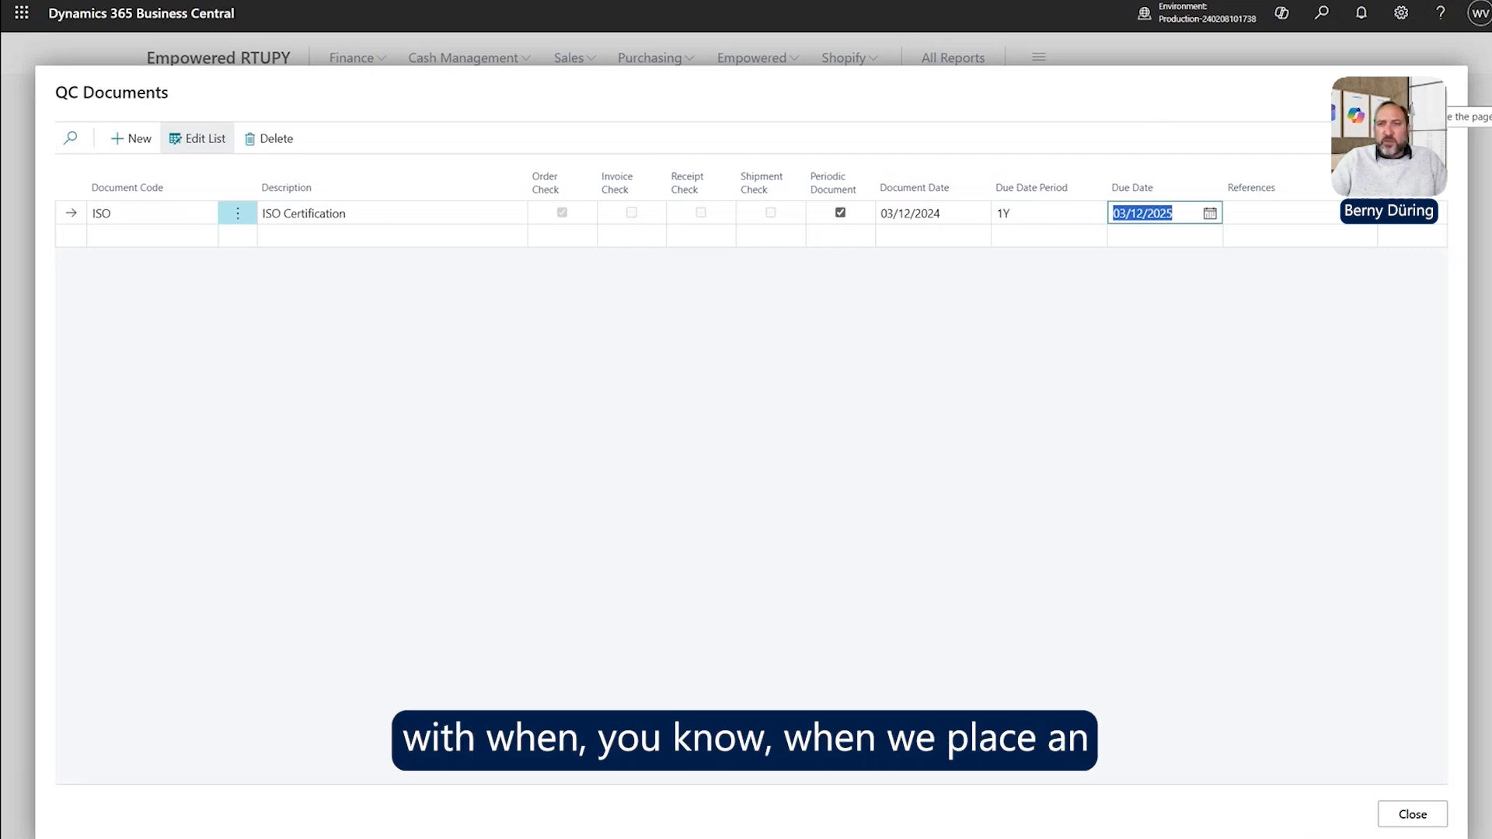
{"action": "right_click", "coordinate": [1434, 99]}
{"action": "left_click", "coordinate": [1434, 97]}
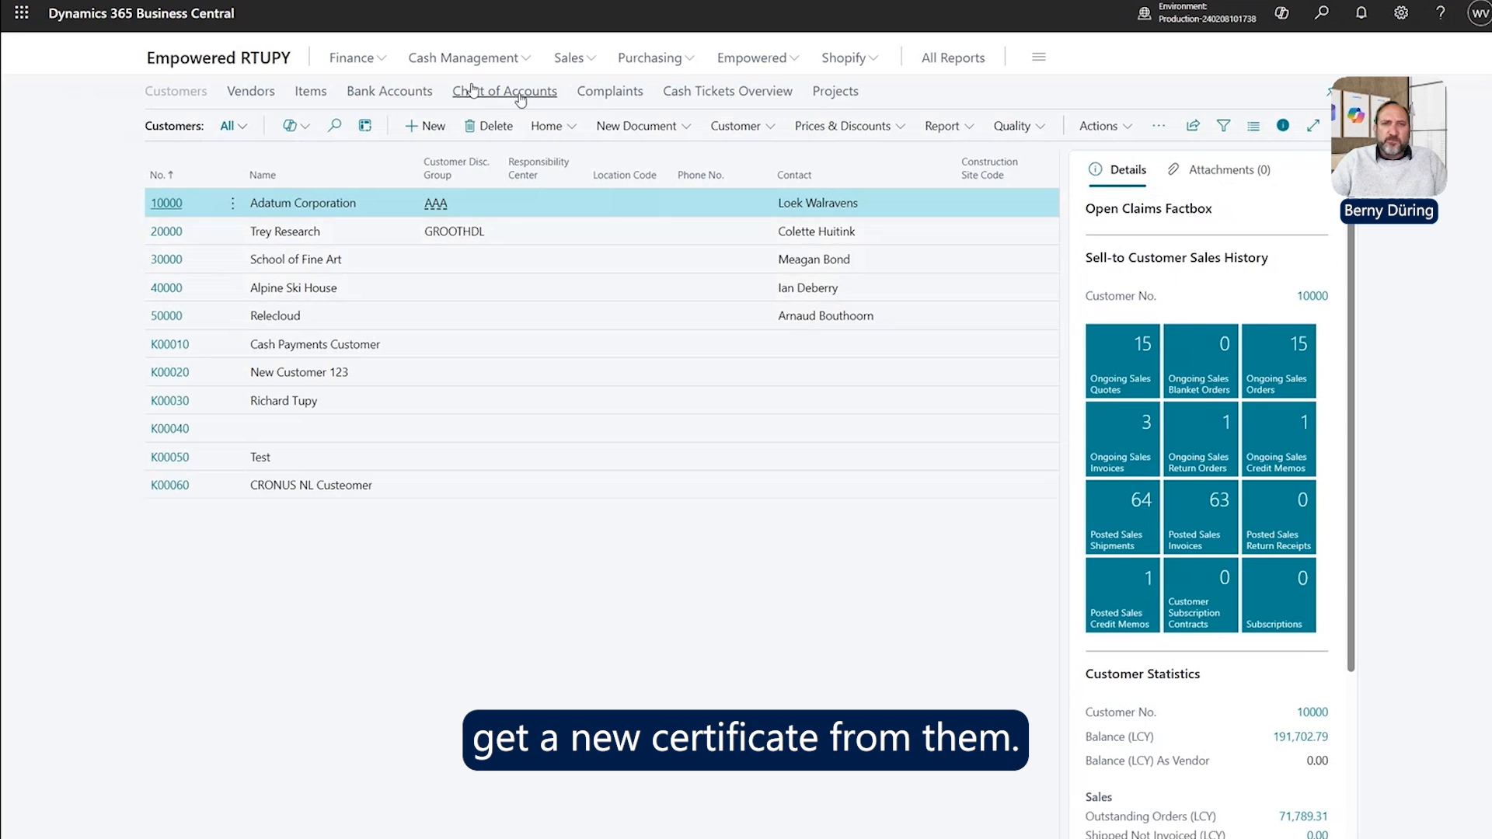
Reopen Quality Control Setup via a 'qu con set' search and show its Related pages.
{"action": "left_click", "coordinate": [1320, 15]}
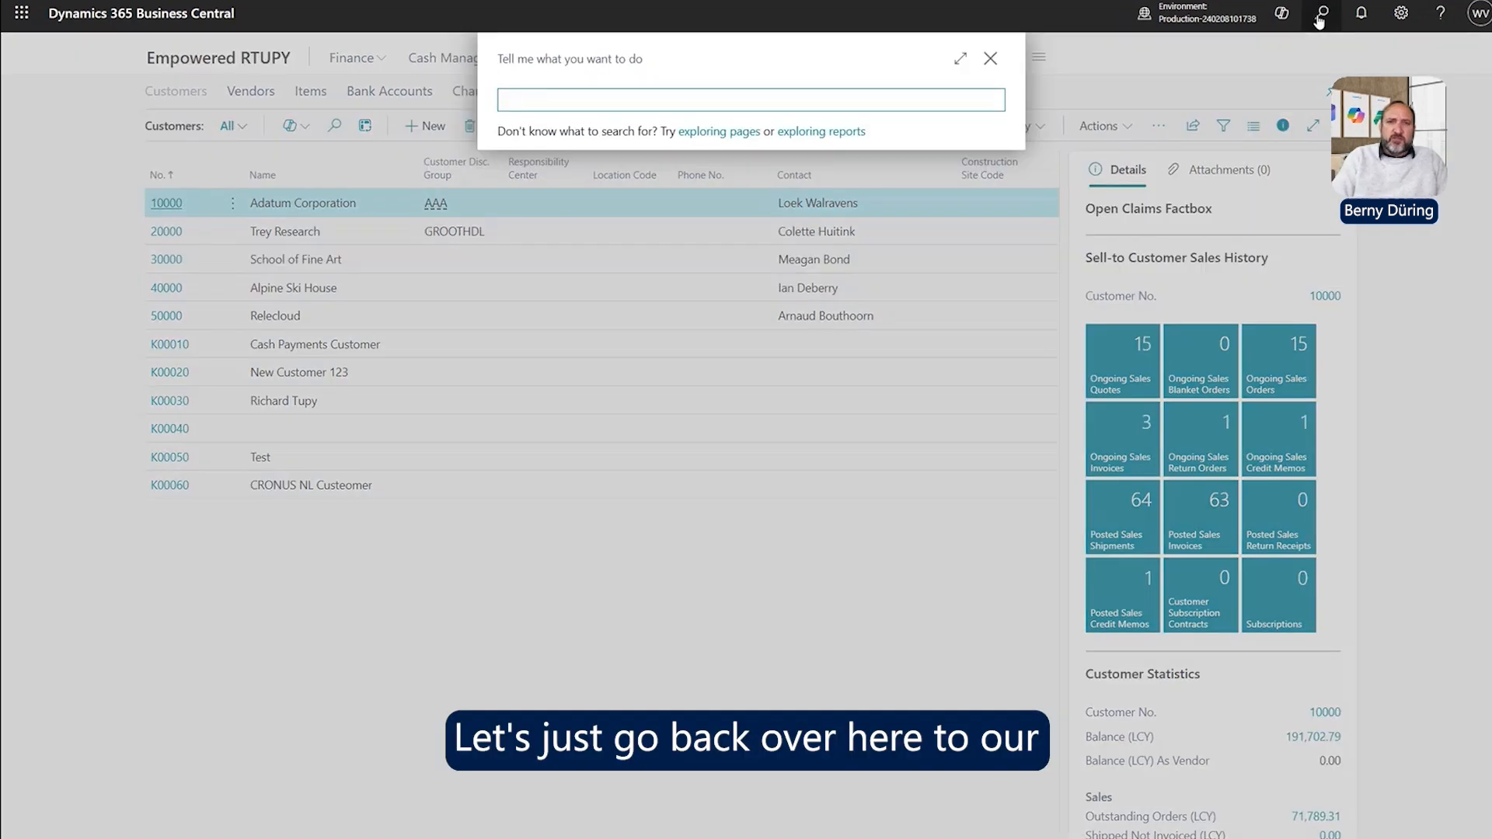
{"action": "type", "text": "qu c"}
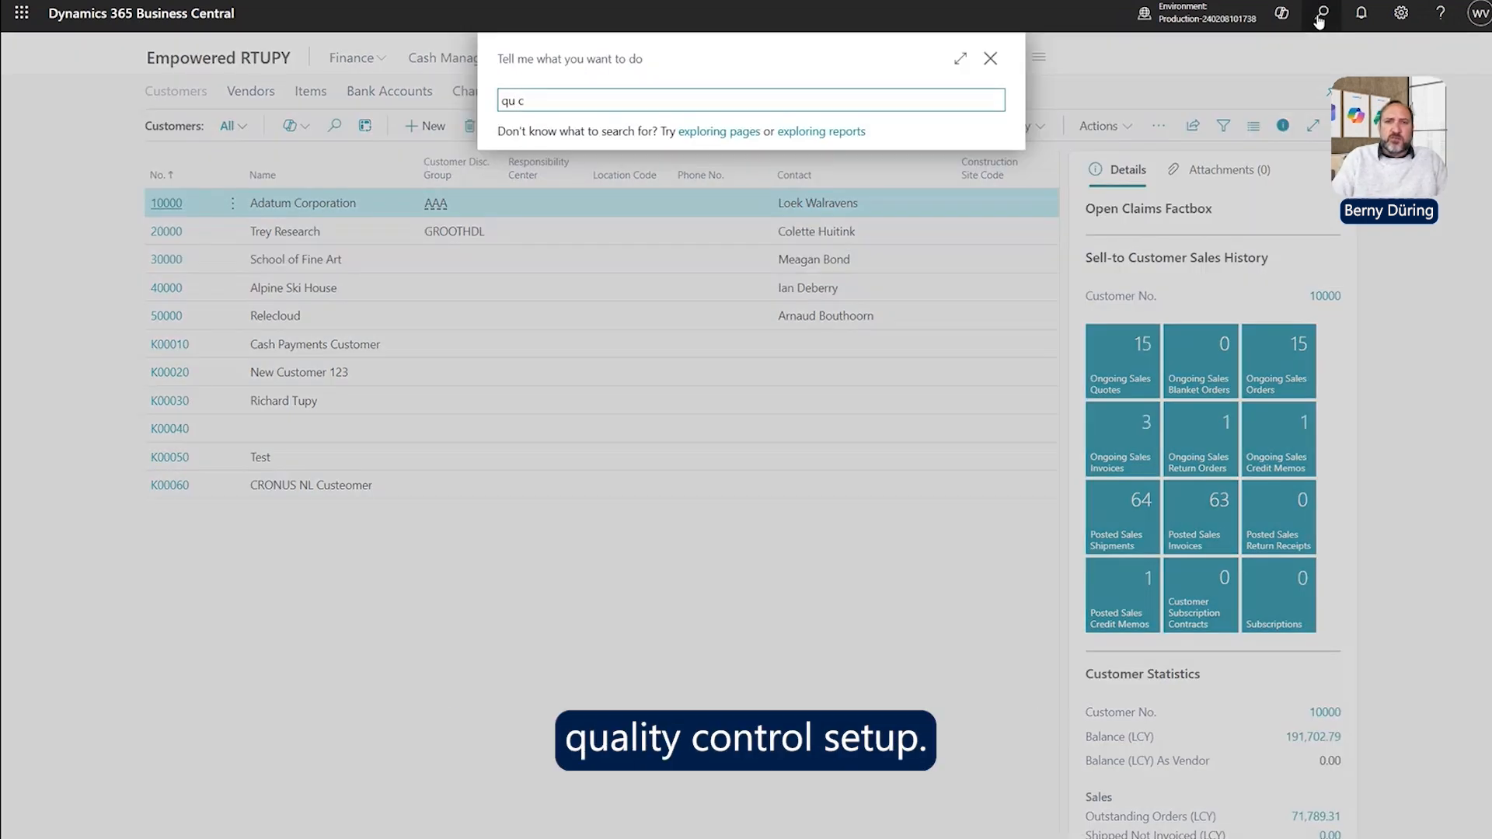
{"action": "type", "text": "on set"}
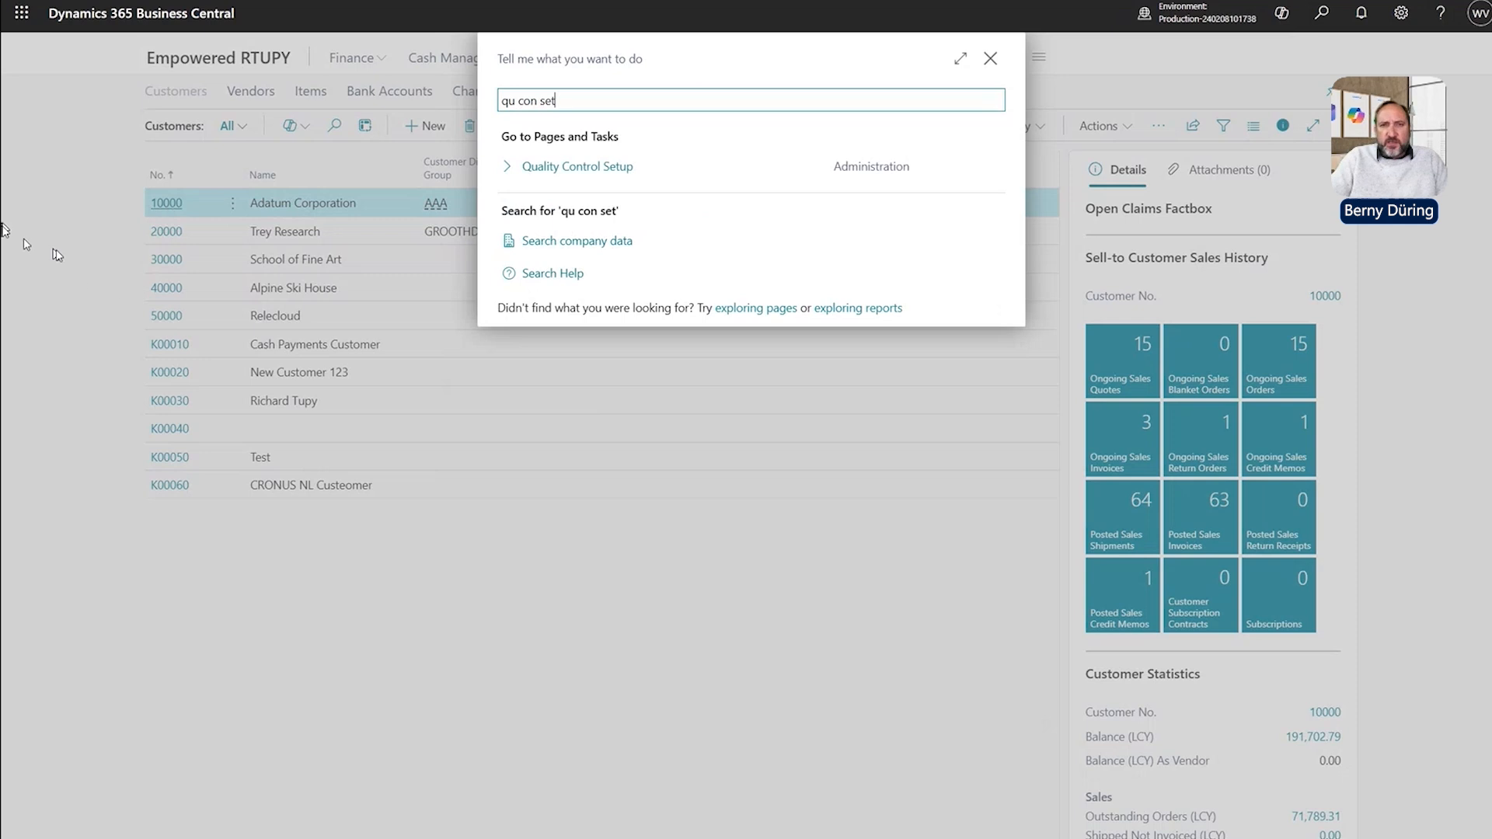
{"action": "left_click", "coordinate": [588, 165]}
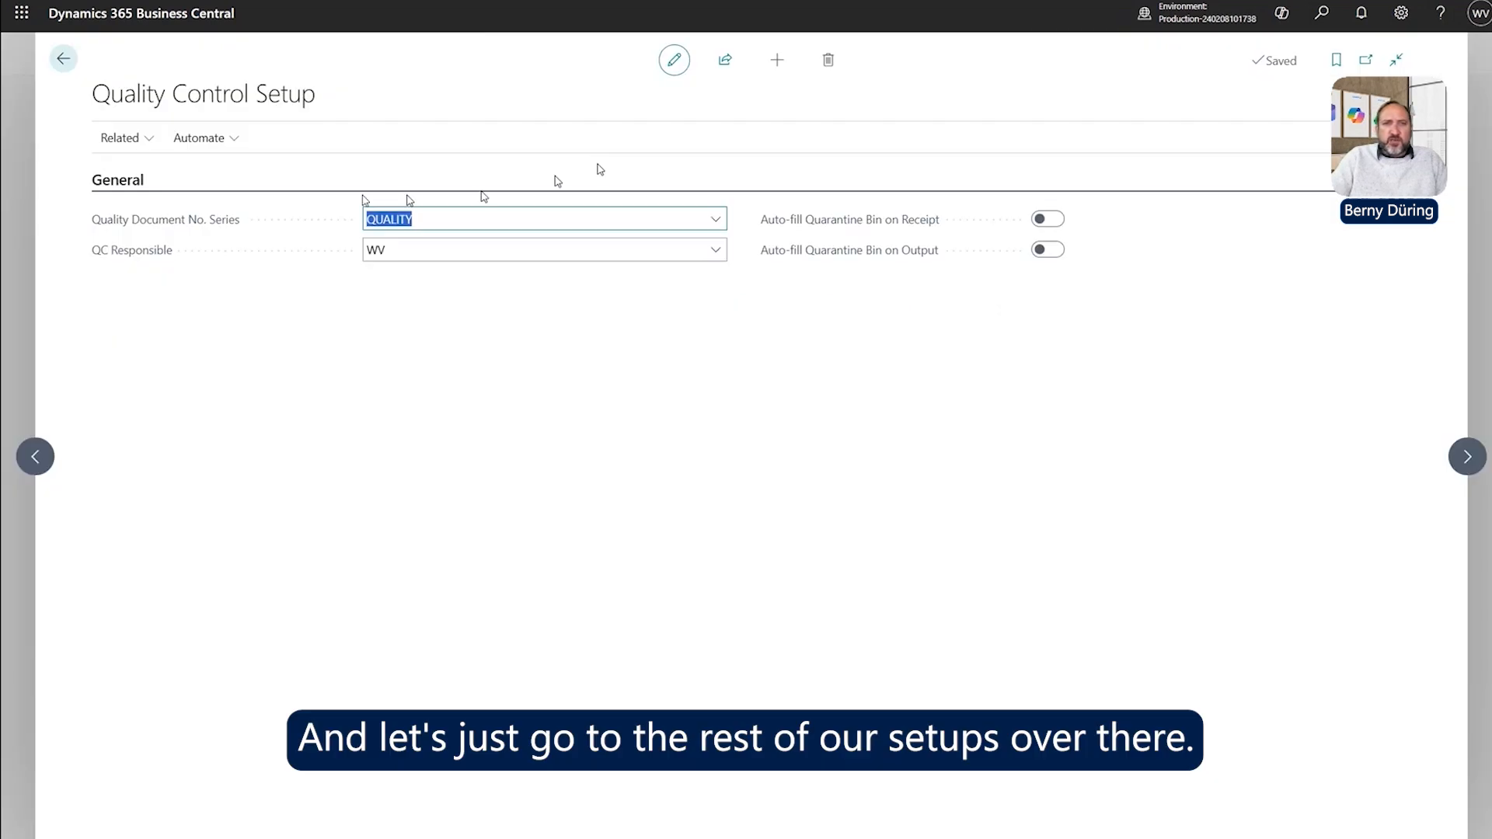
{"action": "left_click", "coordinate": [162, 143]}
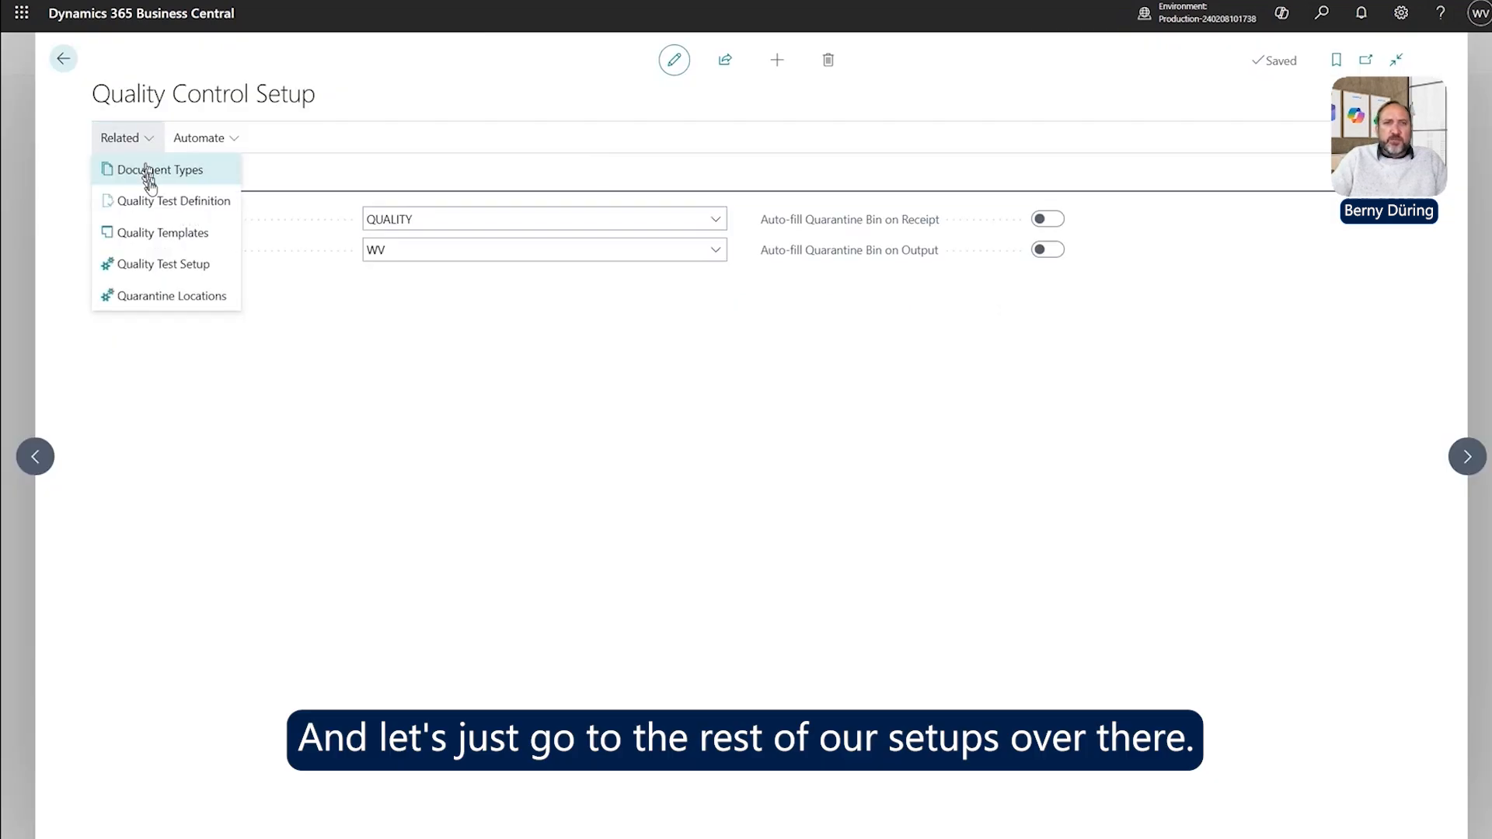
Open the Quality Test Definition list and select the TEMP test.
{"action": "left_click", "coordinate": [175, 204]}
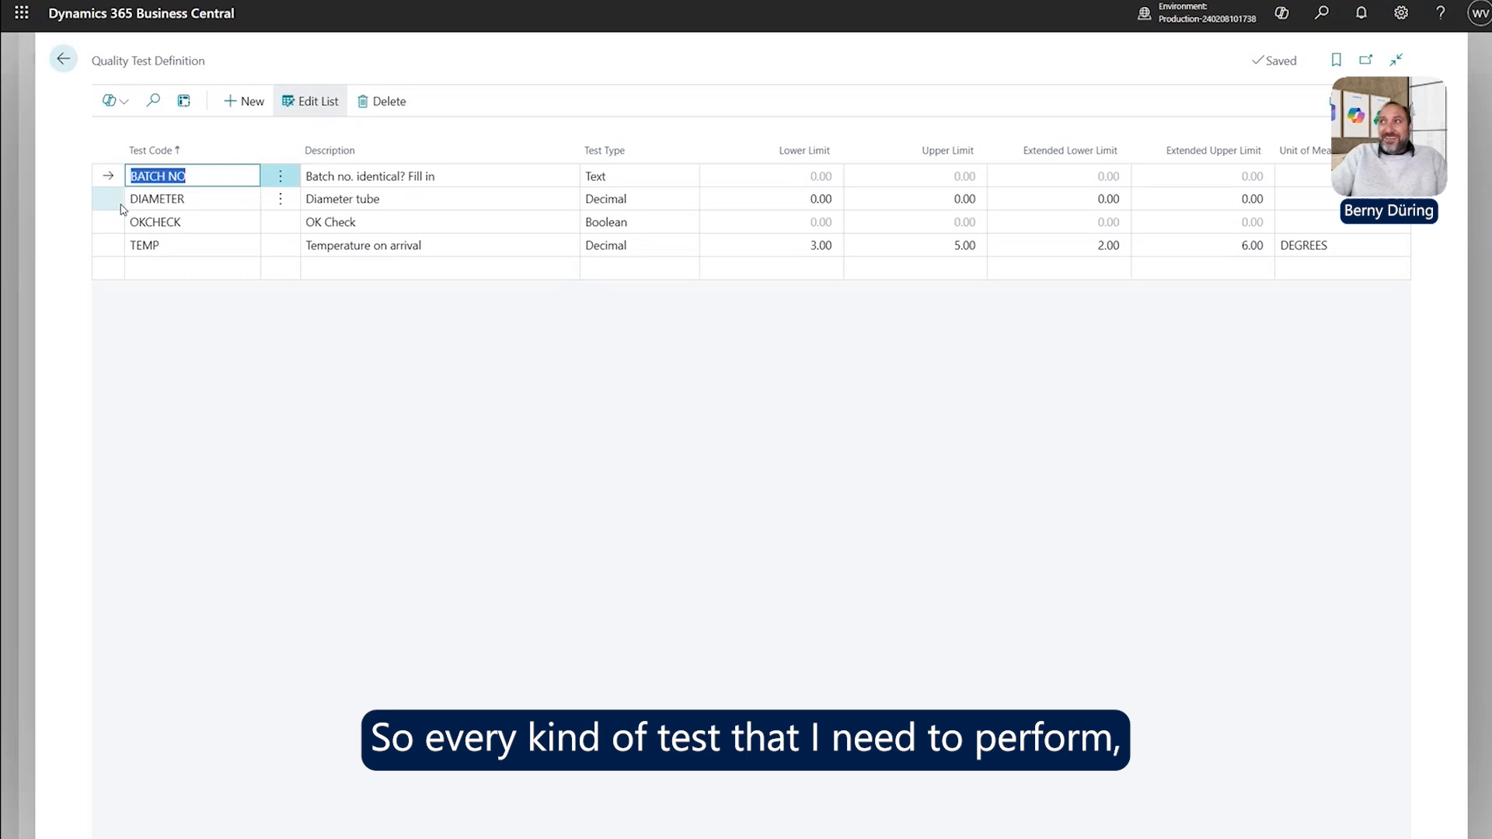
{"action": "left_click", "coordinate": [173, 269]}
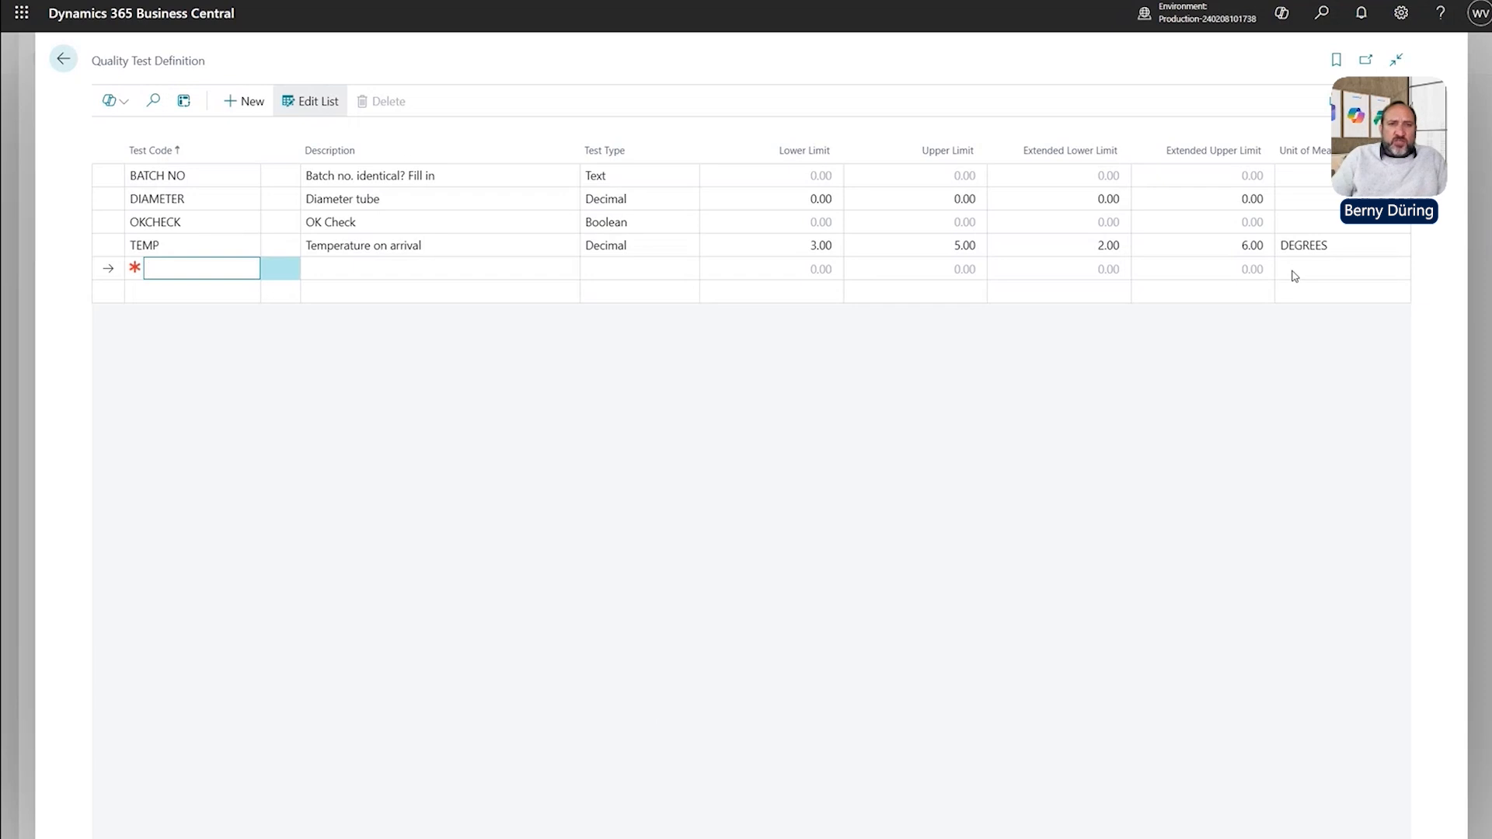
{"action": "left_click", "coordinate": [159, 245]}
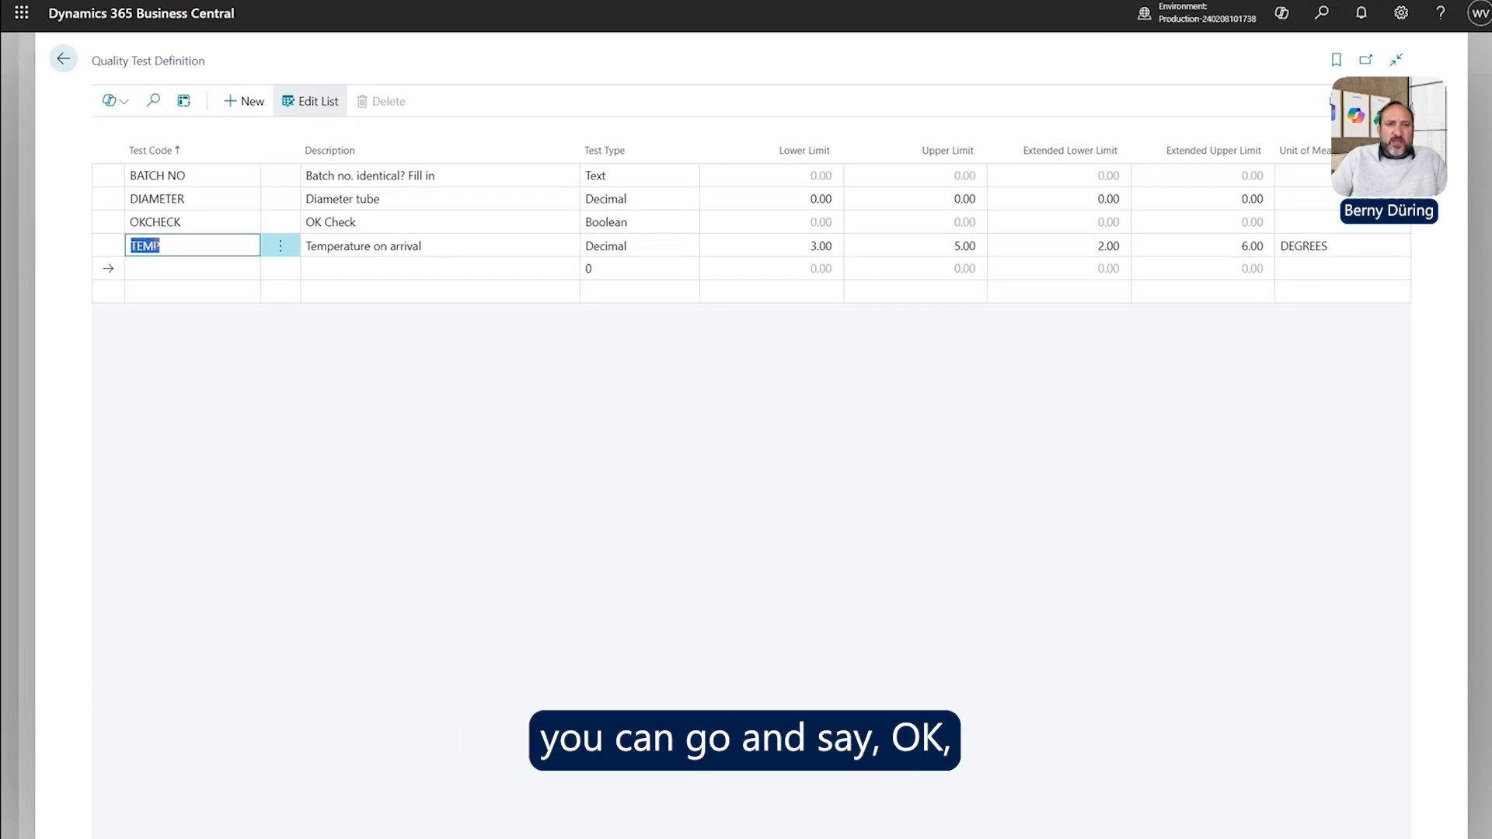
{"action": "left_click", "coordinate": [390, 249]}
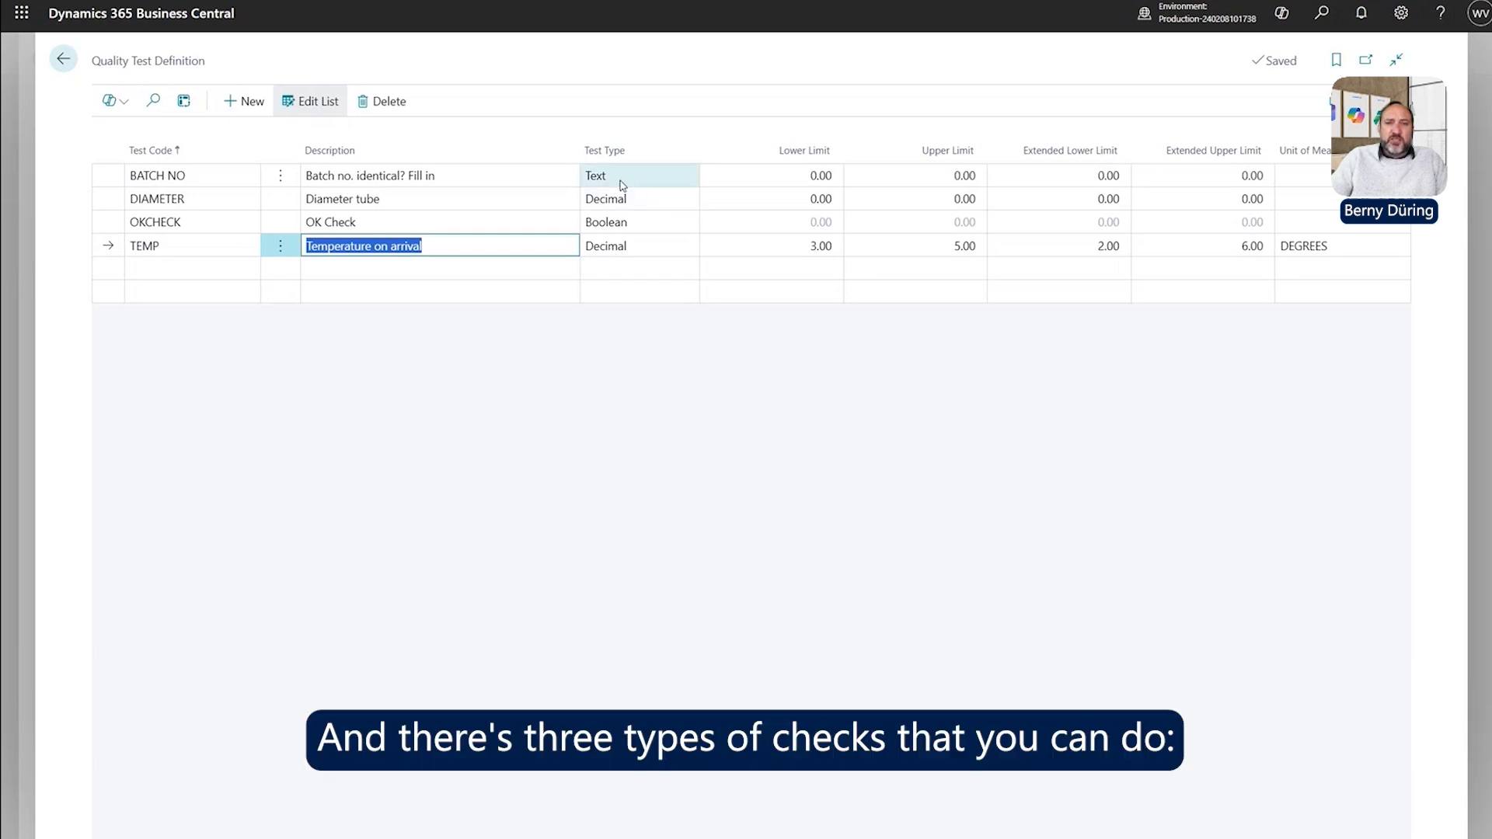
Review test types: BATCH NO Text, DIAMETER Decimal, OKCHECK Boolean.
{"action": "left_click", "coordinate": [622, 184]}
{"action": "left_click", "coordinate": [620, 199]}
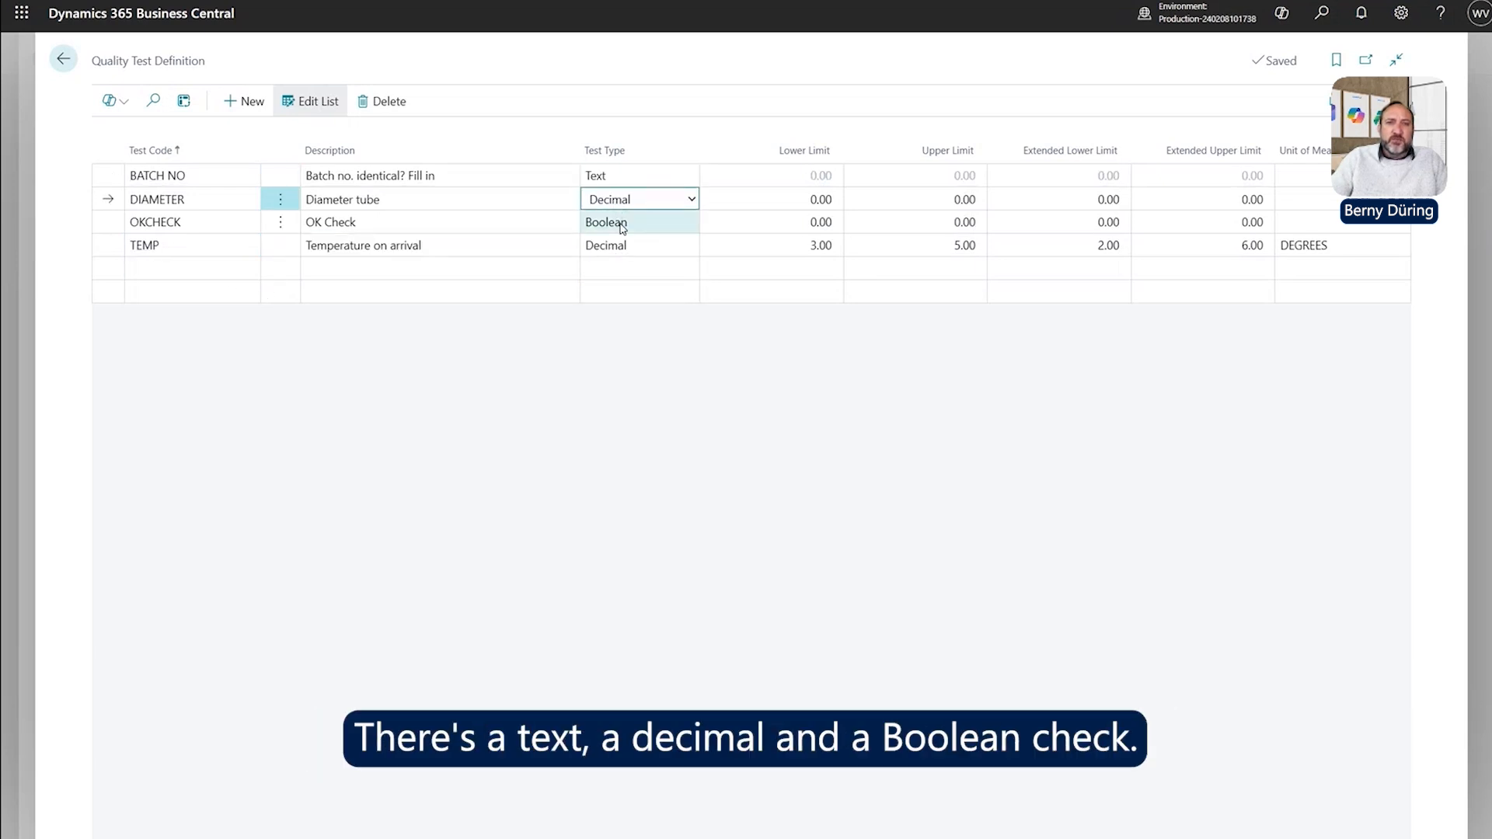
{"action": "left_click", "coordinate": [622, 224]}
{"action": "left_click", "coordinate": [621, 224]}
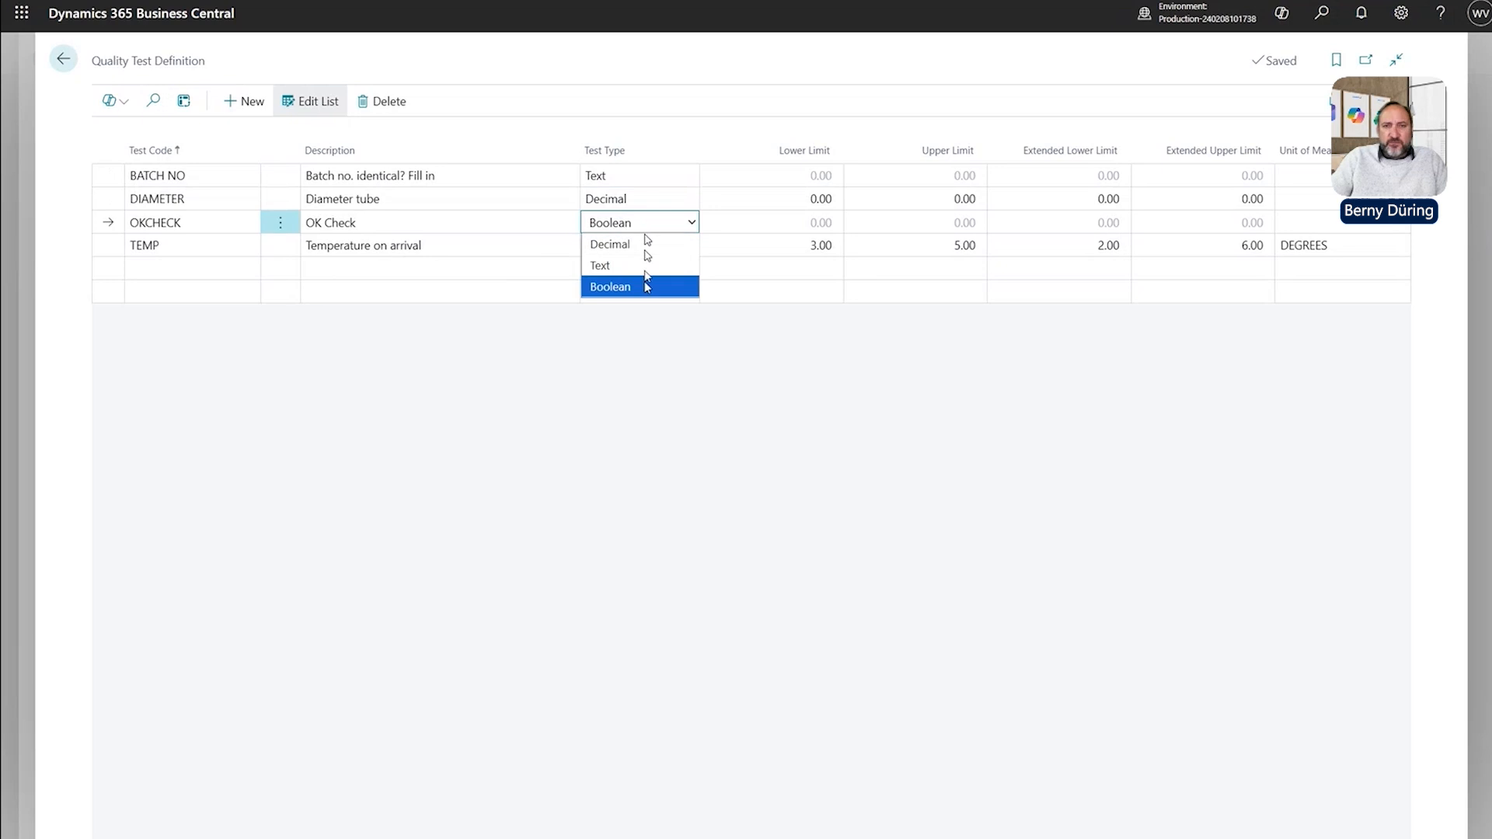
{"action": "left_click", "coordinate": [643, 281]}
{"action": "left_click", "coordinate": [622, 177]}
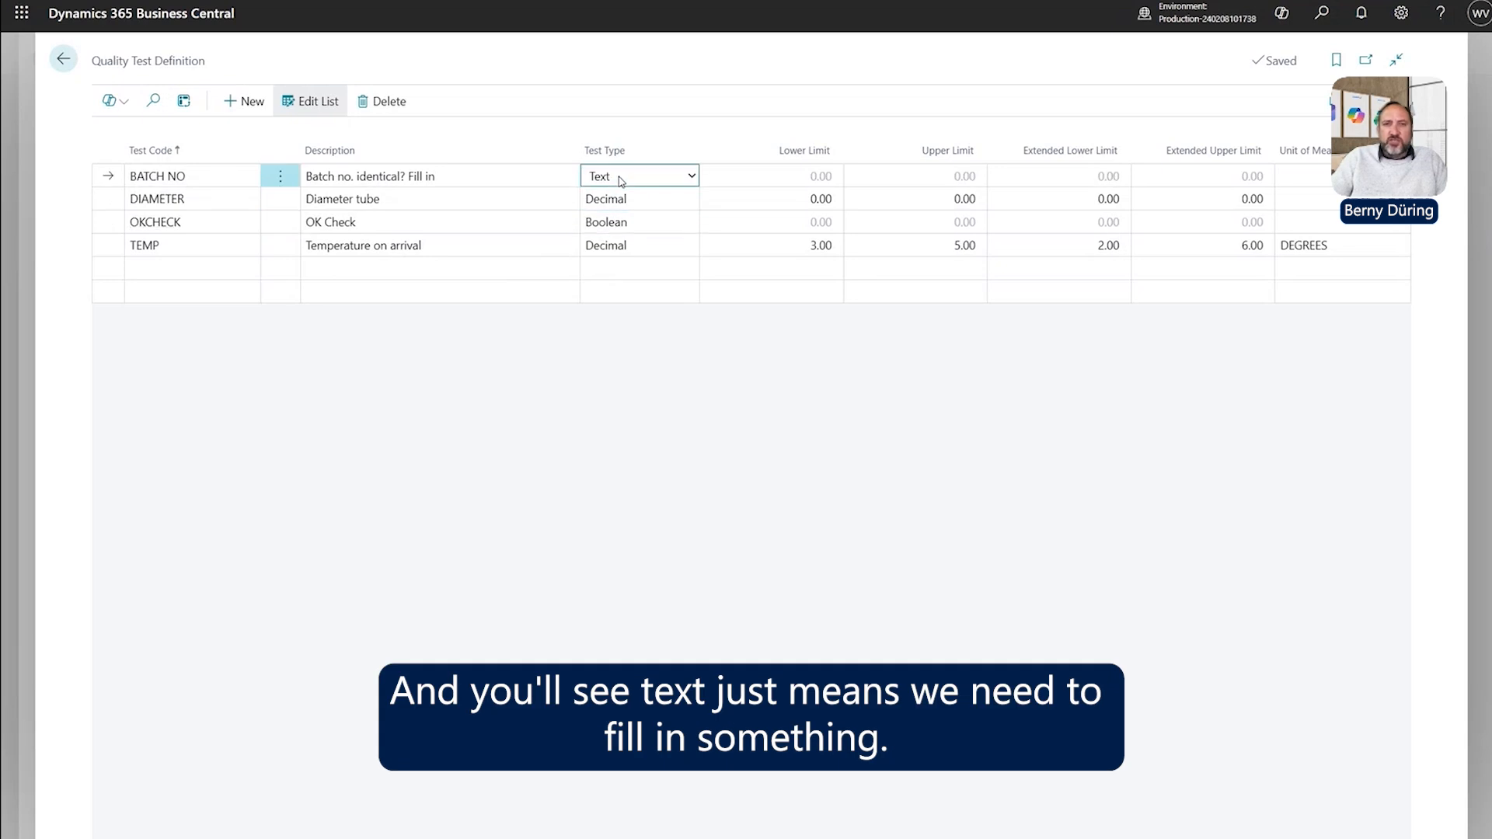
{"action": "left_click", "coordinate": [626, 203]}
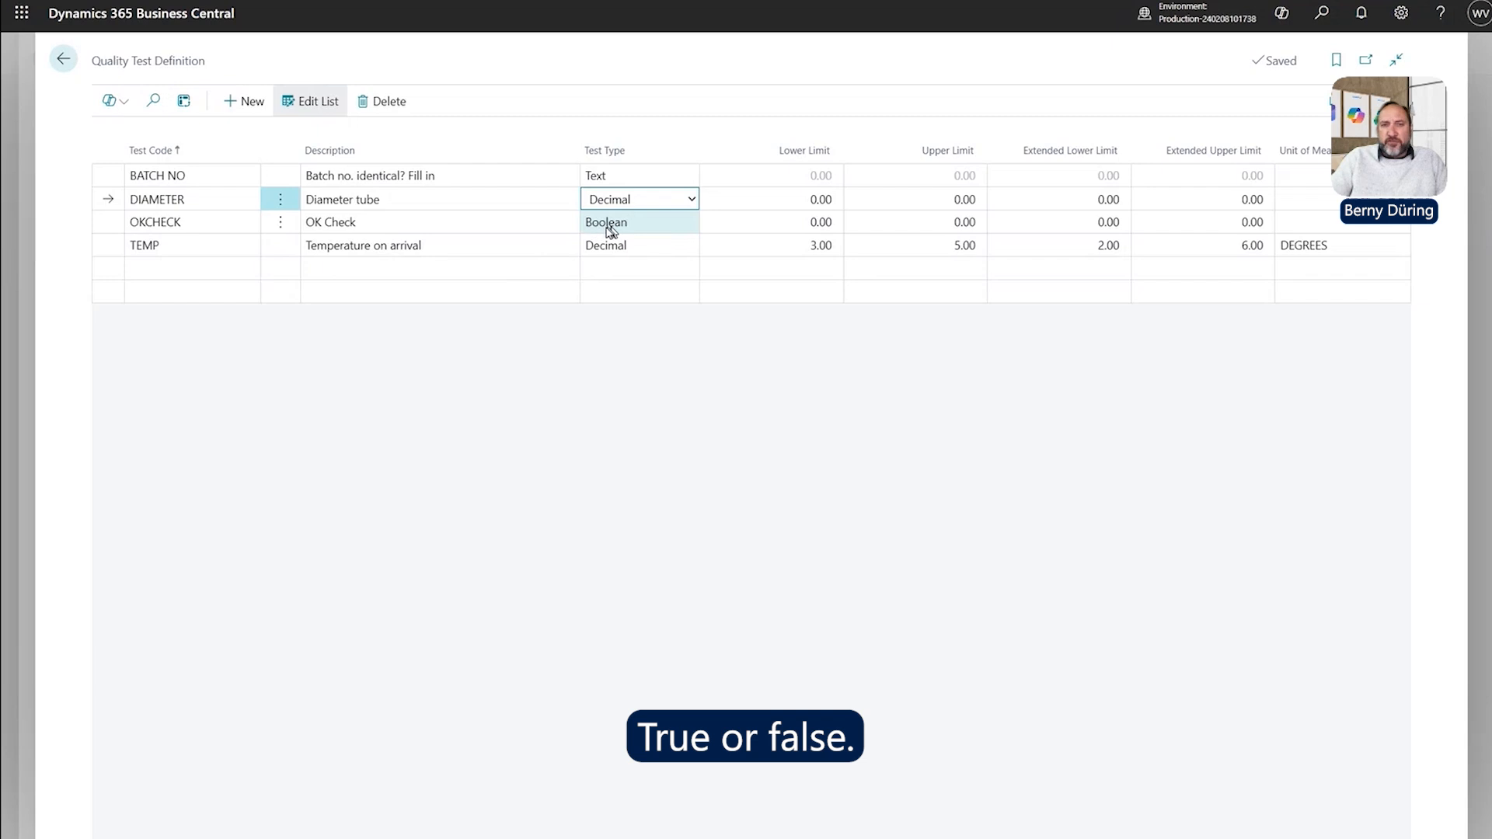
Confirm OKCHECK stays Boolean, recheck BATCH NO and DIAMETER, and add a line below TEMP.
{"action": "left_click", "coordinate": [370, 226]}
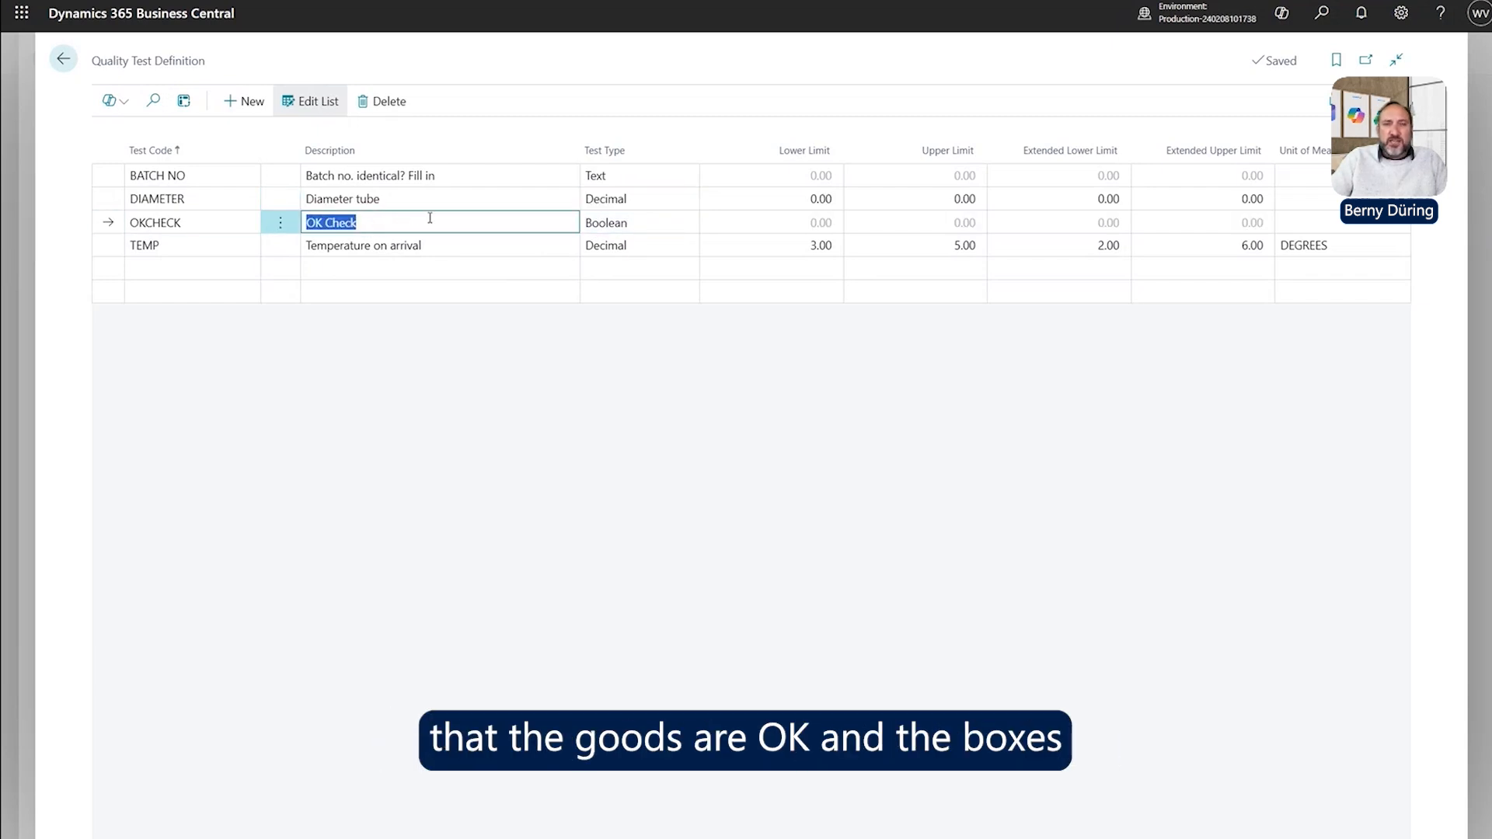
{"action": "left_click", "coordinate": [622, 233]}
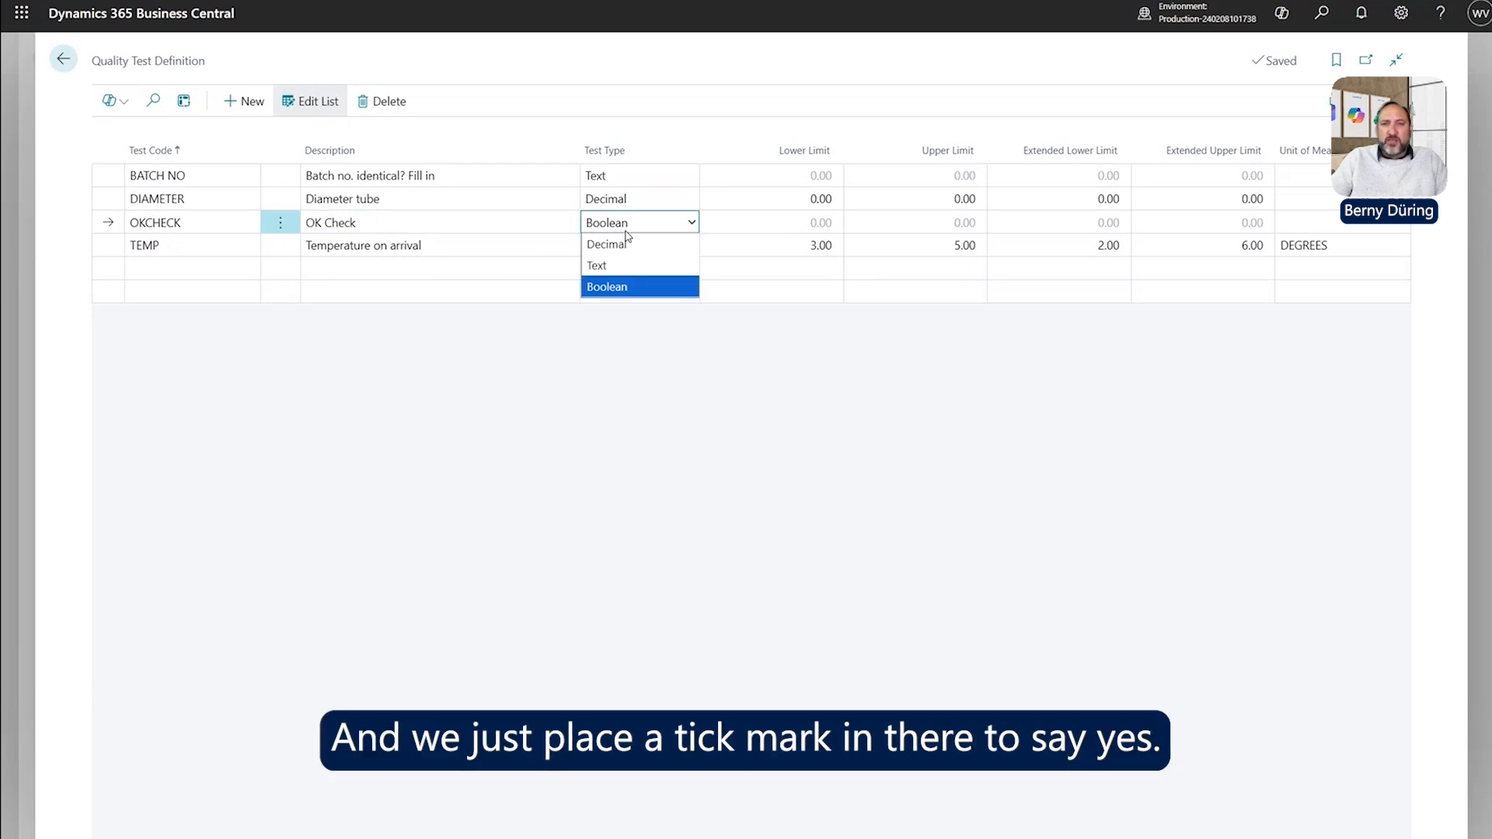
{"action": "left_click", "coordinate": [624, 201]}
{"action": "left_click", "coordinate": [622, 177]}
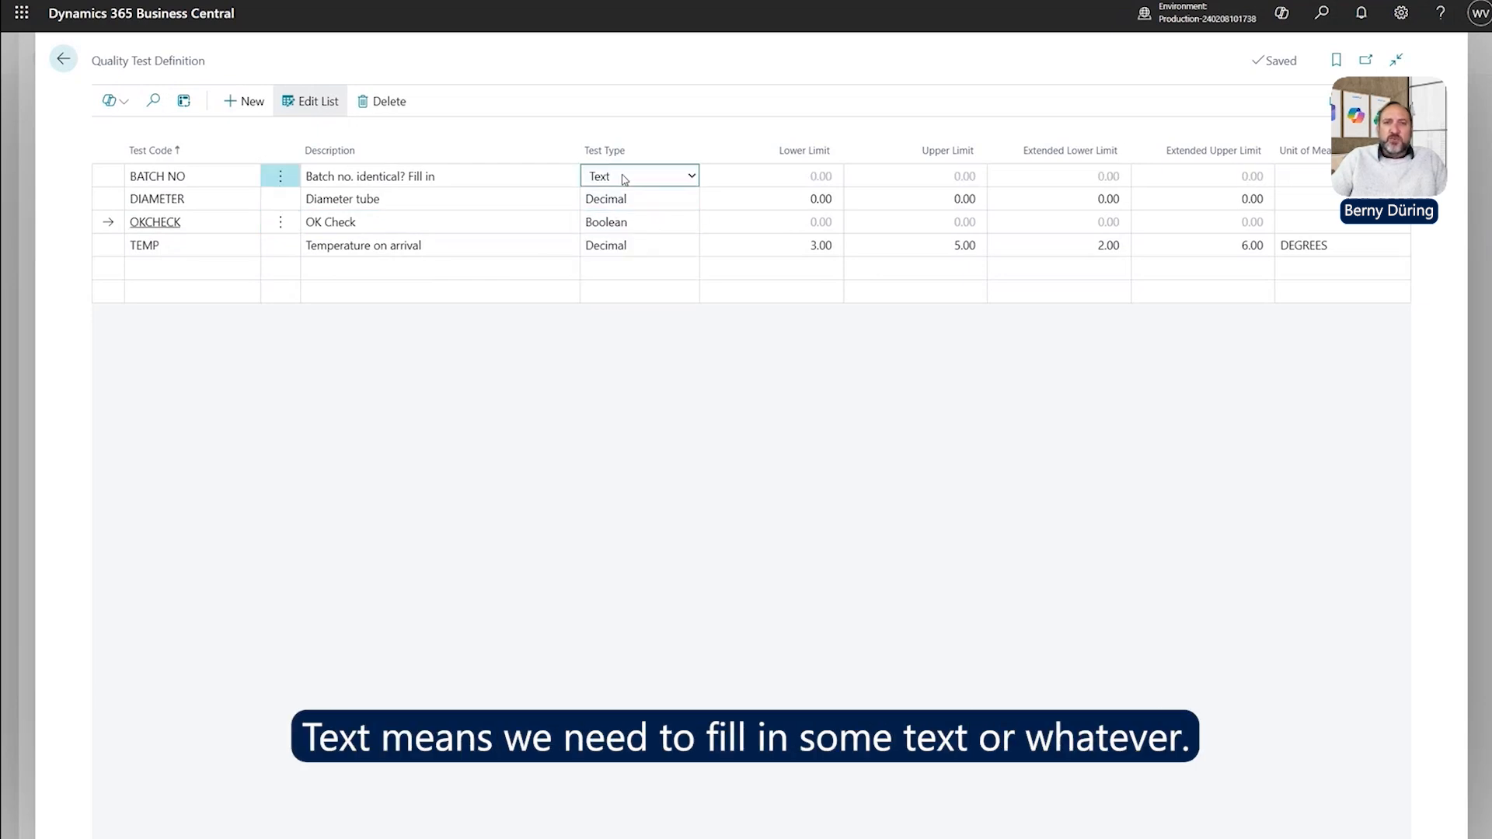
{"action": "left_click", "coordinate": [621, 202]}
{"action": "right_click", "coordinate": [624, 205]}
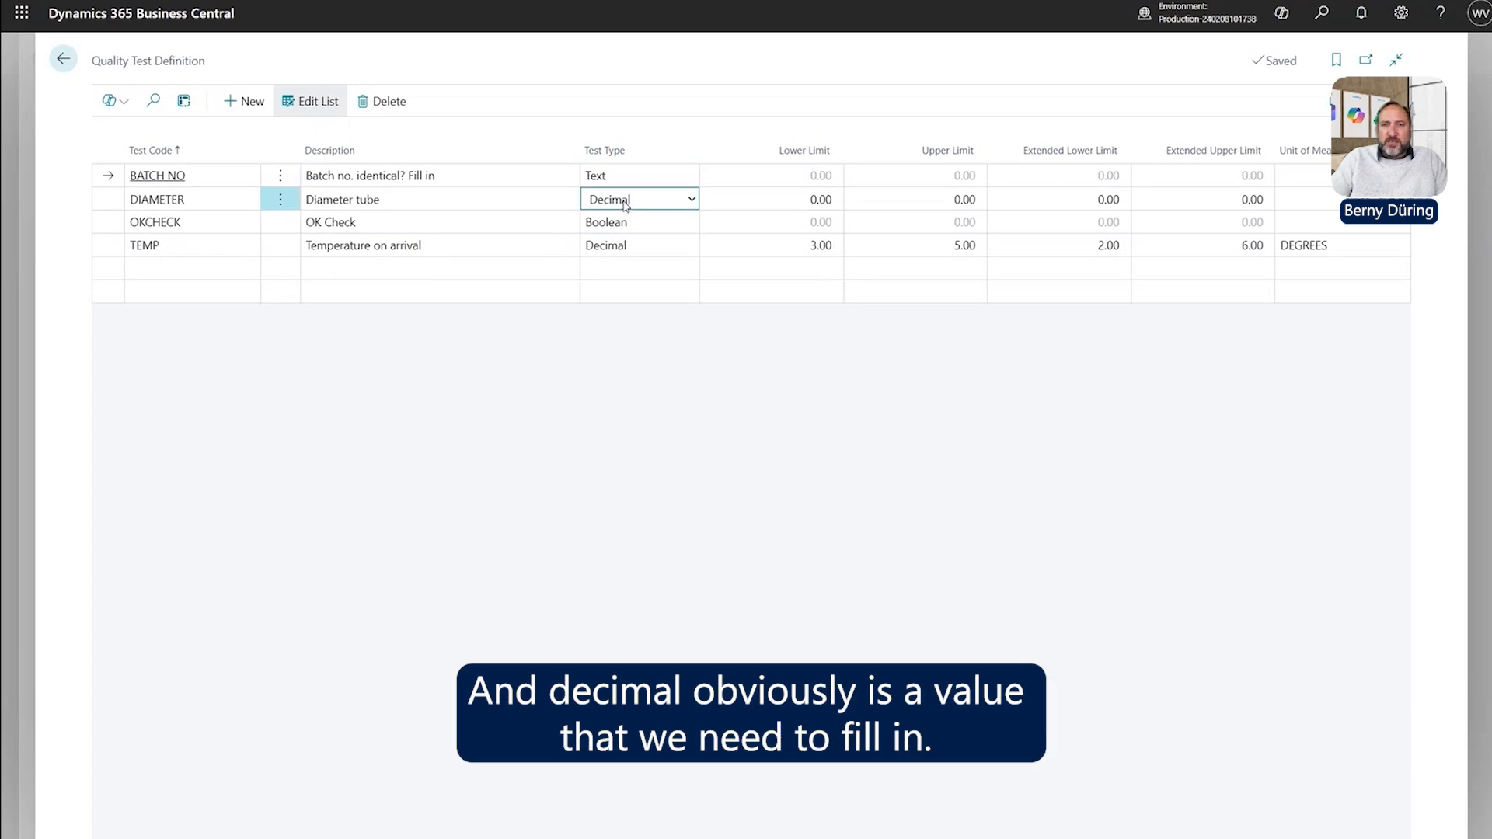
{"action": "left_click", "coordinate": [525, 275]}
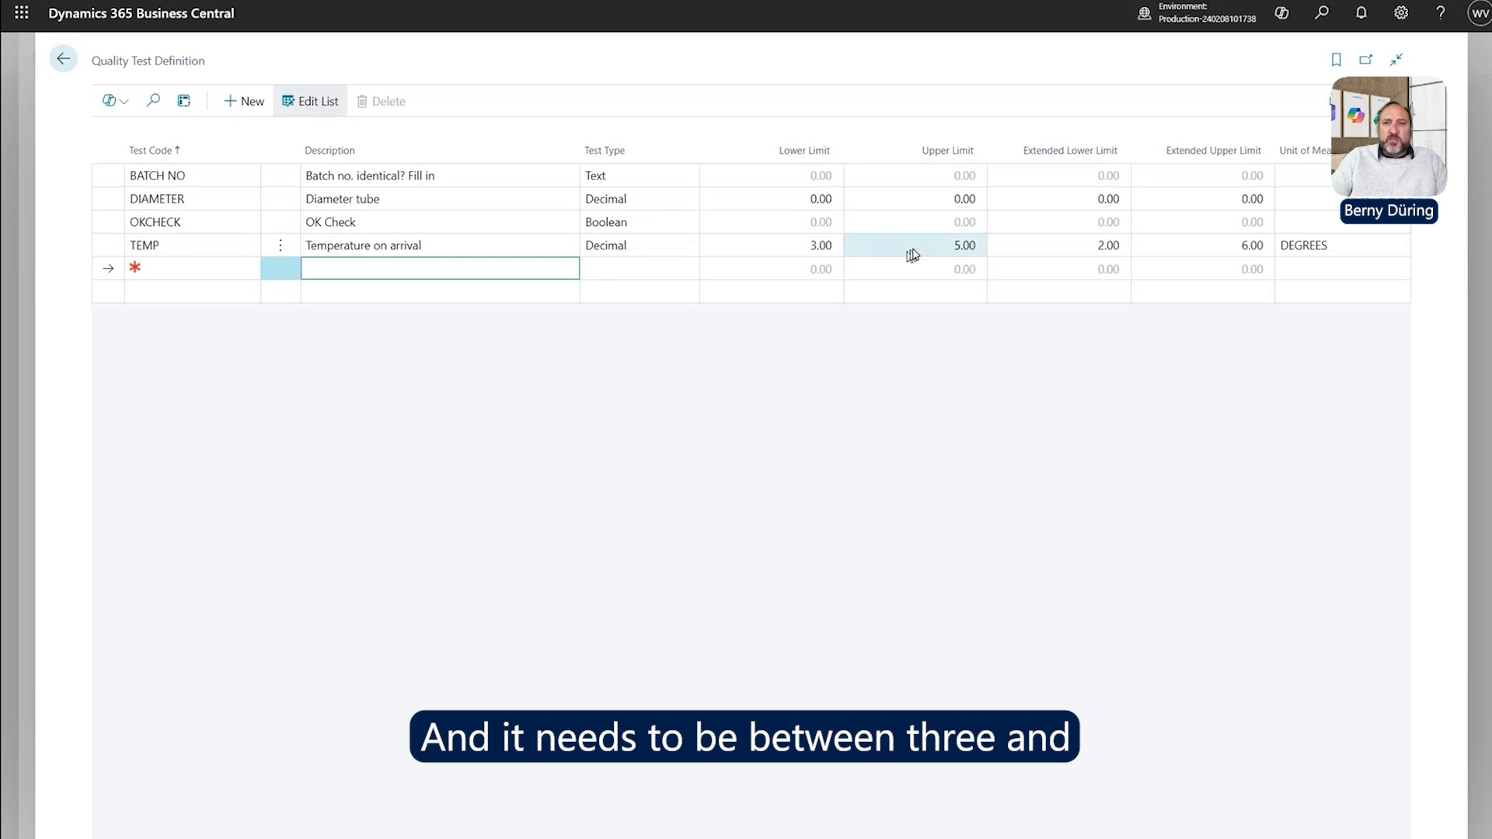
{"action": "left_click", "coordinate": [800, 252]}
{"action": "type", "text": "1"}
{"action": "key", "text": "Tab"}
{"action": "type", "text": "`"}
{"action": "left_click", "coordinate": [800, 253]}
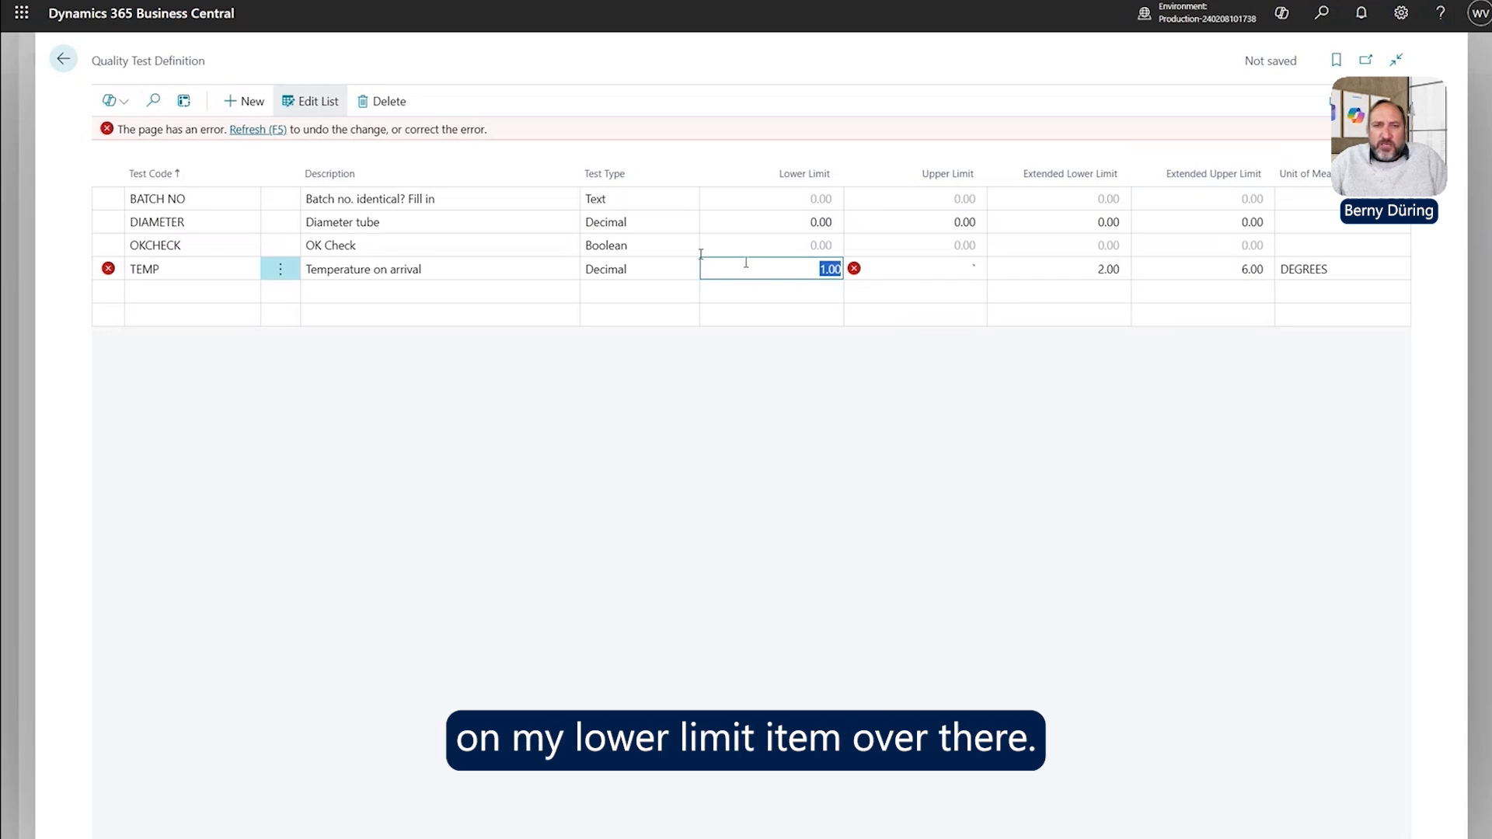
{"action": "left_click", "coordinate": [275, 130]}
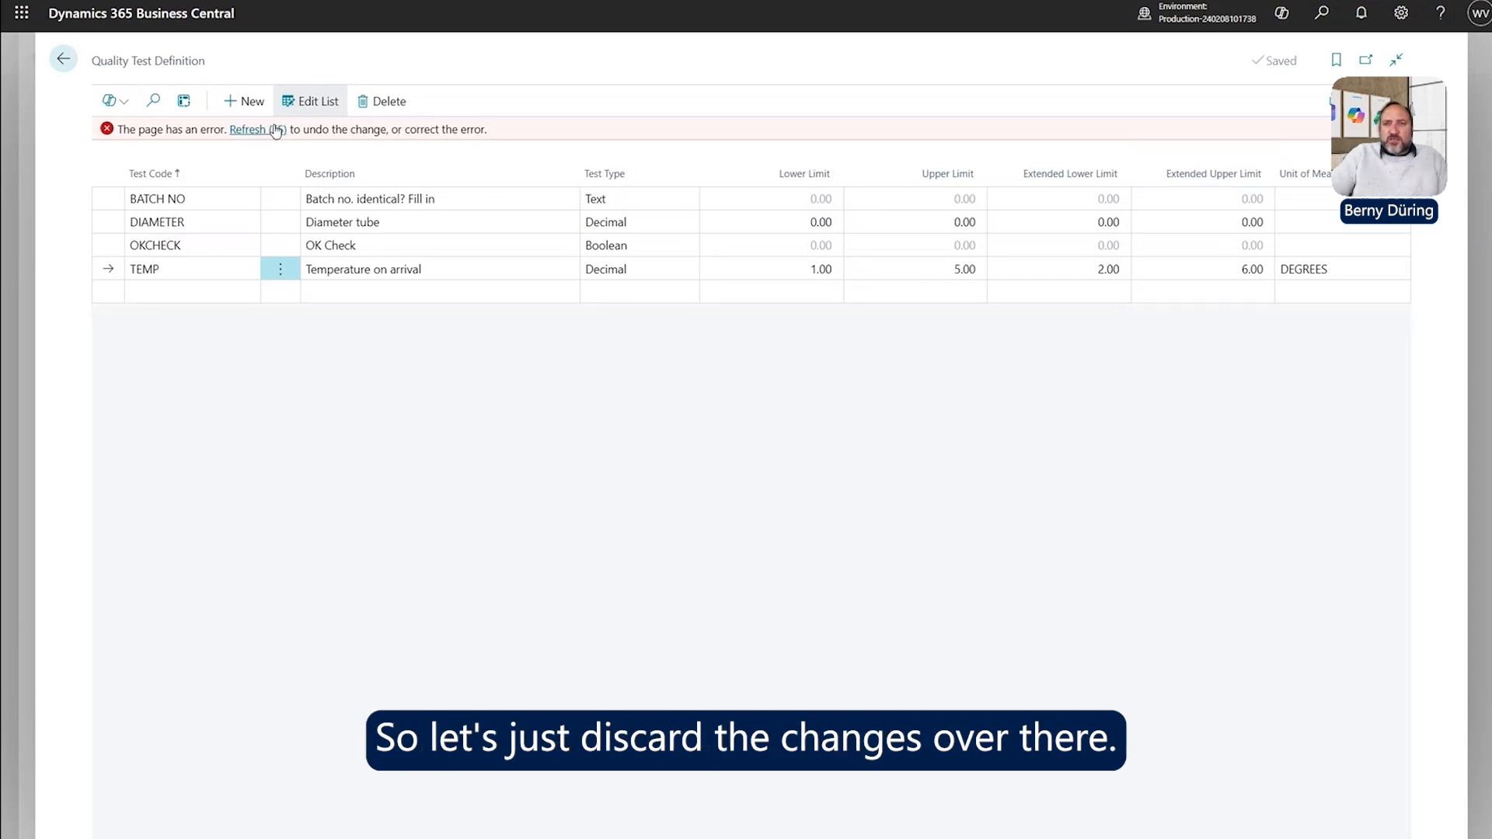
{"action": "left_click", "coordinate": [777, 254]}
{"action": "type", "text": "3"}
{"action": "key", "text": "Tab"}
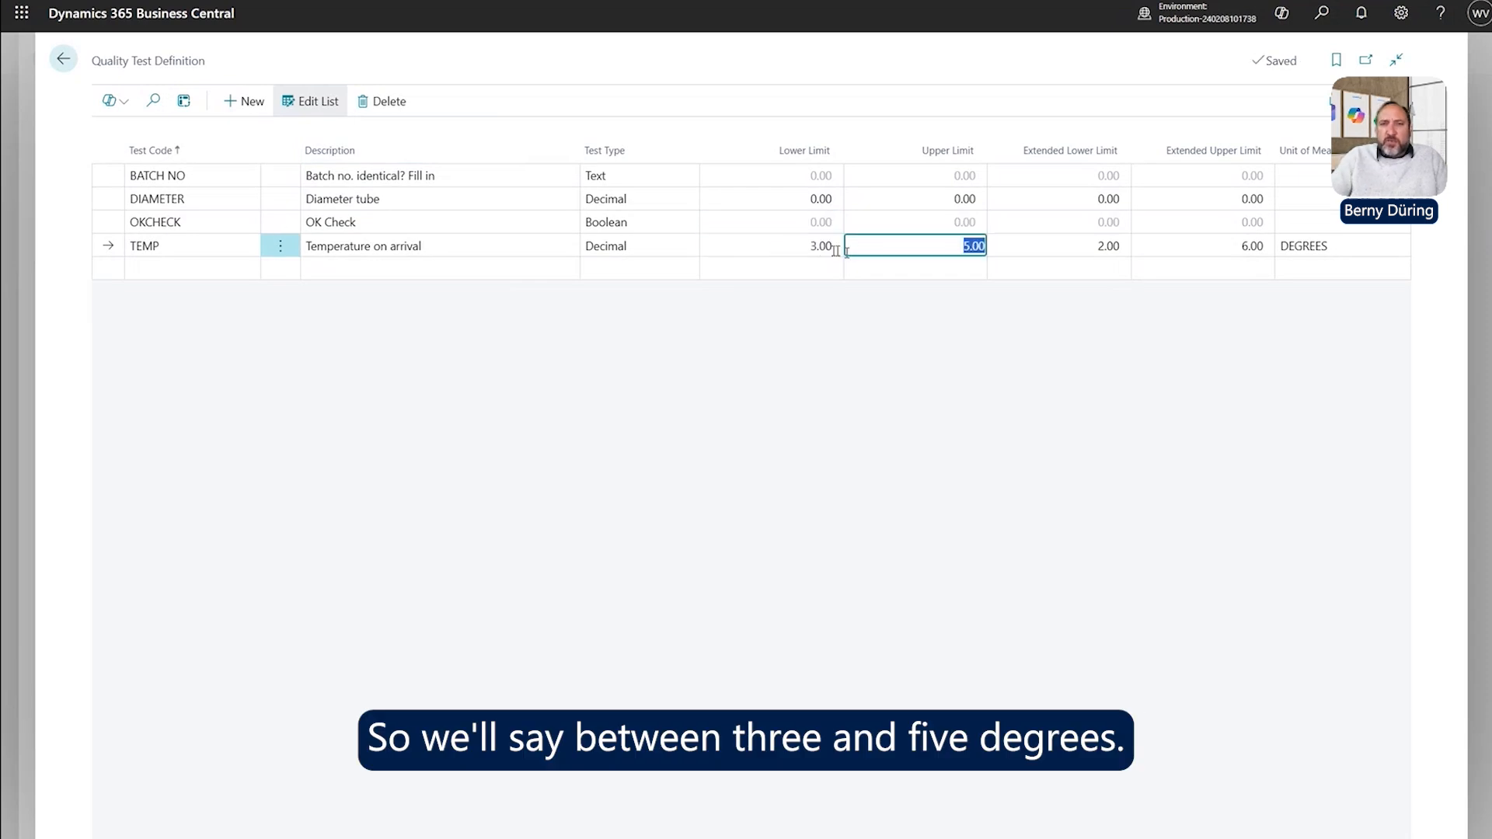
{"action": "left_click", "coordinate": [790, 247]}
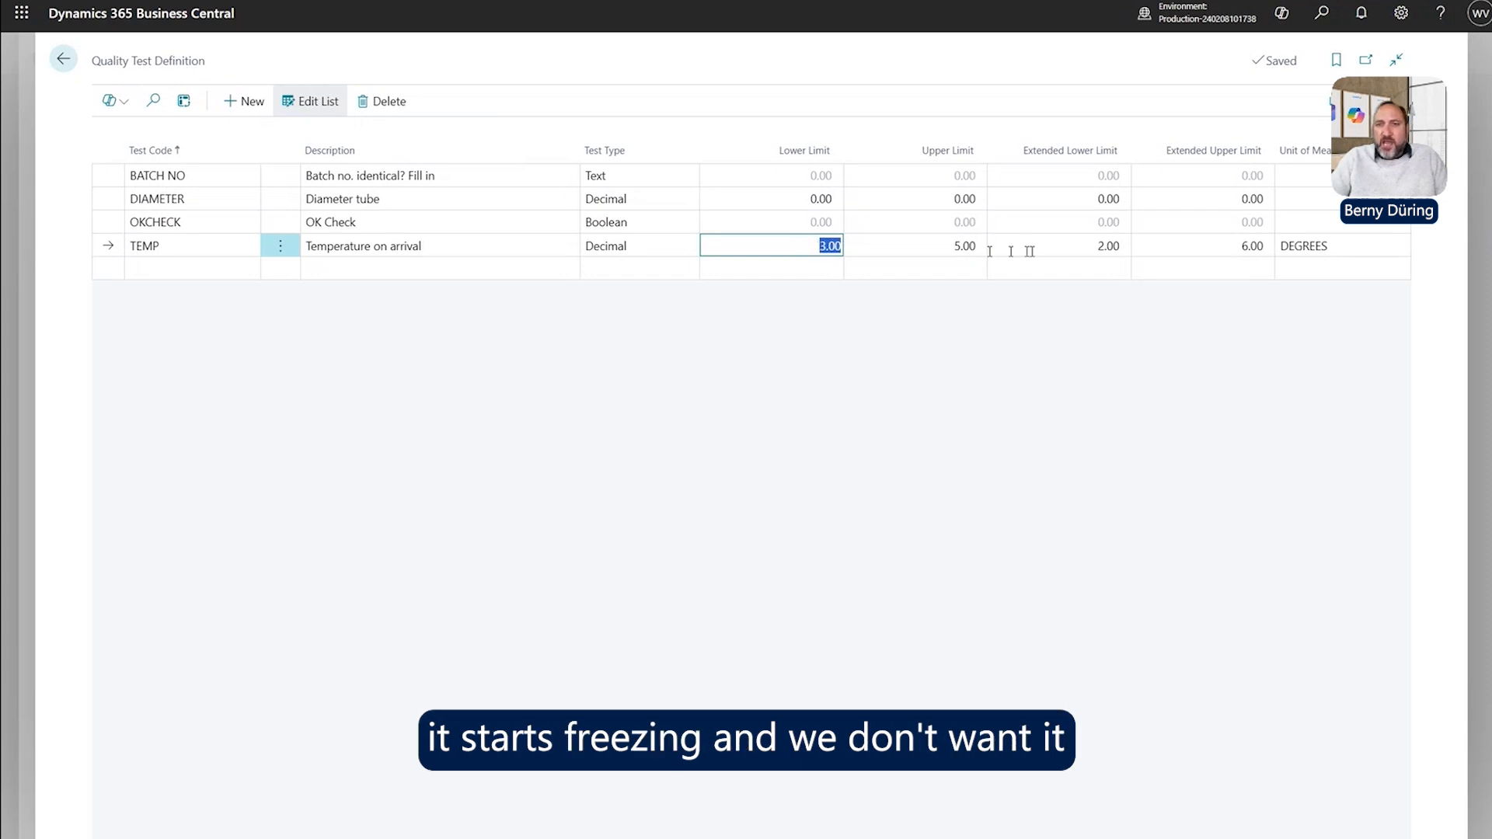
{"action": "left_click", "coordinate": [954, 255]}
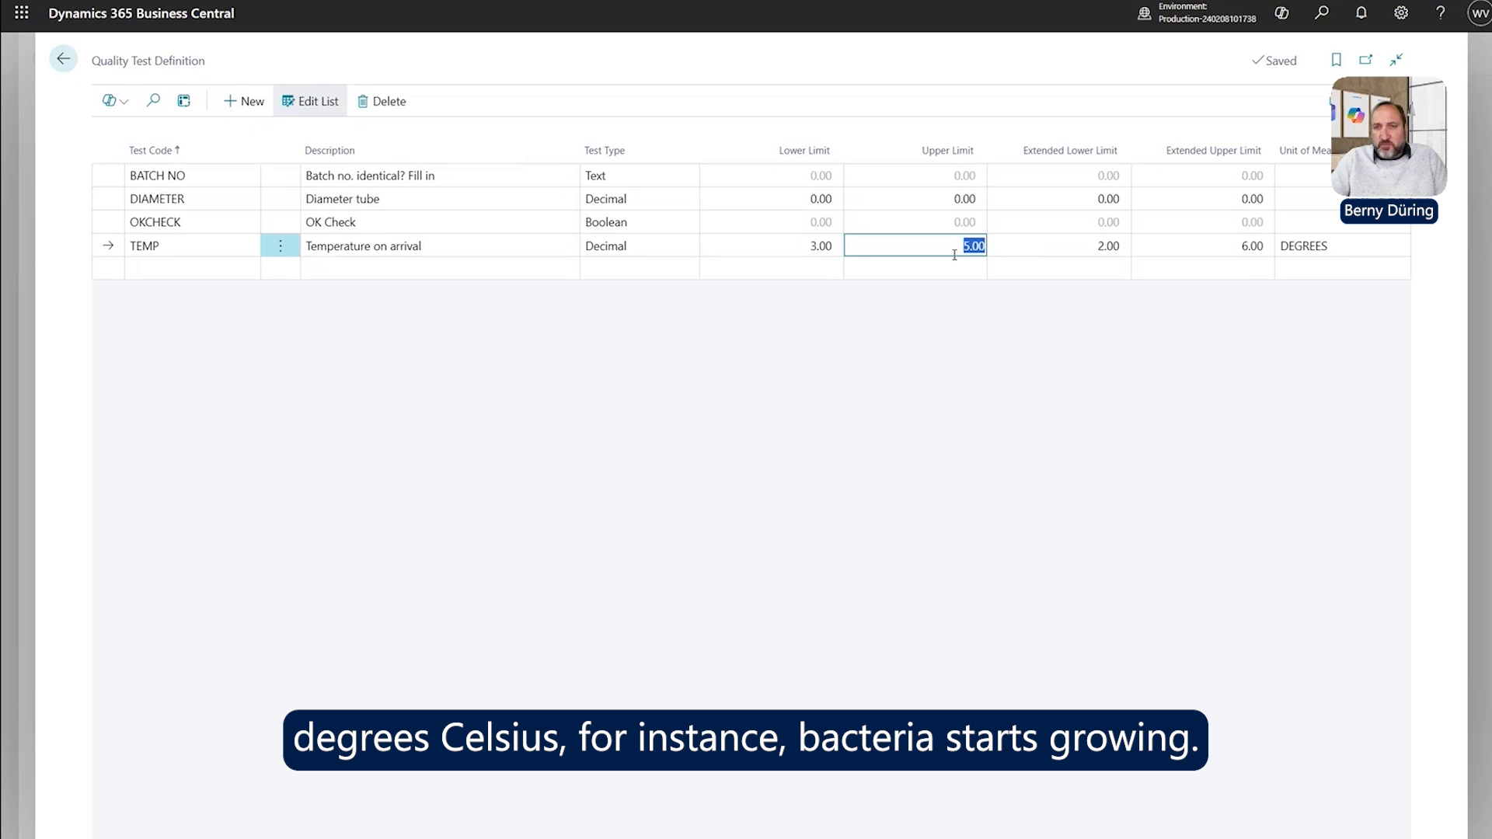
Add a Decimal test PISTON described 'Piston Parameters'.
{"action": "left_click", "coordinate": [161, 266]}
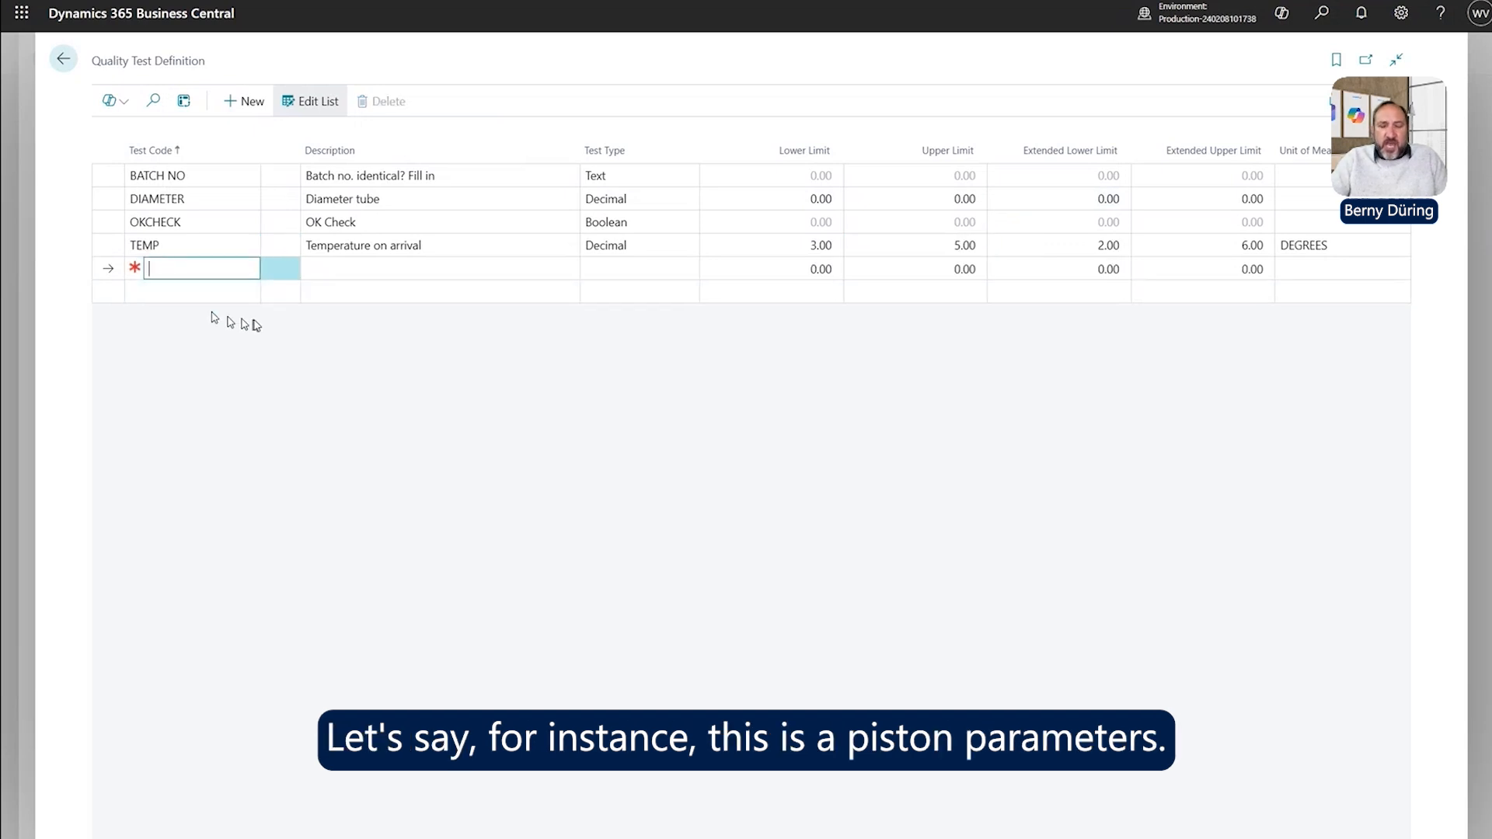
{"action": "type", "text": "PISTON"}
{"action": "key", "text": "Tab"}
{"action": "type", "text": "Piston Parameters"}
{"action": "key", "text": "Tab"}
{"action": "key", "text": "d"}
{"action": "key", "text": "Tab"}
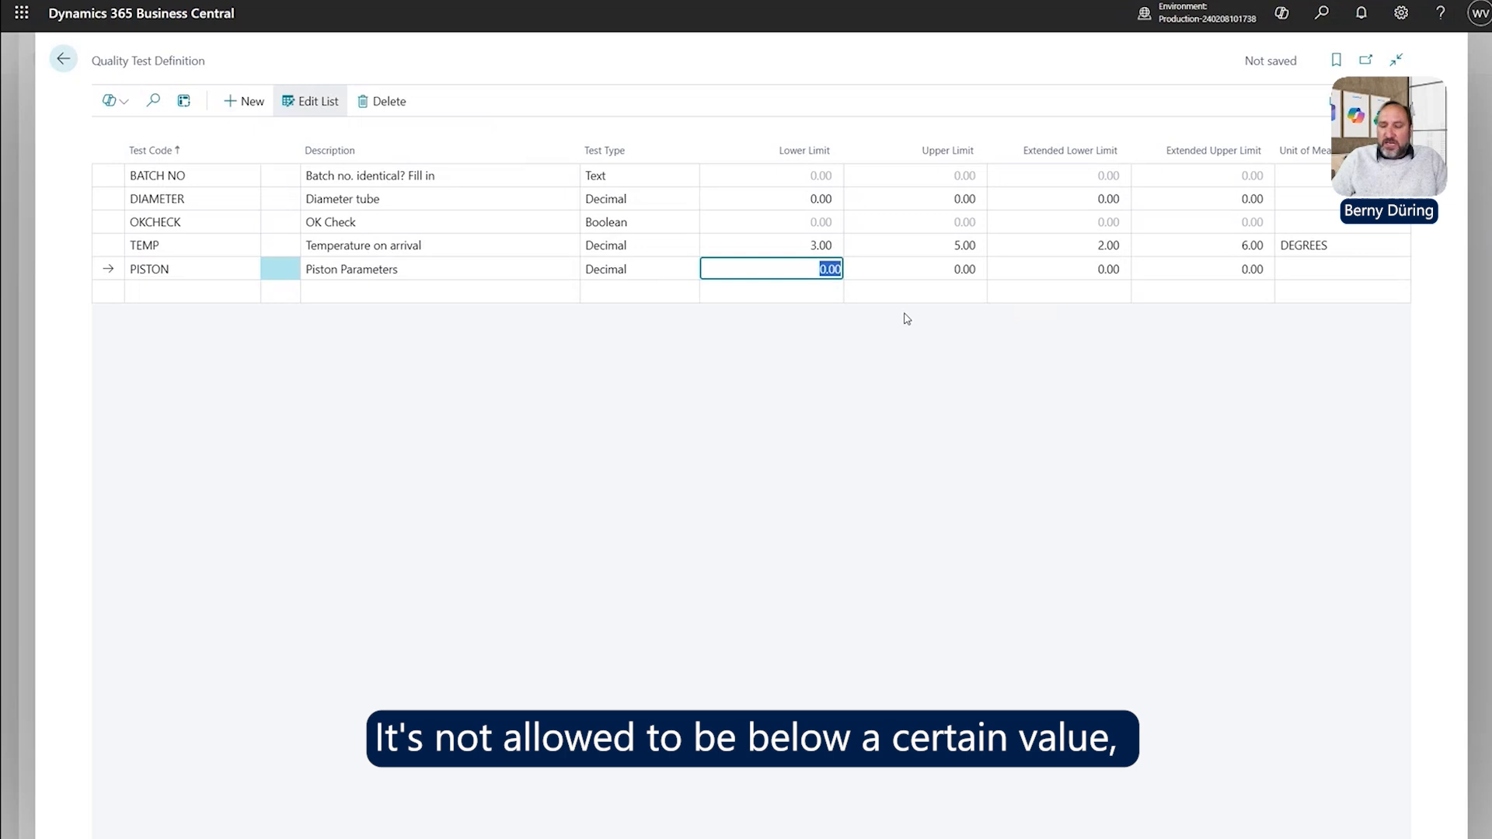
Set PISTON's limits to 45 lower and 55 upper.
{"action": "type", "text": "45"}
{"action": "key", "text": "Tab"}
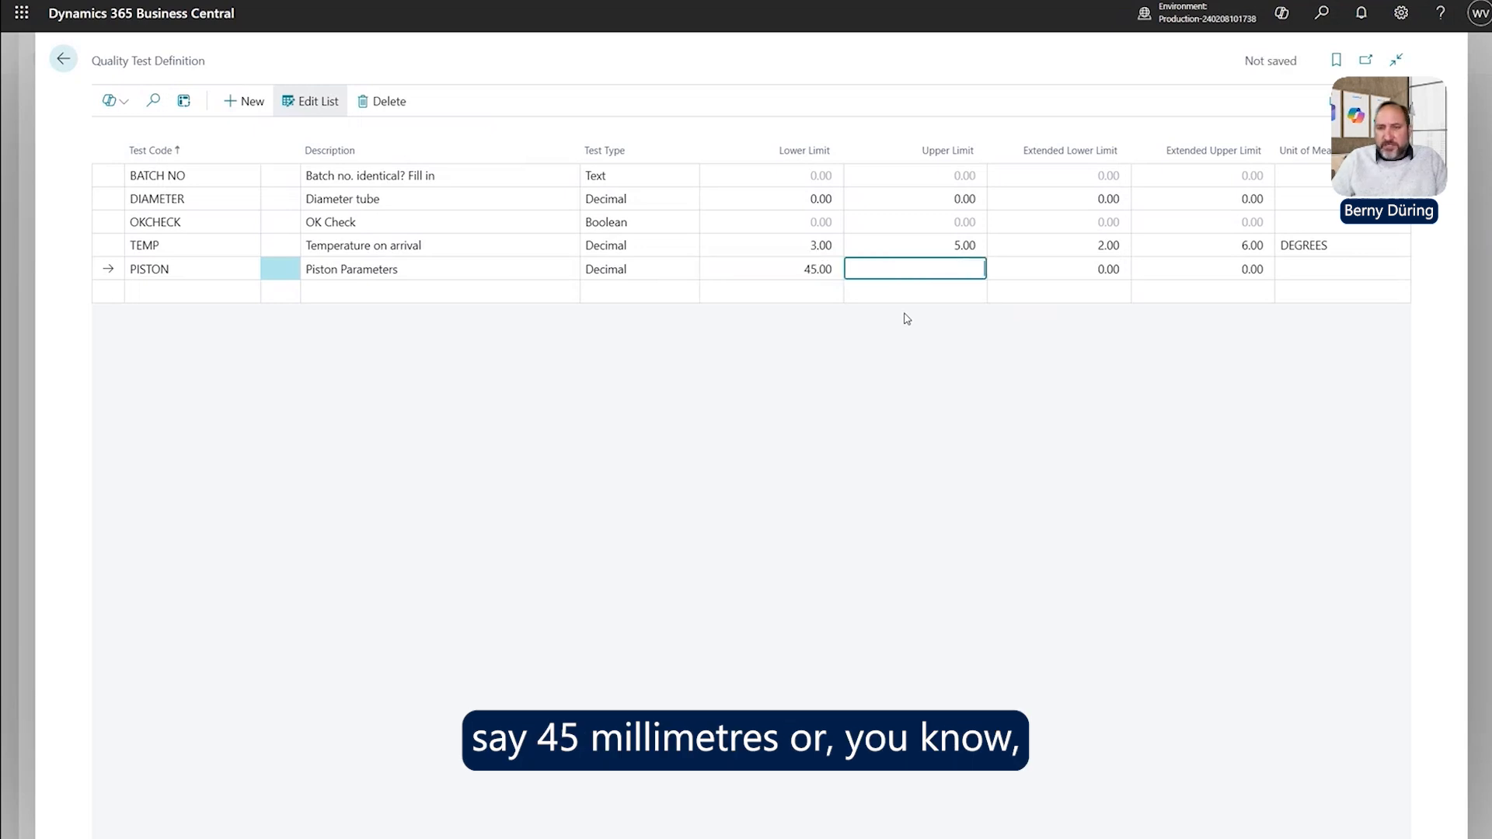
{"action": "type", "text": "55"}
{"action": "key", "text": "Tab"}
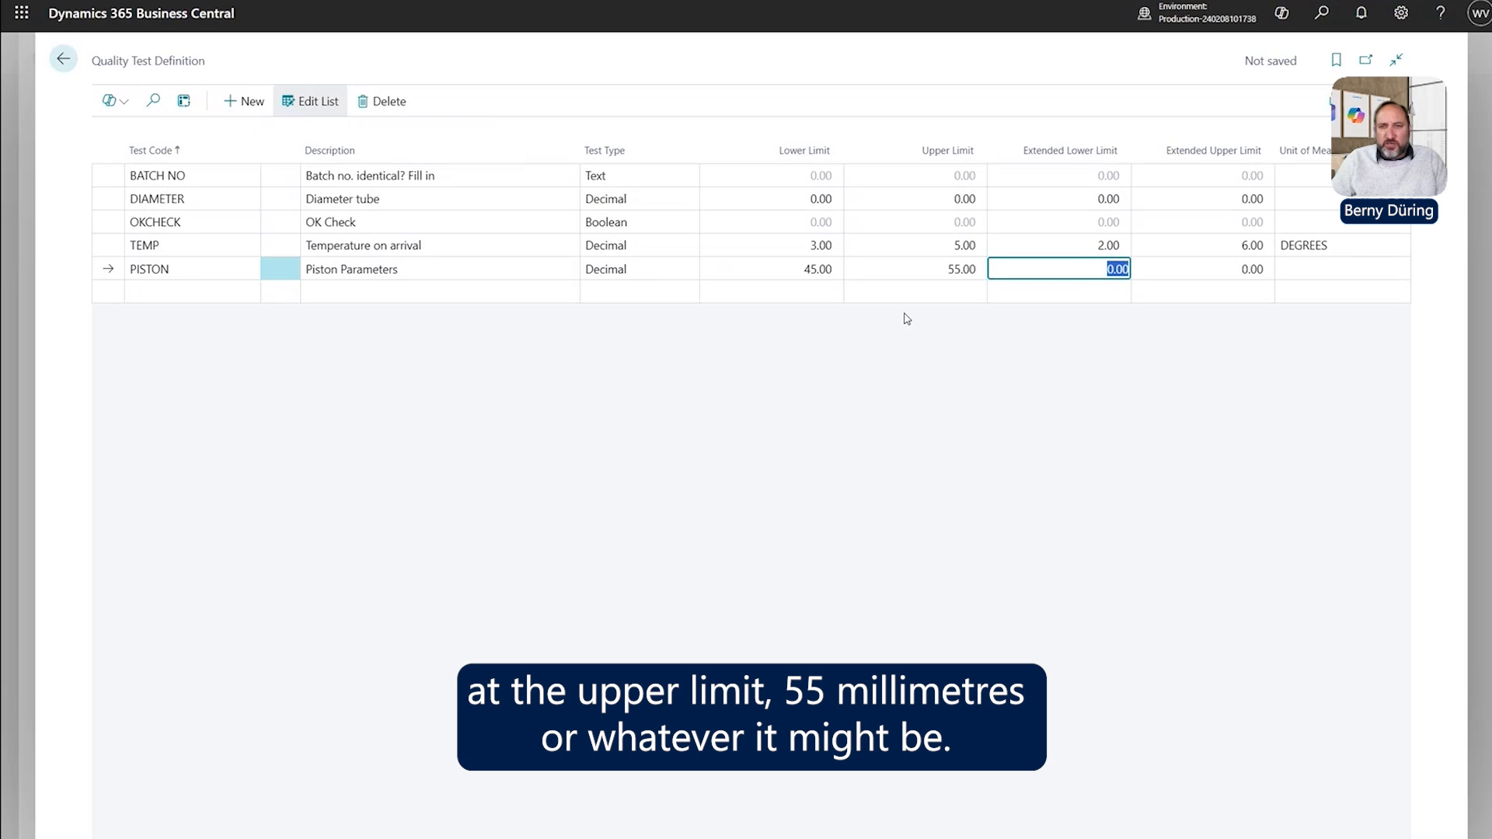
{"action": "left_click", "coordinate": [811, 269]}
{"action": "key", "text": "Tab"}
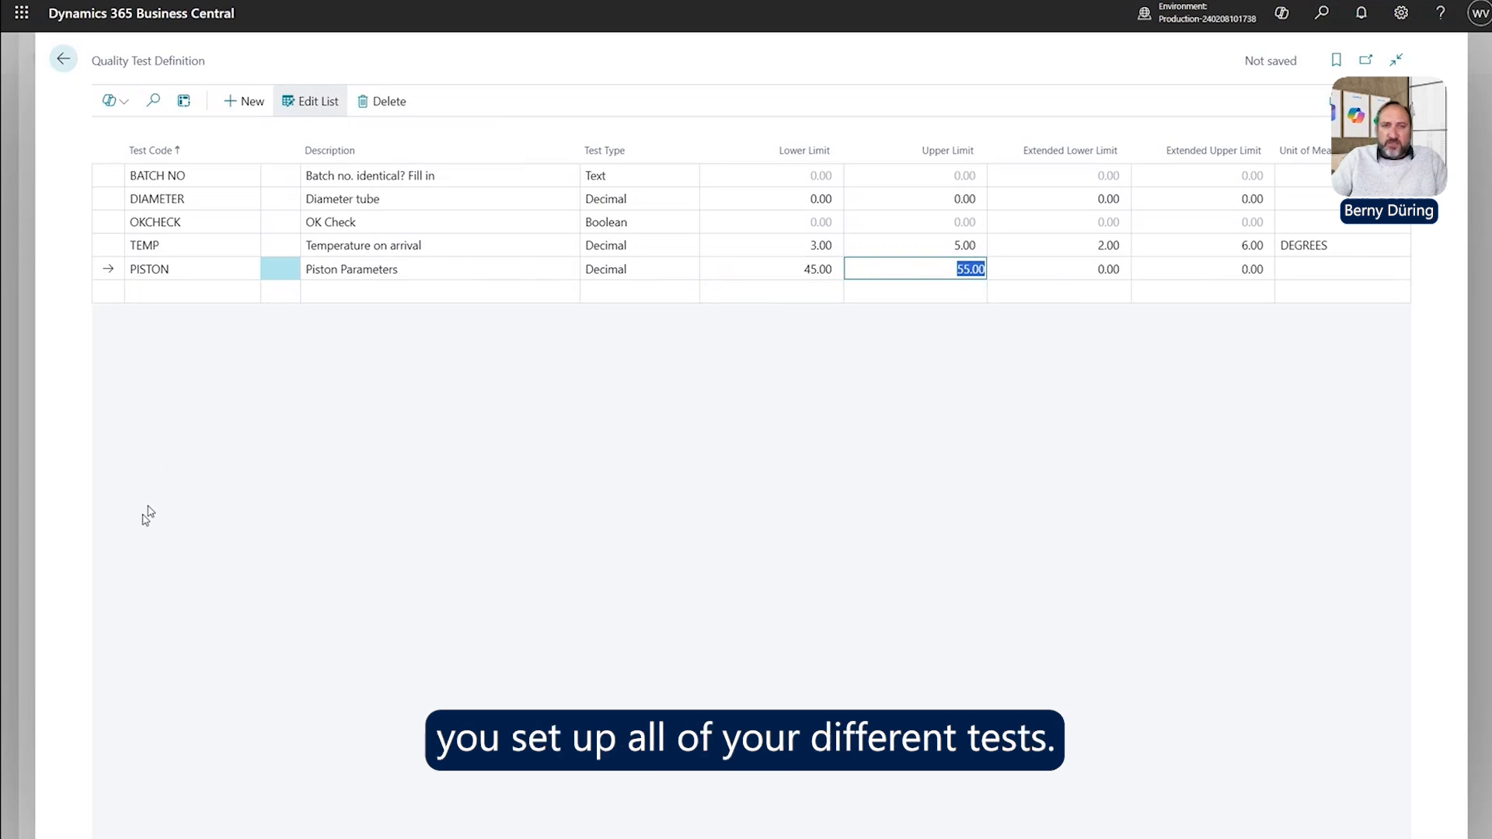
{"action": "left_click", "coordinate": [185, 271]}
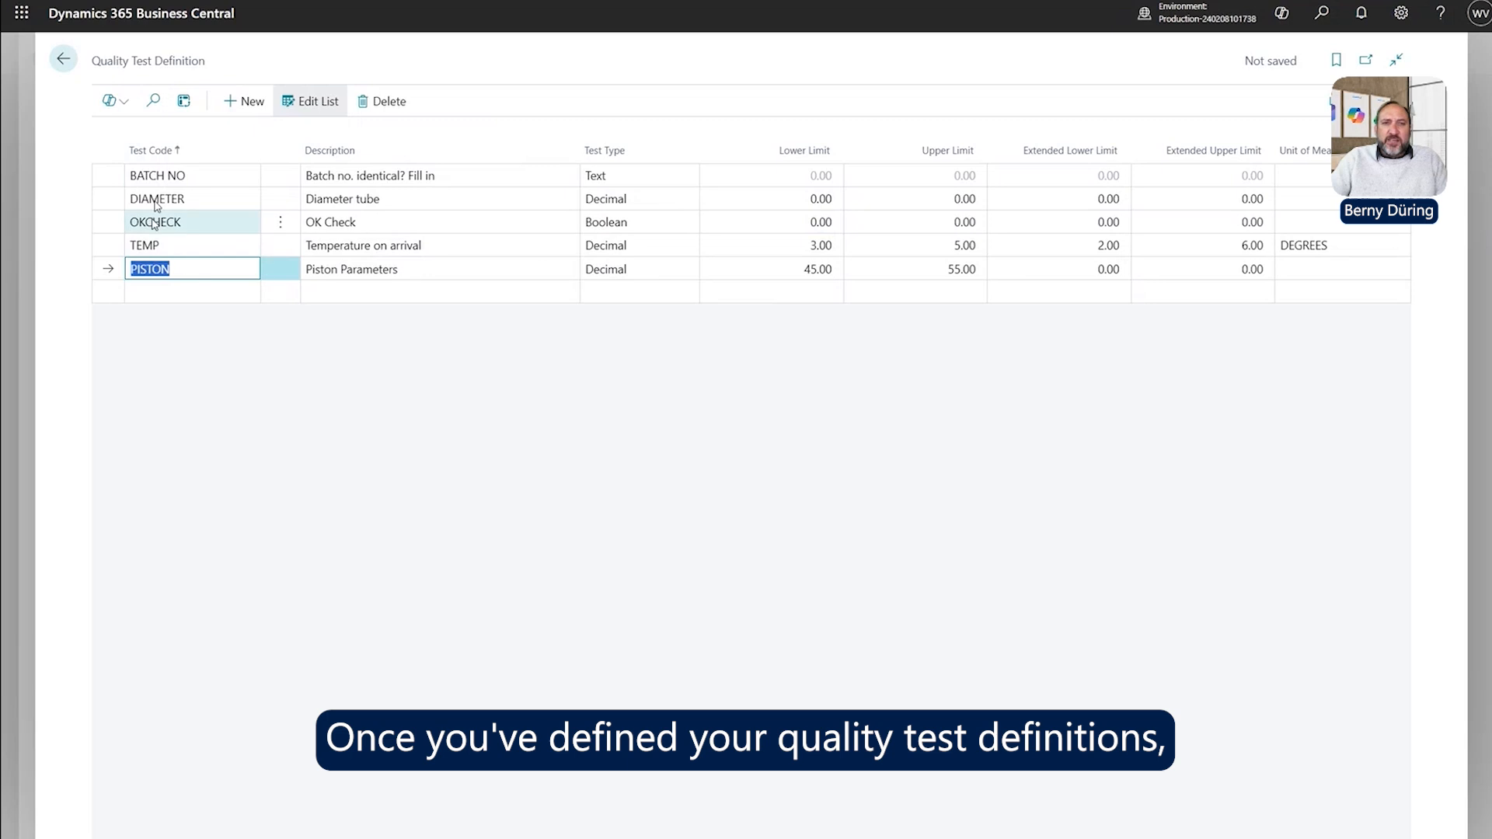
Open the TESTLAMP template card from Quality Control Setup's Related Quality Templates.
{"action": "left_click", "coordinate": [63, 59]}
{"action": "left_click", "coordinate": [149, 139]}
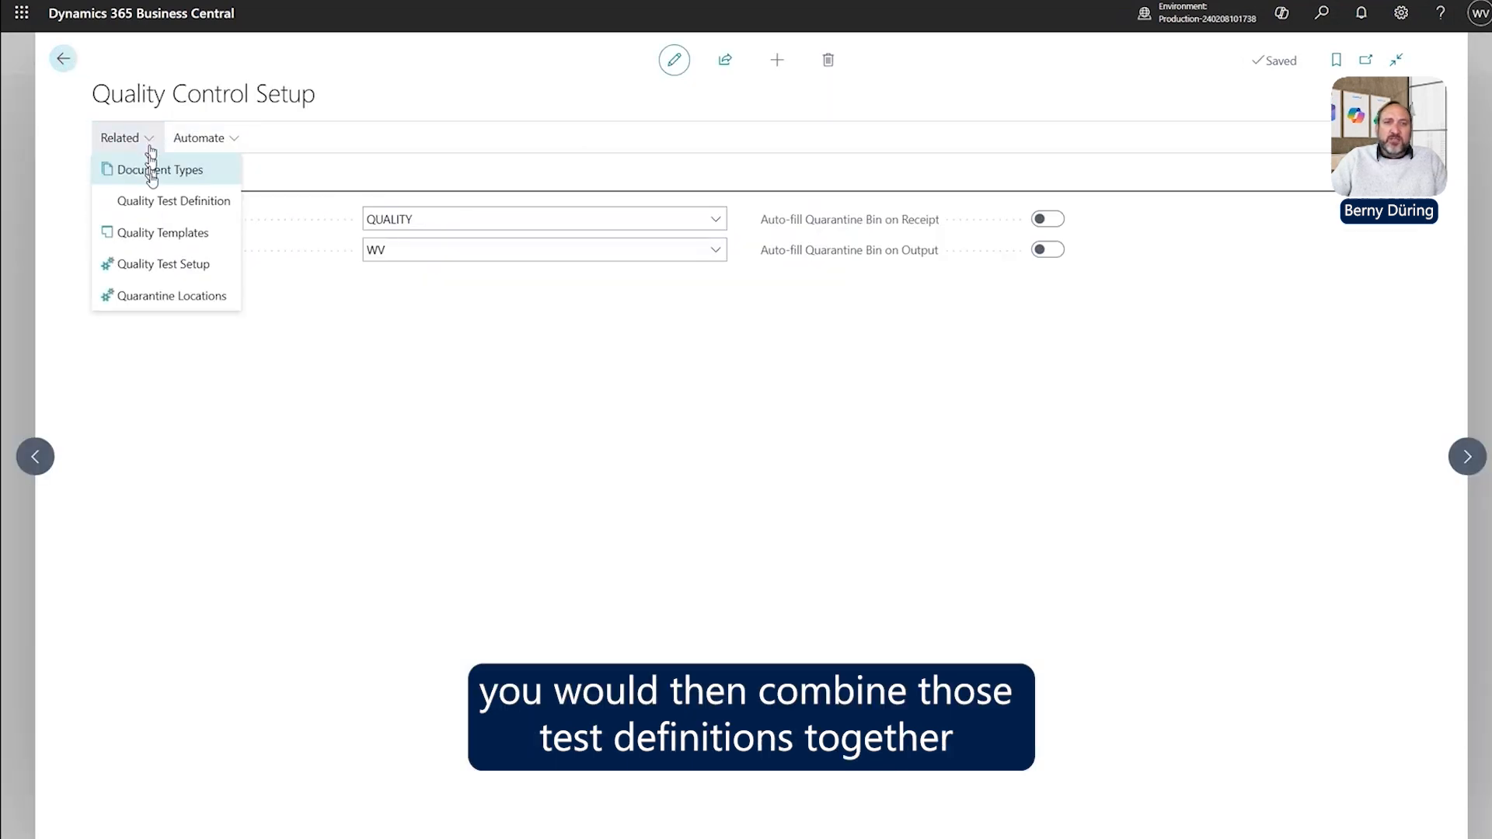
{"action": "left_click", "coordinate": [198, 242]}
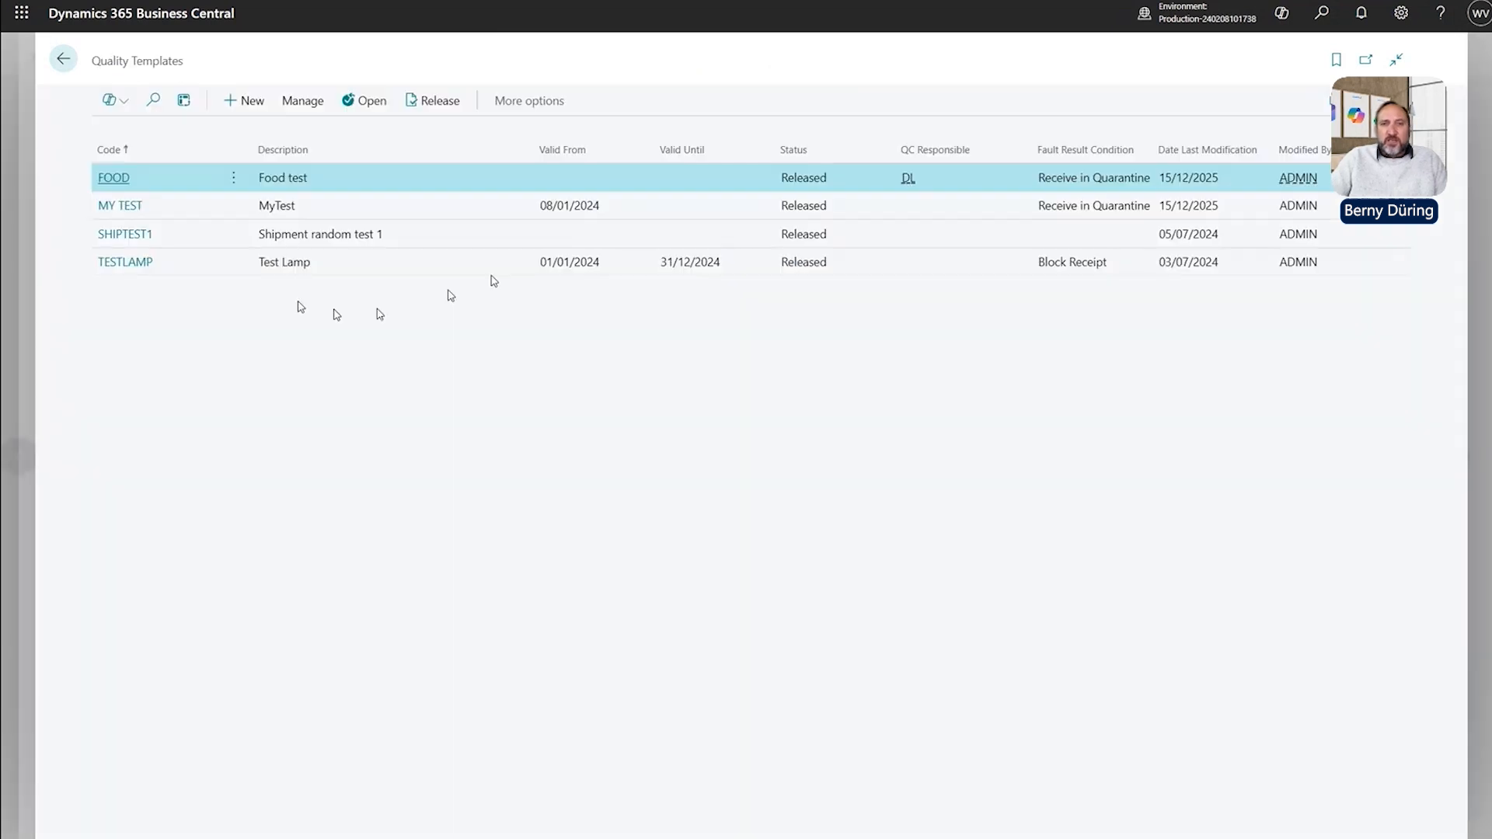
{"action": "left_click", "coordinate": [133, 268]}
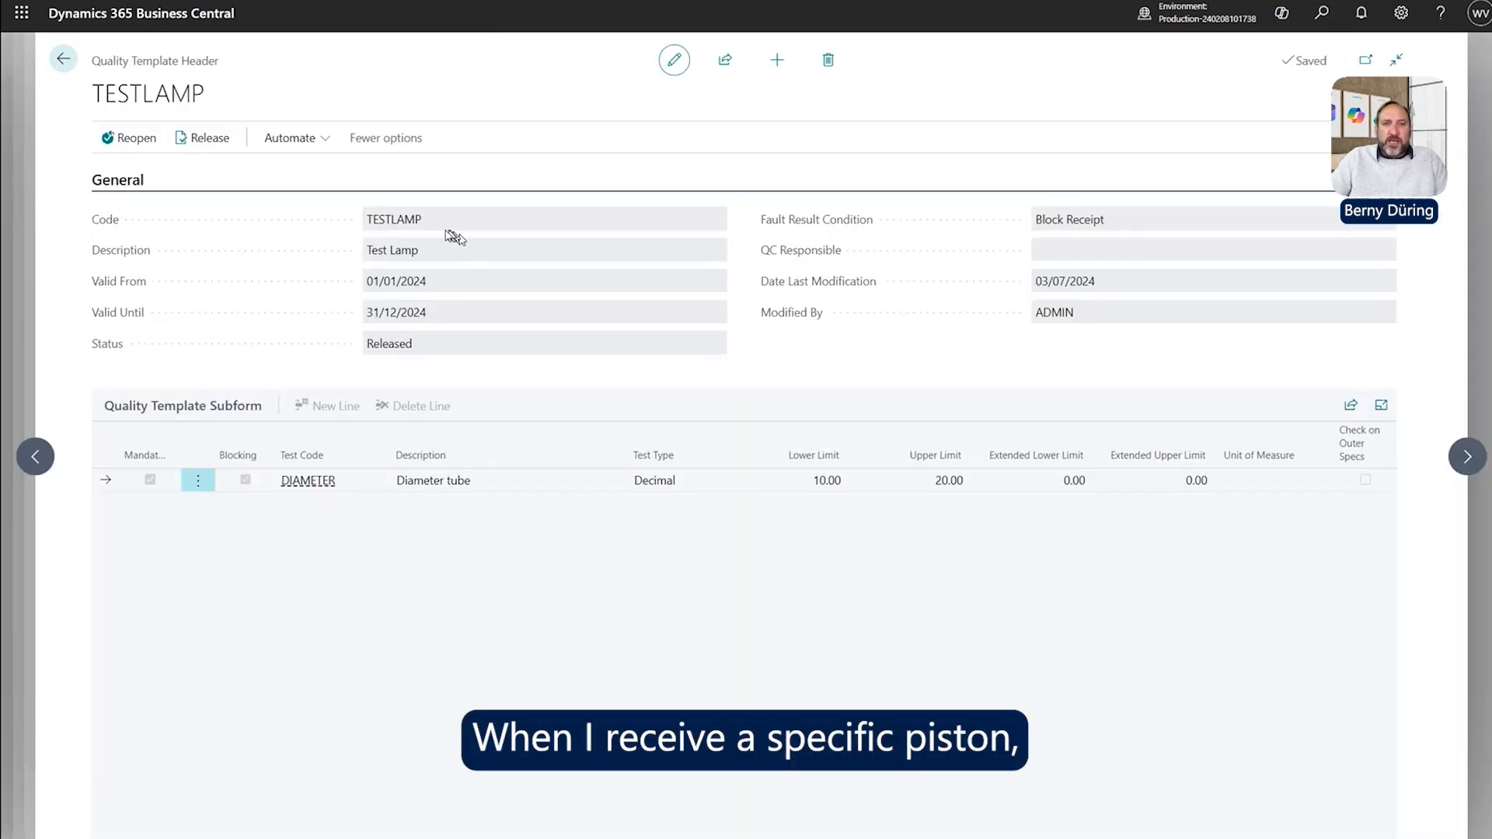
{"action": "left_click_drag", "start_coordinate": [432, 221], "coordinate": [264, 223]}
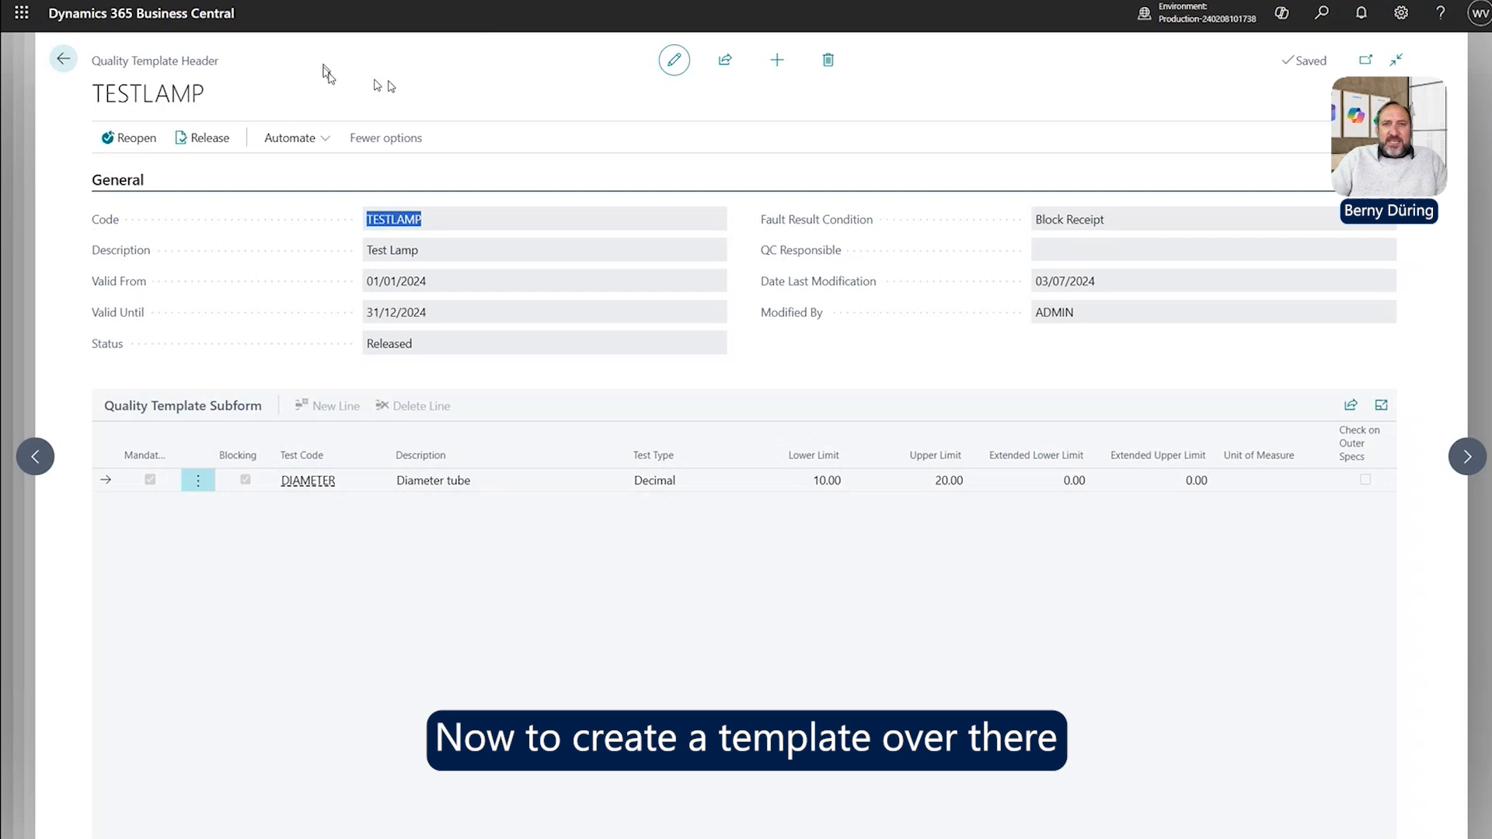
Create template PISTON described 'Piston Checks on Arrival', leaving its status Open.
{"action": "left_click", "coordinate": [777, 60]}
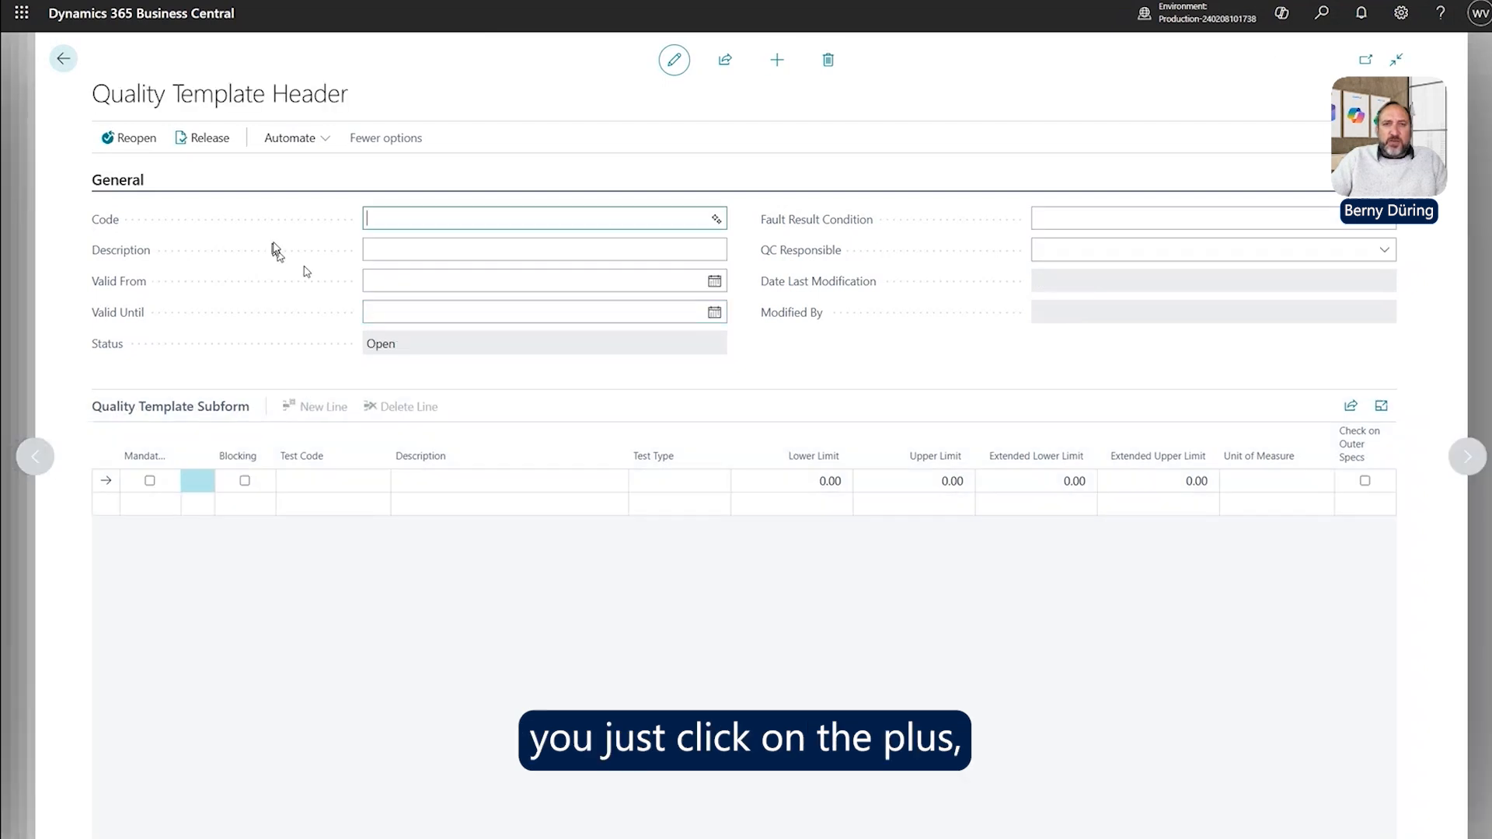
{"action": "type", "text": "Piston"}
{"action": "key", "text": "Tab"}
{"action": "type", "text": "Pis"}
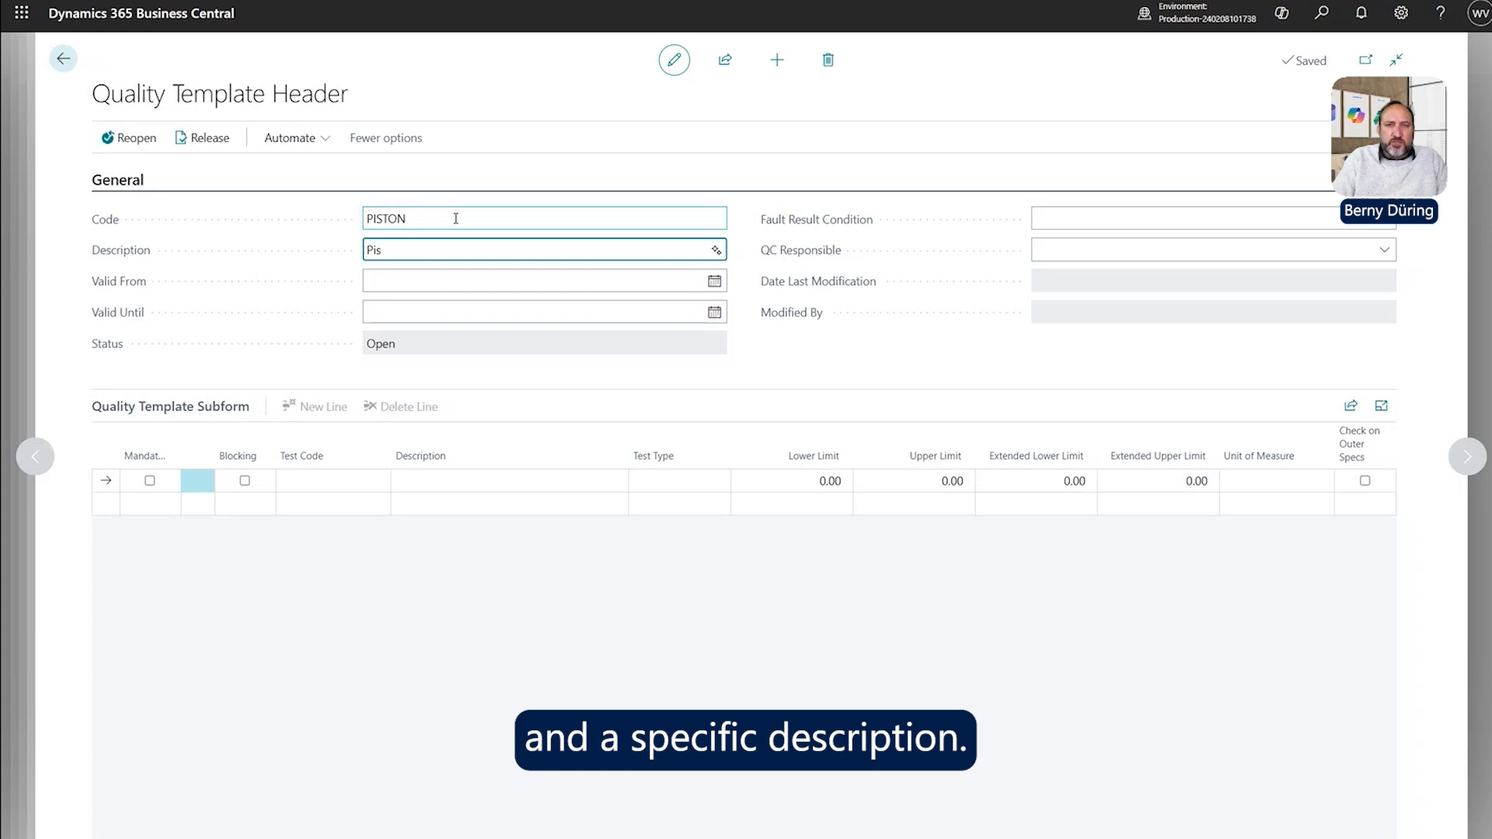
{"action": "type", "text": "ton Checks on Arrival"}
{"action": "key", "text": "Tab"}
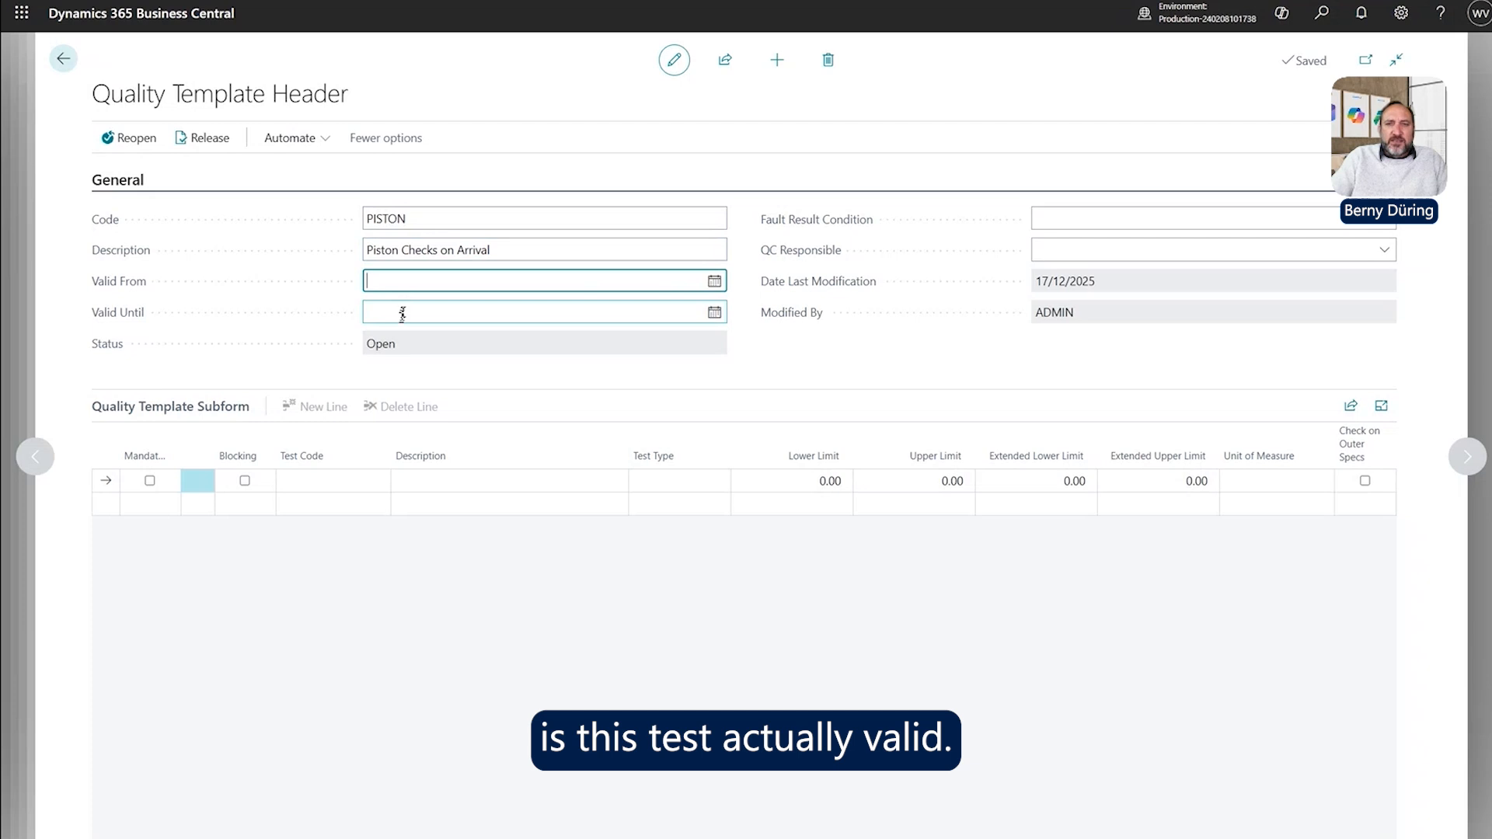
{"action": "left_click", "coordinate": [413, 342]}
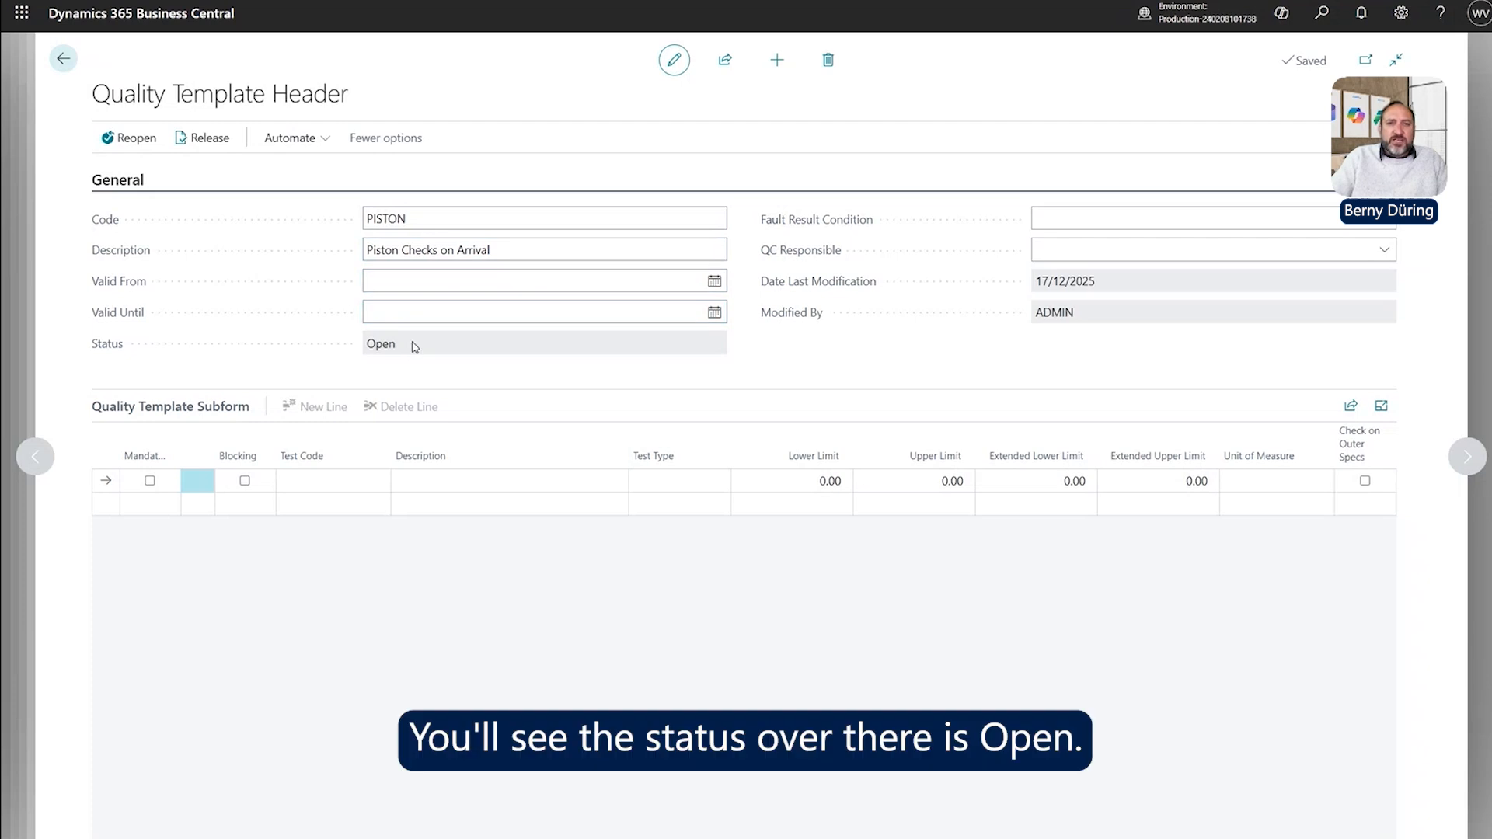
{"action": "double_click", "coordinate": [403, 348]}
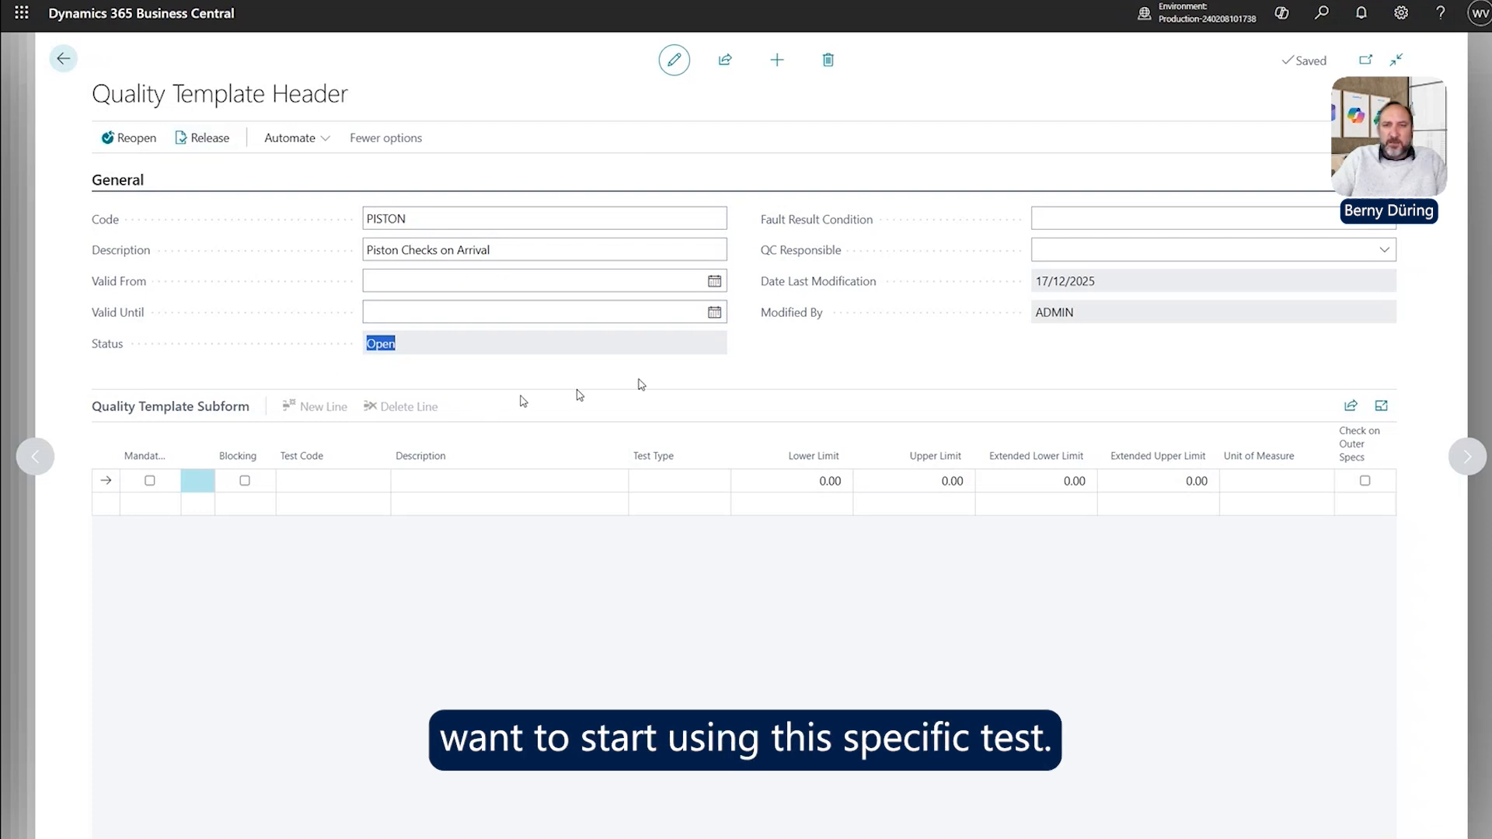
Set the PISTON template's Fault Result Condition to Receive in Quarantine.
{"action": "left_click", "coordinate": [1388, 226]}
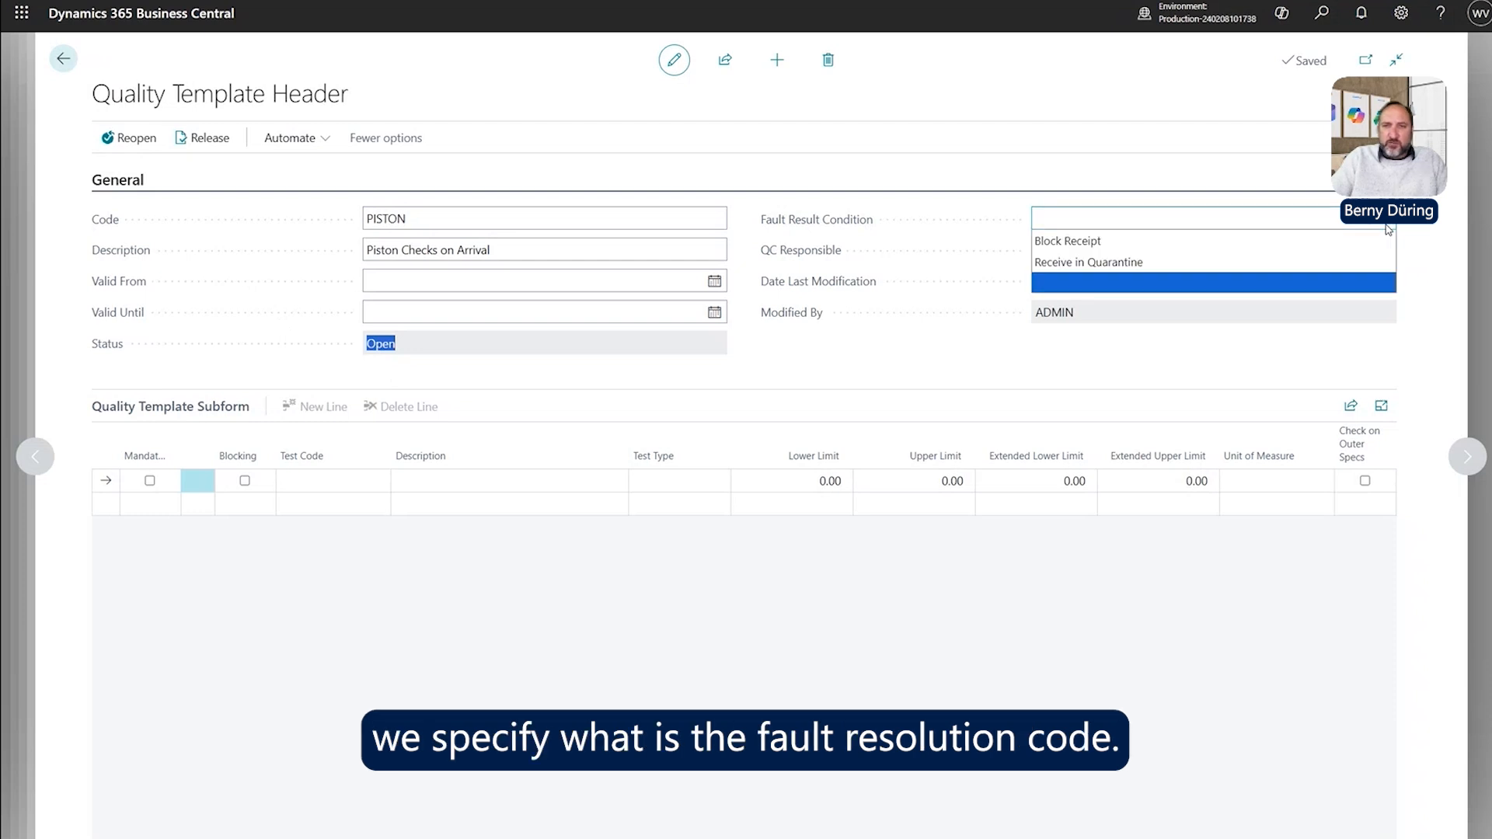
{"action": "left_click", "coordinate": [1089, 242]}
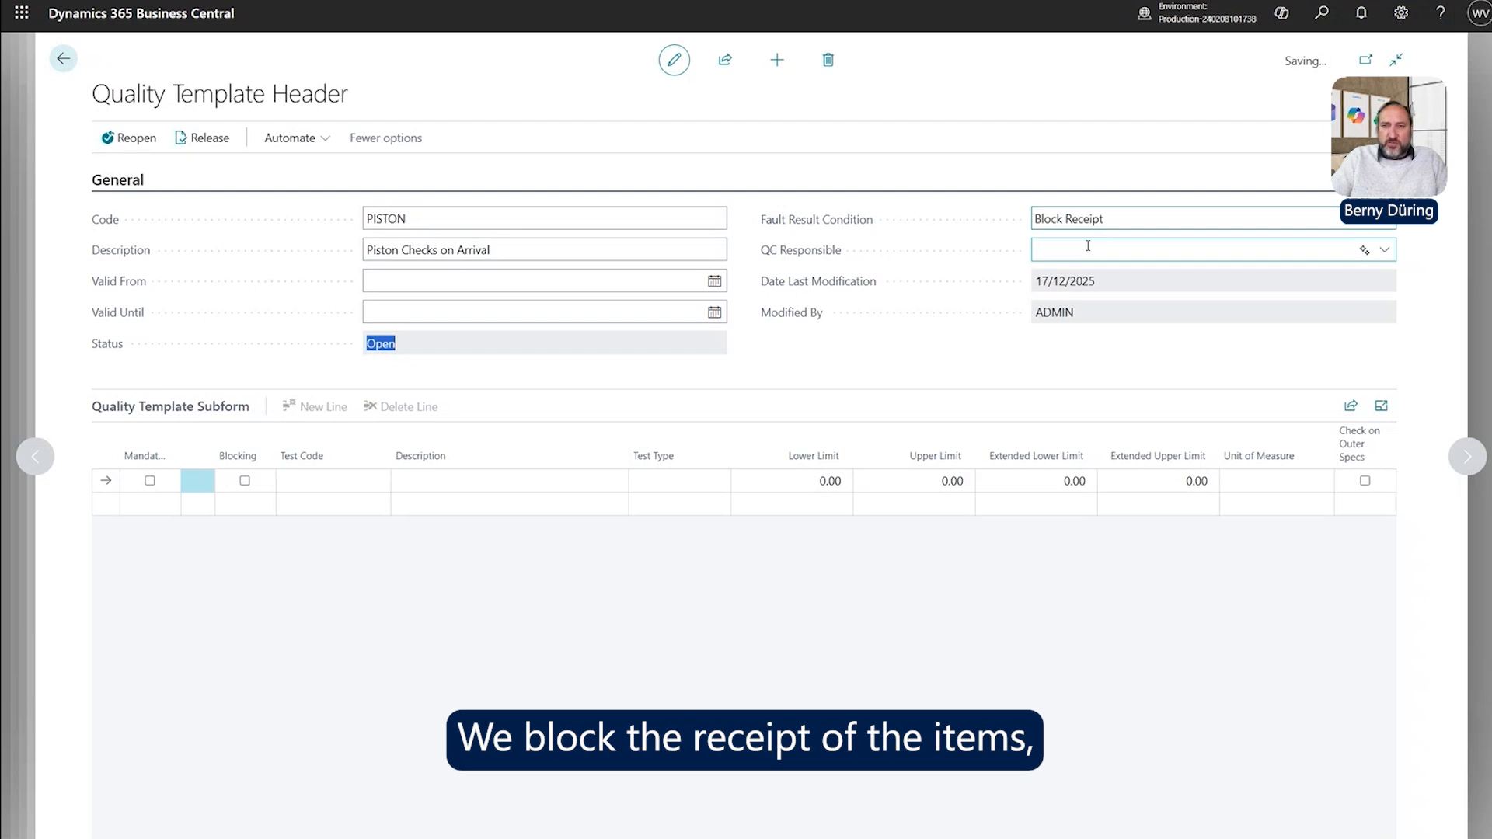
{"action": "left_click", "coordinate": [1115, 226]}
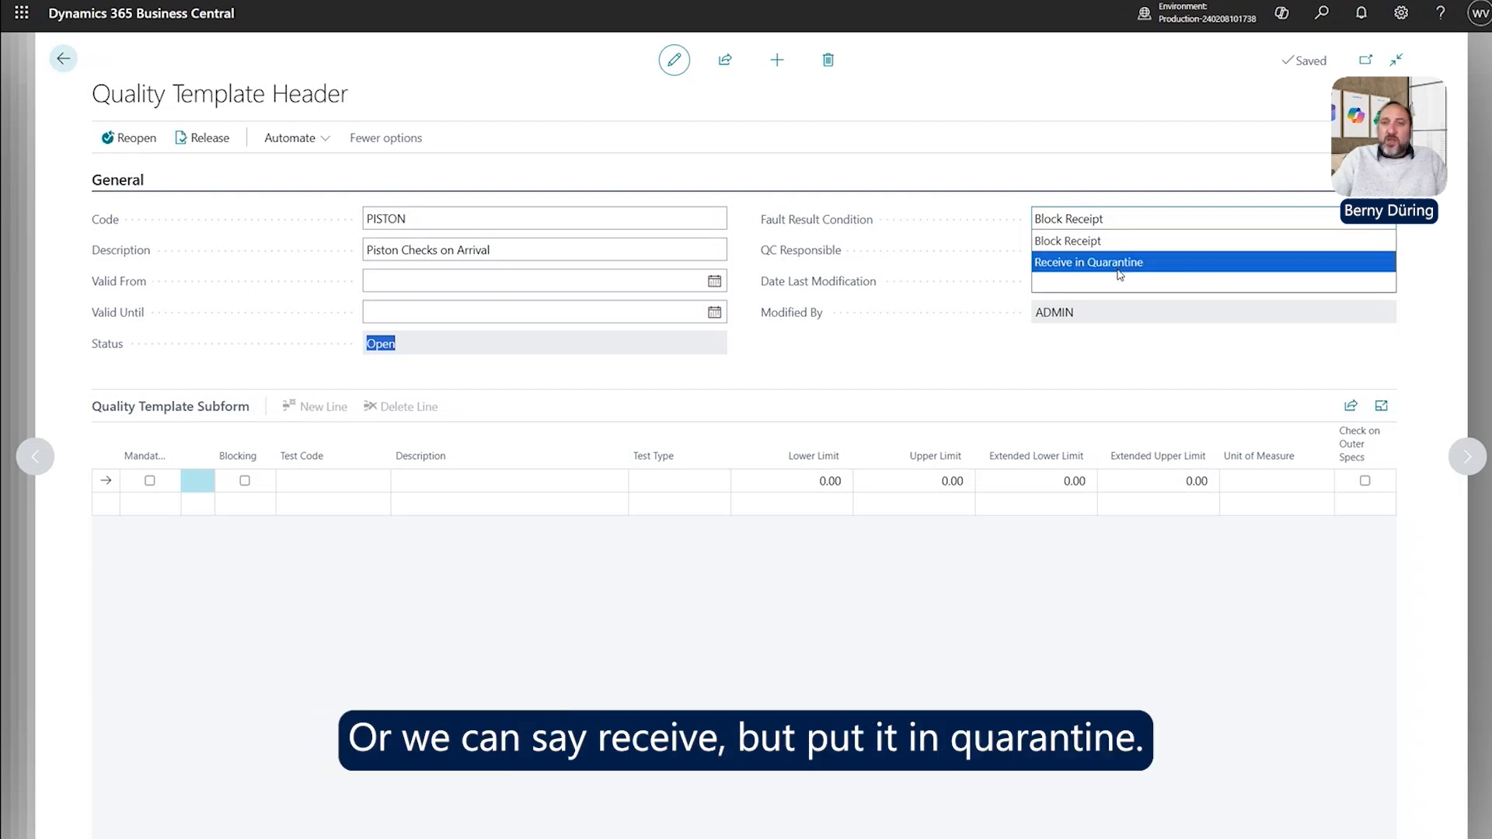
{"action": "left_click", "coordinate": [1119, 264]}
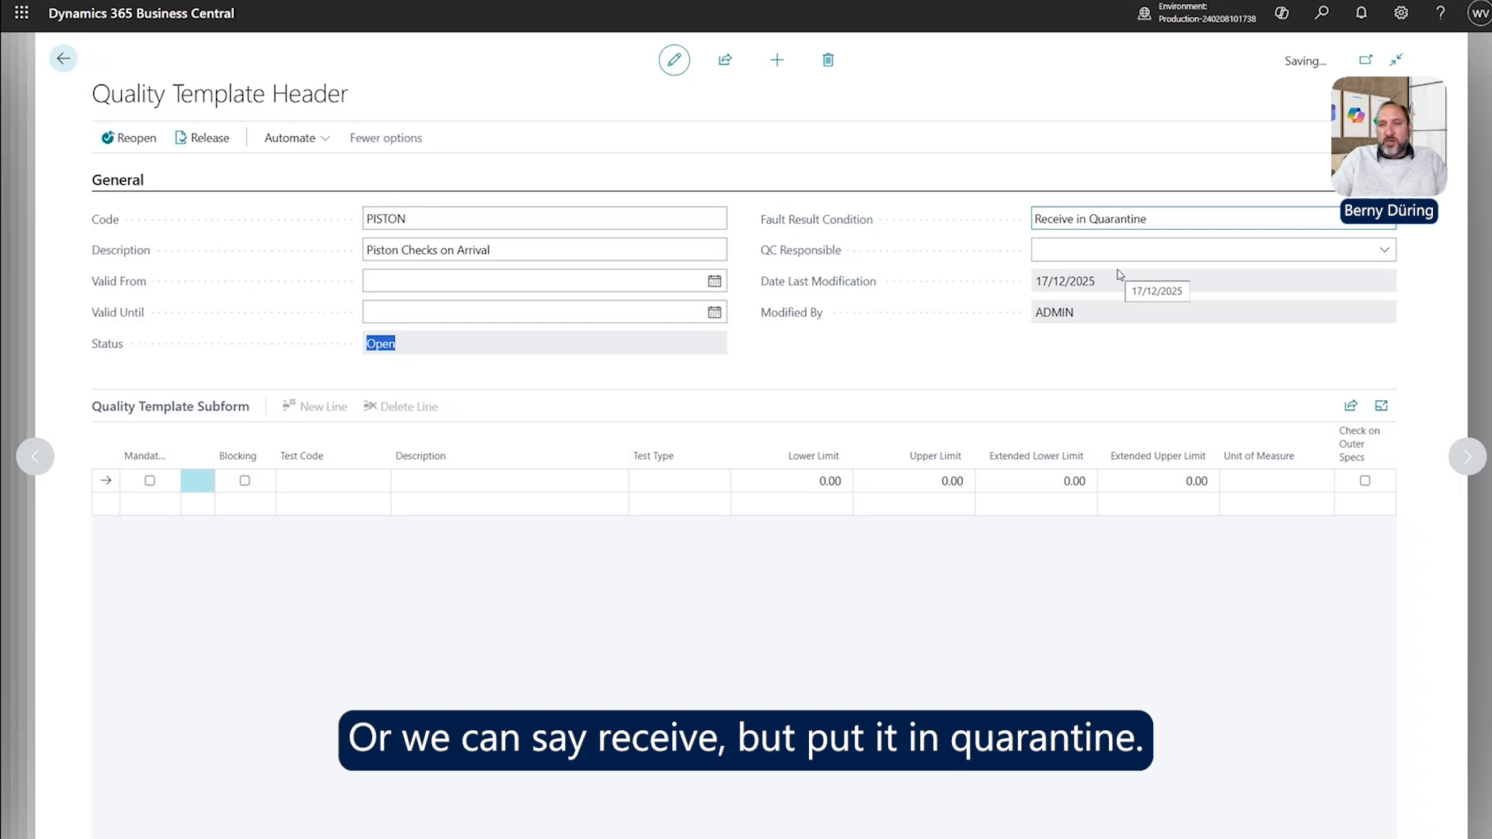
{"action": "right_click", "coordinate": [1119, 273]}
{"action": "left_click", "coordinate": [1154, 230]}
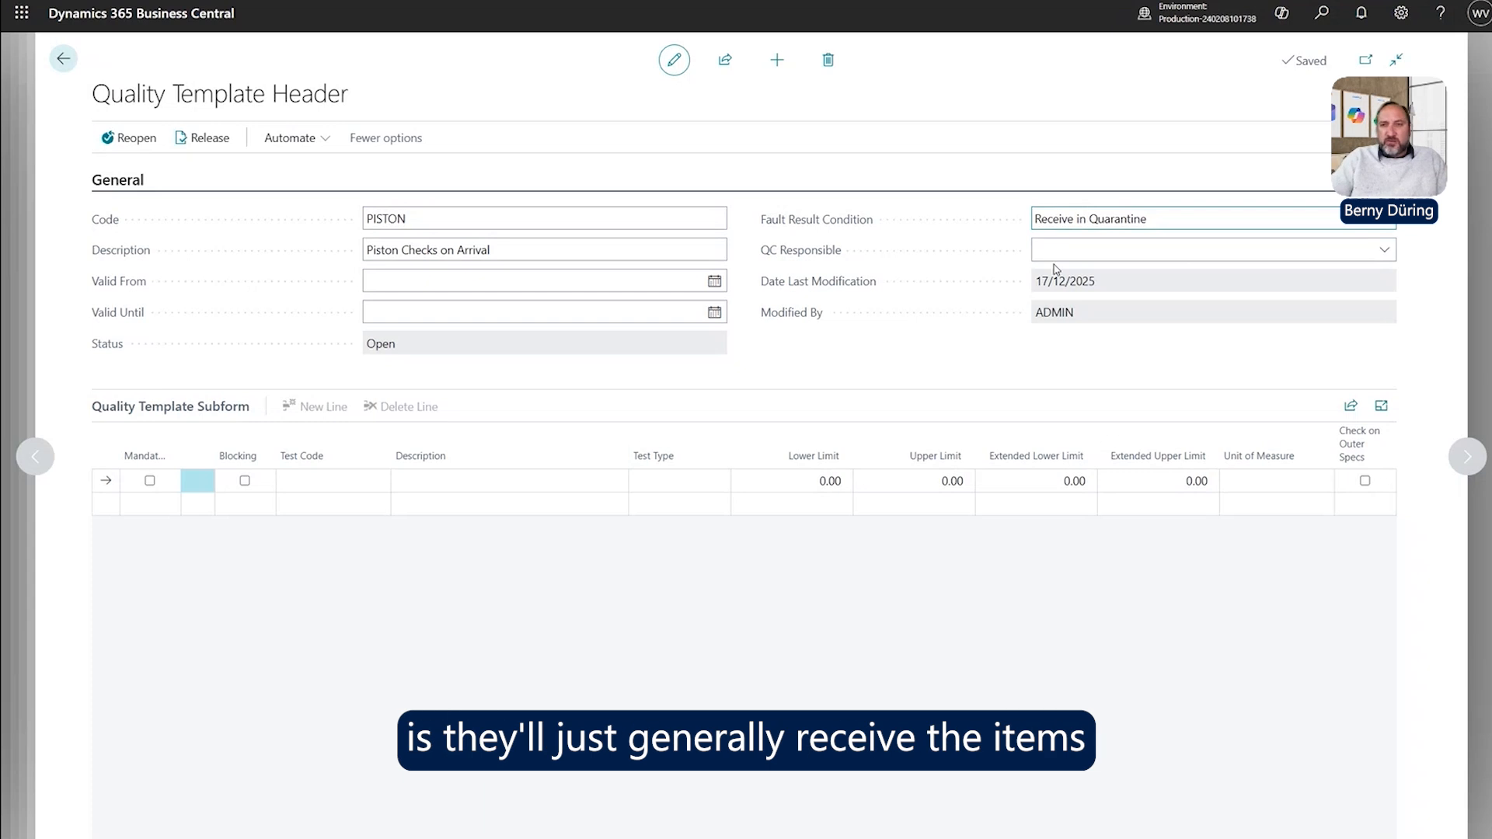
{"action": "left_click", "coordinate": [1161, 218]}
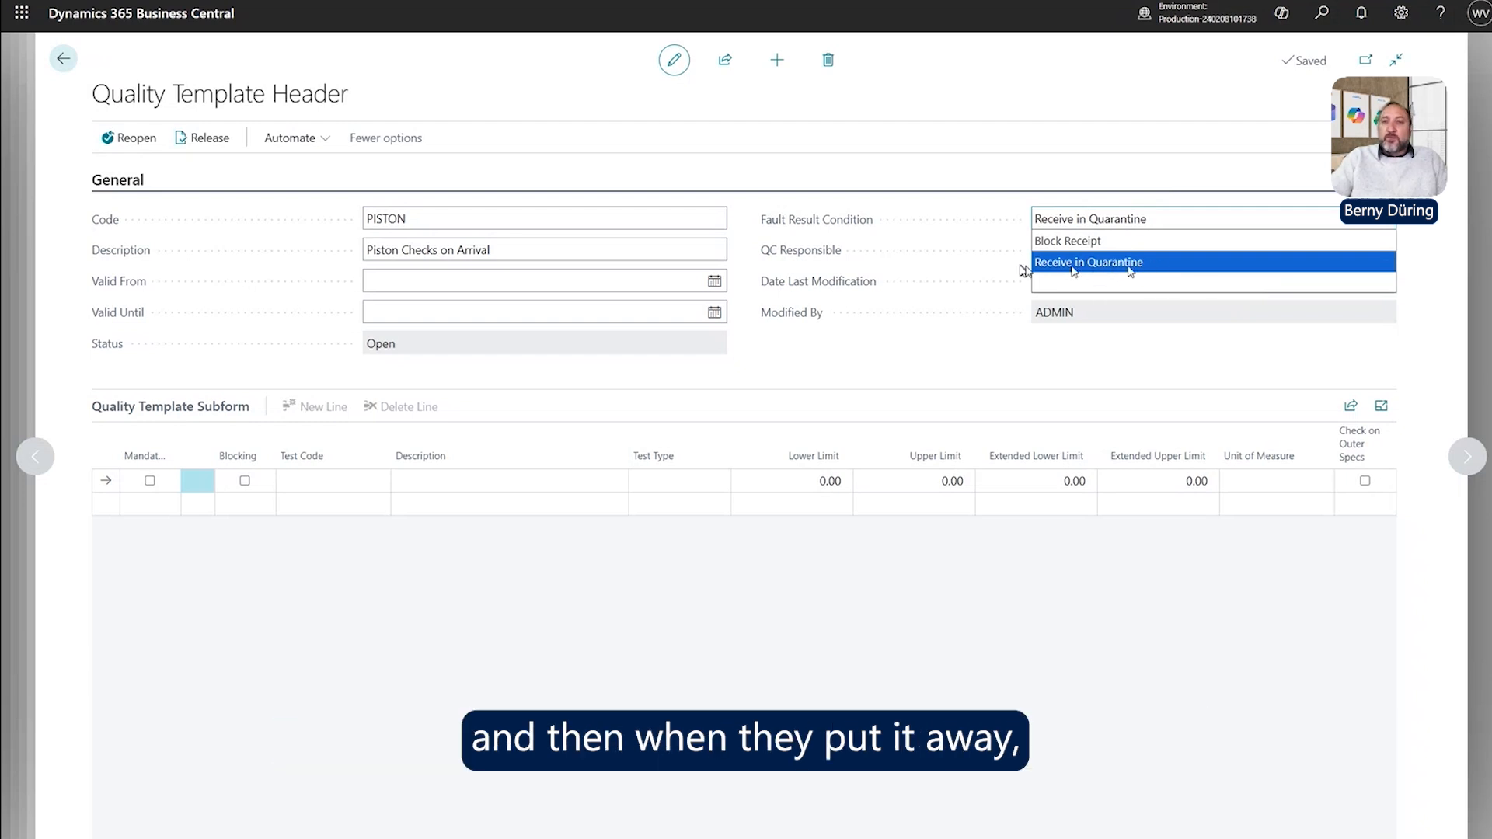
{"action": "left_click", "coordinate": [1207, 264]}
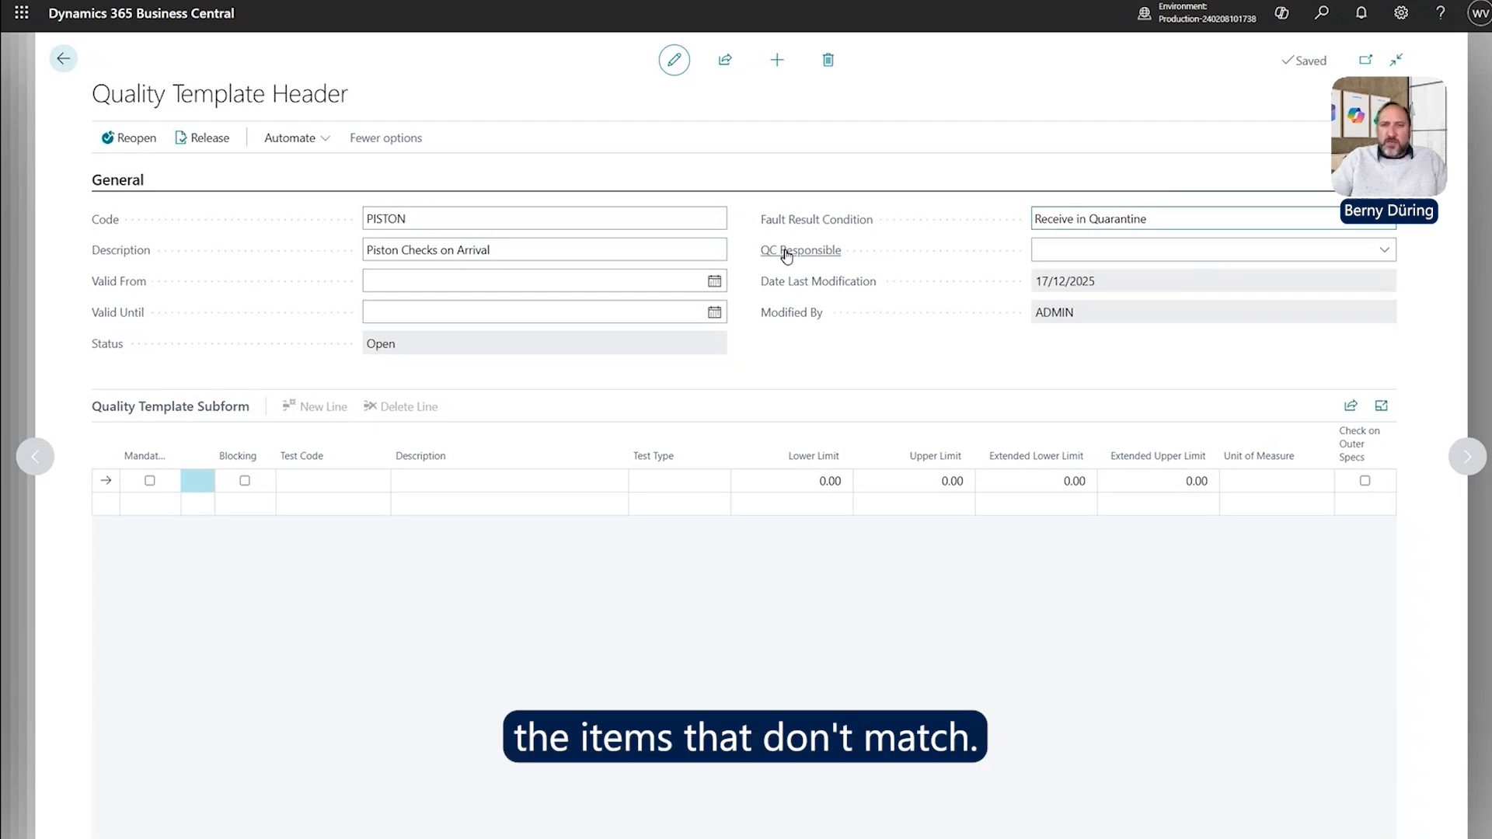
Assign a QC responsible person to the PISTON template.
{"action": "left_click", "coordinate": [1385, 250]}
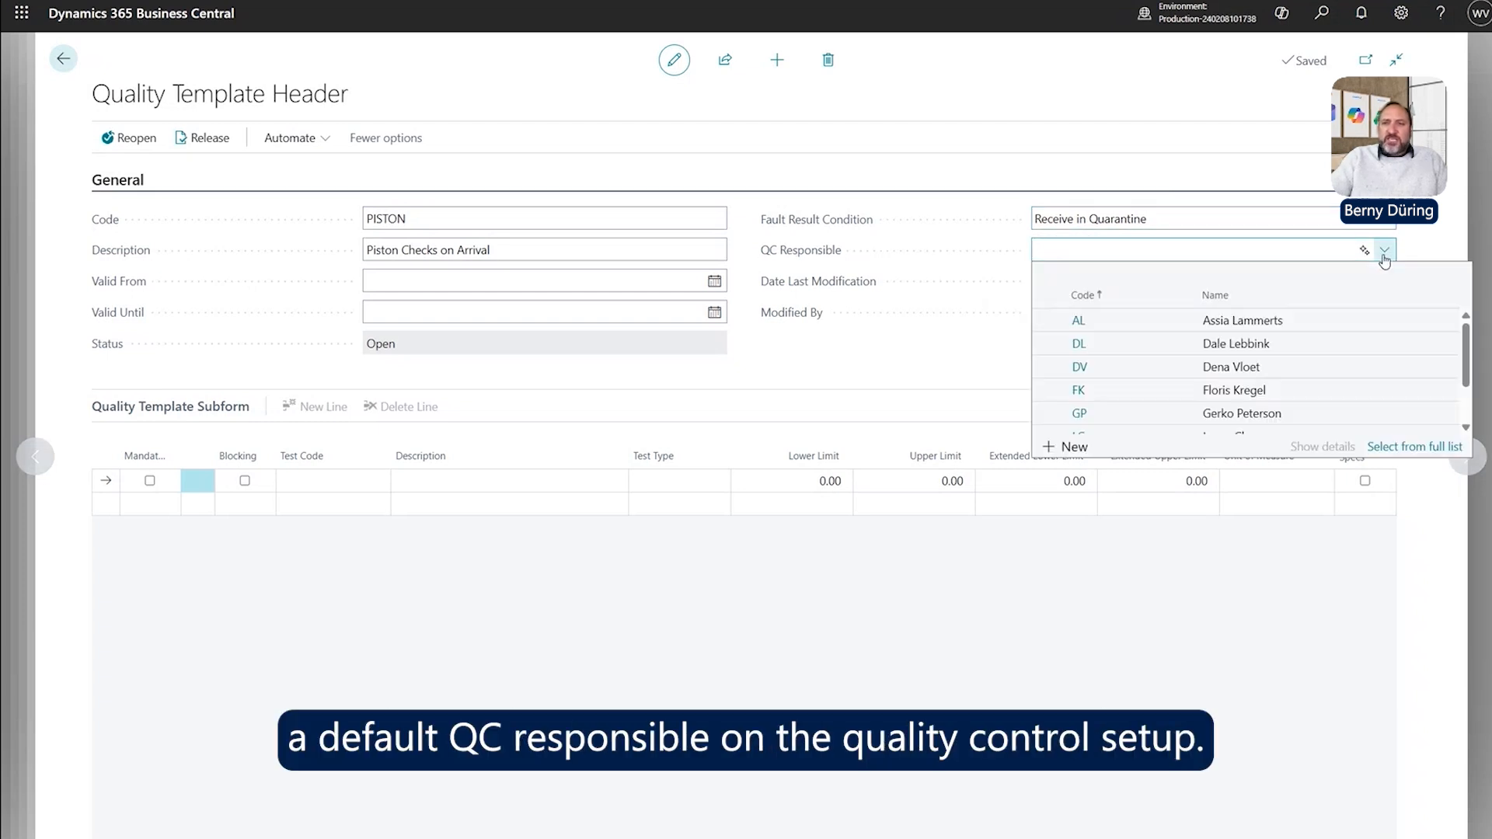
{"action": "left_click", "coordinate": [1081, 344]}
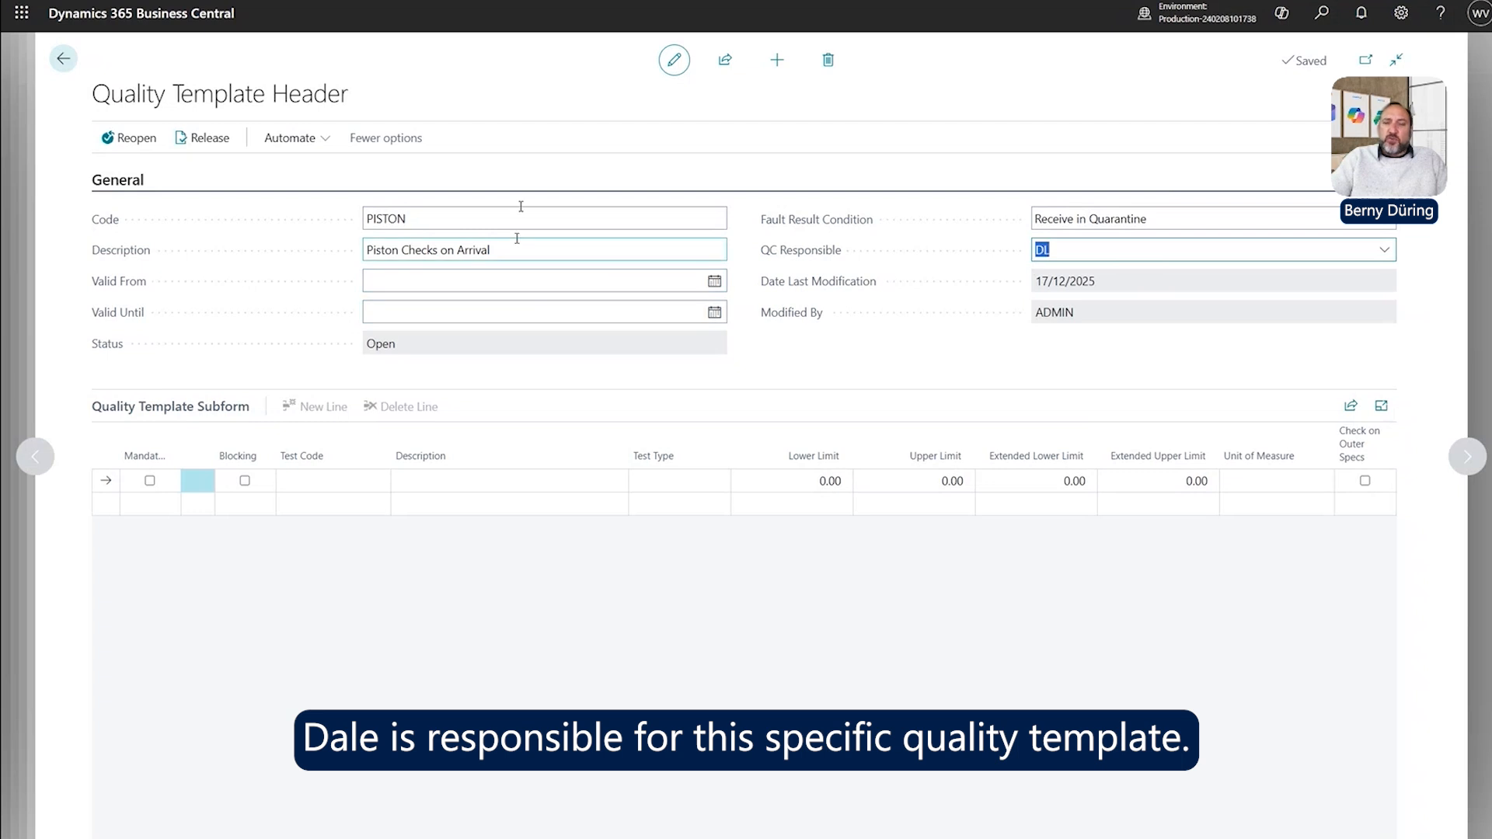
{"action": "left_click", "coordinate": [1139, 259]}
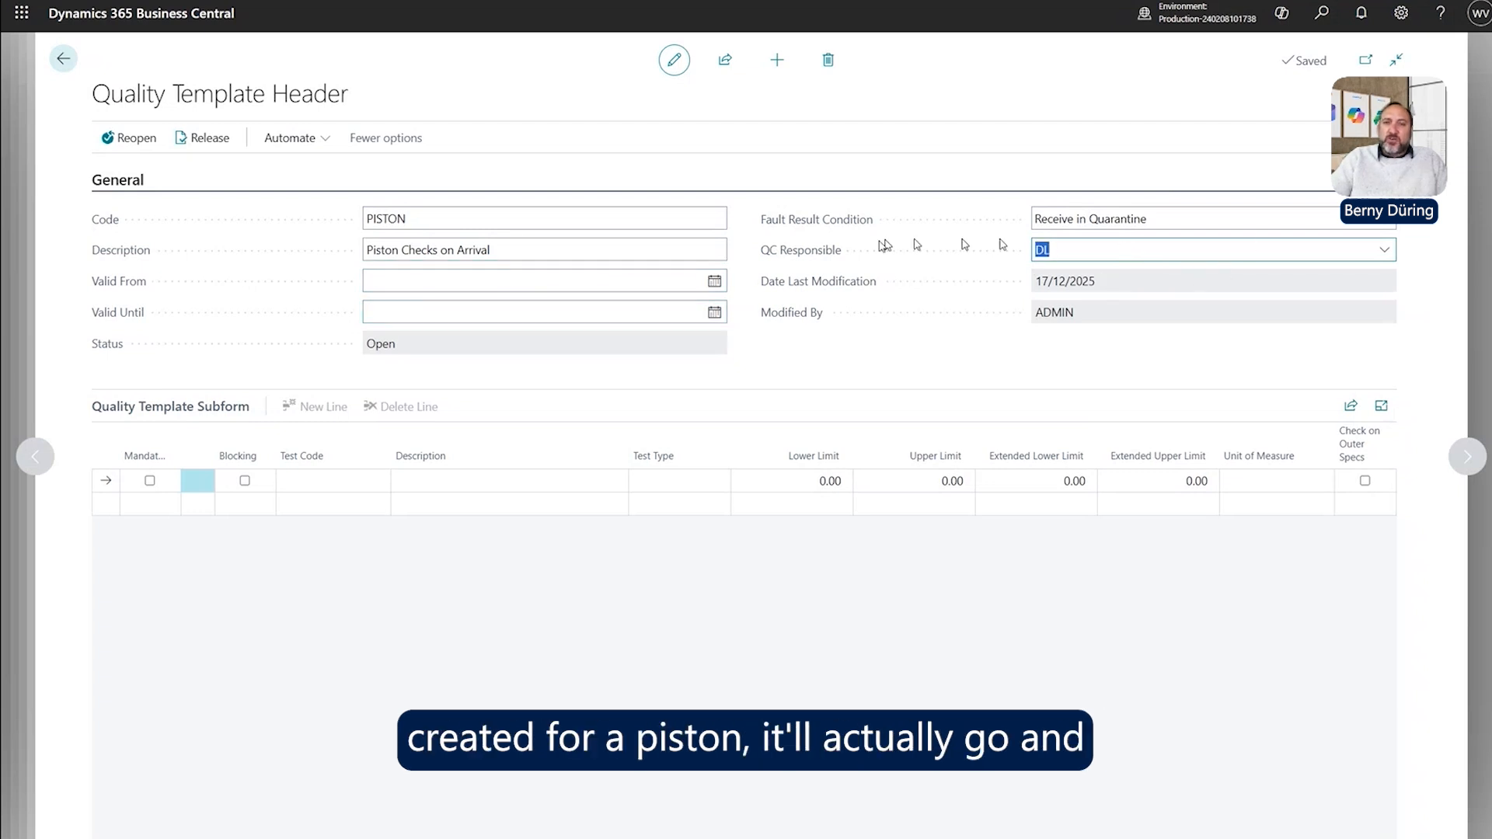
{"action": "left_click", "coordinate": [455, 225]}
{"action": "left_click", "coordinate": [1088, 251]}
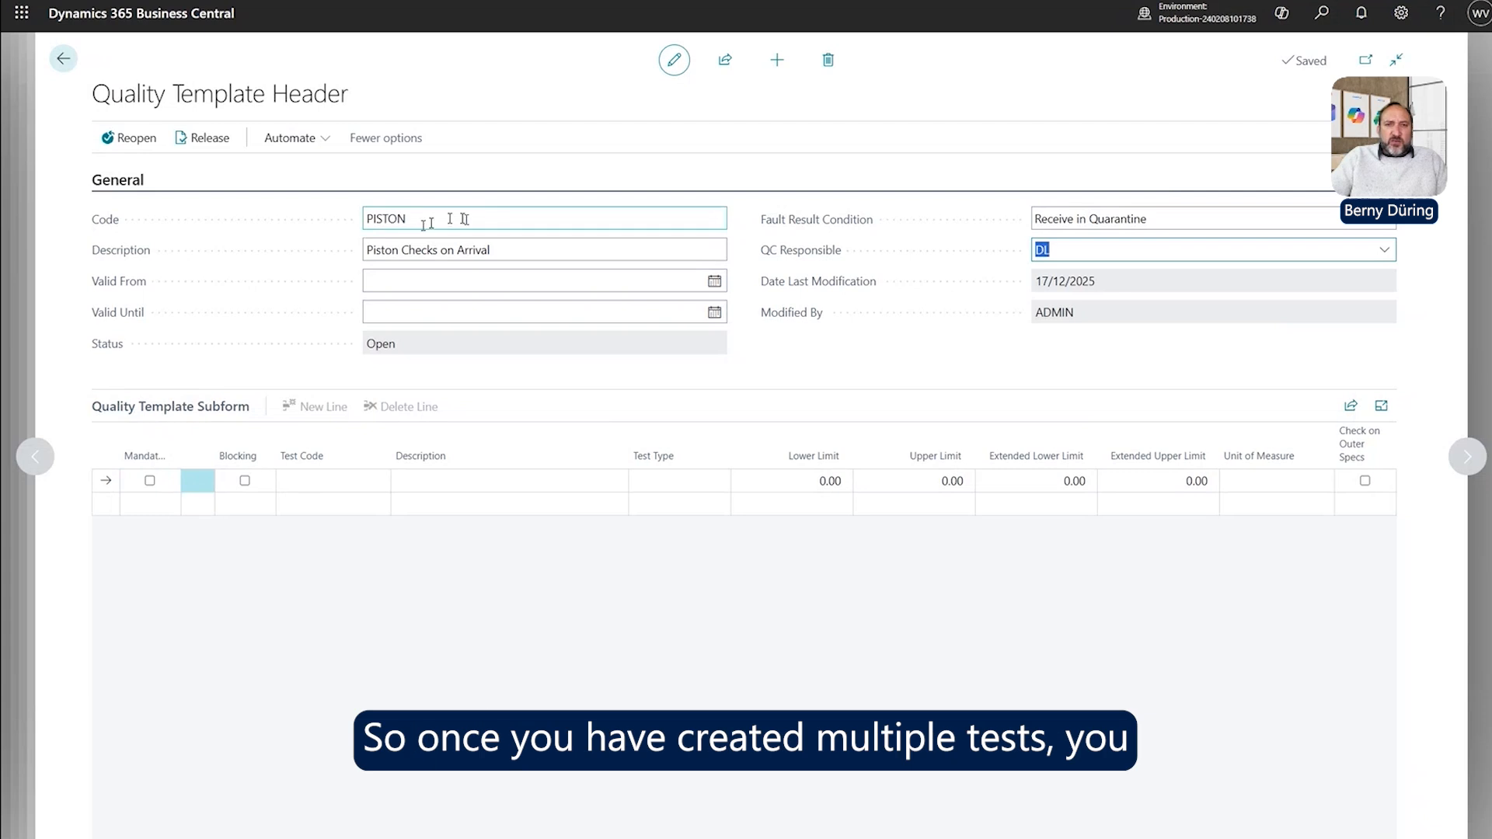
Add the PISTON test as the template's first test line.
{"action": "left_click", "coordinate": [309, 484]}
{"action": "left_click", "coordinate": [379, 481]}
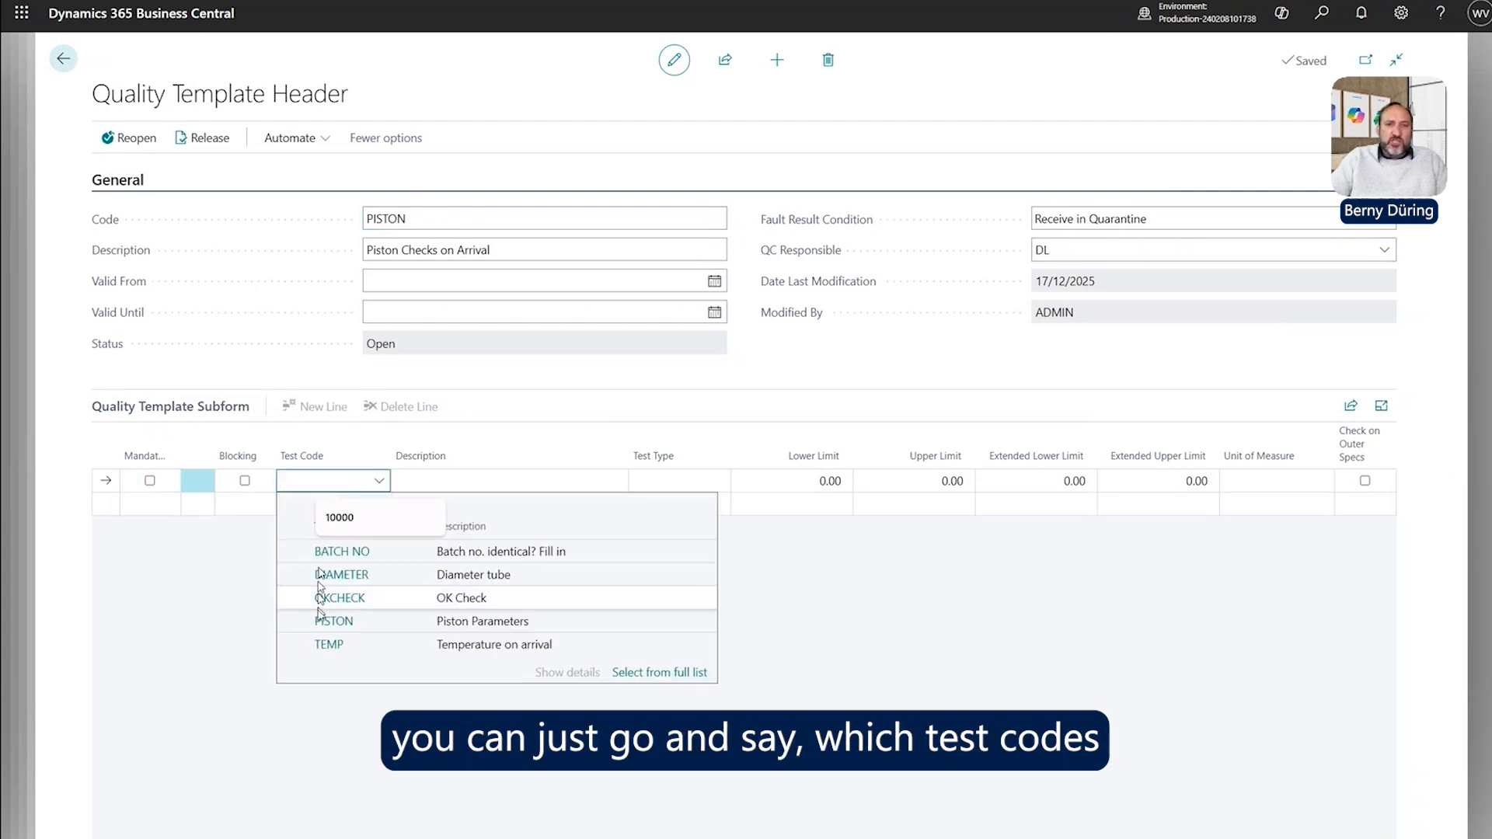
{"action": "left_click", "coordinate": [364, 623]}
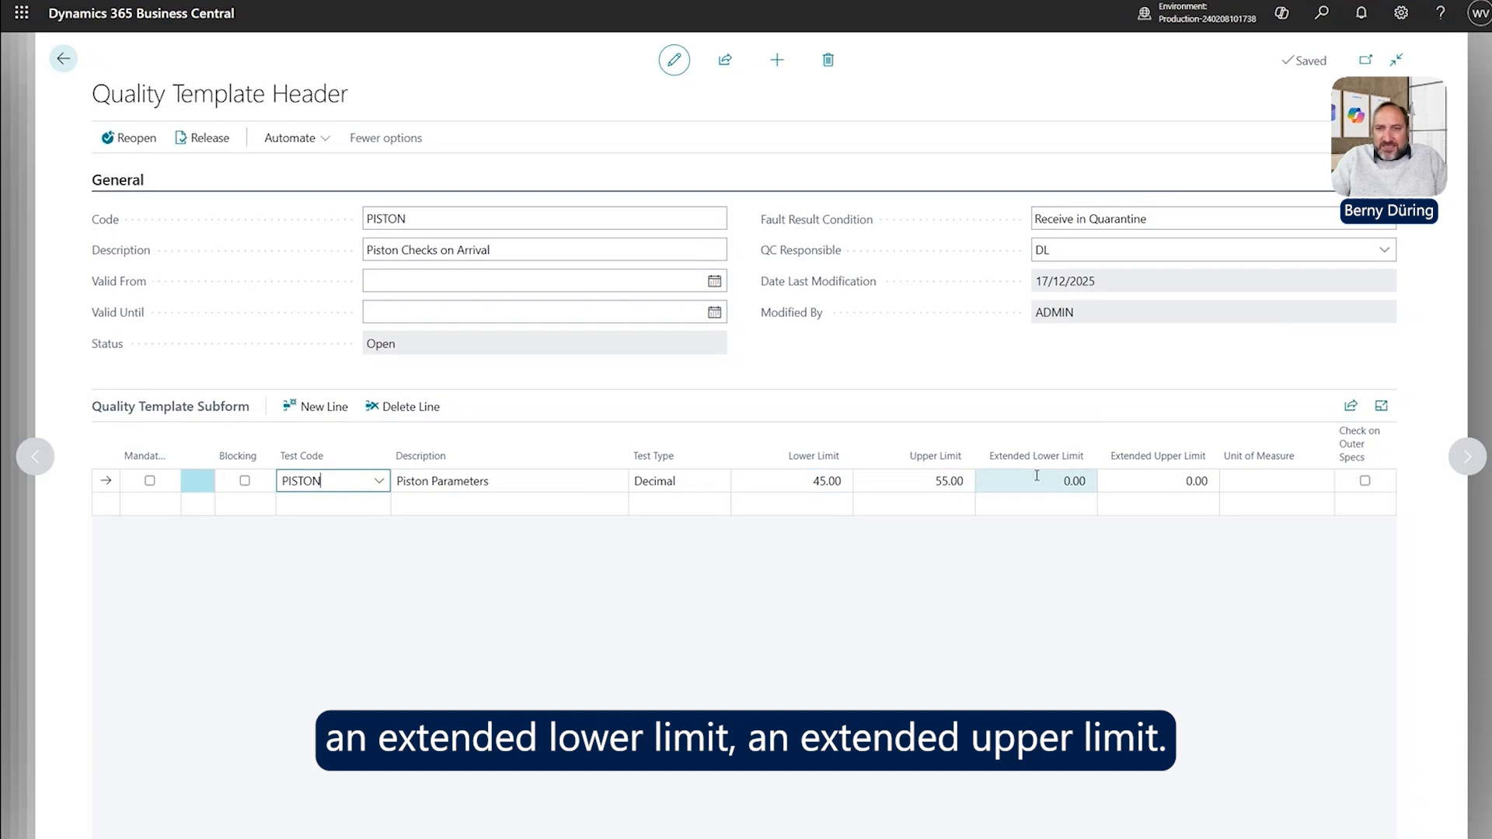
{"action": "mouse_move", "coordinate": [1167, 470]}
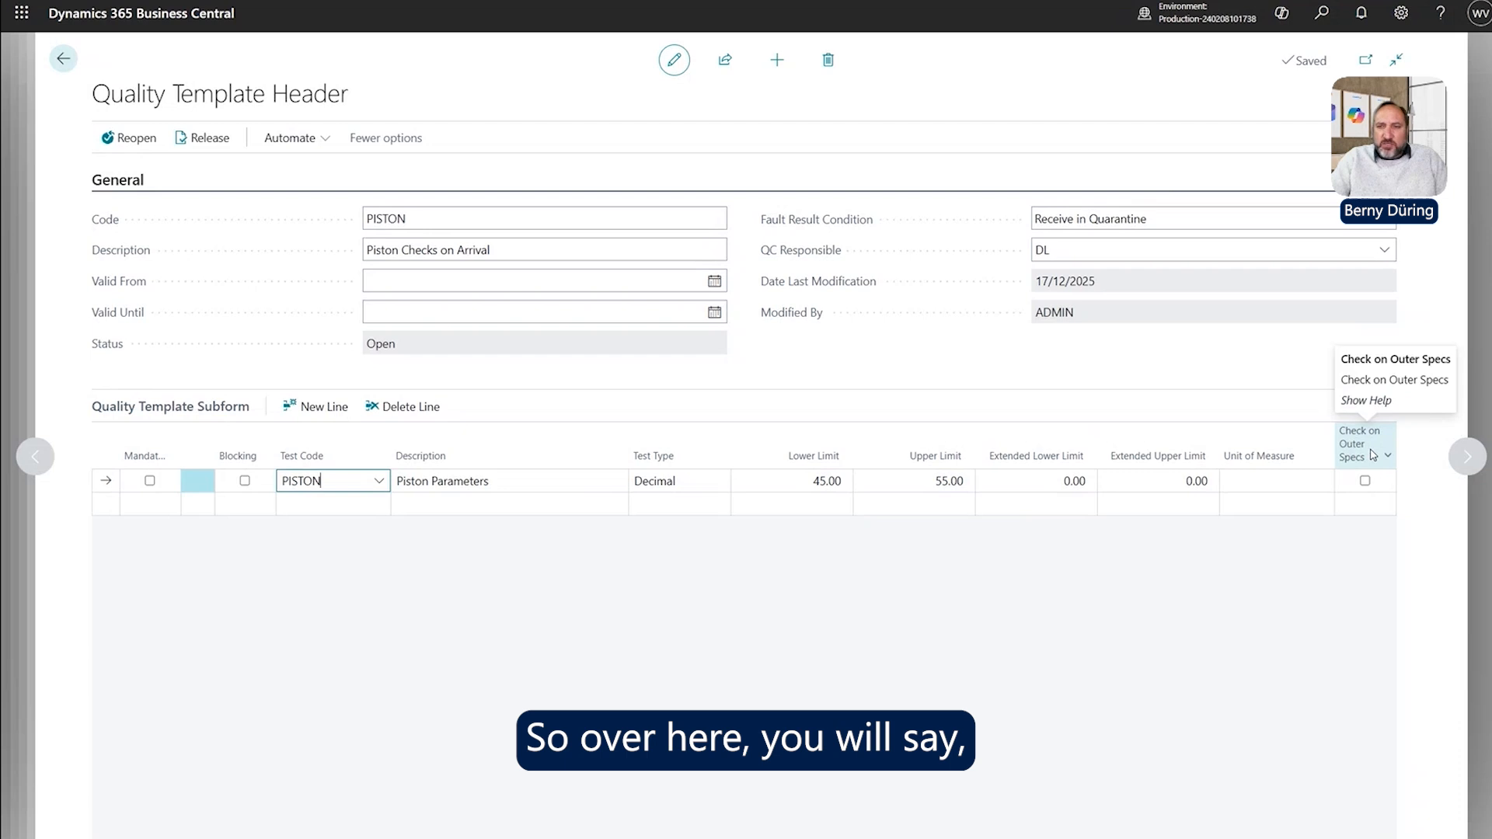
{"action": "left_click", "coordinate": [1366, 481]}
{"action": "left_click", "coordinate": [1365, 481]}
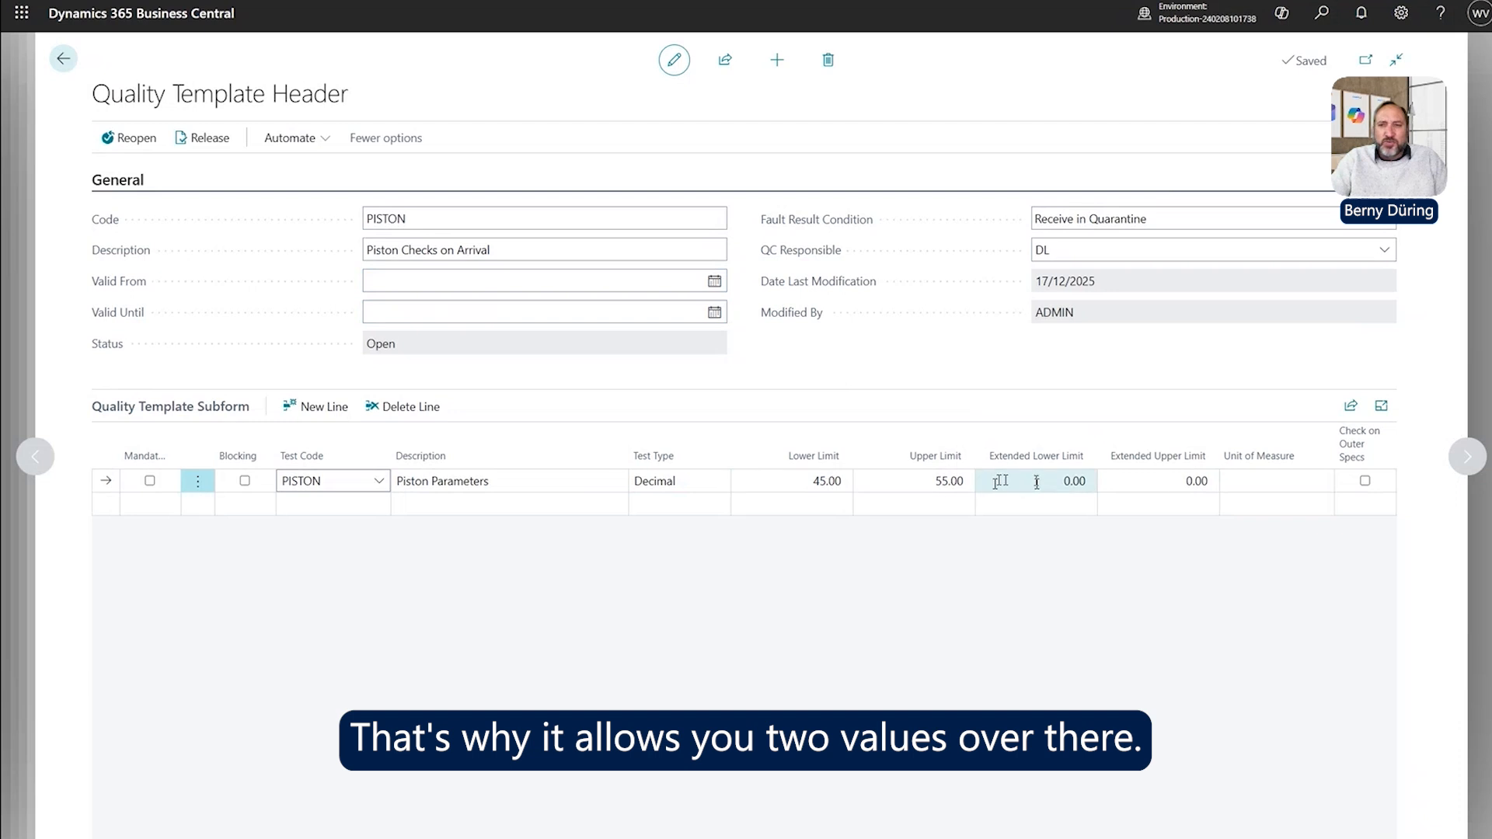
Set the PISTON line's unit of measure to DEGREES and tick Mandatory and Blocking.
{"action": "left_click", "coordinate": [1246, 480]}
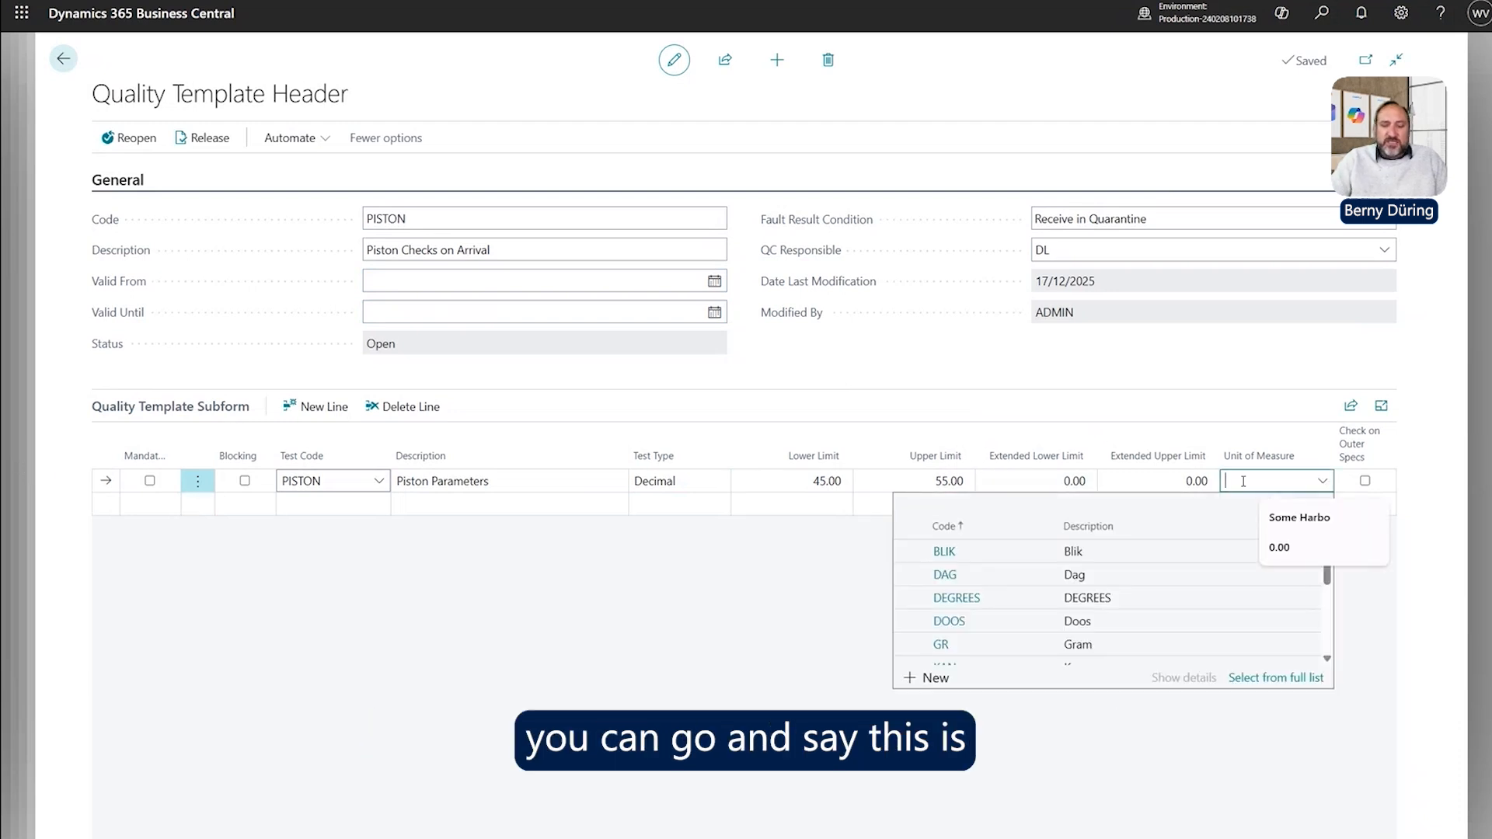
{"action": "type", "text": "mm"}
{"action": "key", "text": "Tab"}
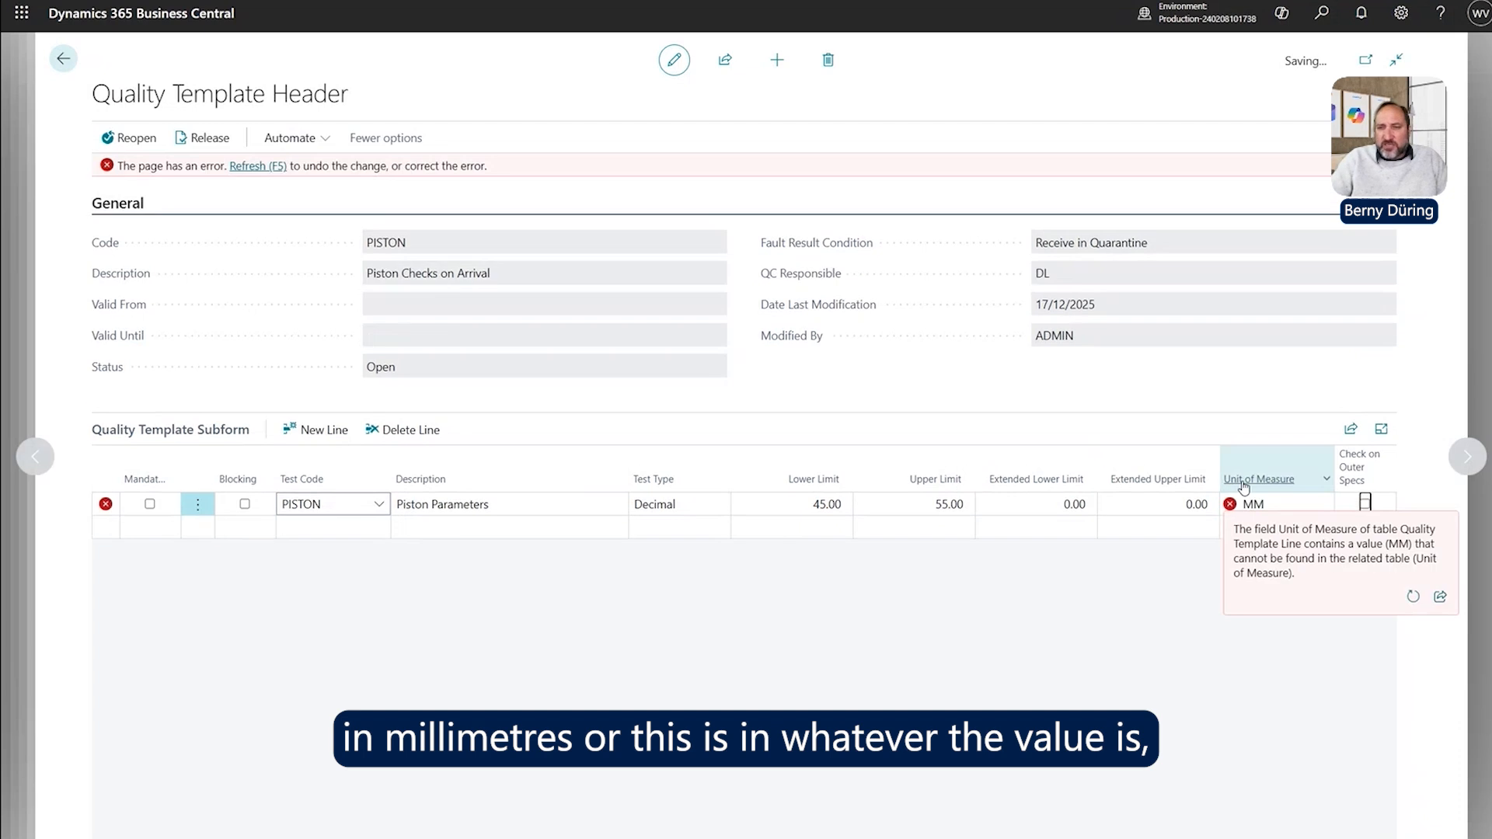
{"action": "left_click", "coordinate": [1323, 505]}
{"action": "left_click", "coordinate": [1016, 623]}
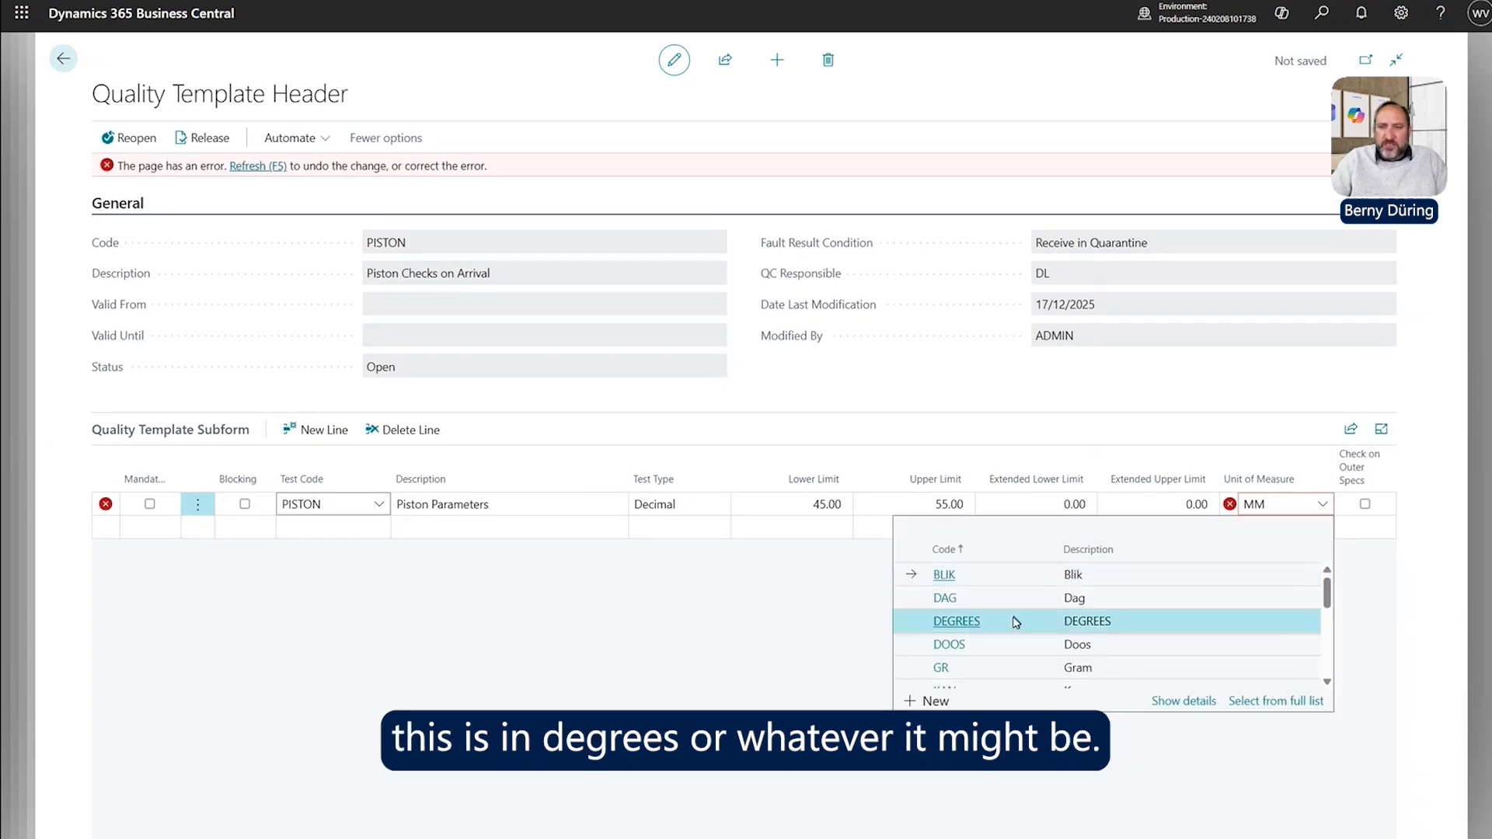
{"action": "left_click", "coordinate": [1255, 618]}
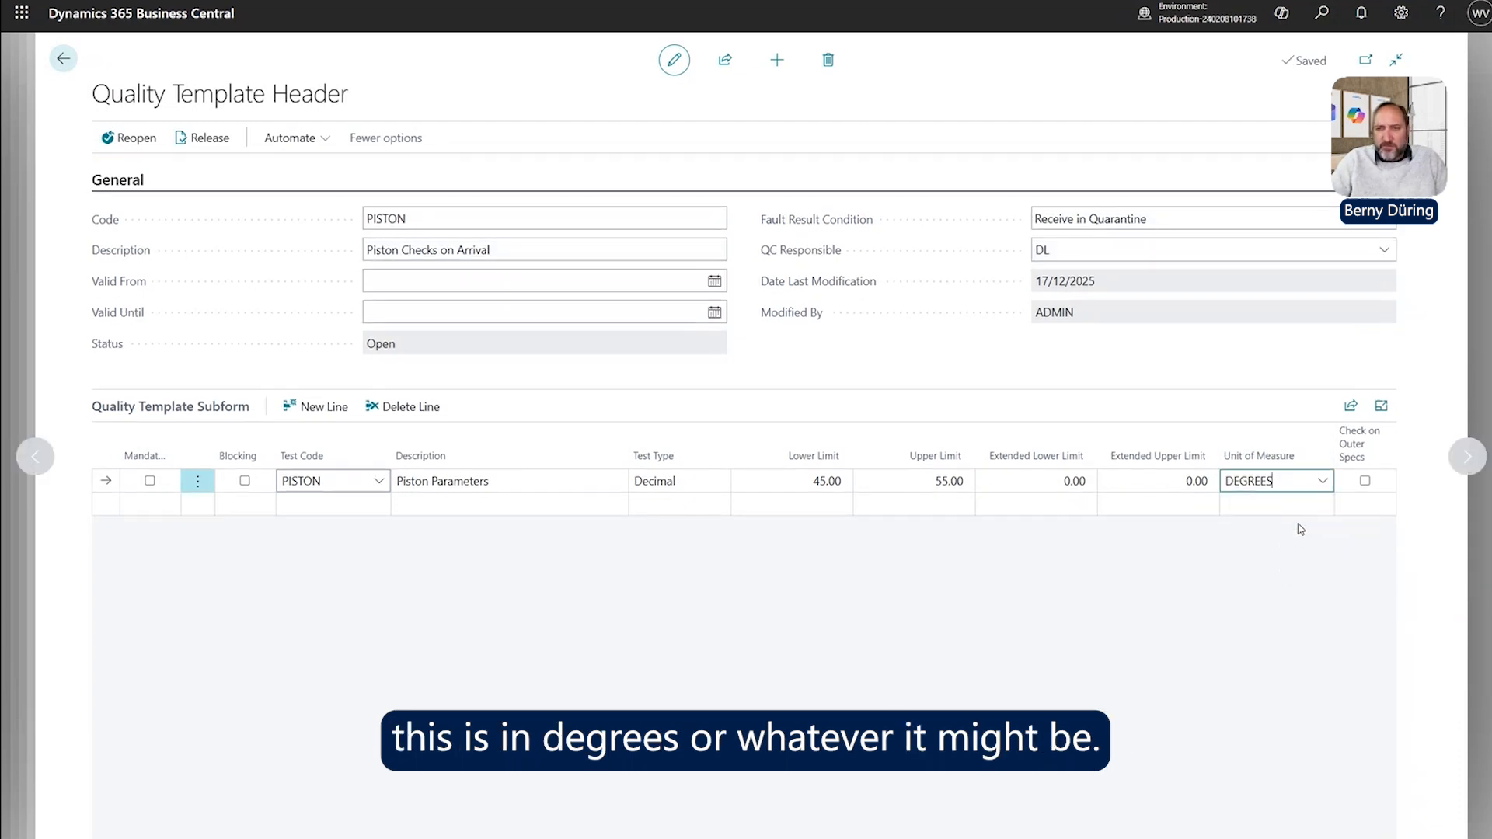
{"action": "key", "text": "shift+Tab"}
{"action": "key", "text": "shift+Tab"}
{"action": "key", "text": "shift+Tab"}
{"action": "key", "text": "shift+Tab"}
{"action": "key", "text": "shift+Tab"}
{"action": "key", "text": "shift+Tab"}
{"action": "key", "text": "shift+Tab"}
{"action": "key", "text": "shift+Tab"}
{"action": "key", "text": "shift+Tab"}
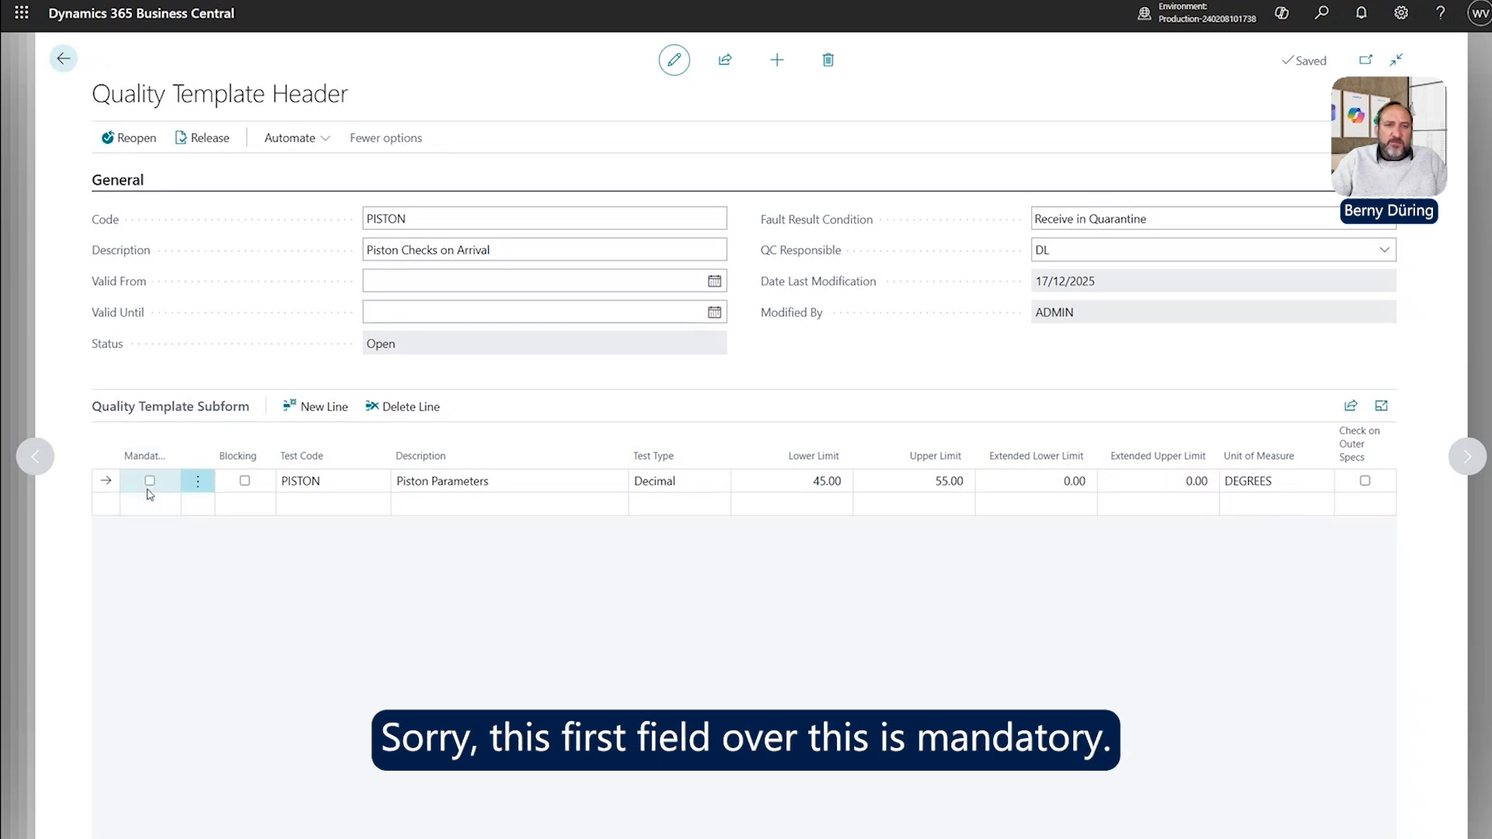
{"action": "left_click", "coordinate": [150, 481]}
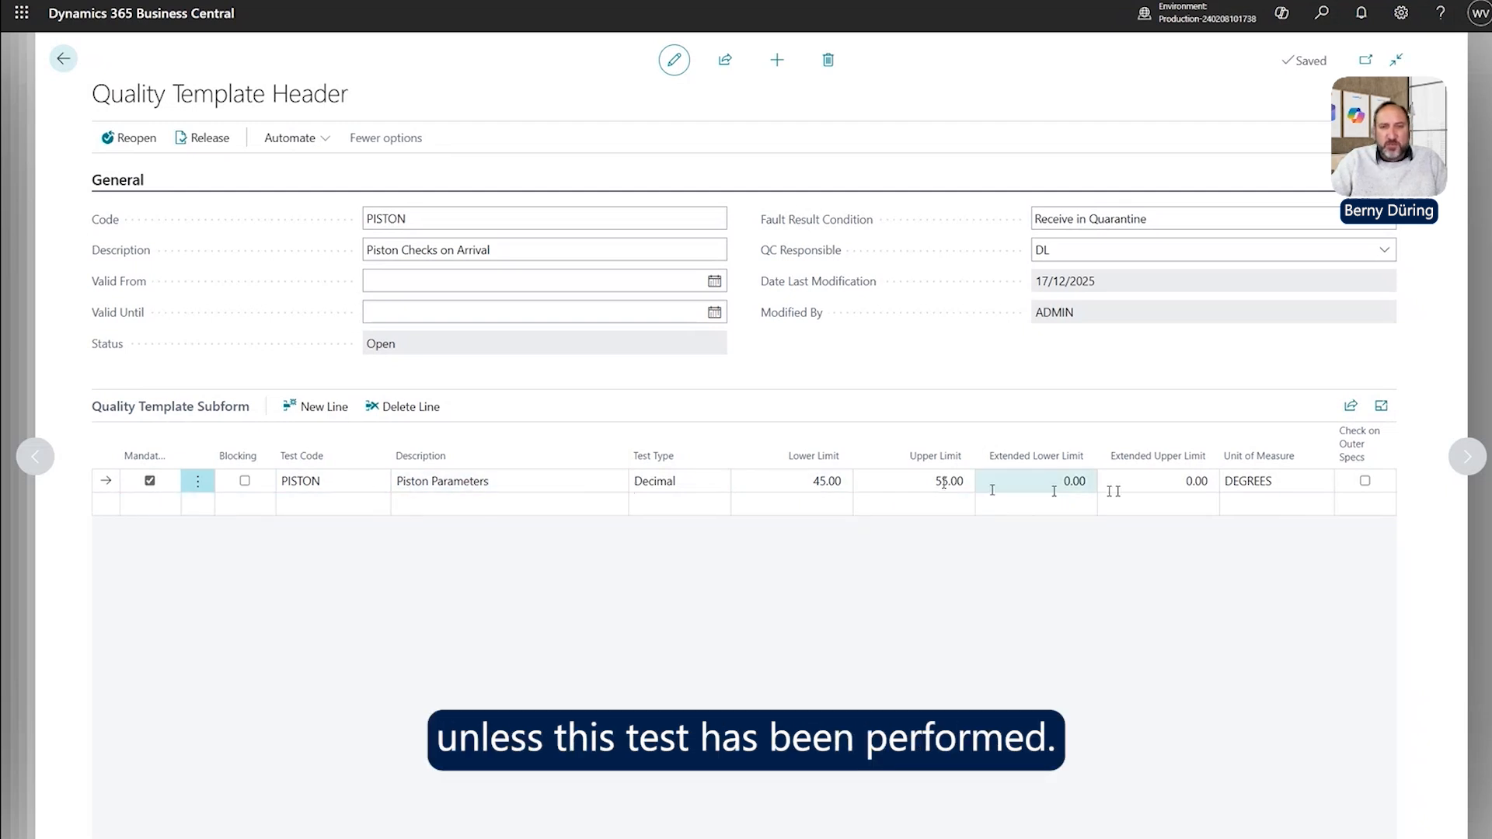
{"action": "left_click", "coordinate": [246, 481]}
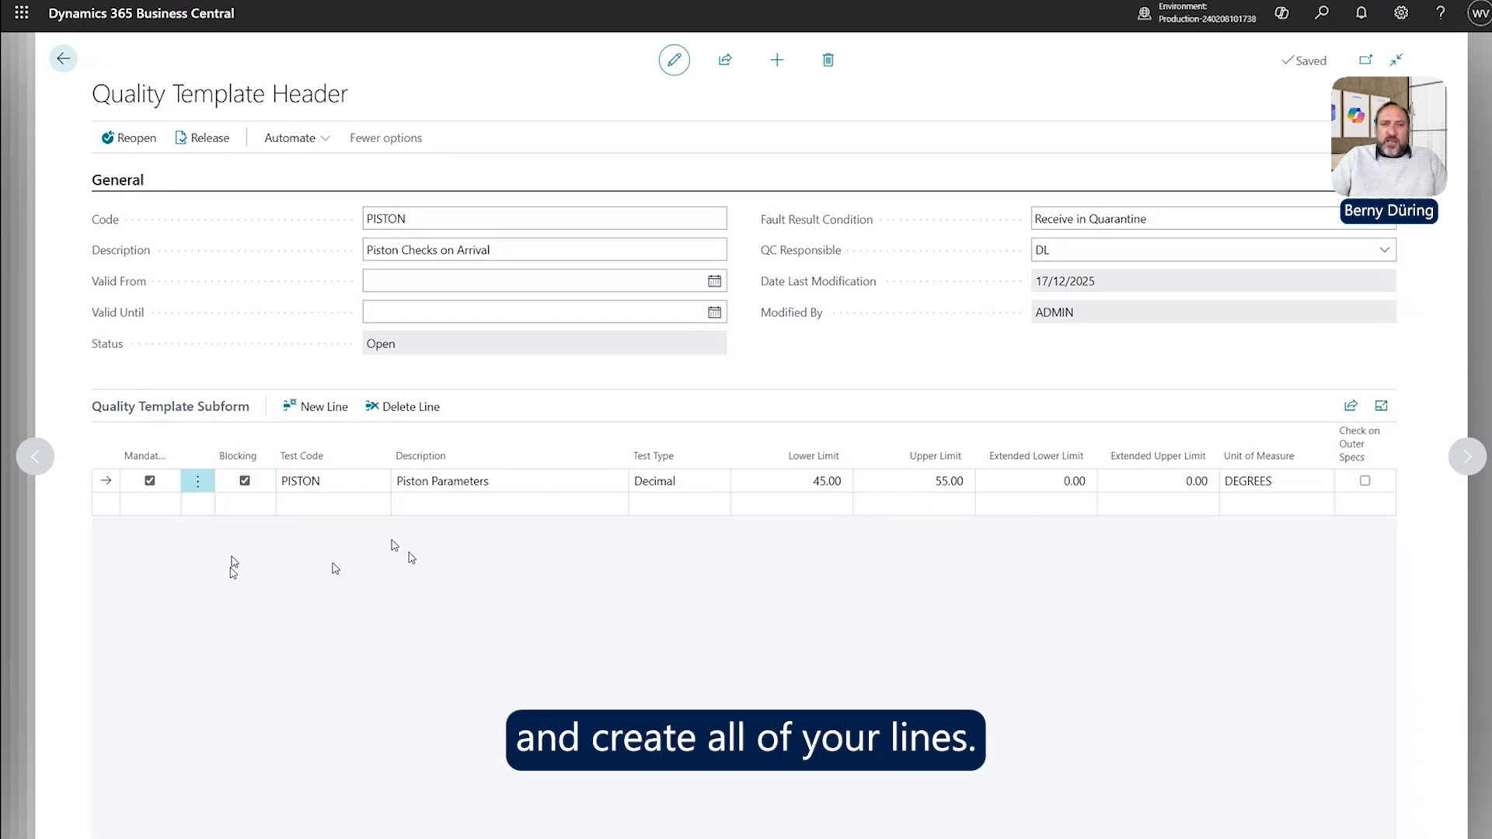
Release the PISTON template, check its Released status, and return to Quality Control Setup.
{"action": "left_click", "coordinate": [181, 138]}
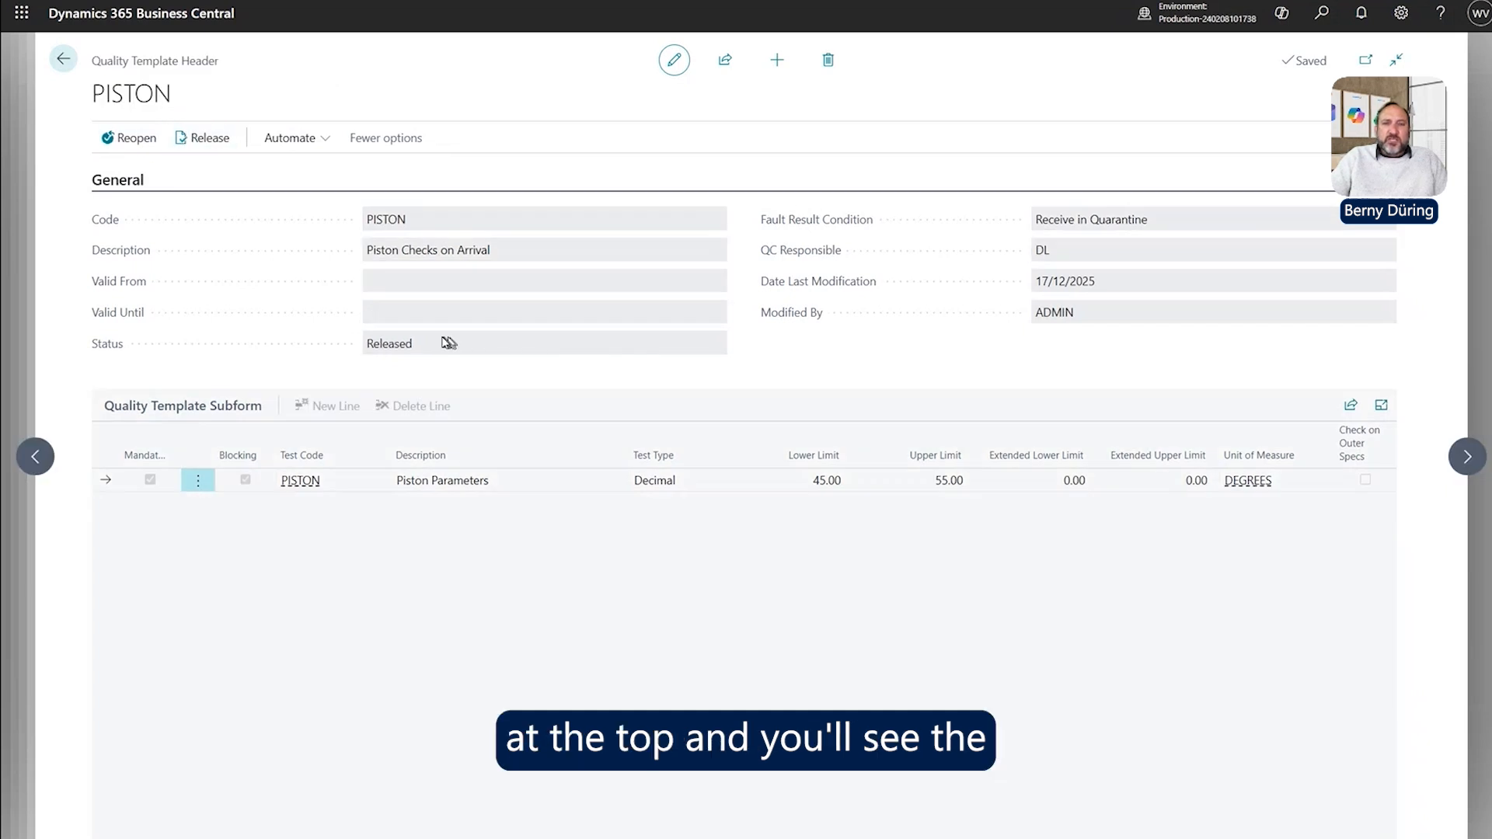
{"action": "left_click_drag", "start_coordinate": [446, 344], "coordinate": [352, 343]}
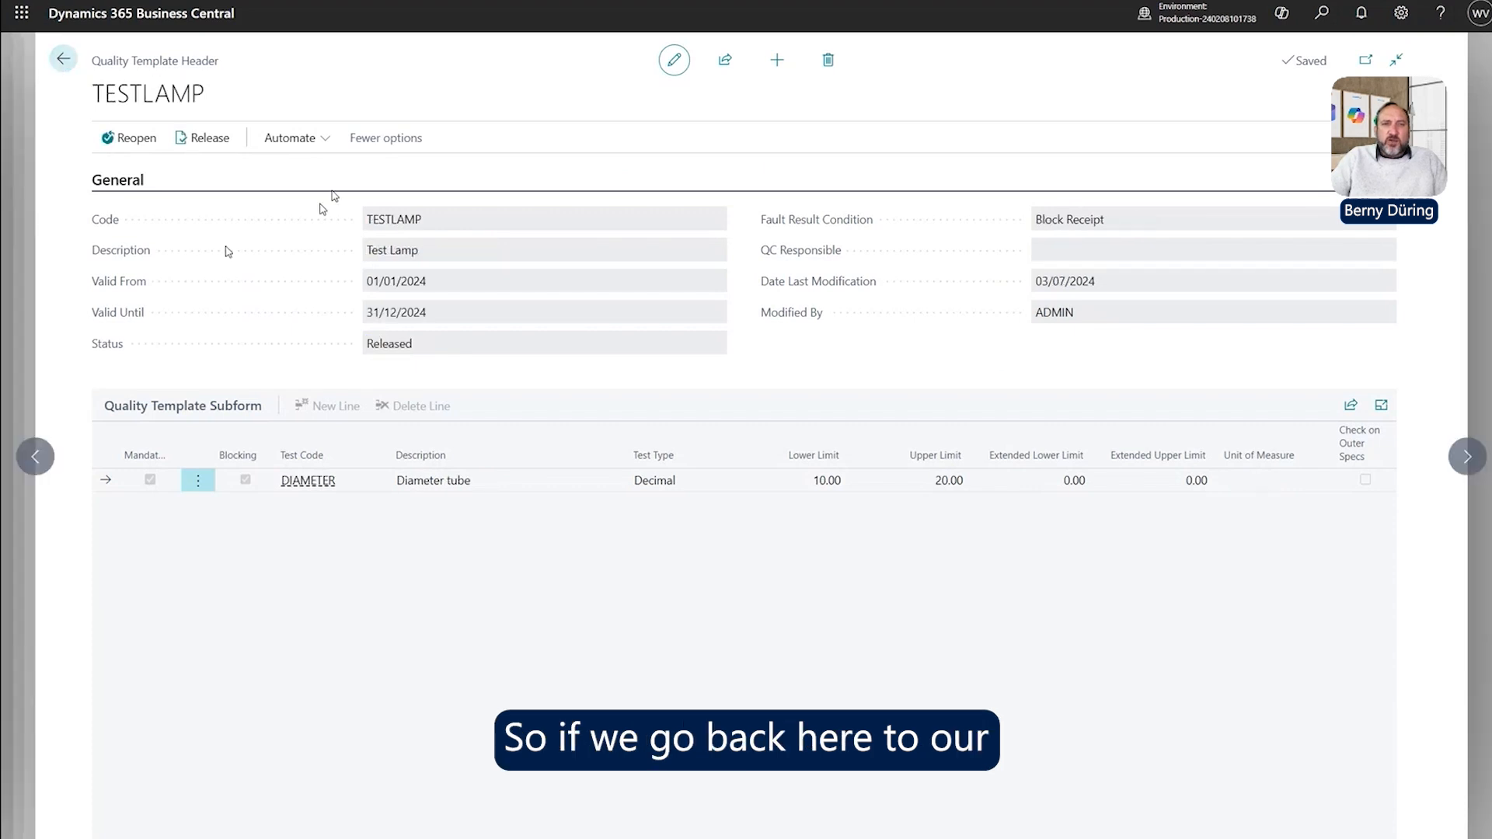
{"action": "left_click", "coordinate": [64, 59]}
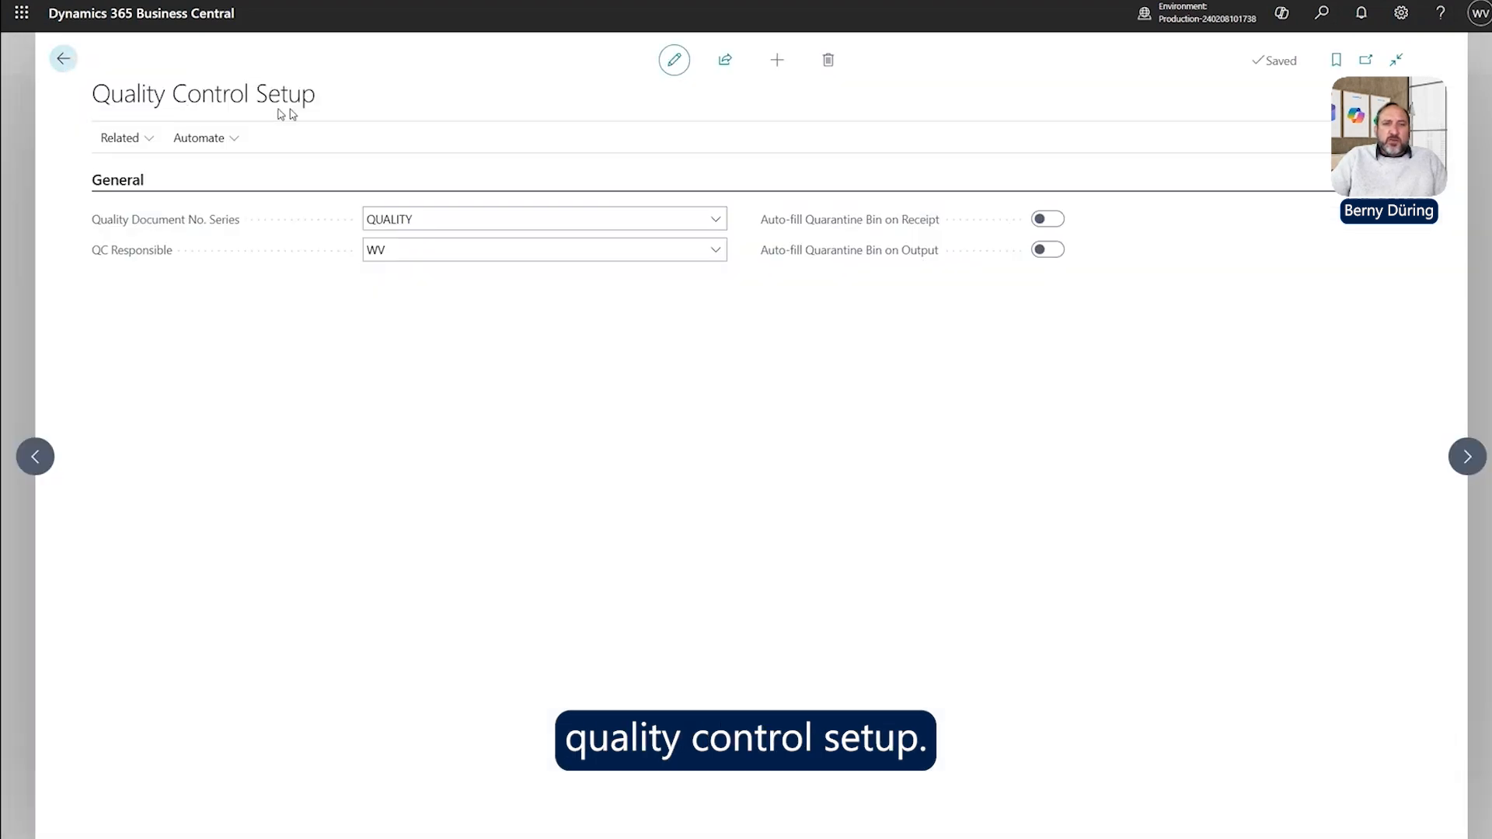
Open Quality Test Setup from the Related menu of Quality Control Setup.
{"action": "left_click", "coordinate": [124, 138]}
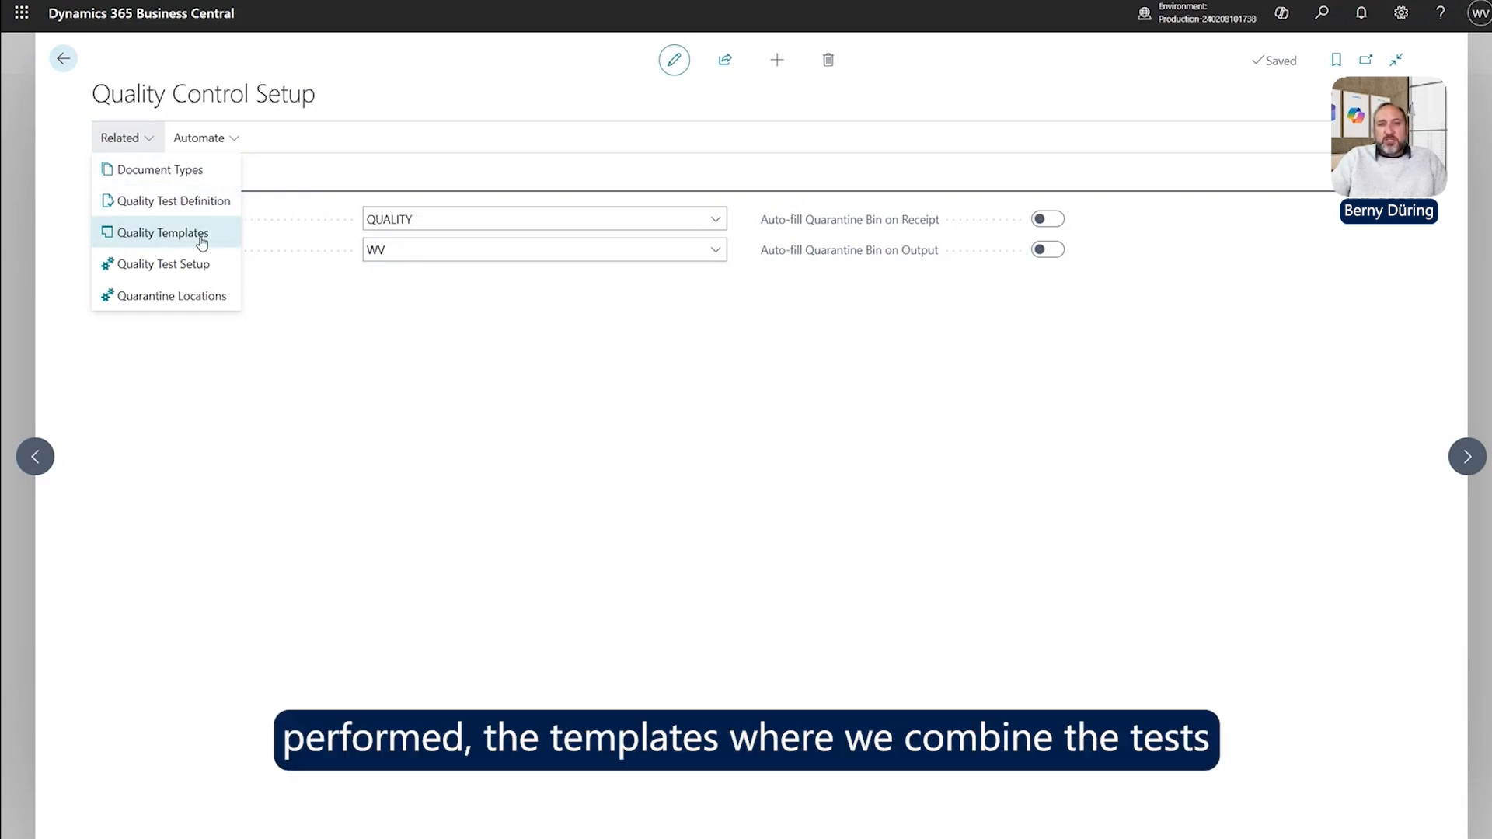
{"action": "left_click", "coordinate": [200, 281]}
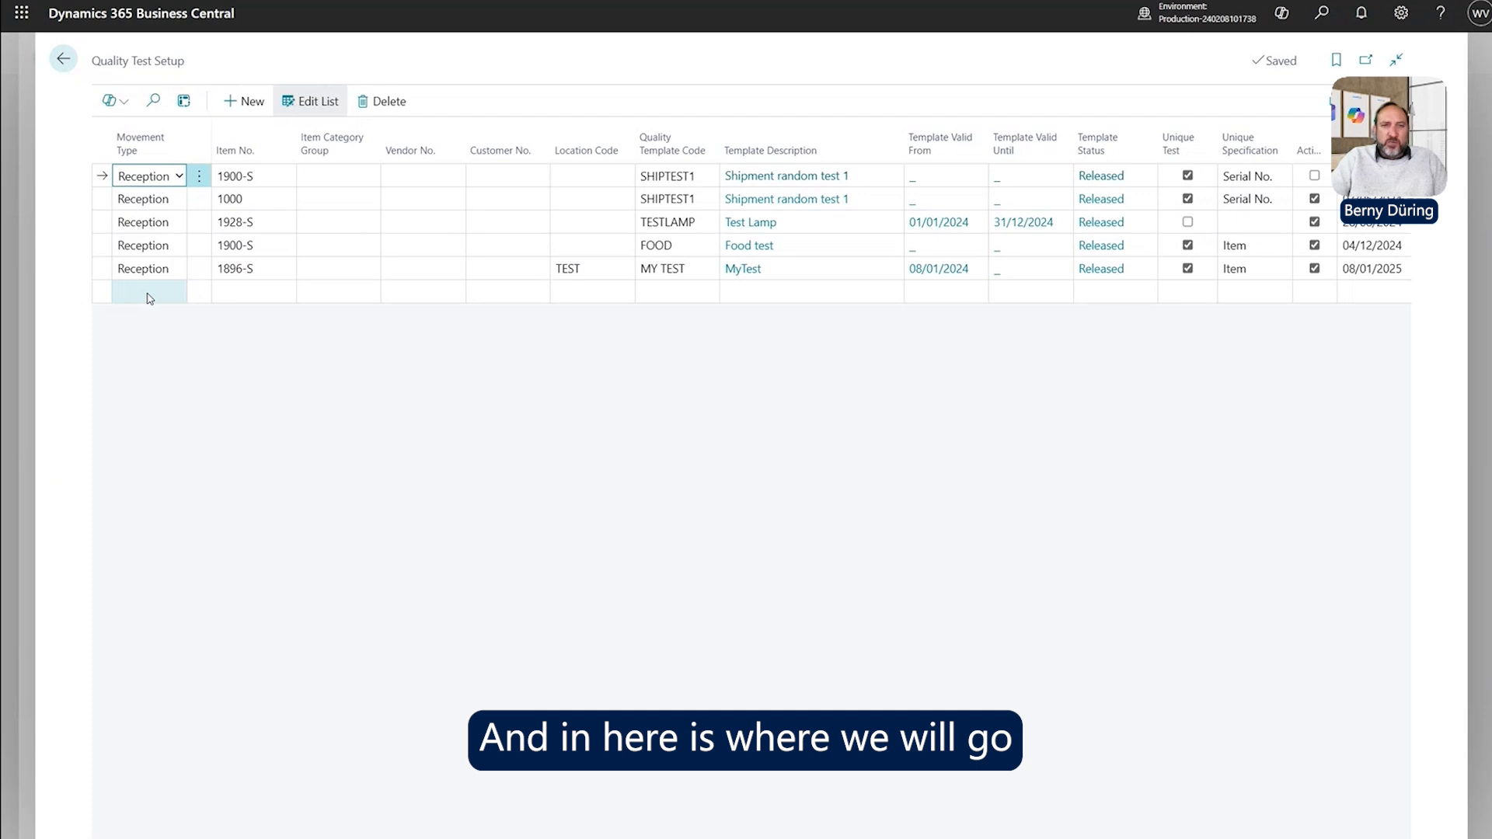
Start a new Reception setup line and pick item 1920-S.
{"action": "left_click", "coordinate": [150, 299]}
{"action": "left_click", "coordinate": [177, 293]}
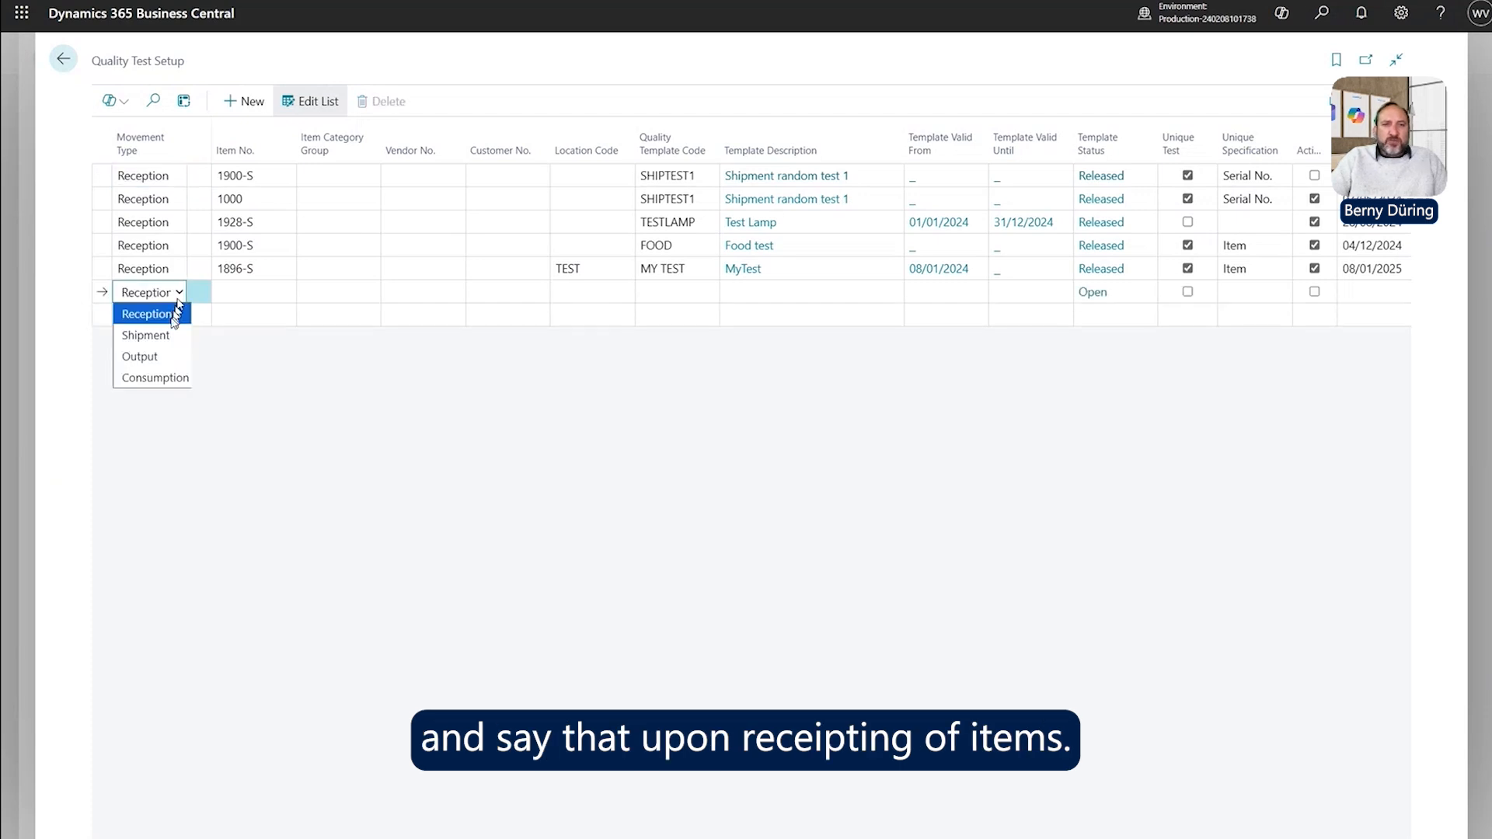
{"action": "left_click", "coordinate": [168, 320]}
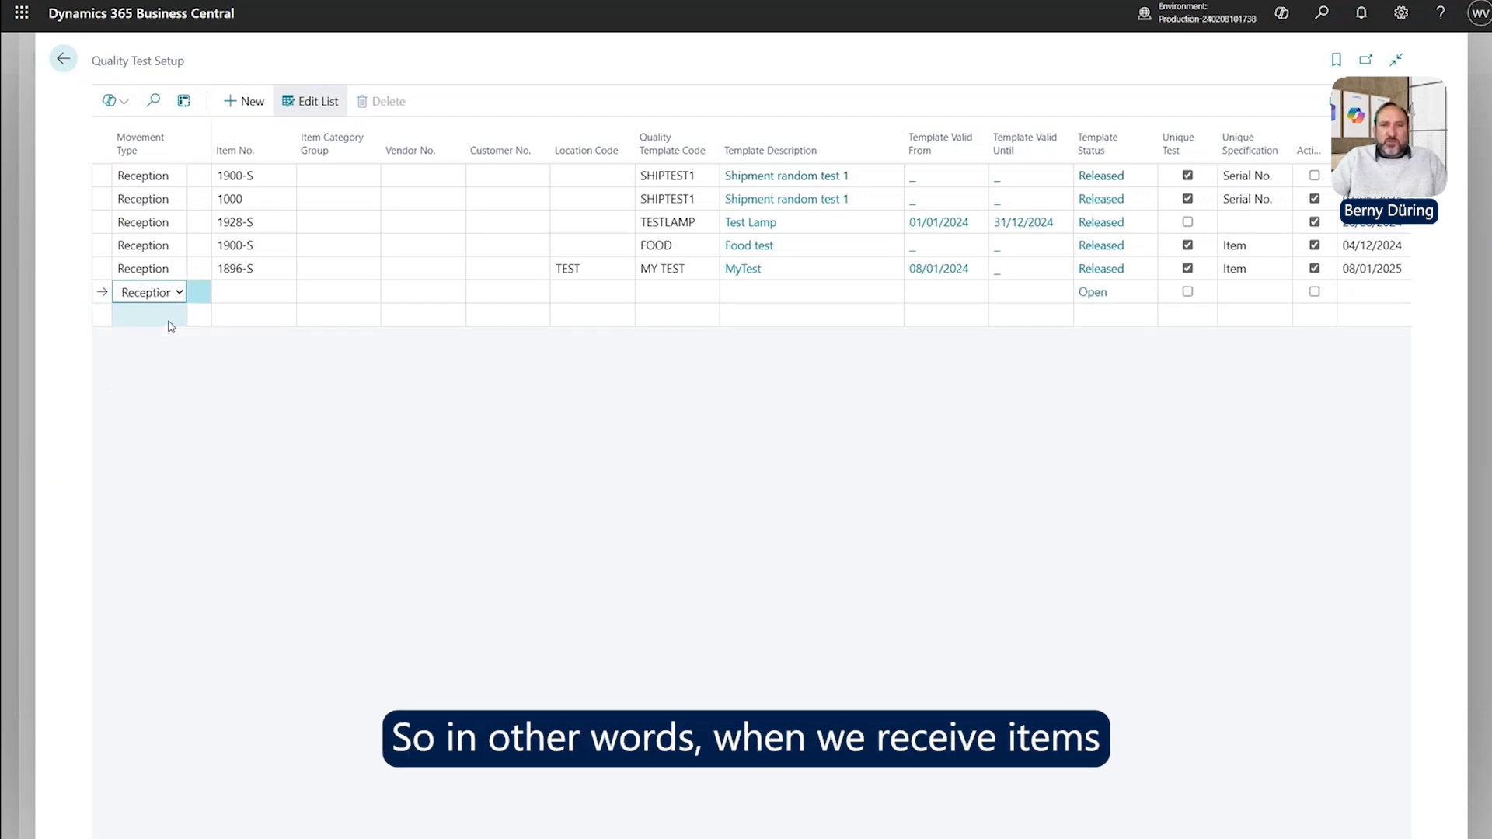
{"action": "left_click", "coordinate": [258, 290]}
{"action": "left_click", "coordinate": [285, 293]}
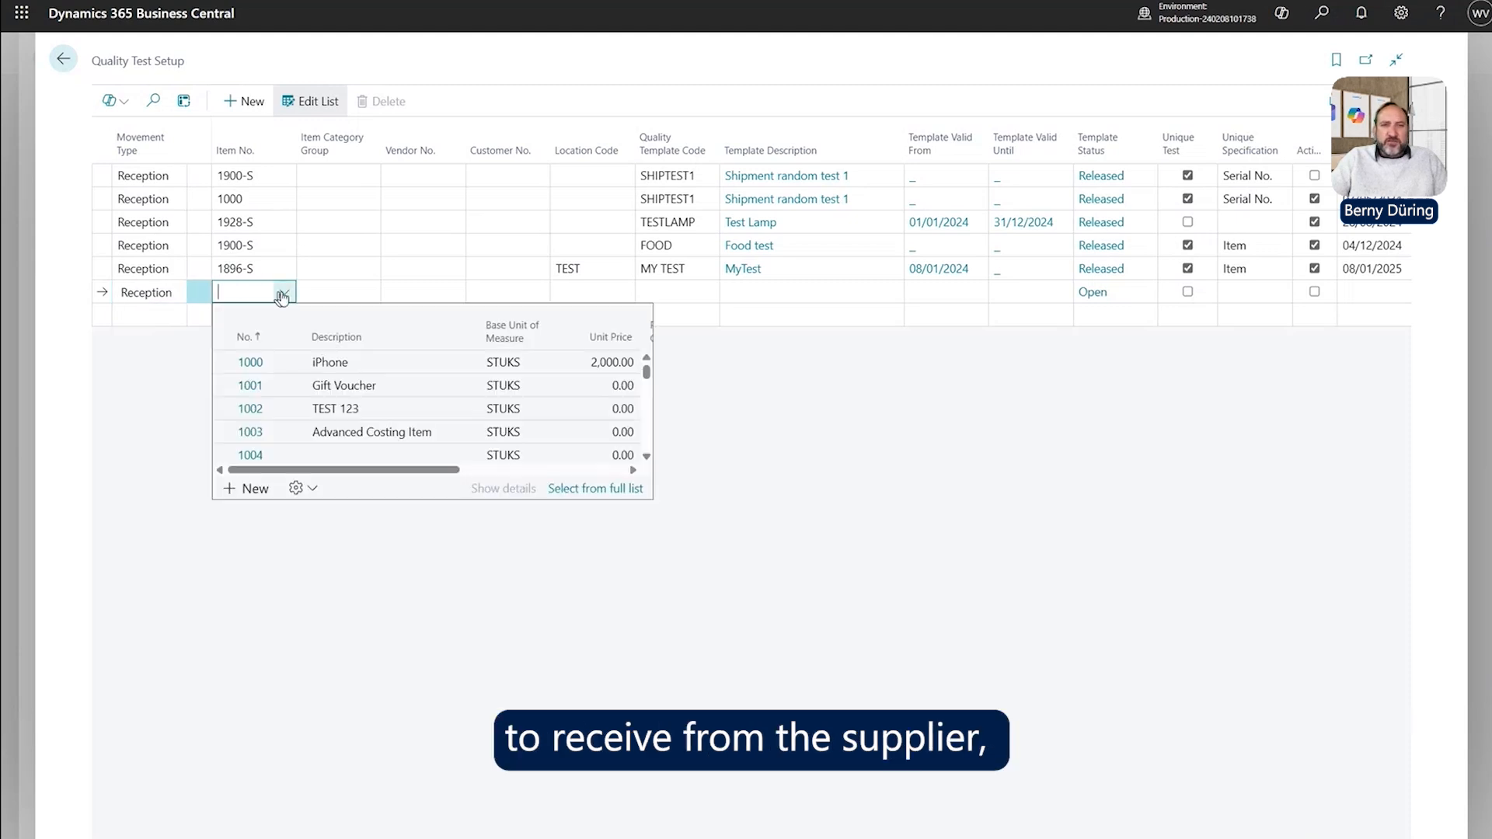
{"action": "scroll", "coordinate": [280, 447], "scroll_direction": "down", "scroll_amount": 5}
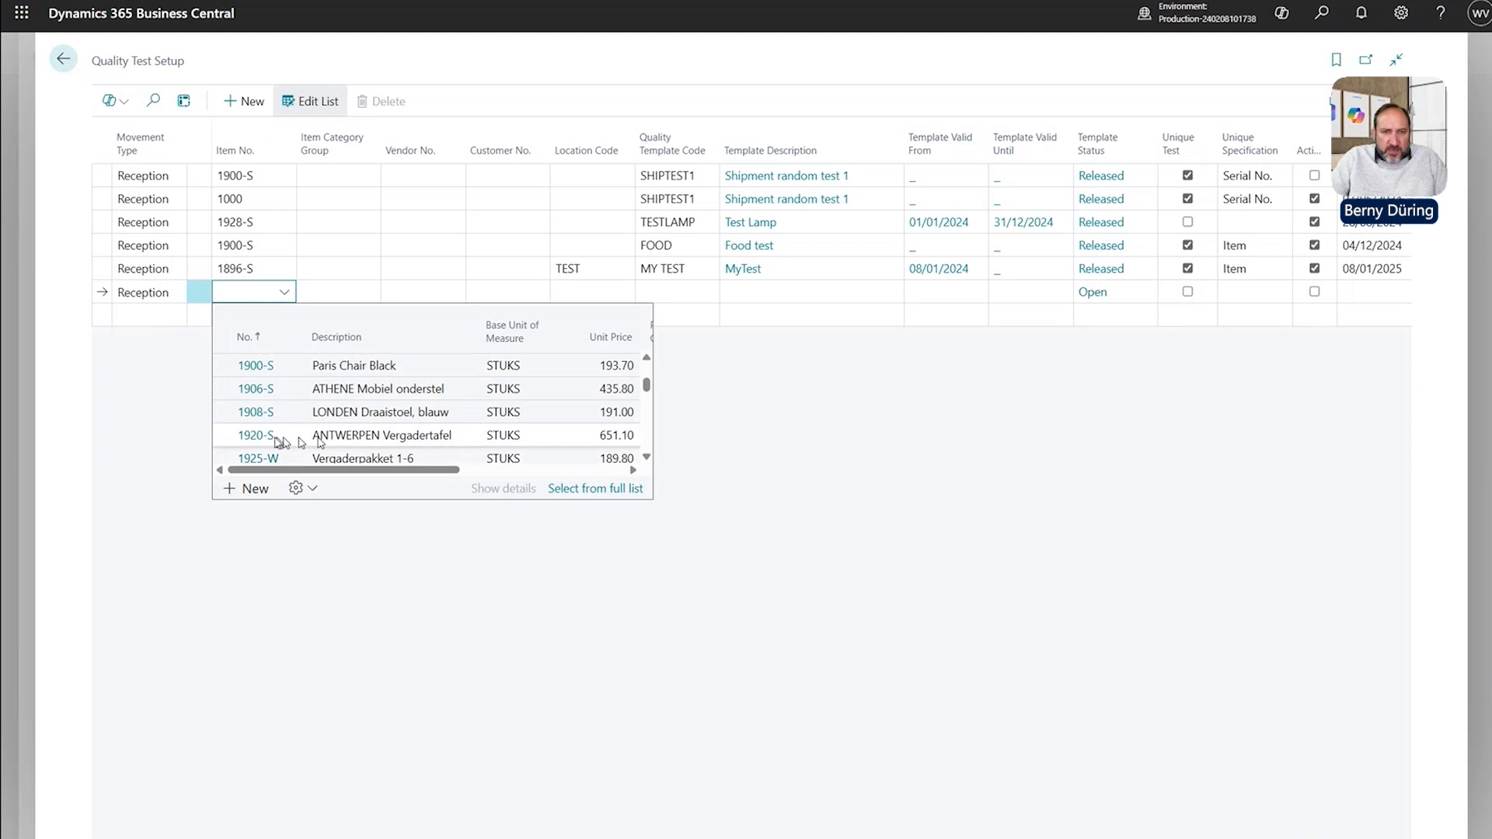
{"action": "left_click", "coordinate": [263, 441]}
Browse item category groups without choosing one and clear the line's item number.
{"action": "key", "text": "Tab"}
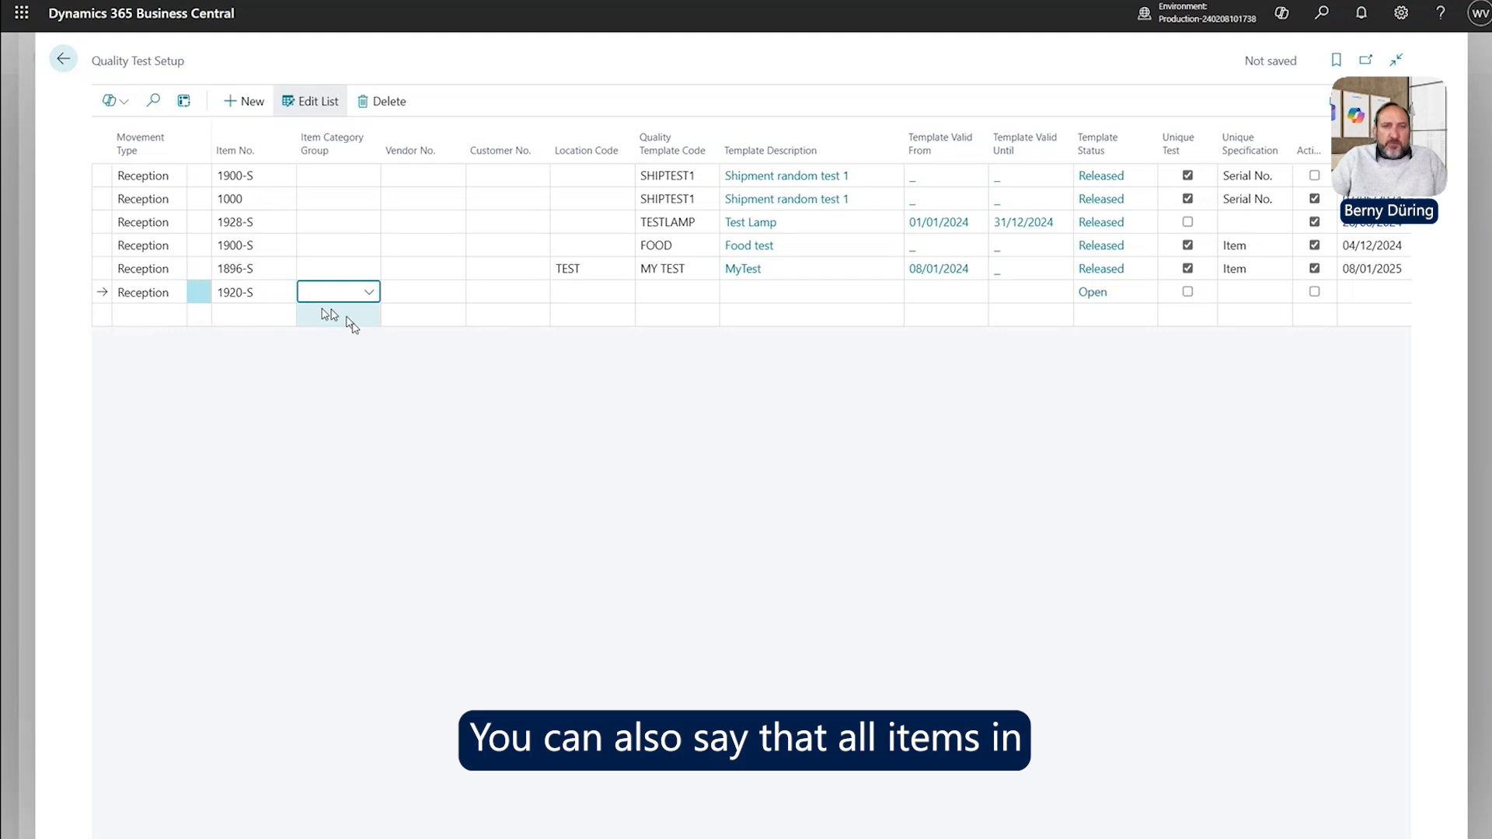
{"action": "left_click", "coordinate": [272, 294]}
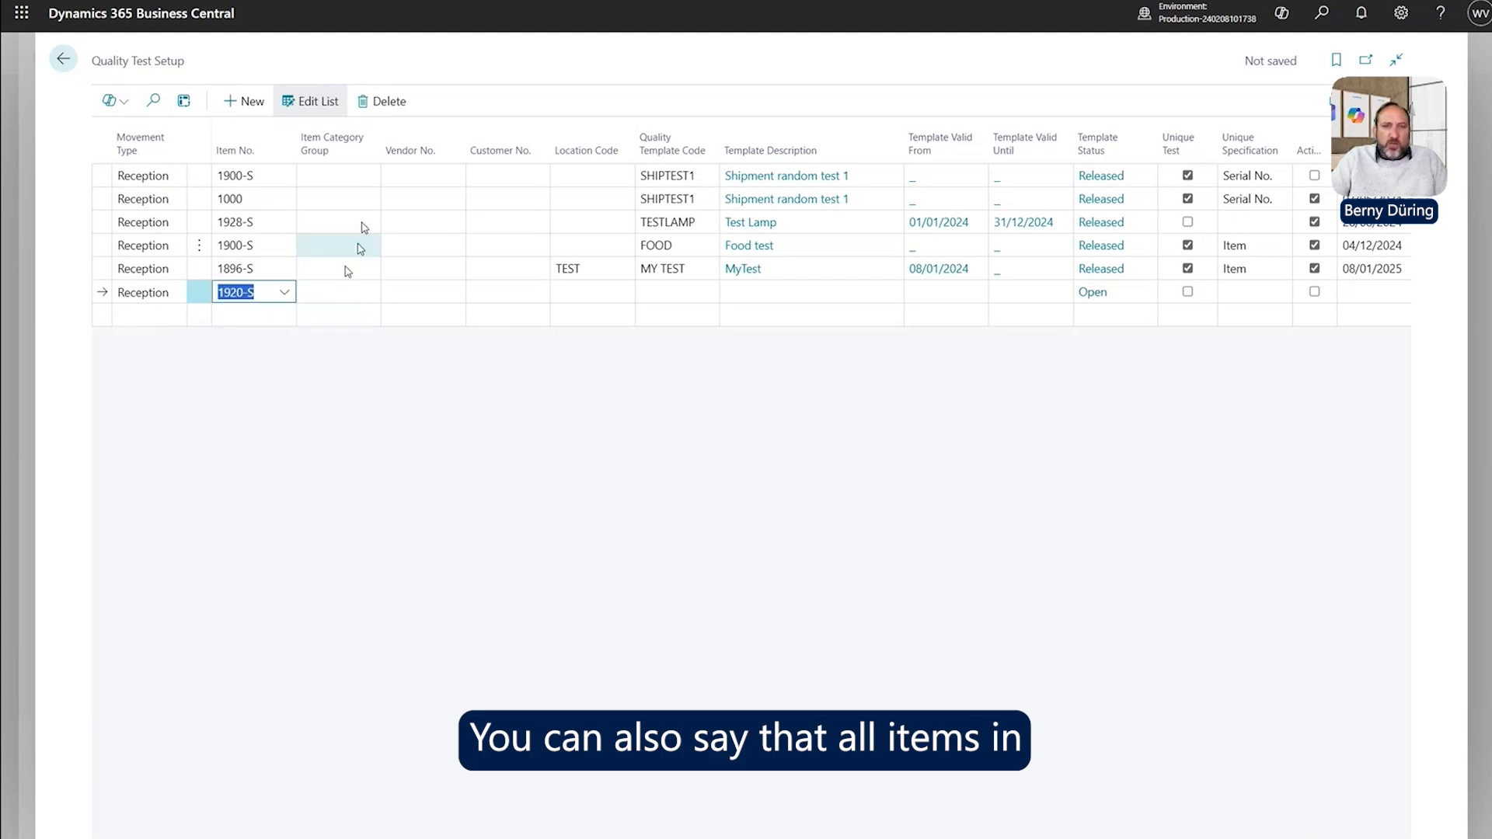
{"action": "left_click", "coordinate": [332, 289]}
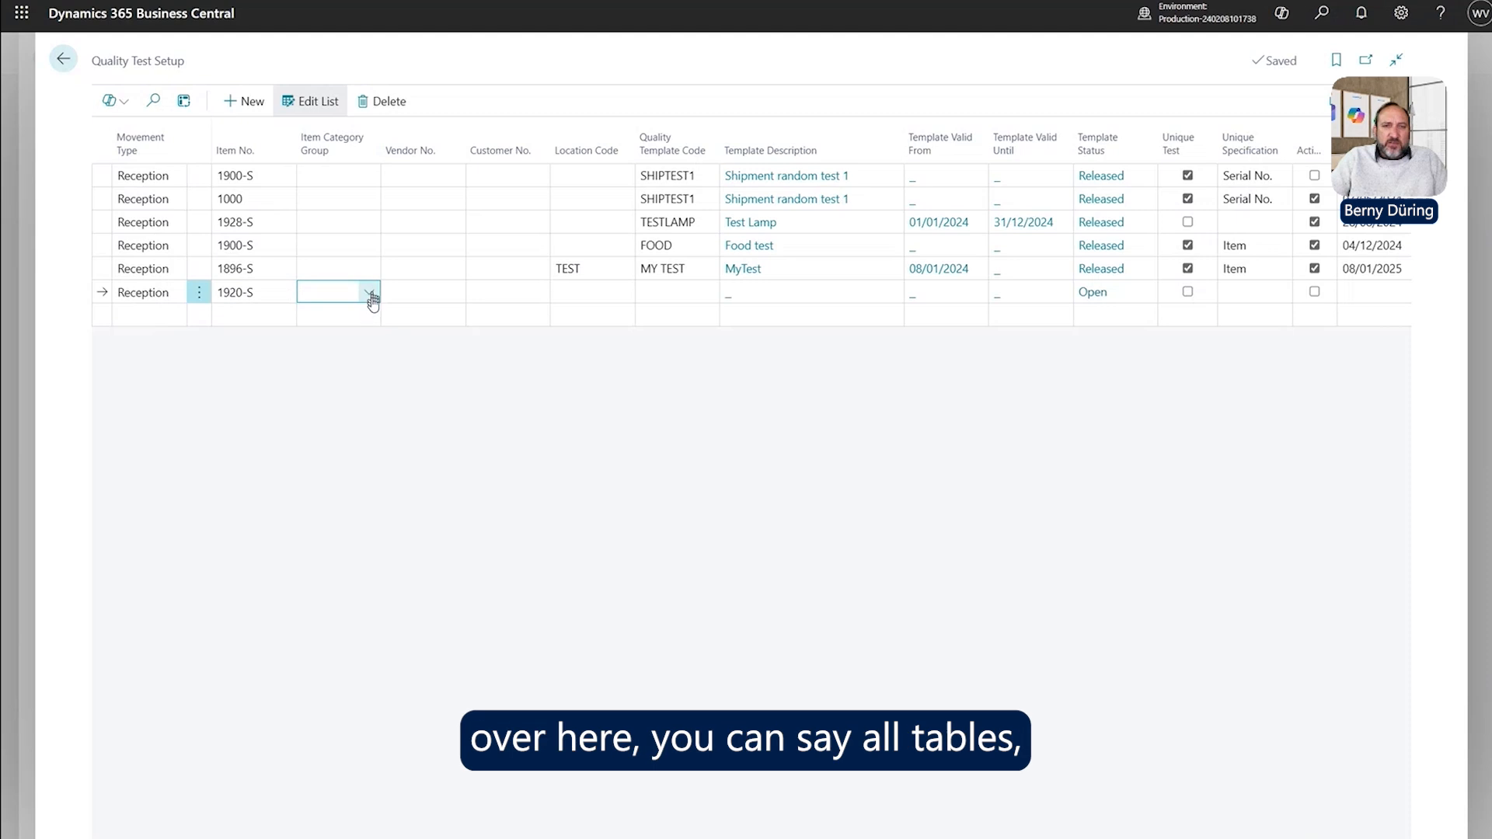
{"action": "left_click", "coordinate": [370, 296]}
{"action": "scroll", "coordinate": [341, 426], "scroll_direction": "down", "scroll_amount": 5}
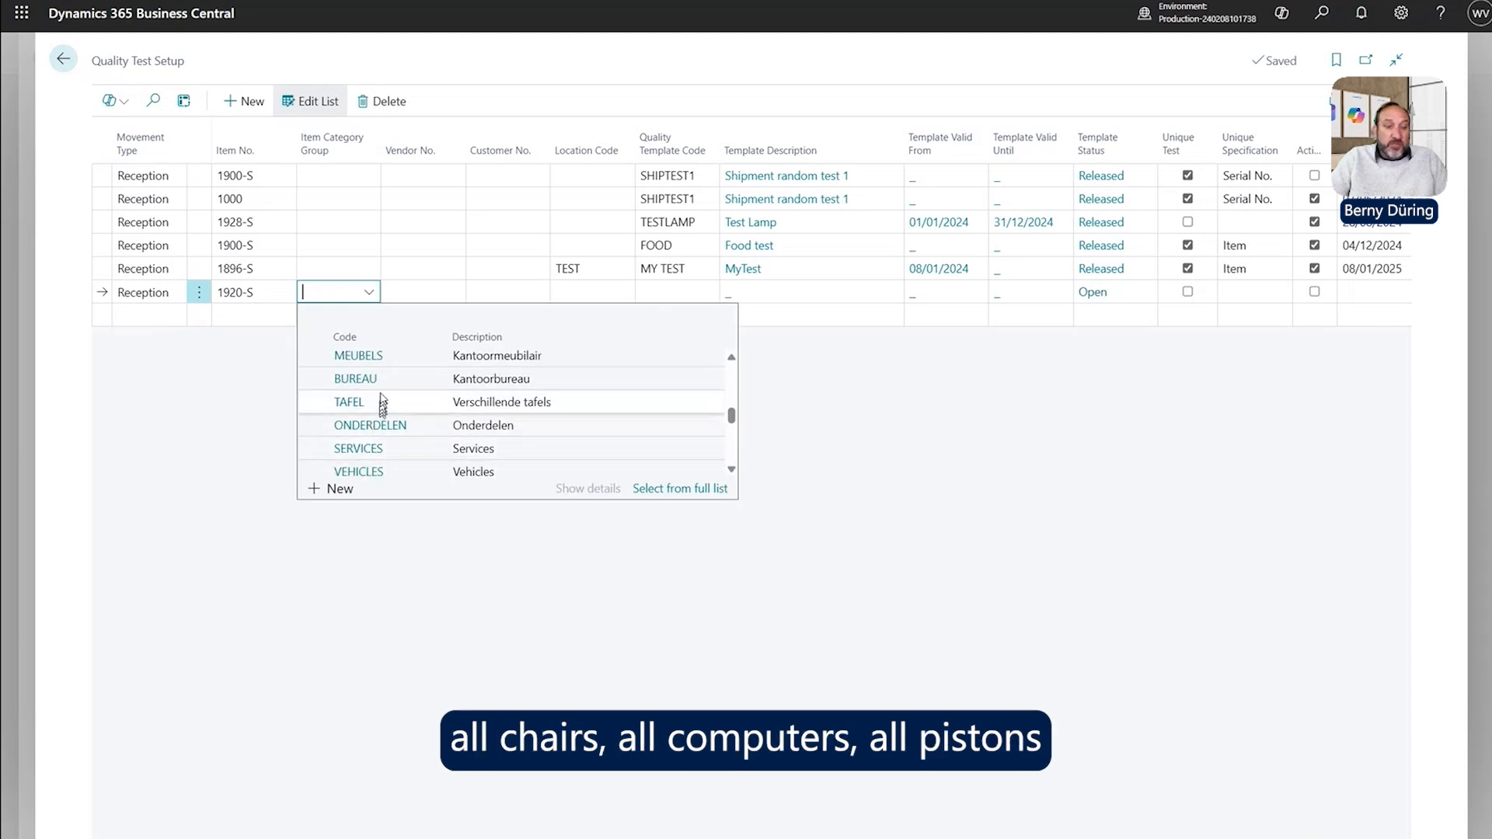
{"action": "left_click", "coordinate": [205, 329]}
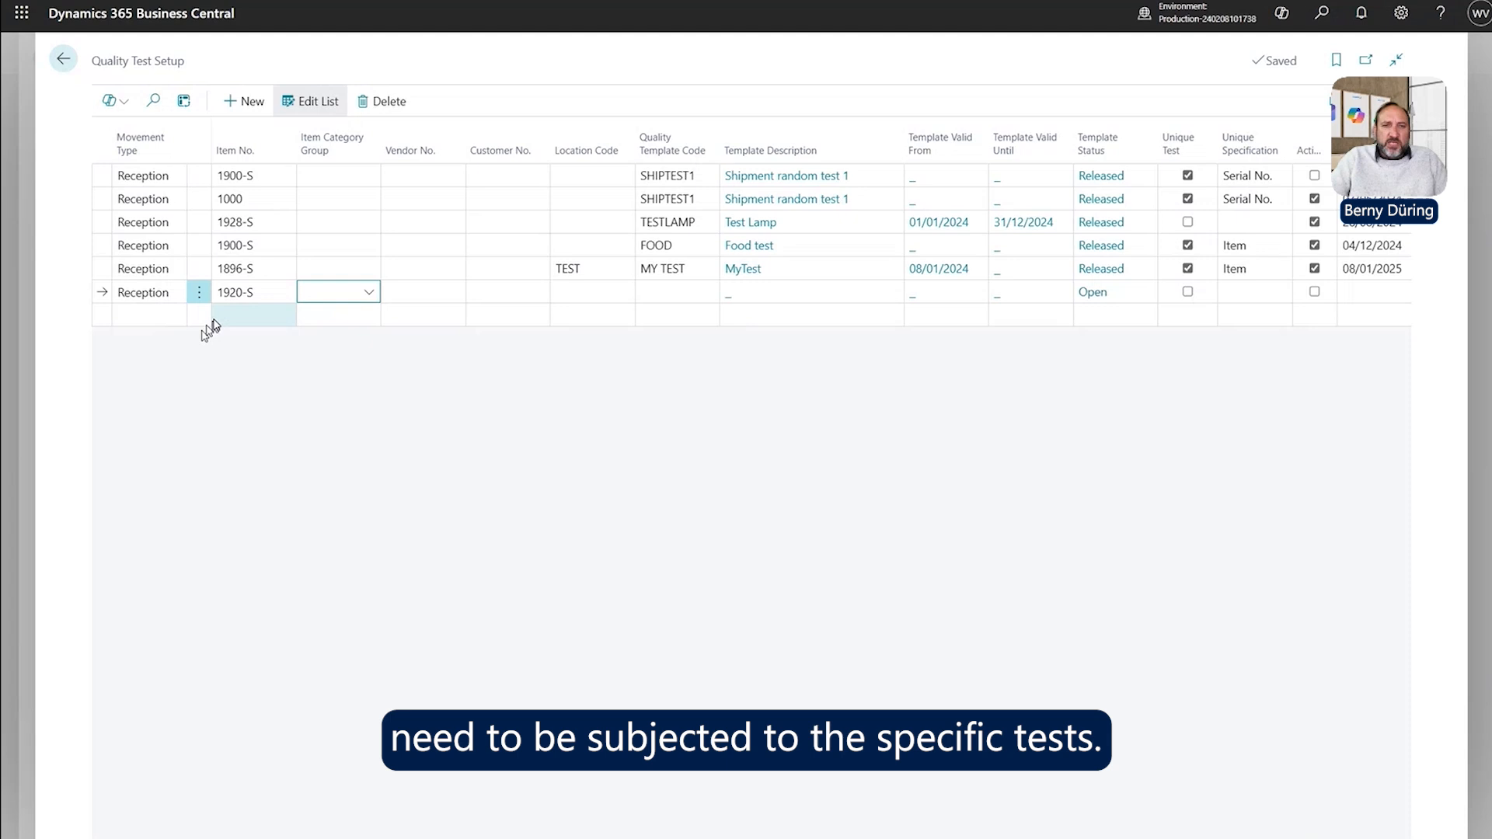
{"action": "left_click", "coordinate": [275, 299]}
{"action": "key", "text": "Delete"}
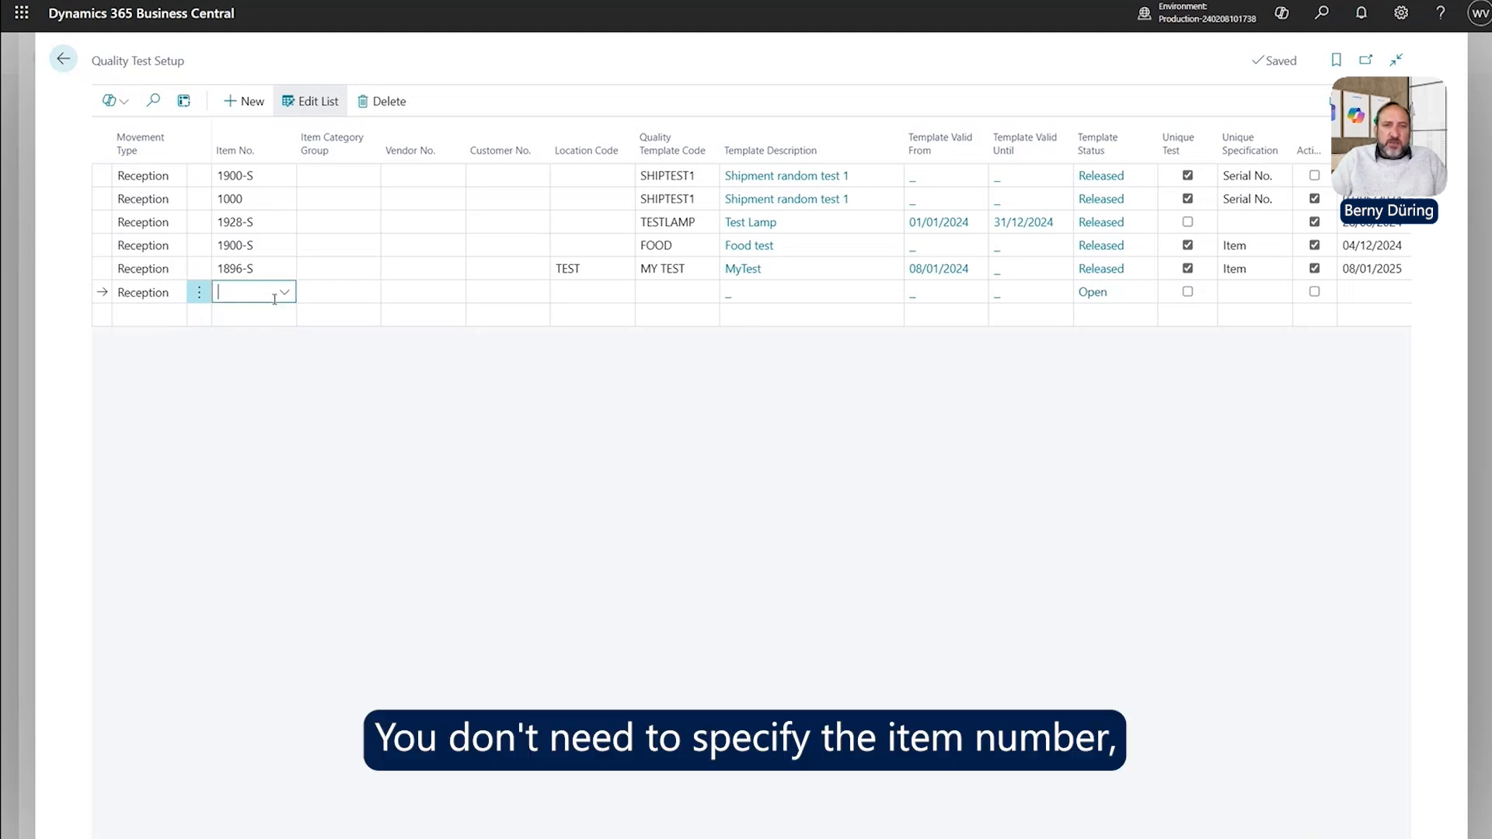
{"action": "key", "text": "Tab"}
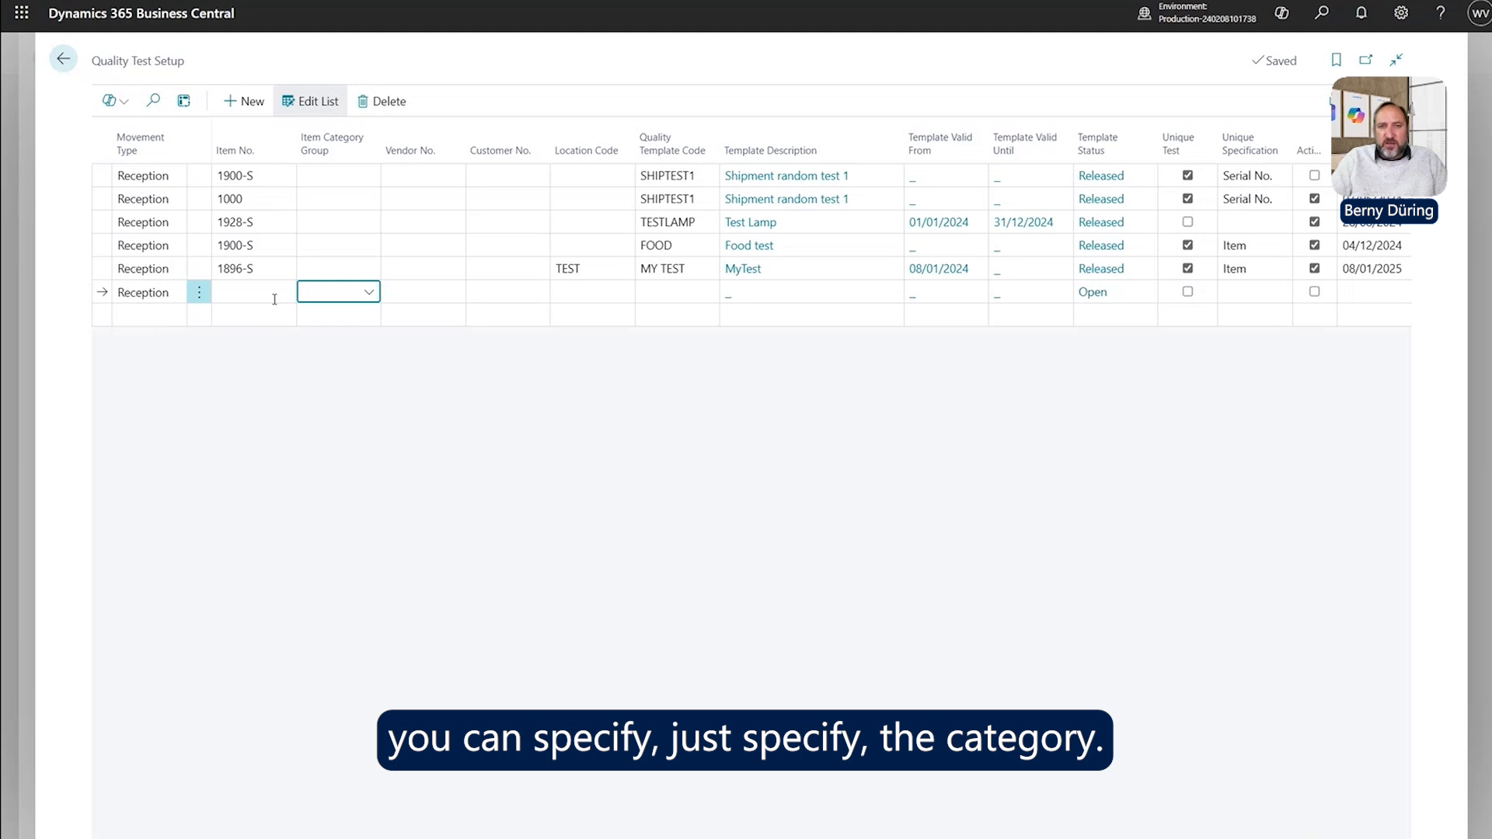
{"action": "key", "text": "Tab"}
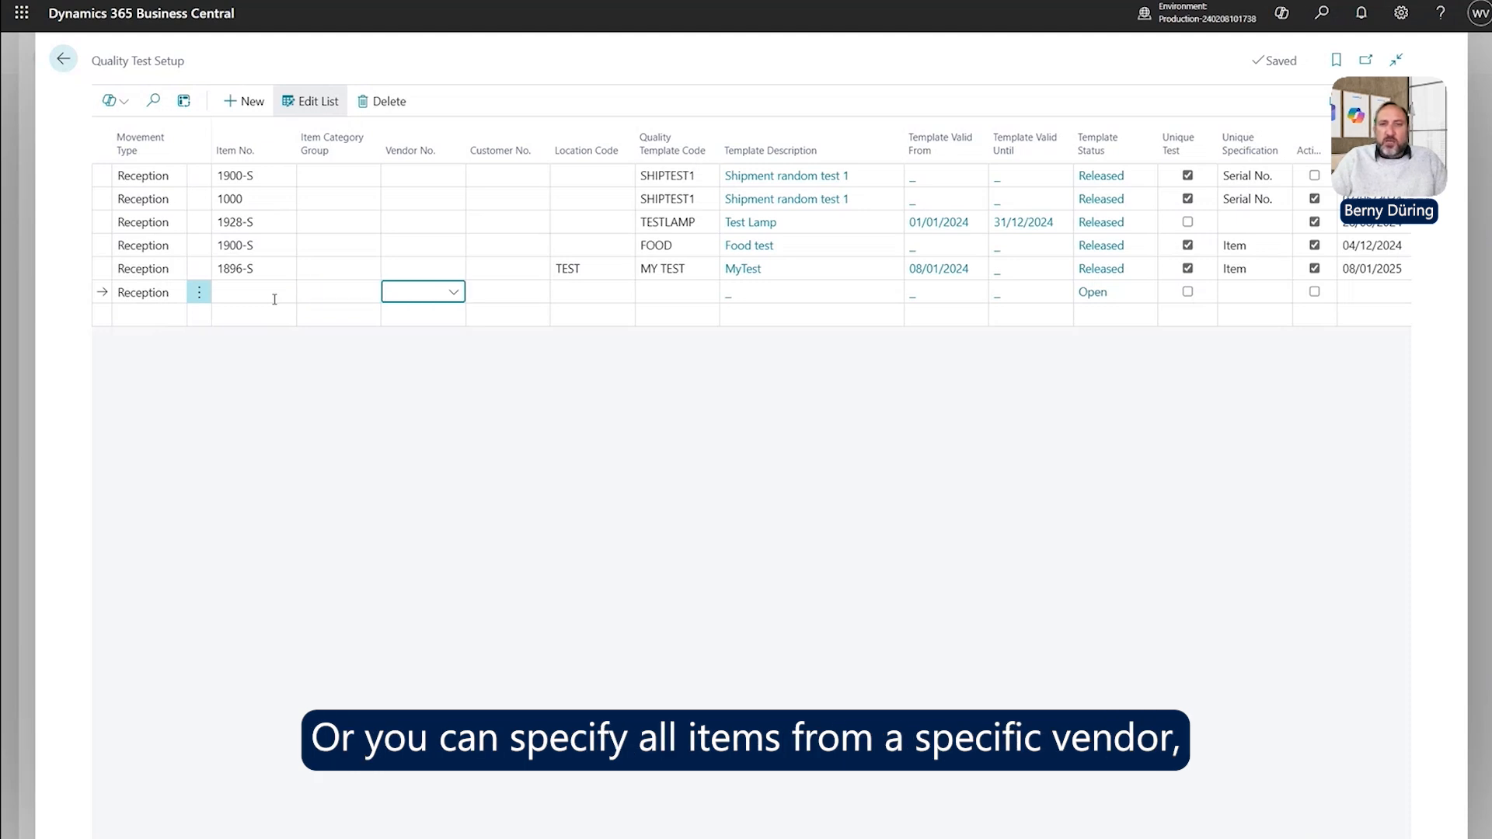
{"action": "key", "text": "Tab"}
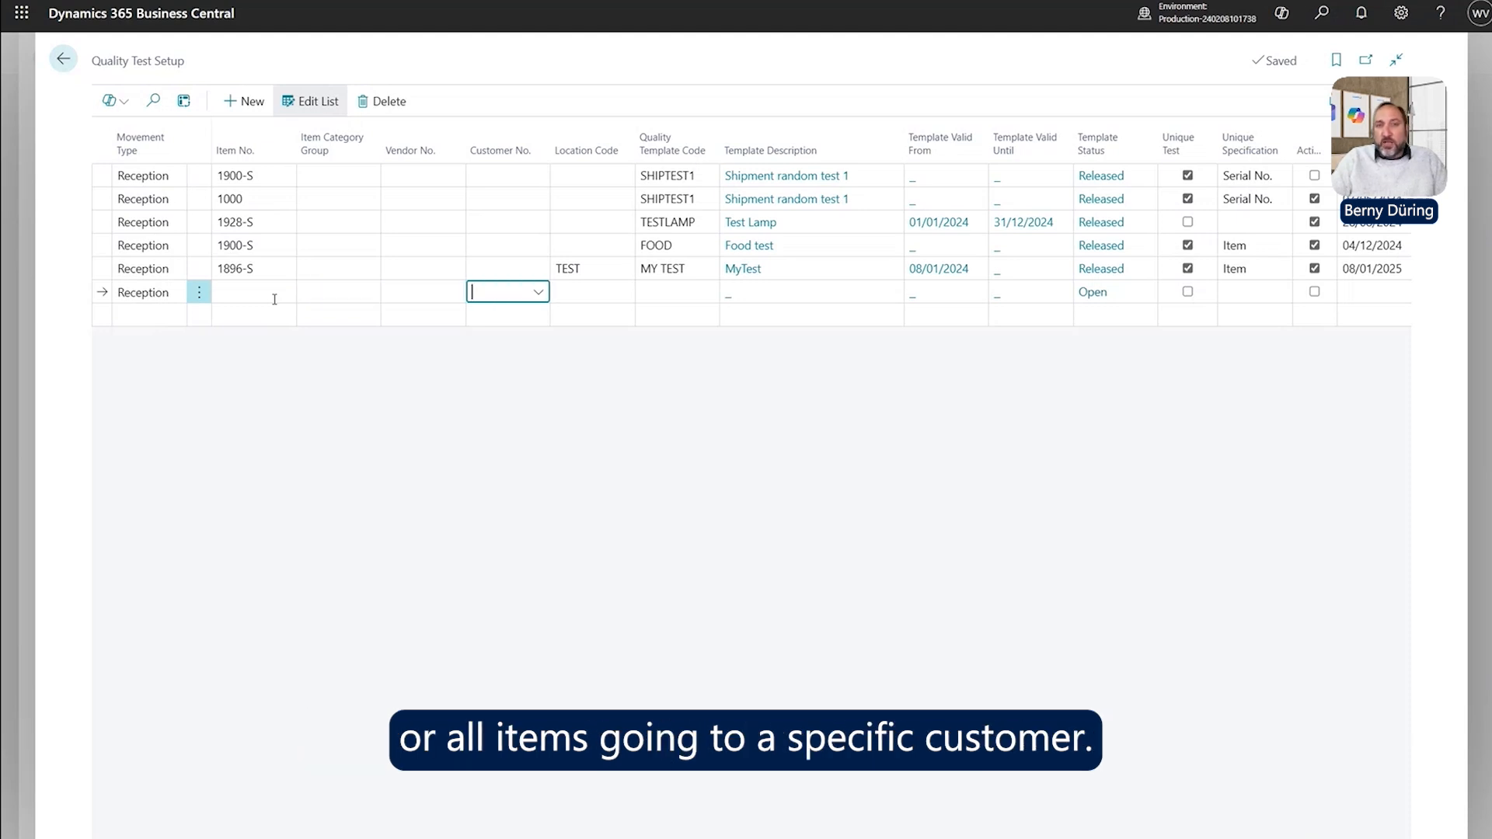
{"action": "key", "text": "Tab"}
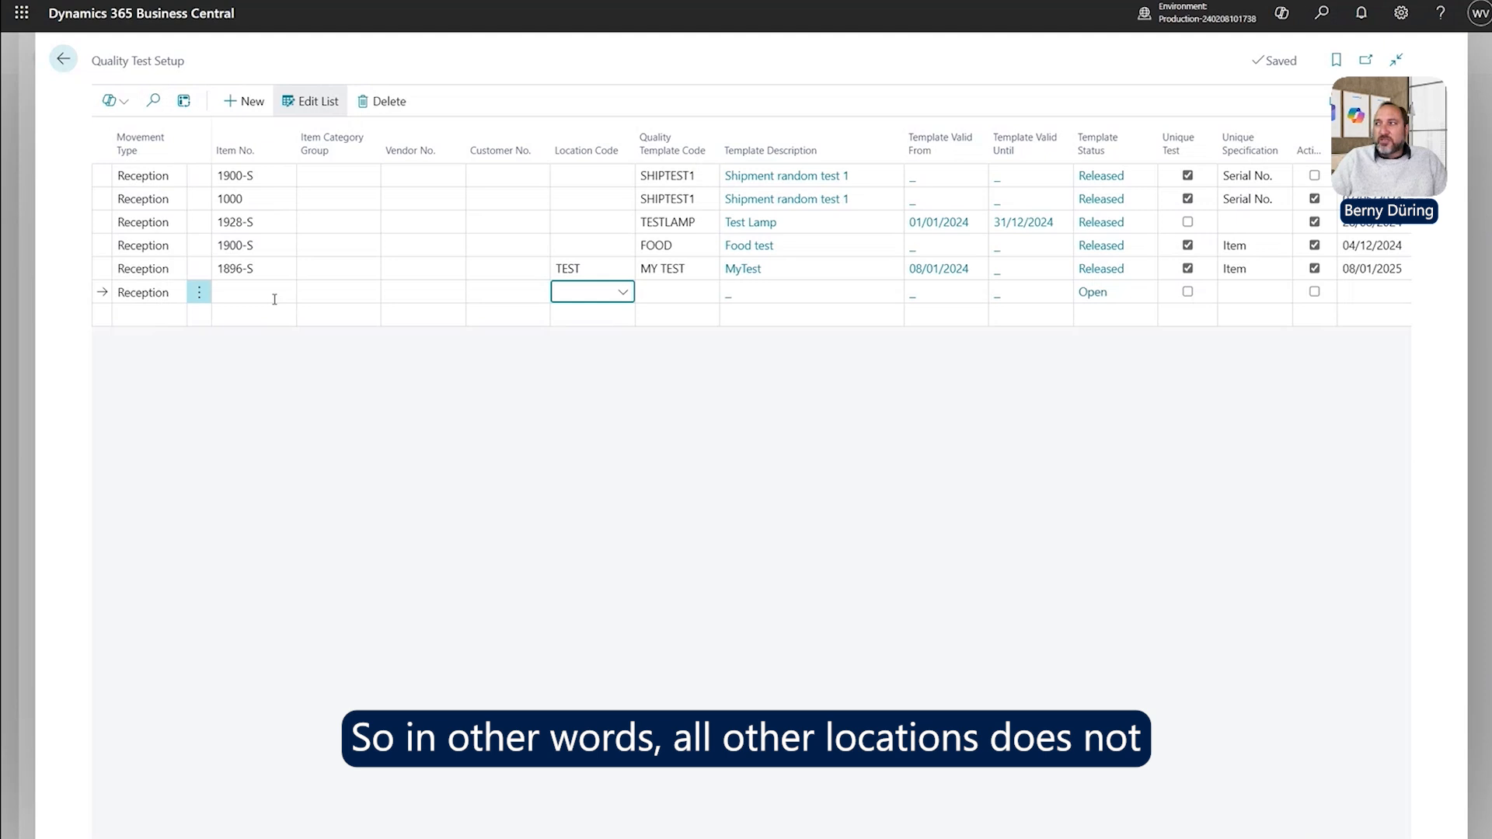
{"action": "key", "text": "Tab"}
{"action": "key", "text": "shift+Tab"}
{"action": "key", "text": "shift+Tab"}
{"action": "key", "text": "shift+Tab"}
{"action": "key", "text": "shift+Tab"}
{"action": "key", "text": "shift+Tab"}
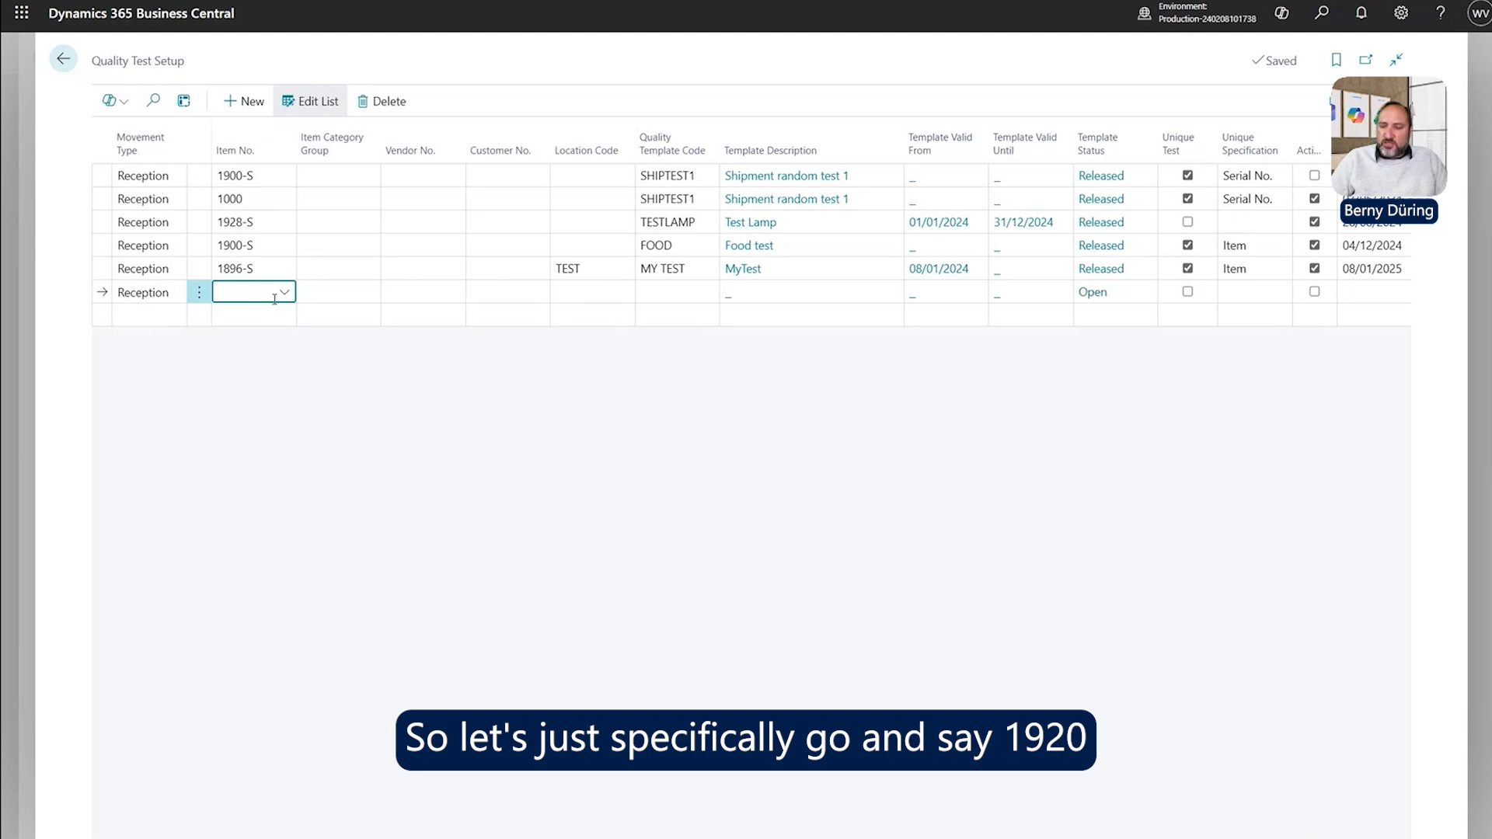
Re-enter 1920 as the item number, accepting 1920-S.
{"action": "type", "text": "1920"}
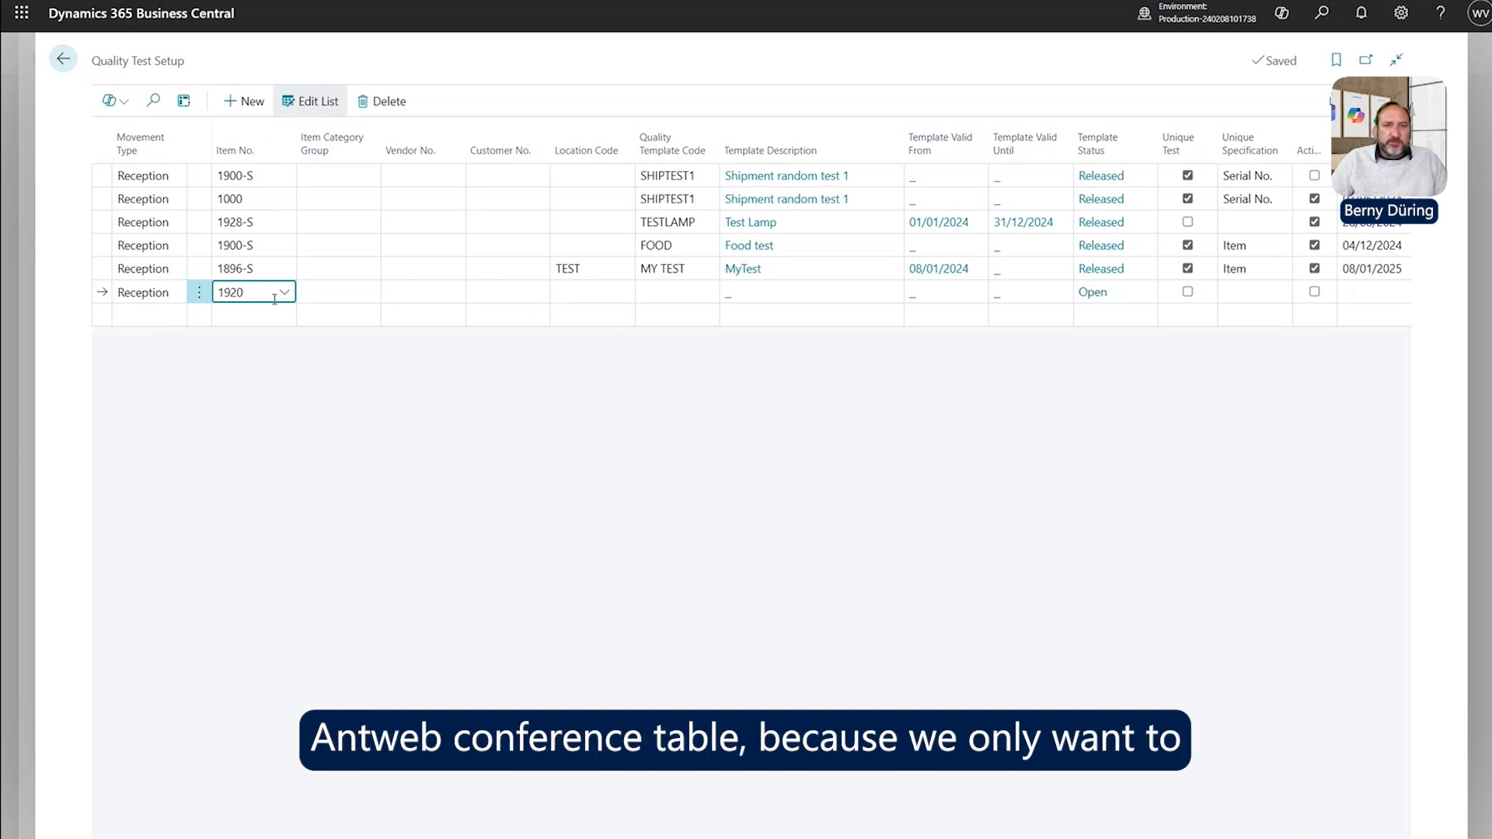
{"action": "key", "text": "Tab"}
{"action": "key", "text": "Tab"}
{"action": "key", "text": "Tab"}
{"action": "key", "text": "Tab"}
{"action": "key", "text": "shift+Tab"}
{"action": "key", "text": "shift+Tab"}
{"action": "key", "text": "shift+Tab"}
{"action": "key", "text": "shift+Tab"}
{"action": "key", "text": "Tab"}
{"action": "key", "text": "Tab"}
{"action": "key", "text": "Tab"}
{"action": "key", "text": "Tab"}
{"action": "key", "text": "Tab"}
{"action": "key", "text": "Tab"}
{"action": "key", "text": "shift+Tab"}
{"action": "key", "text": "shift+Tab"}
{"action": "key", "text": "shift+Tab"}
{"action": "key", "text": "shift+Tab"}
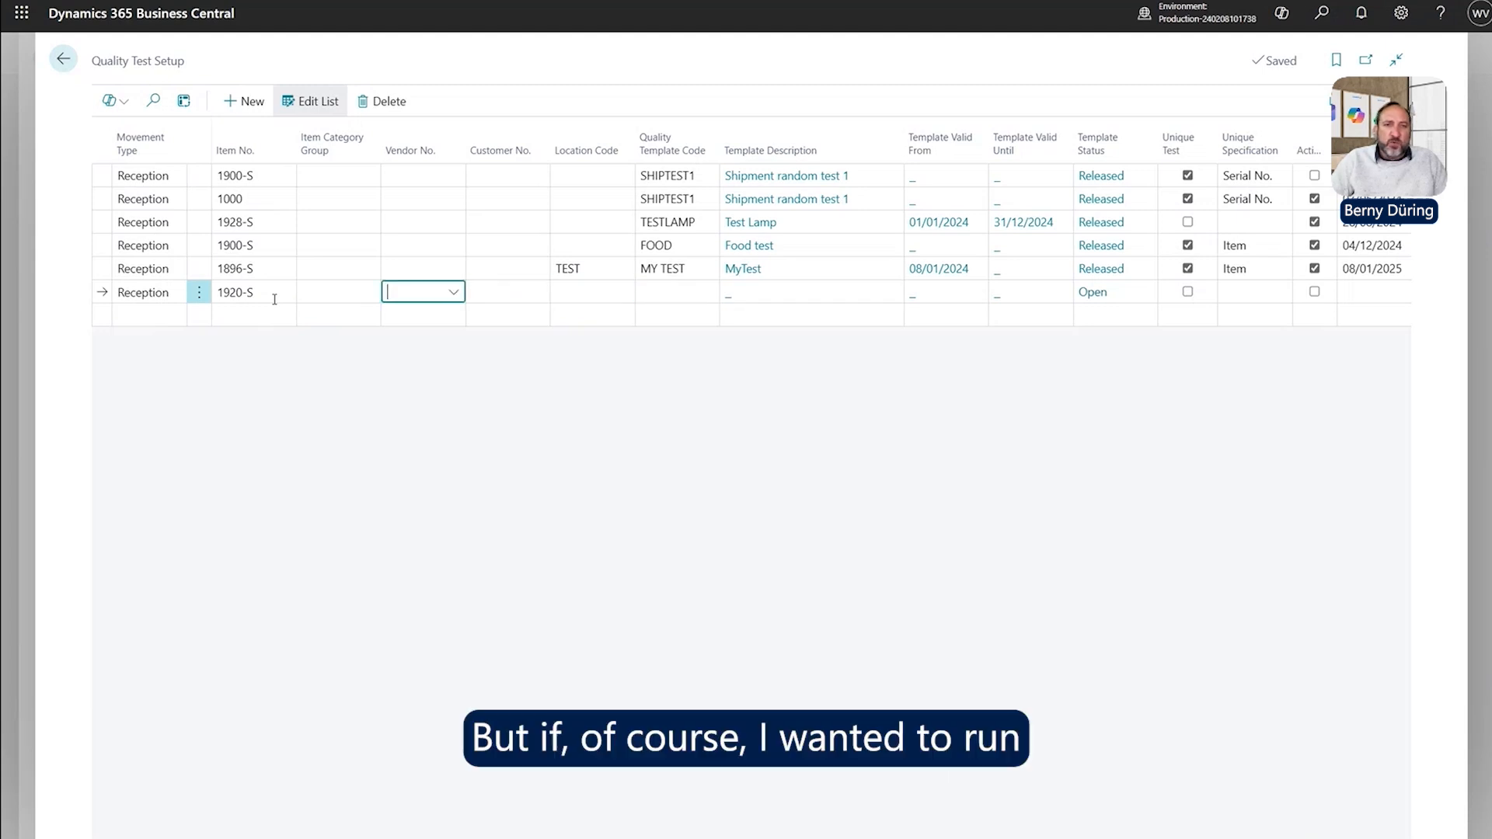
{"action": "key", "text": "shift+Tab"}
{"action": "key", "text": "shift+Tab"}
{"action": "key", "text": "Tab"}
{"action": "key", "text": "Tab"}
{"action": "key", "text": "Tab"}
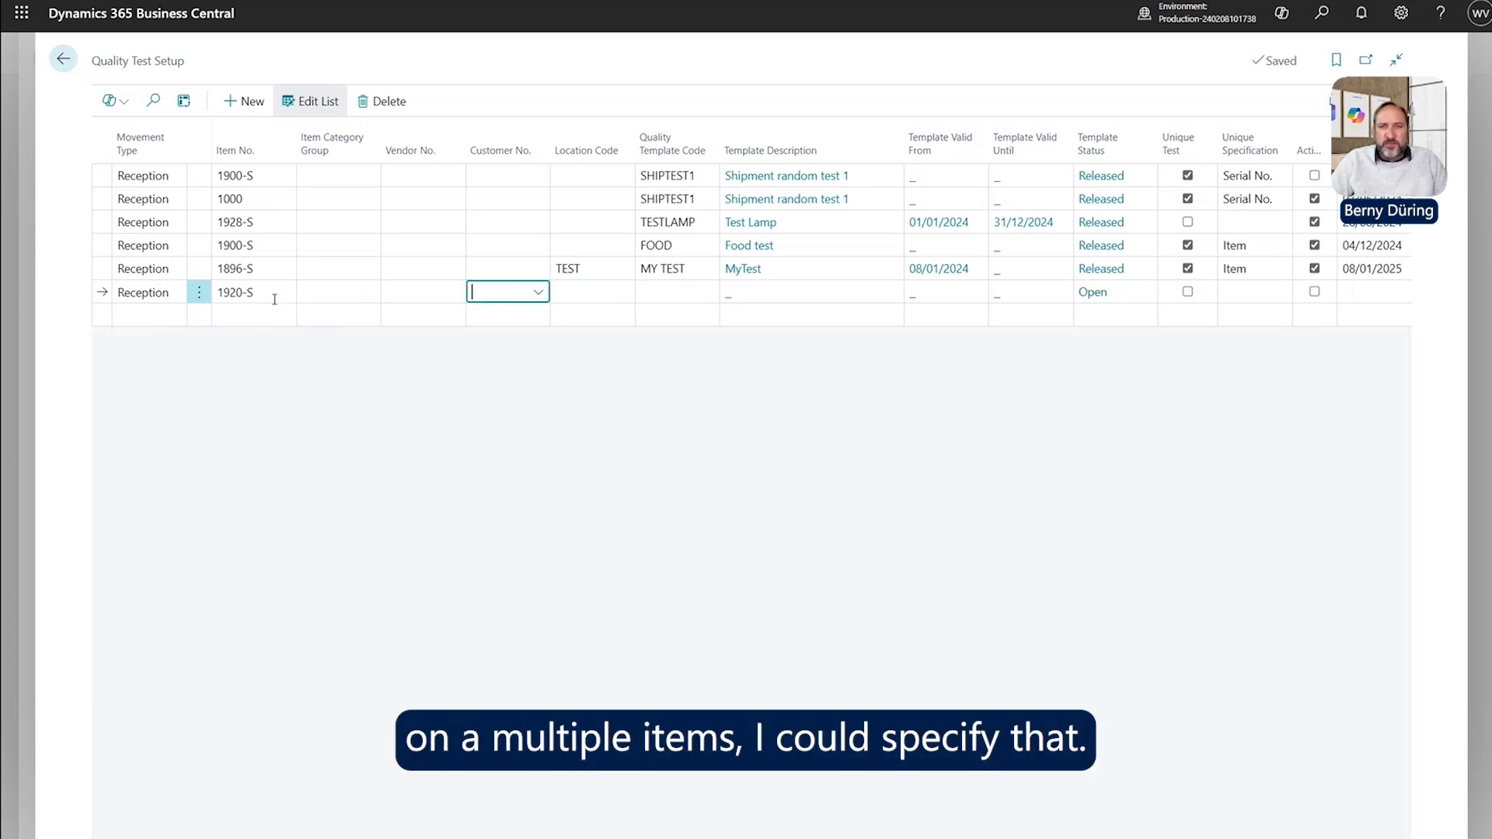
{"action": "key", "text": "Tab"}
{"action": "key", "text": "Tab"}
{"action": "key", "text": "Tab"}
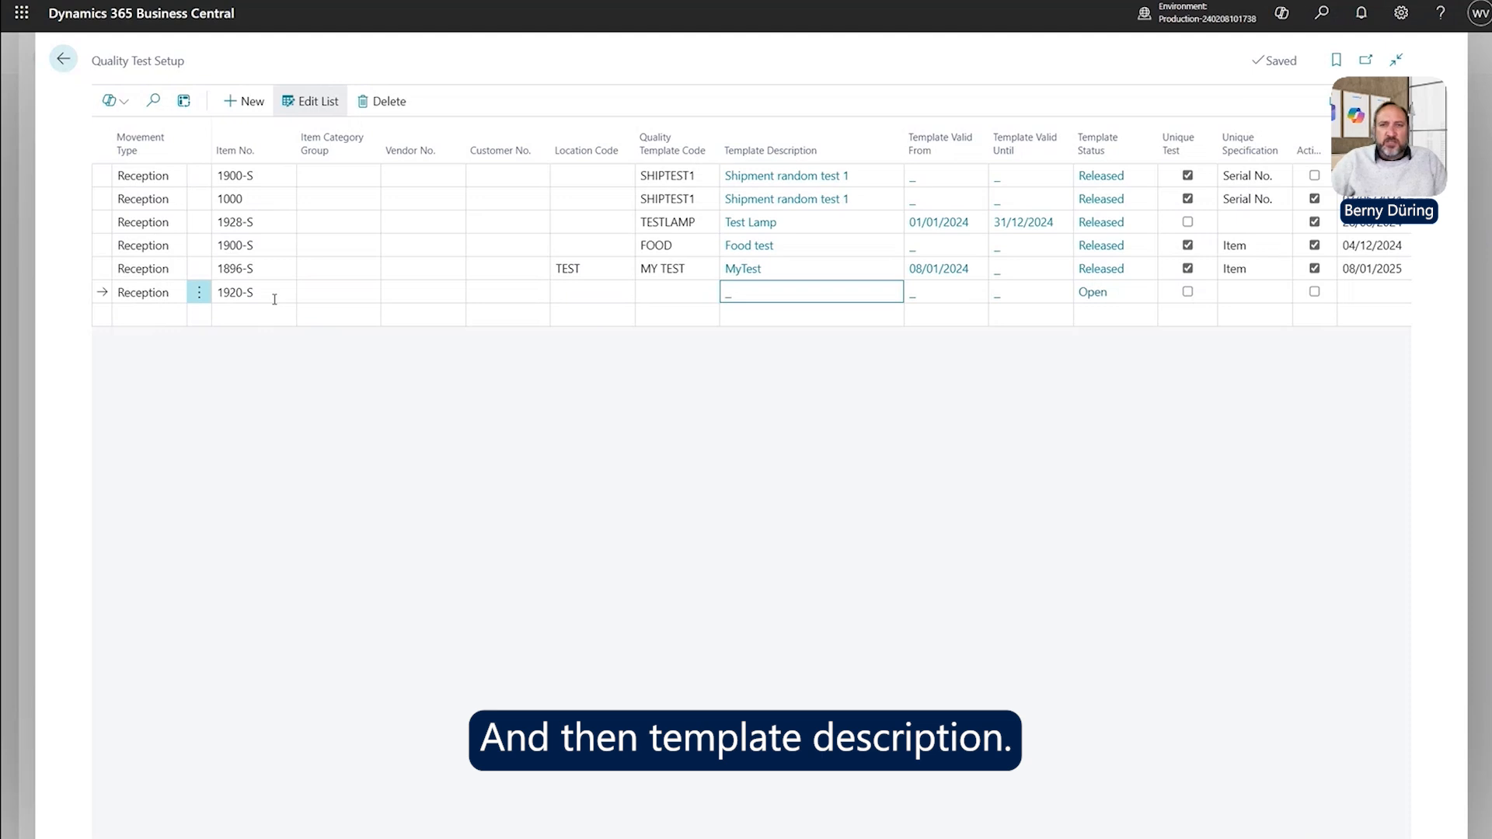
Set the 1920-S reception line's Quality Template Code to PISTON.
{"action": "left_click", "coordinate": [683, 293]}
{"action": "left_click", "coordinate": [706, 293]}
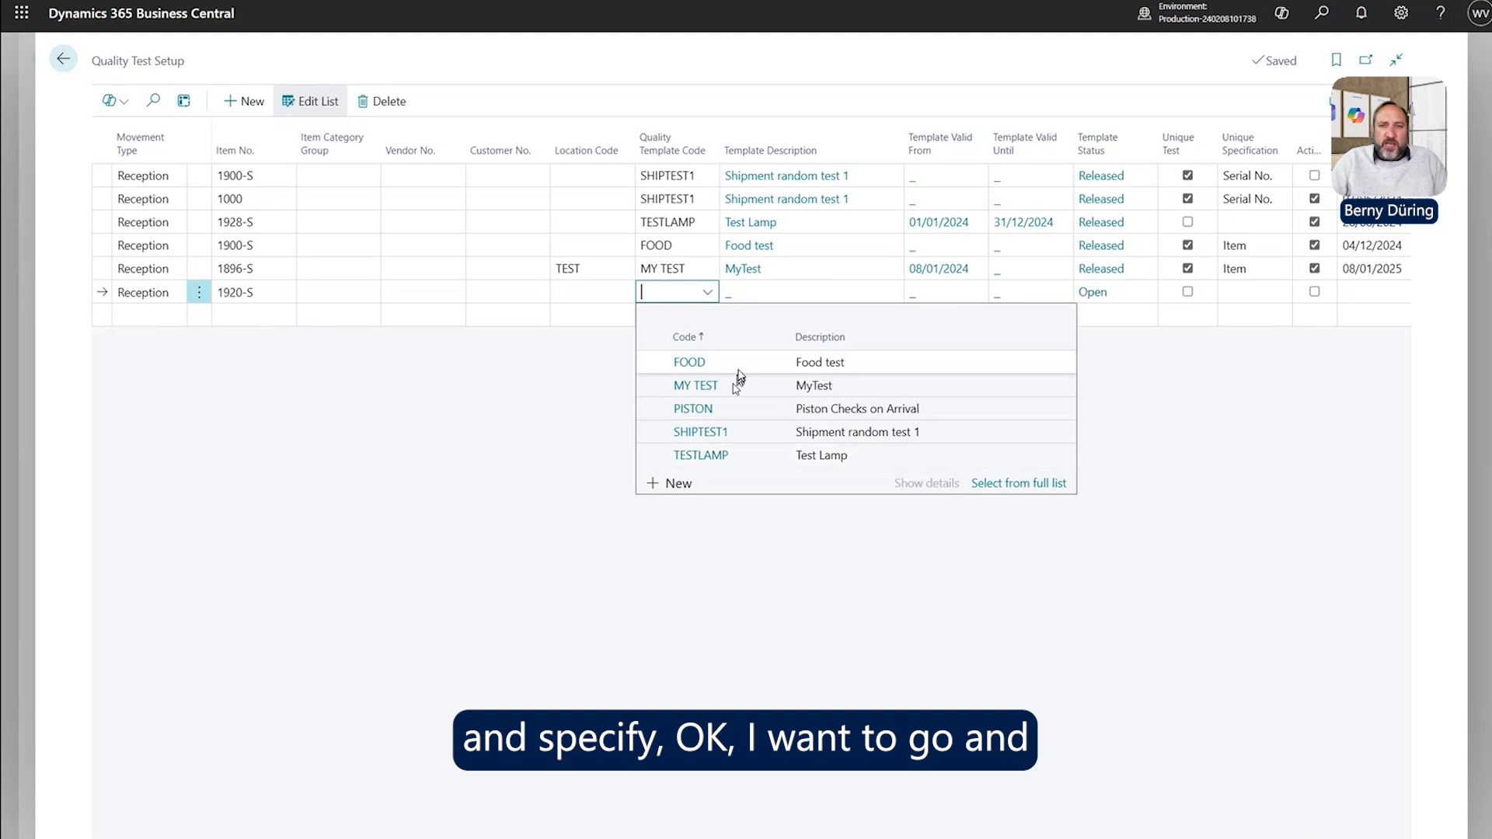
{"action": "left_click", "coordinate": [707, 413]}
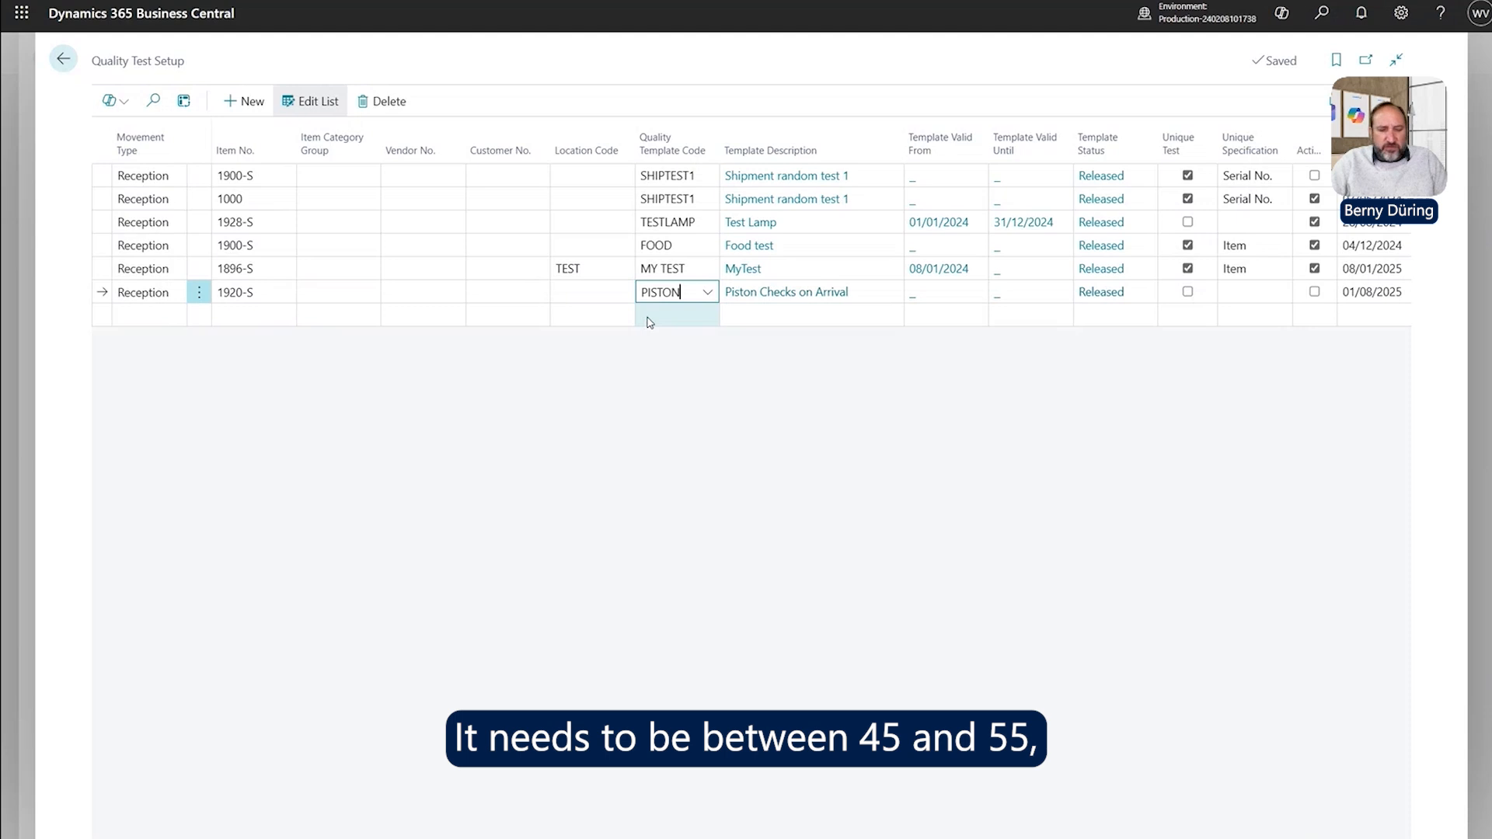
{"action": "key", "text": "Tab"}
{"action": "key", "text": "shift+Tab"}
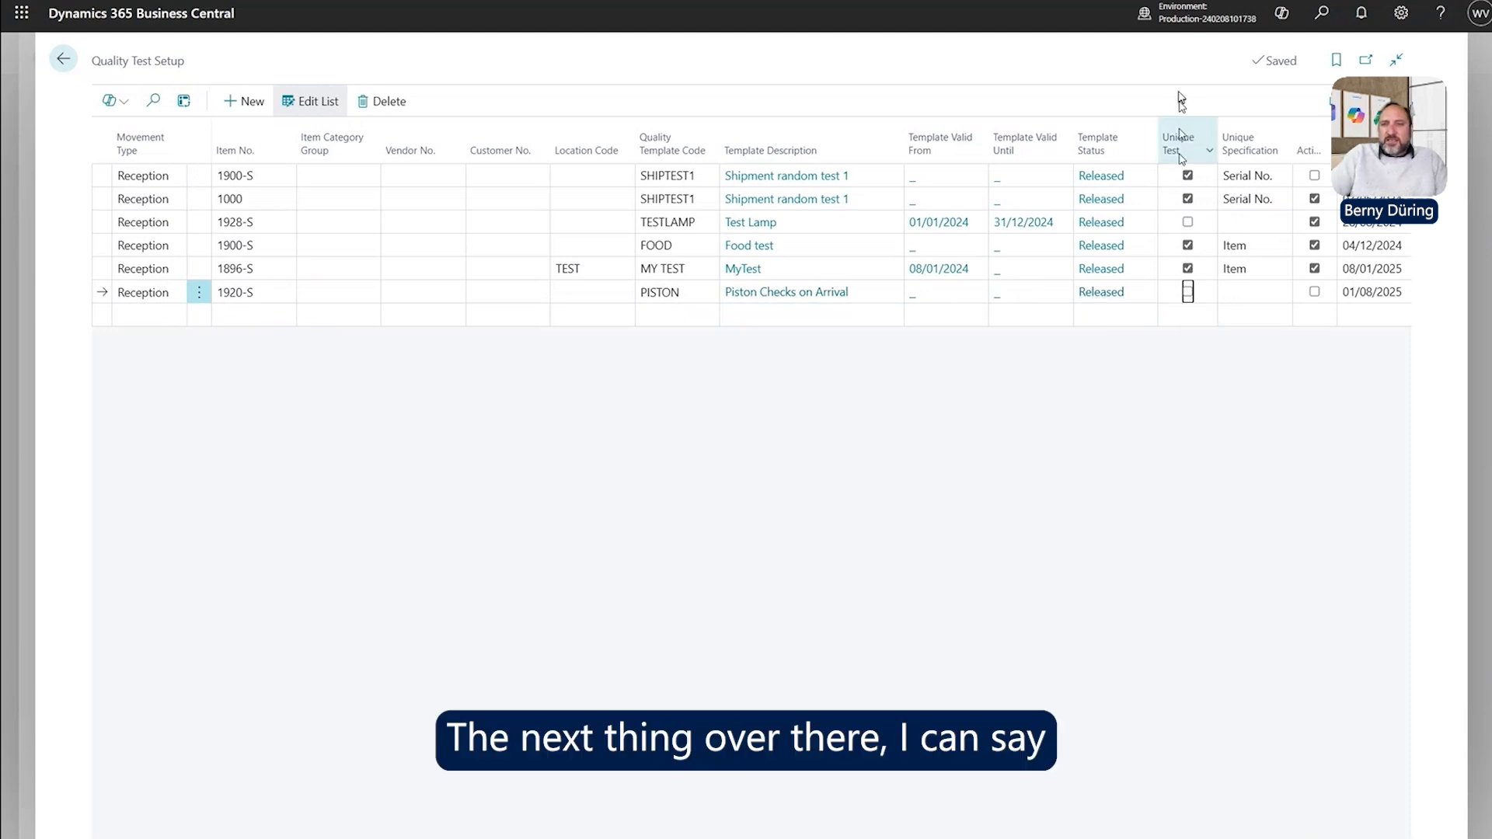
Switch Unique Test on for the 1920-S PISTON row.
{"action": "left_click", "coordinate": [1187, 294]}
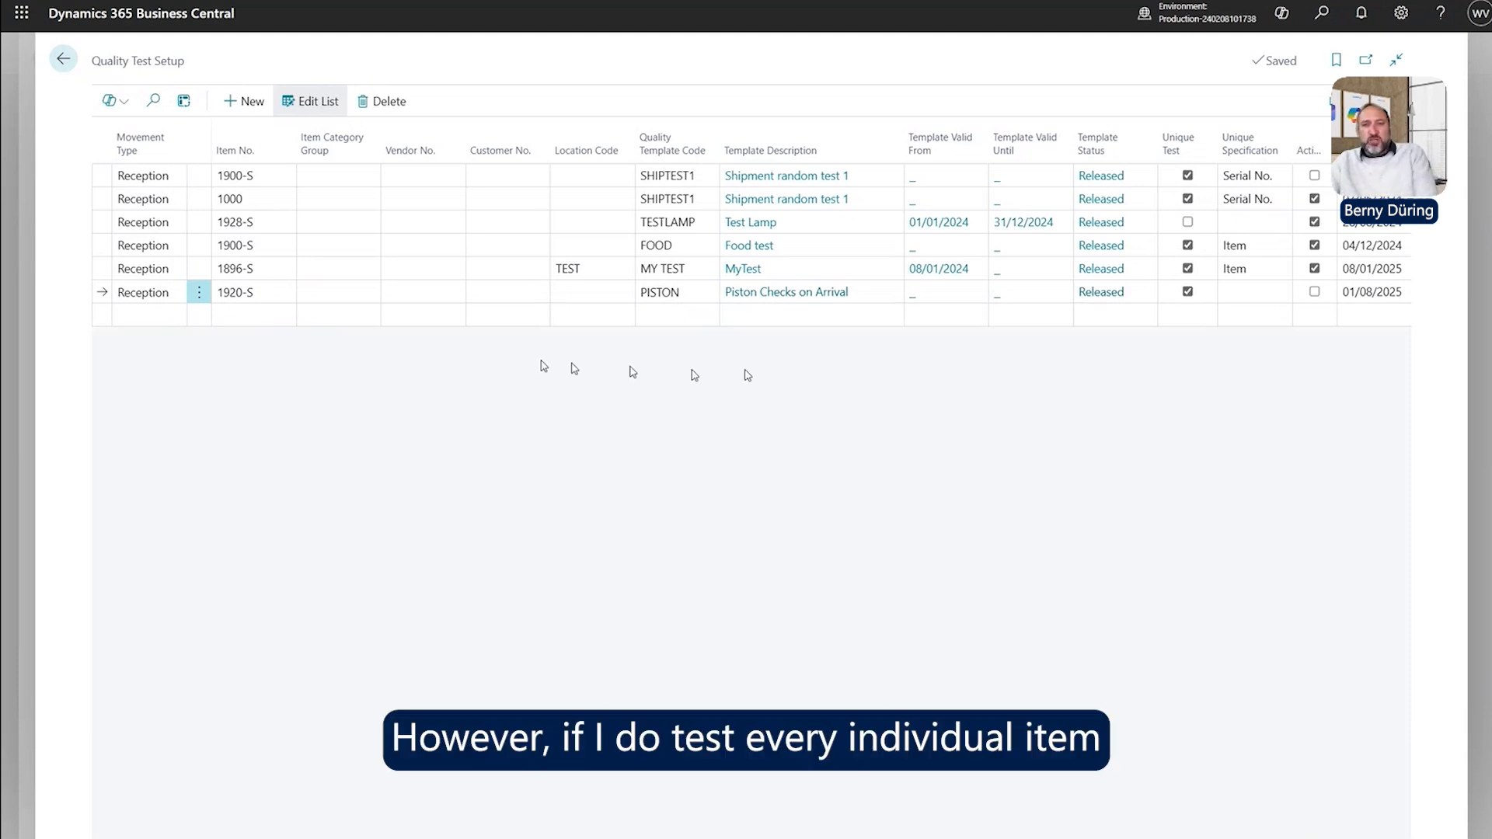
{"action": "left_click", "coordinate": [1188, 293]}
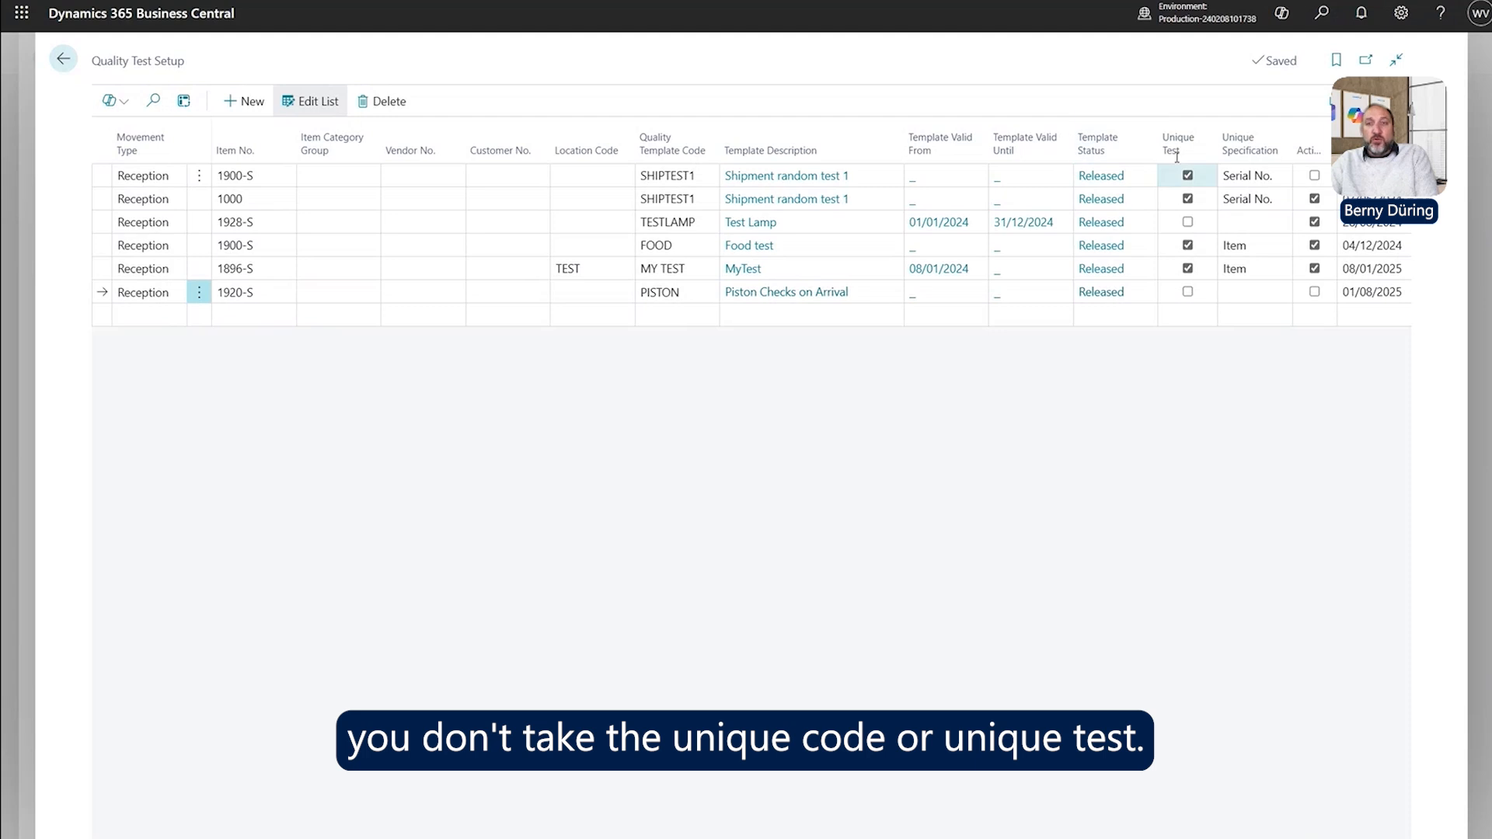
{"action": "left_click", "coordinate": [1189, 294]}
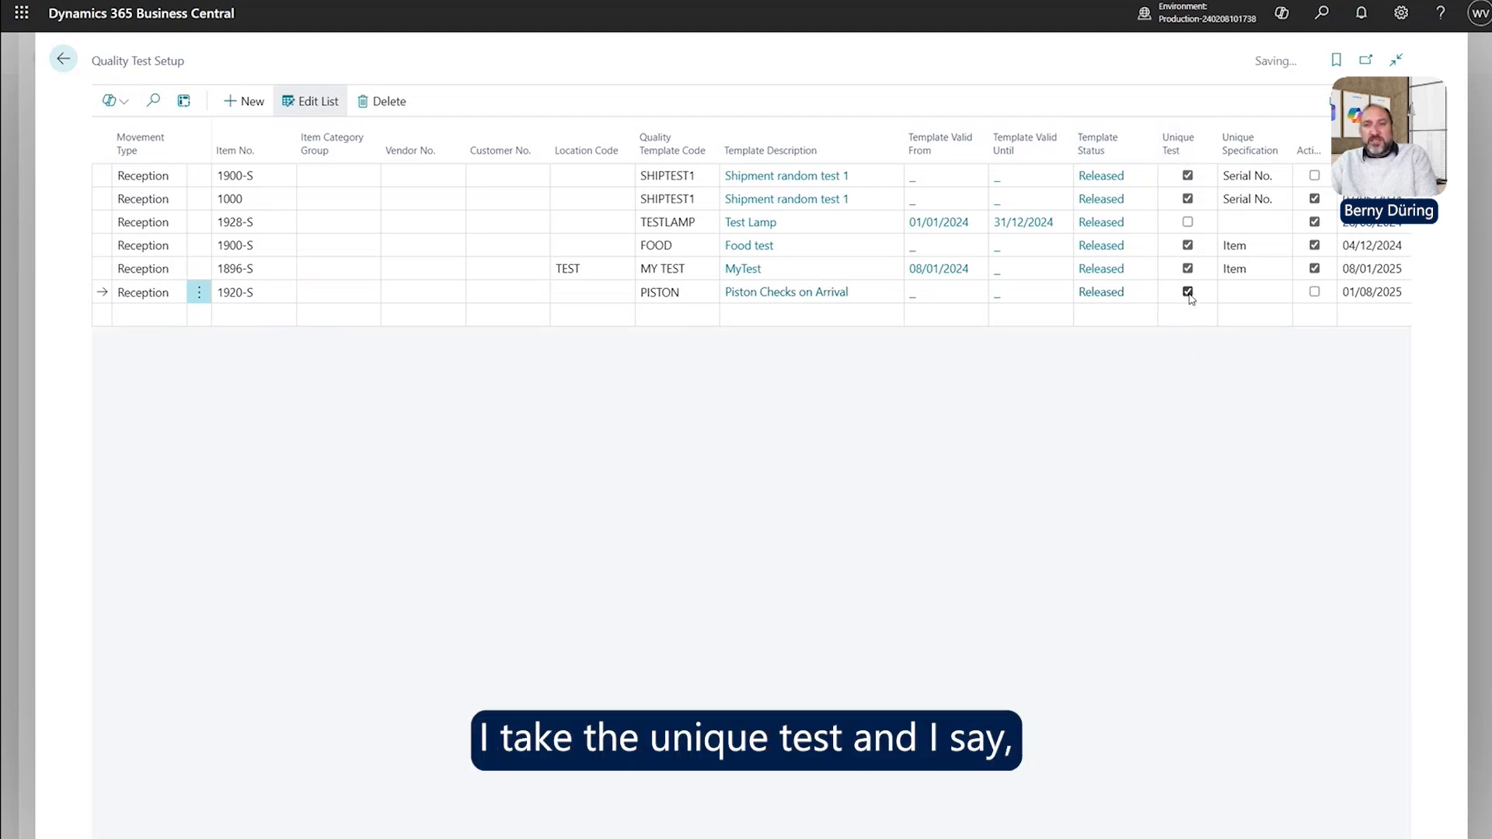
{"action": "left_click", "coordinate": [1237, 290]}
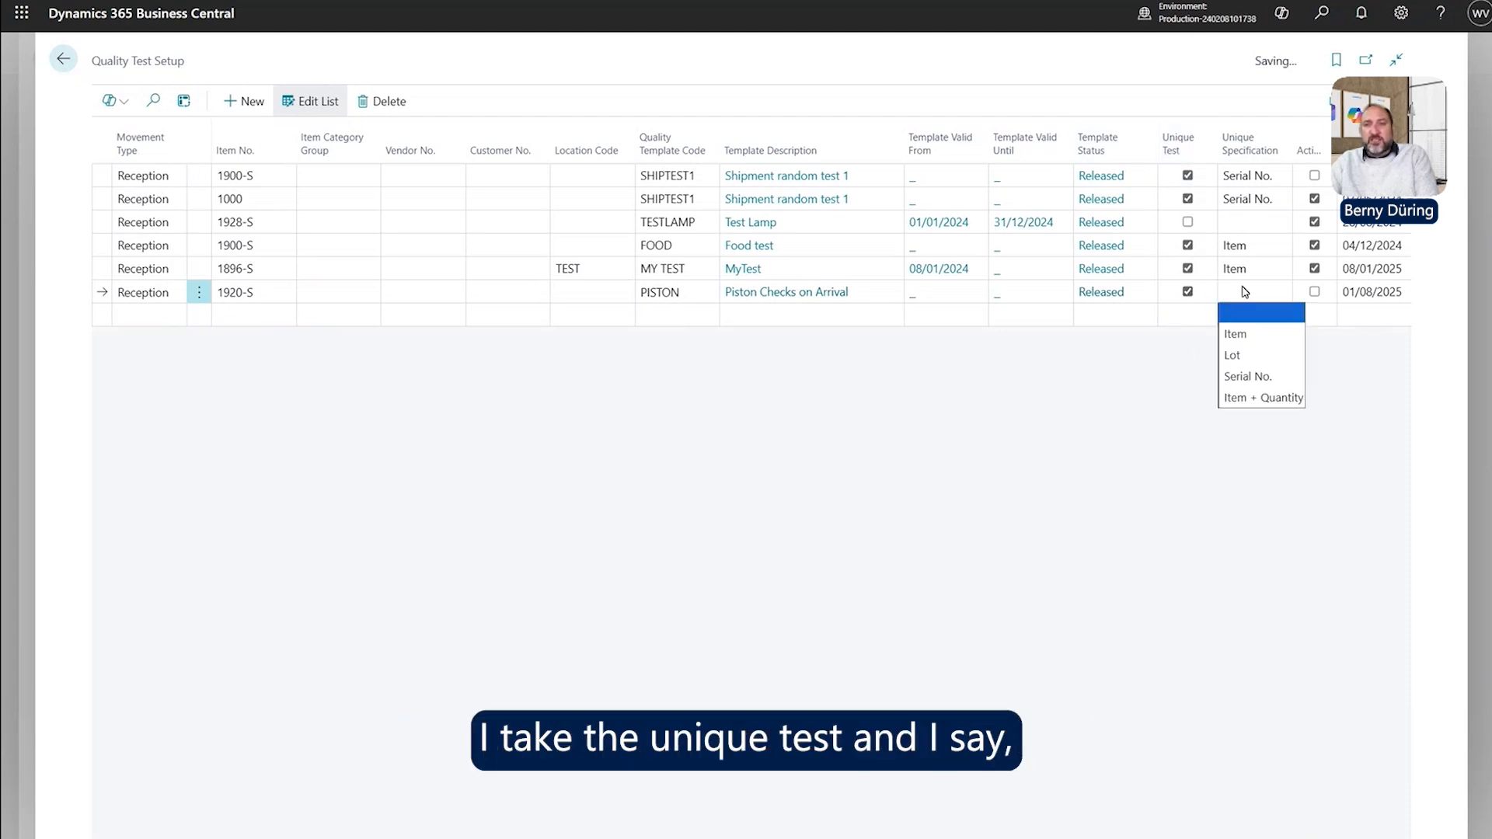
Try Item, Lot and Serial No. as unique specification, finally choosing Item + Quantity.
{"action": "left_click", "coordinate": [1264, 333]}
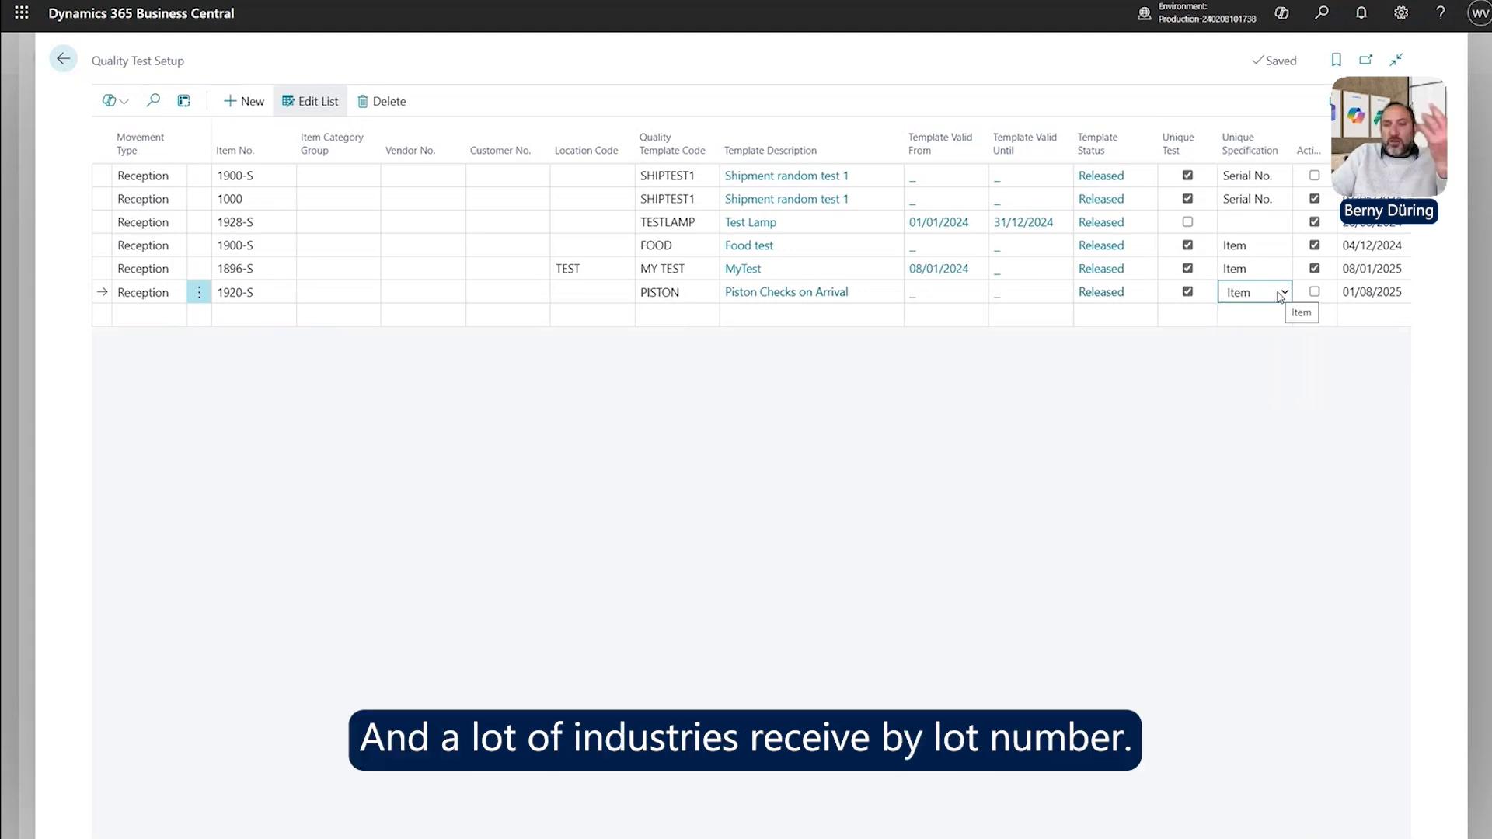
{"action": "left_click", "coordinate": [1279, 294]}
{"action": "left_click", "coordinate": [1265, 350]}
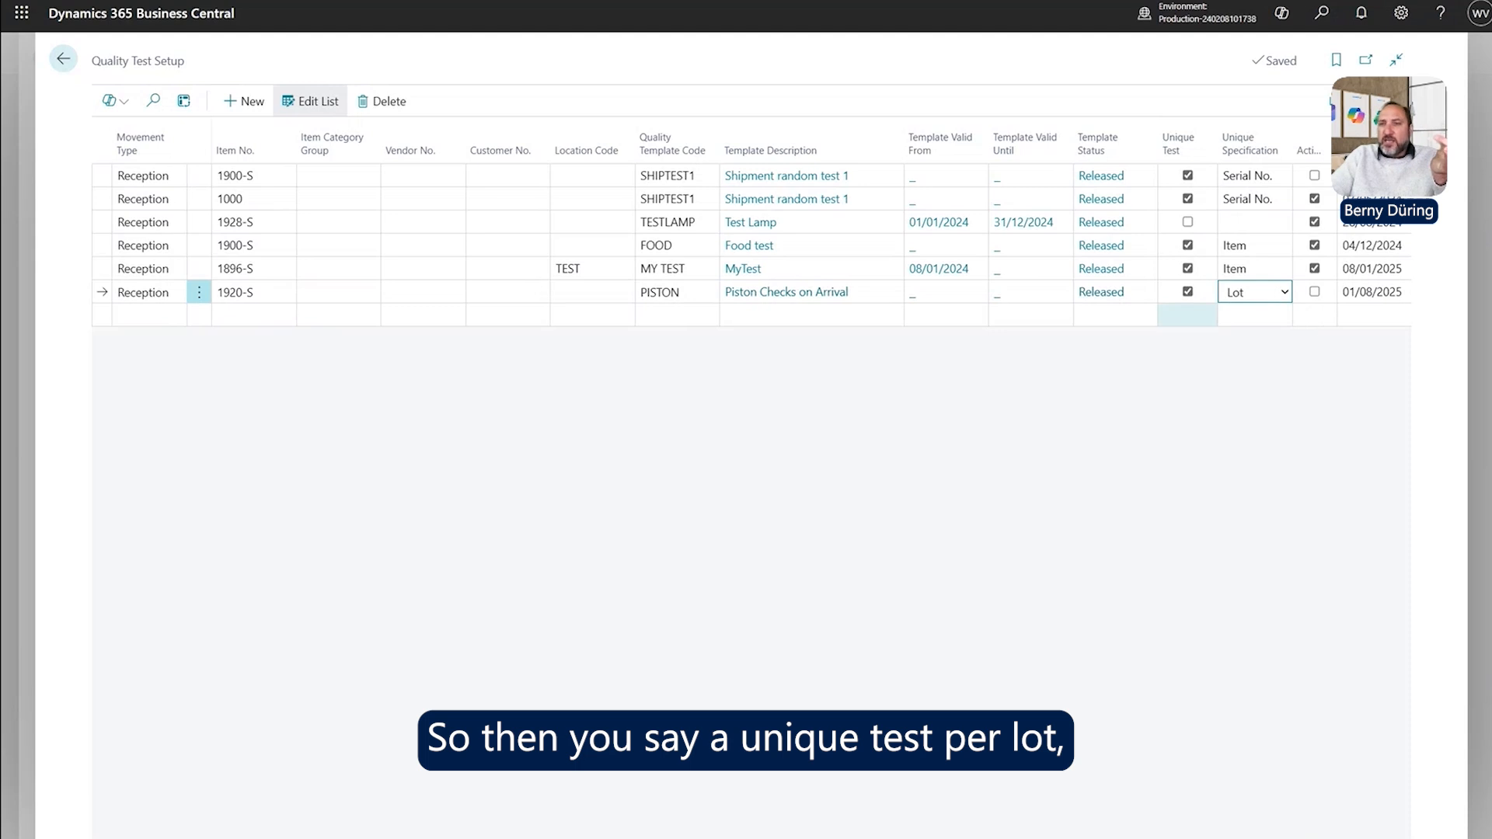
{"action": "left_click", "coordinate": [1286, 295]}
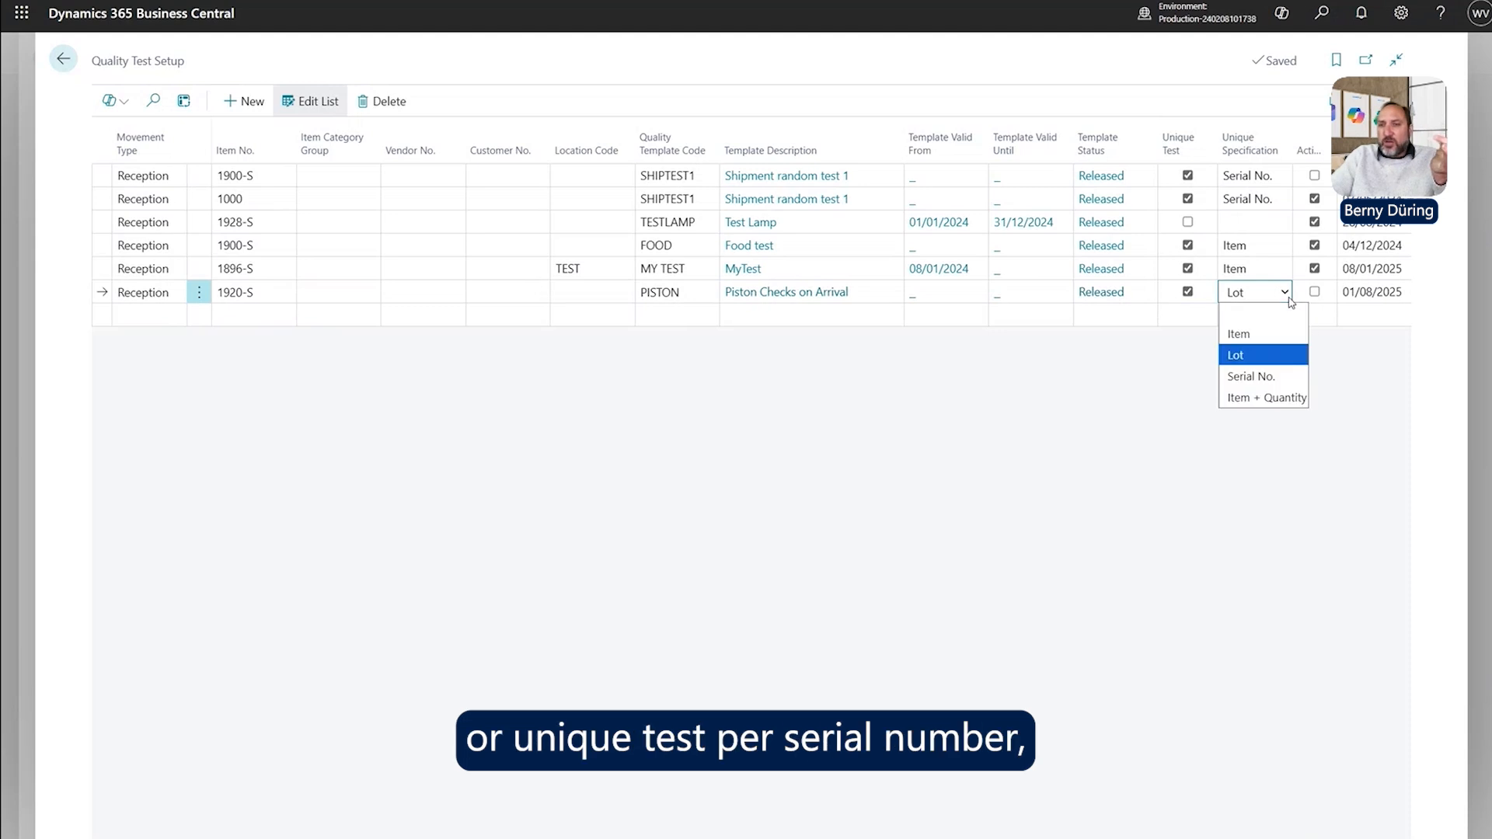
{"action": "left_click", "coordinate": [1283, 377]}
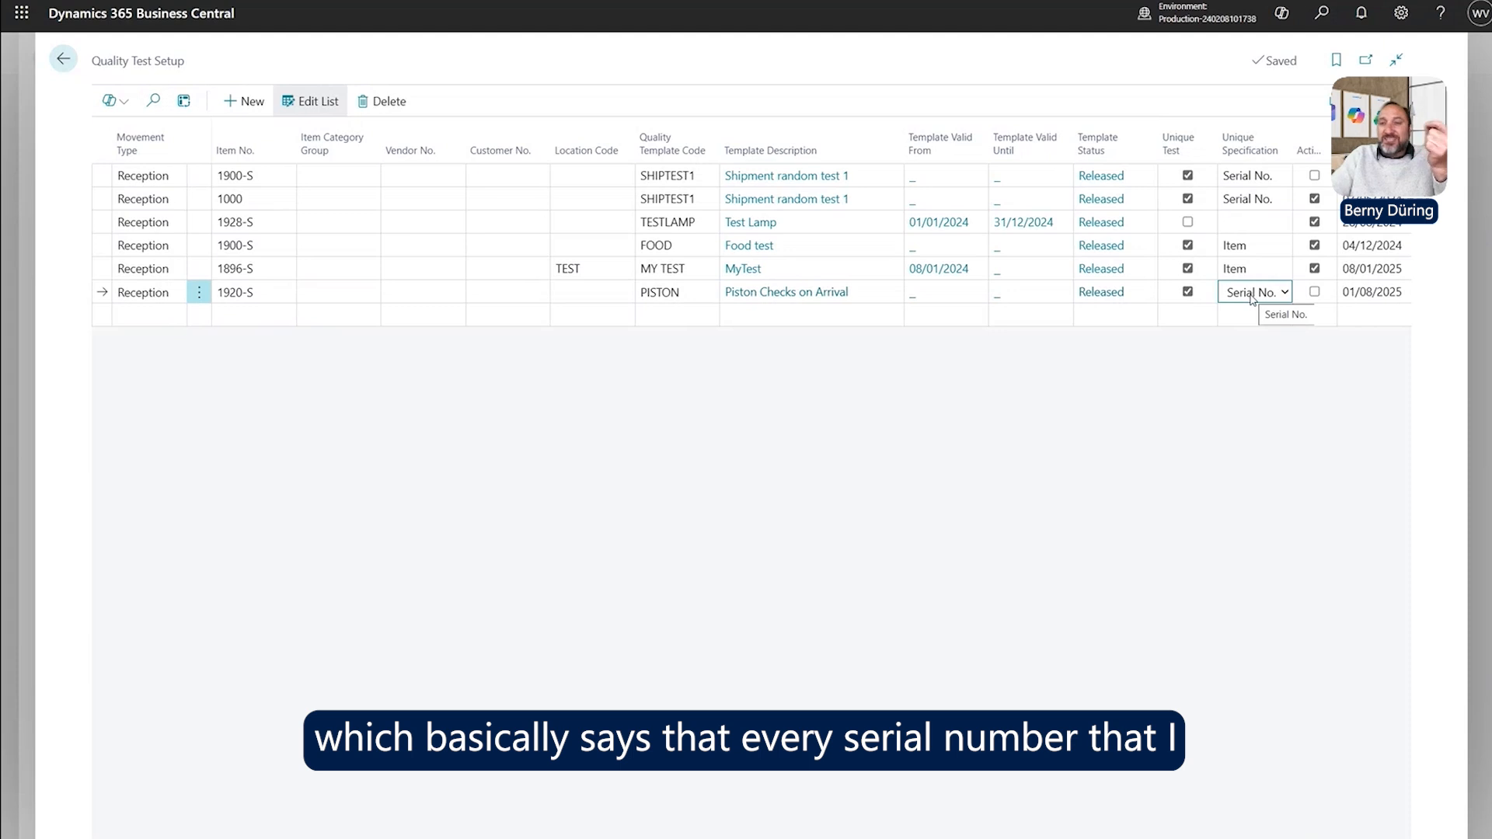
{"action": "left_click", "coordinate": [1251, 299]}
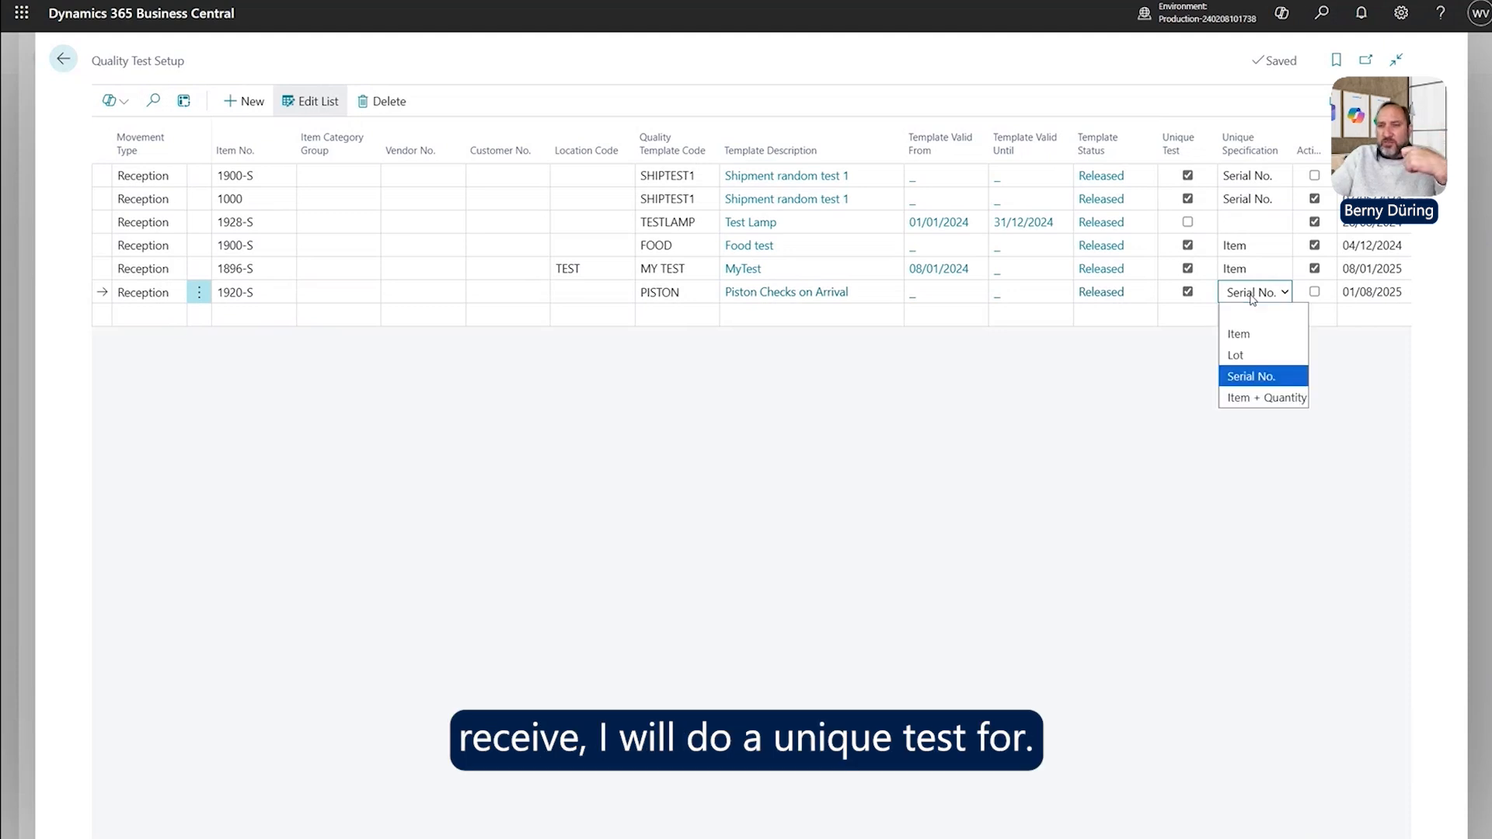
{"action": "left_click", "coordinate": [1266, 398]}
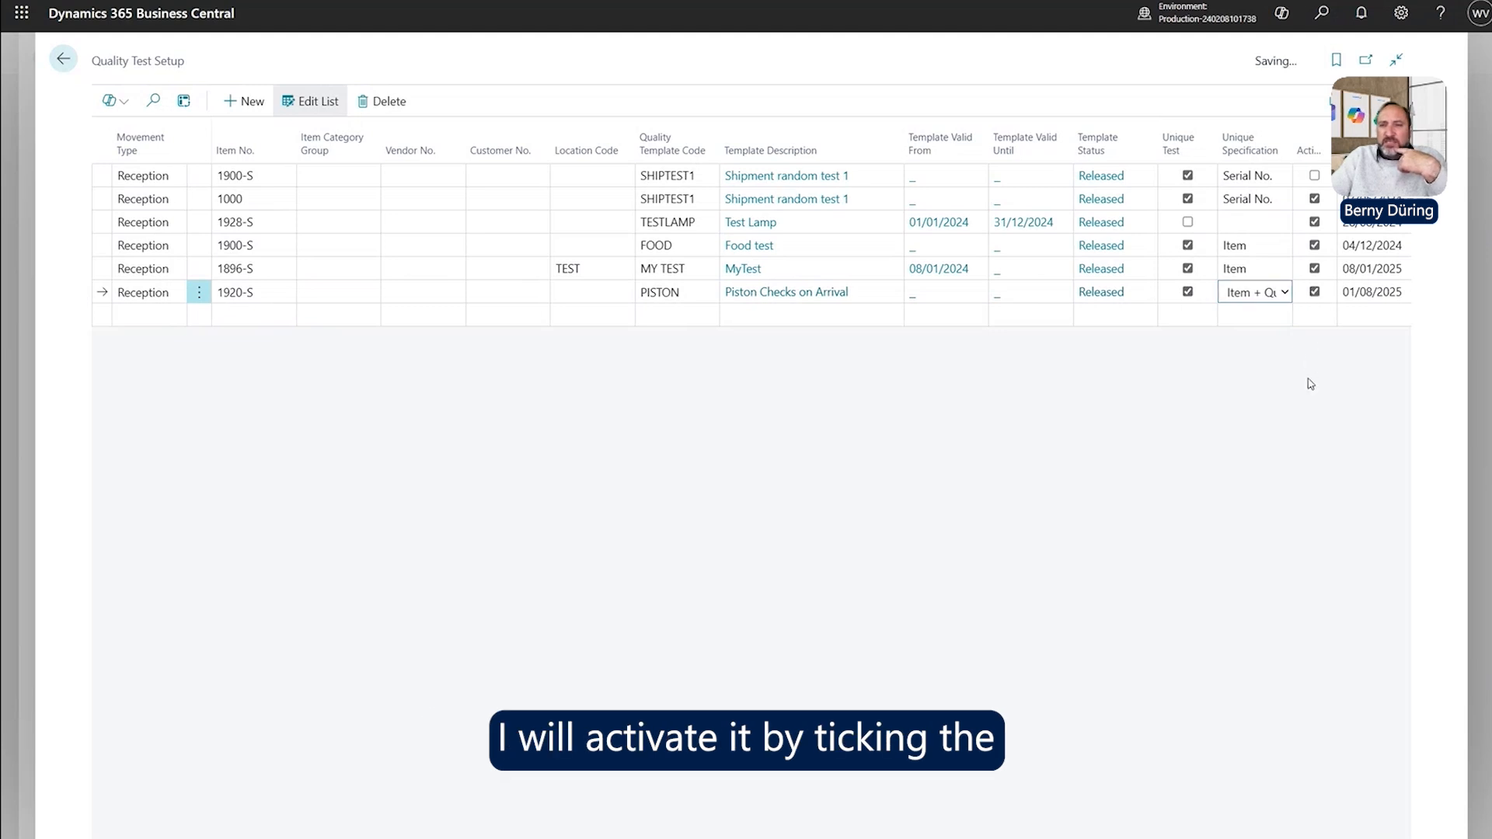
Change the unique specification back to Item and close Quality Test Setup.
{"action": "left_click", "coordinate": [1275, 292]}
{"action": "left_click", "coordinate": [1240, 334]}
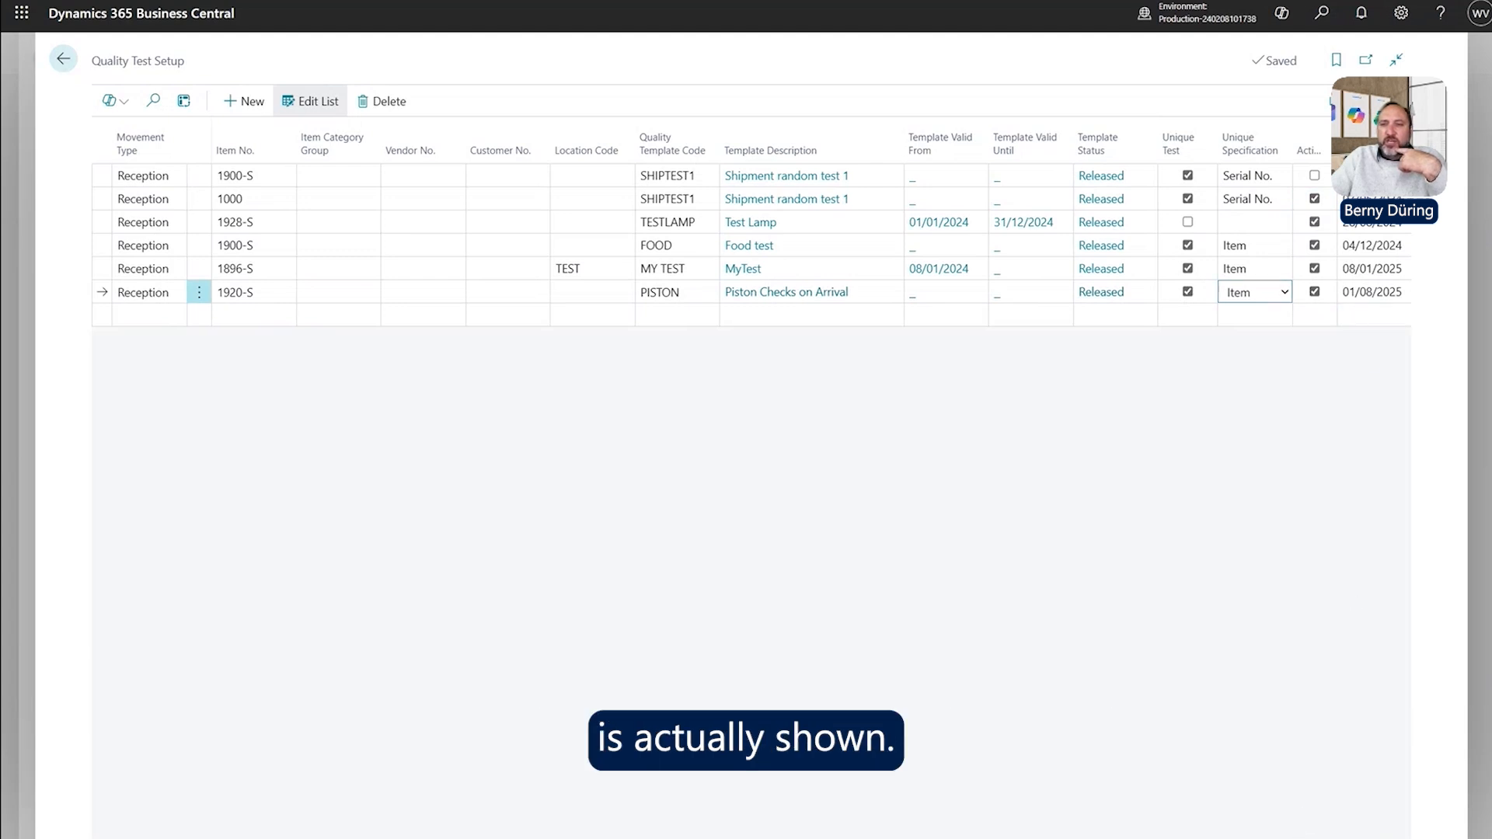
{"action": "scroll", "coordinate": [1316, 420], "scroll_direction": "right", "scroll_amount": 3}
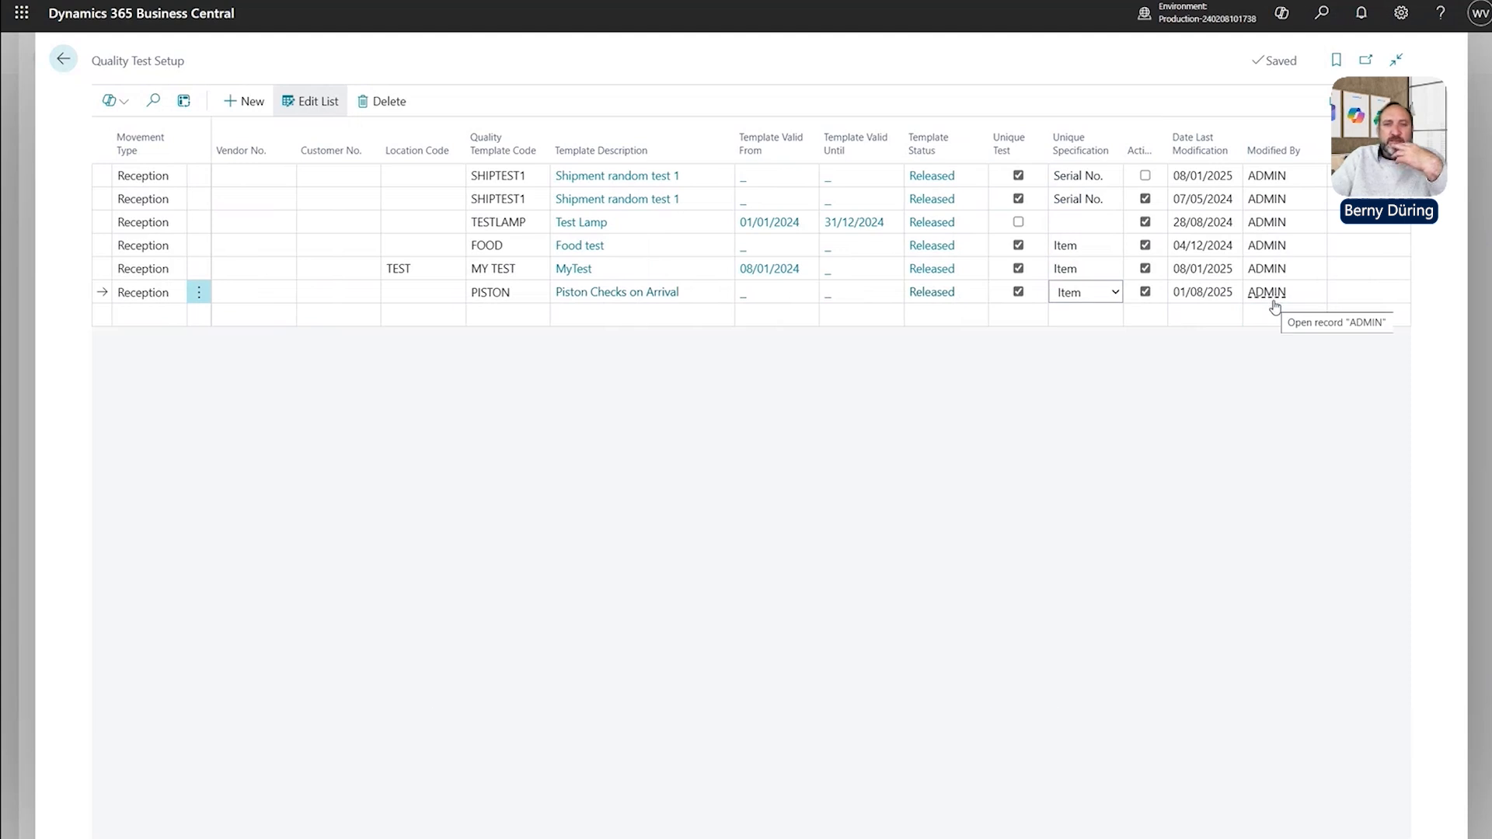
{"action": "scroll", "coordinate": [1276, 307], "scroll_direction": "left", "scroll_amount": 3}
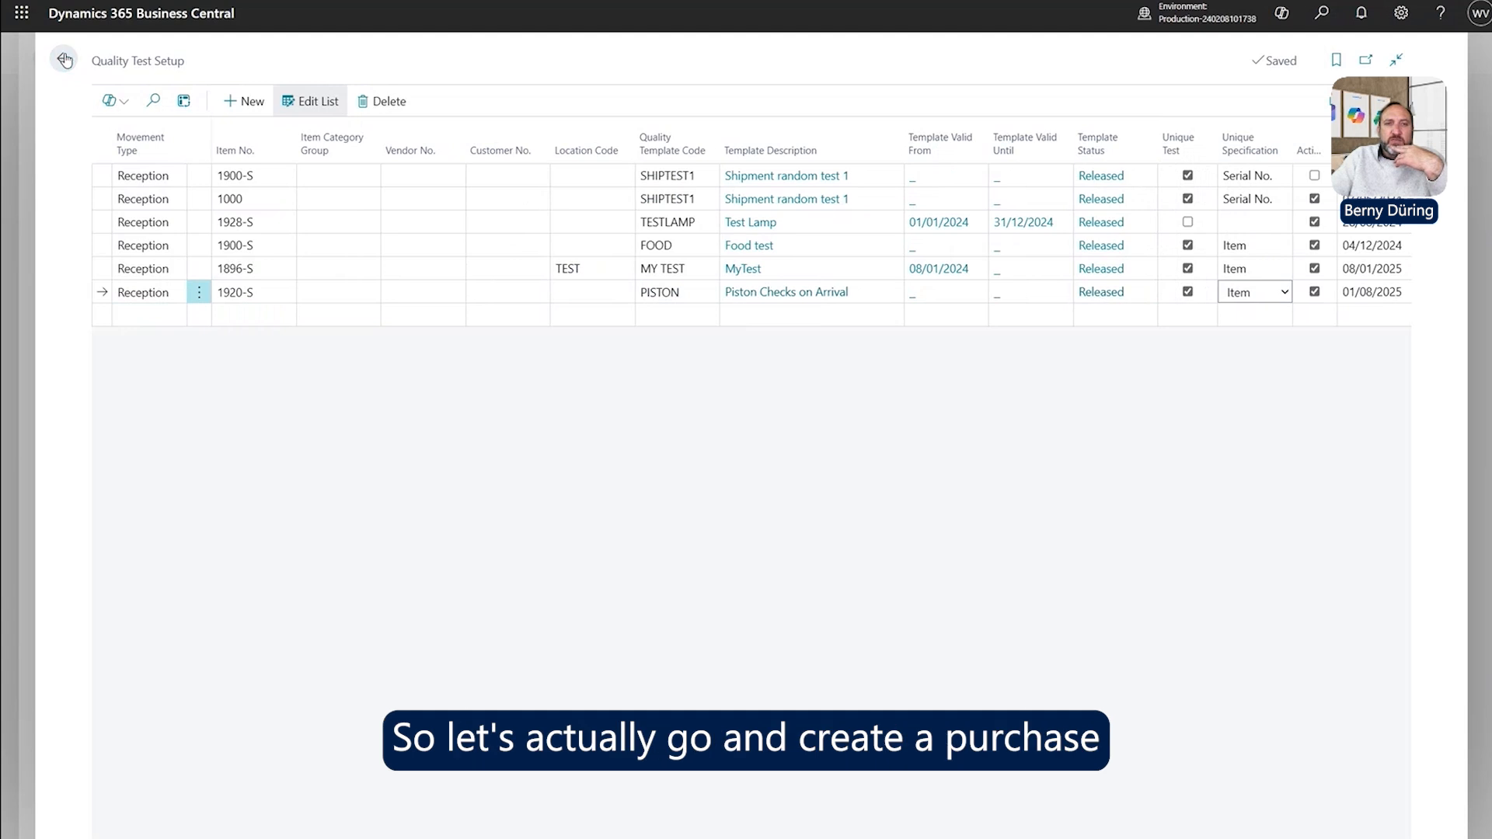
{"action": "left_click", "coordinate": [64, 60]}
Leave quality setup and start a new purchase order, entering the vendor invoice number.
{"action": "left_click", "coordinate": [66, 58]}
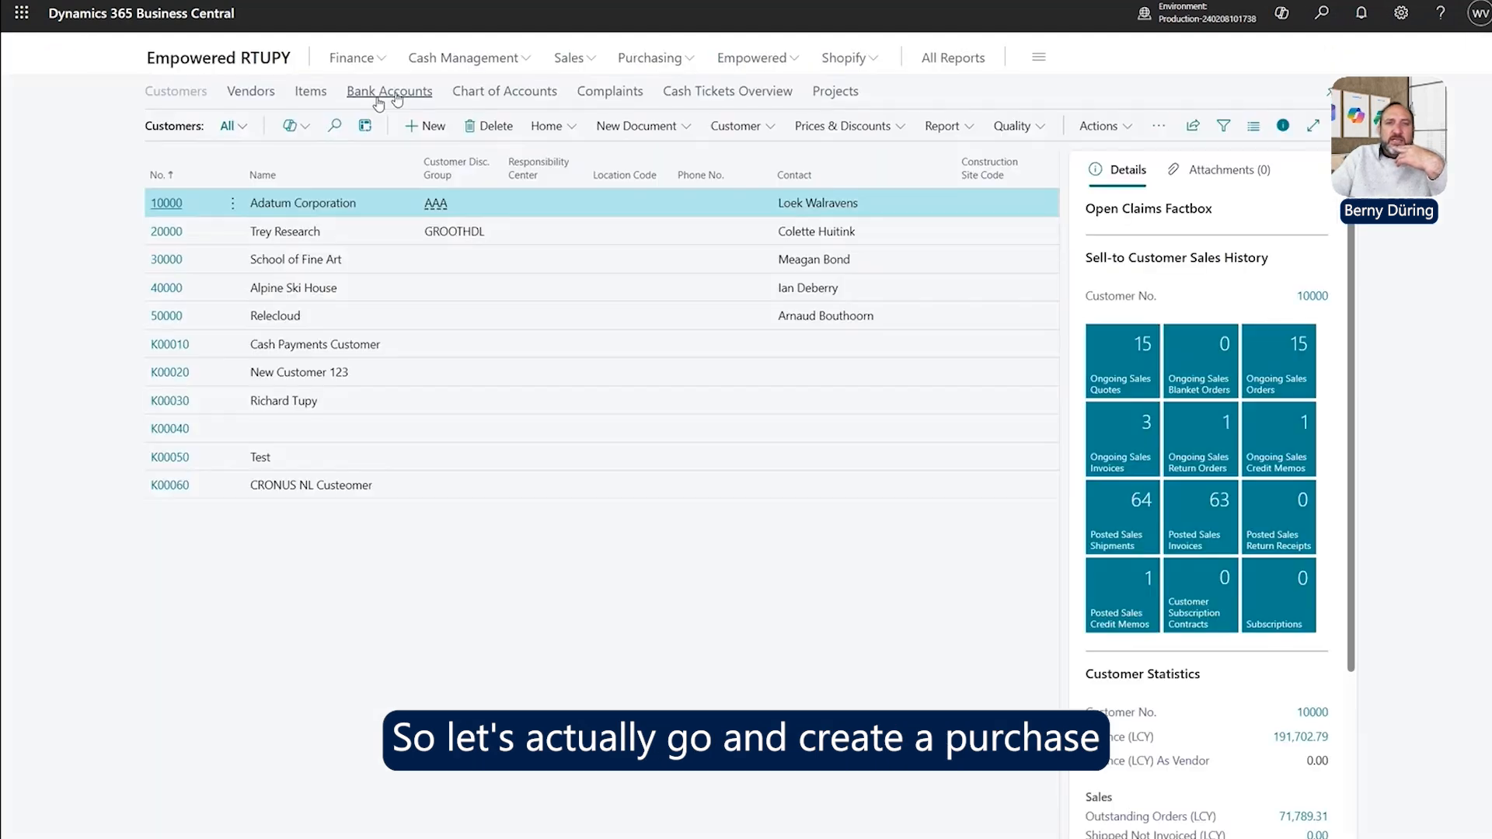
{"action": "left_click", "coordinate": [645, 58]}
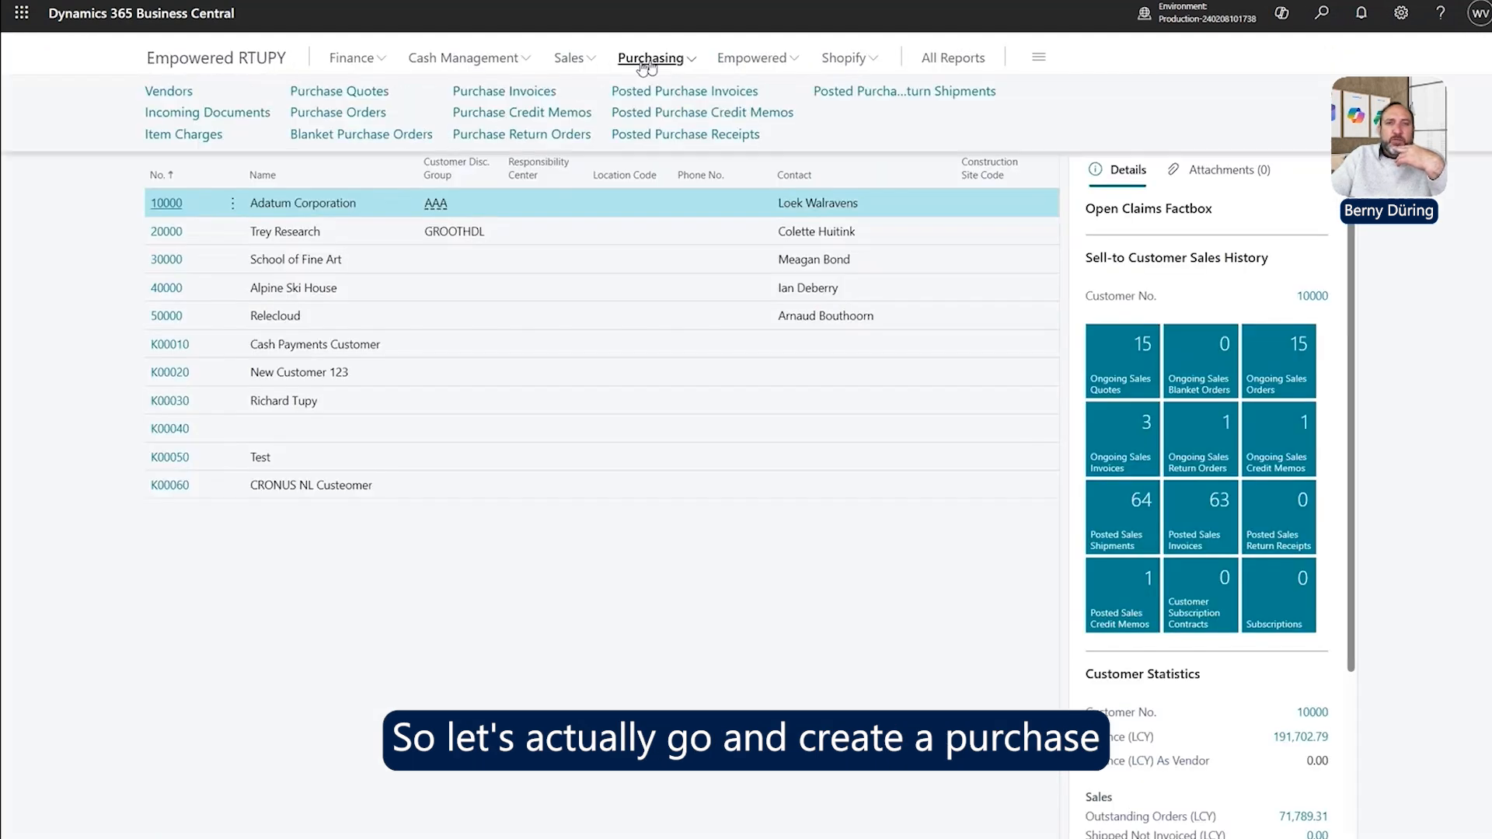
{"action": "left_click", "coordinate": [354, 114]}
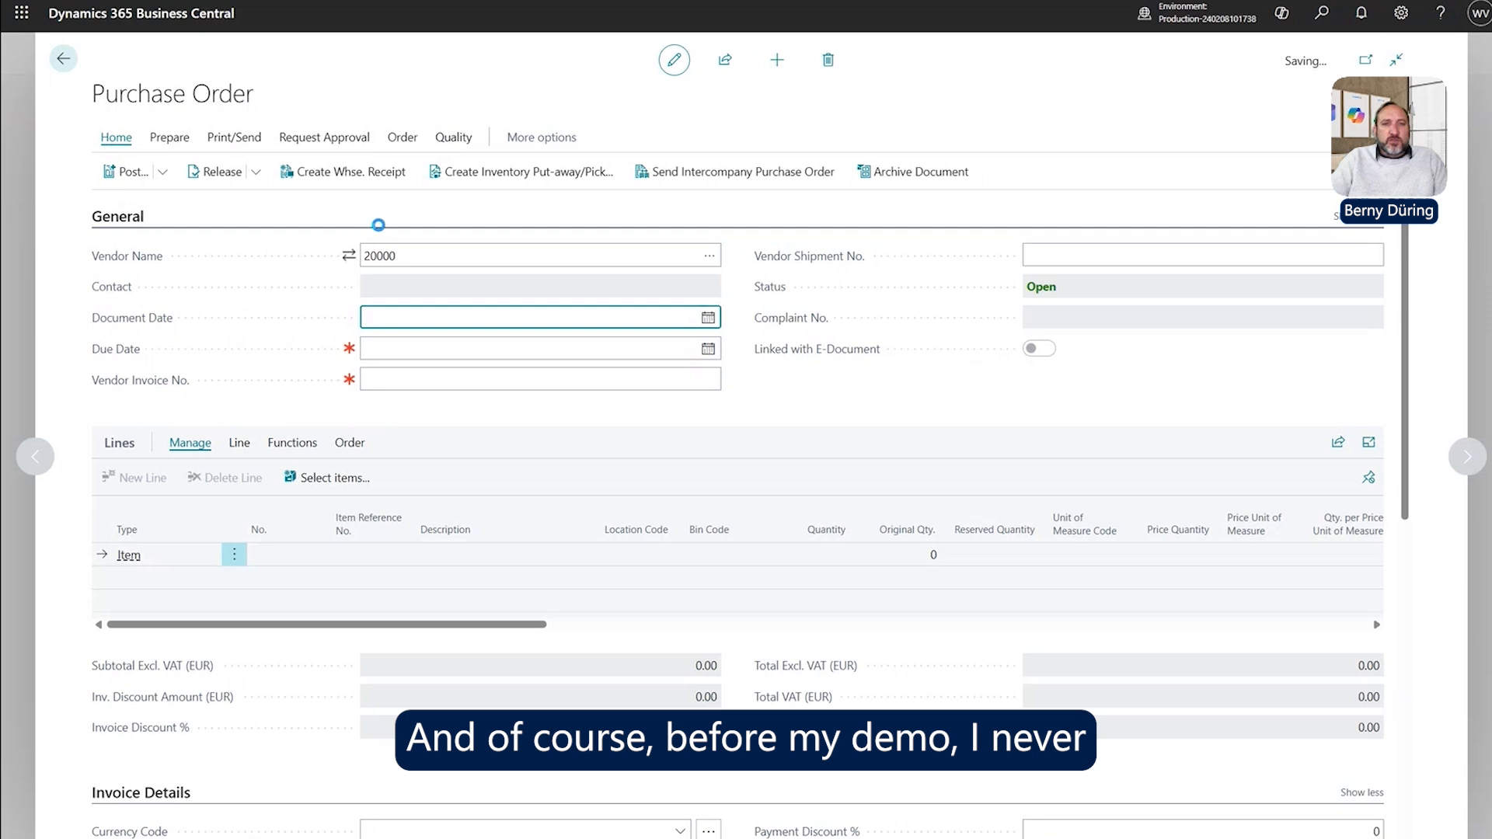
{"action": "type", "text": "5644654"}
{"action": "key", "text": "Tab"}
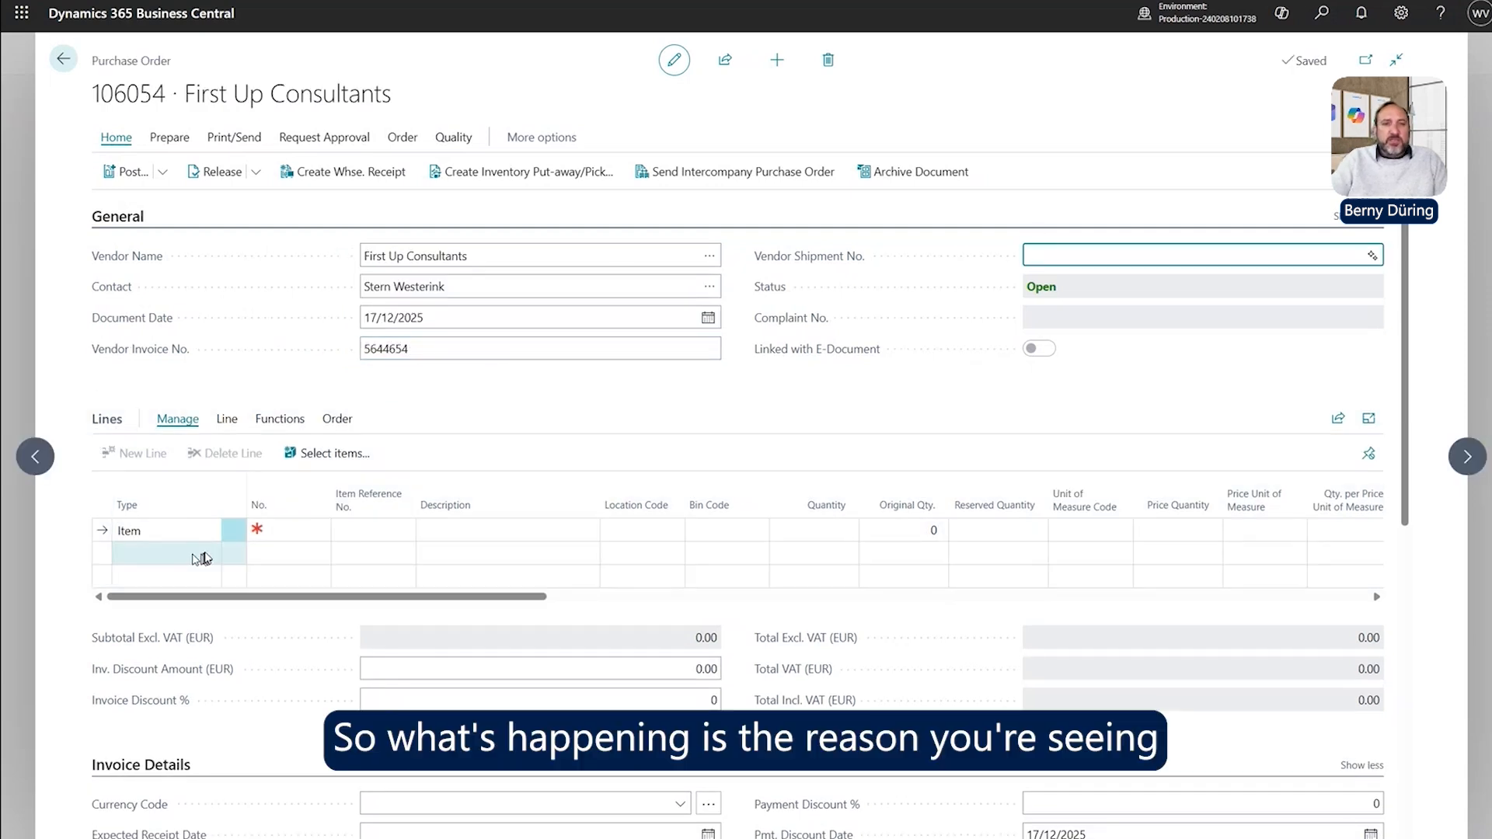
Set the first order line to type Item with item 1920-S.
{"action": "left_click", "coordinate": [288, 532]}
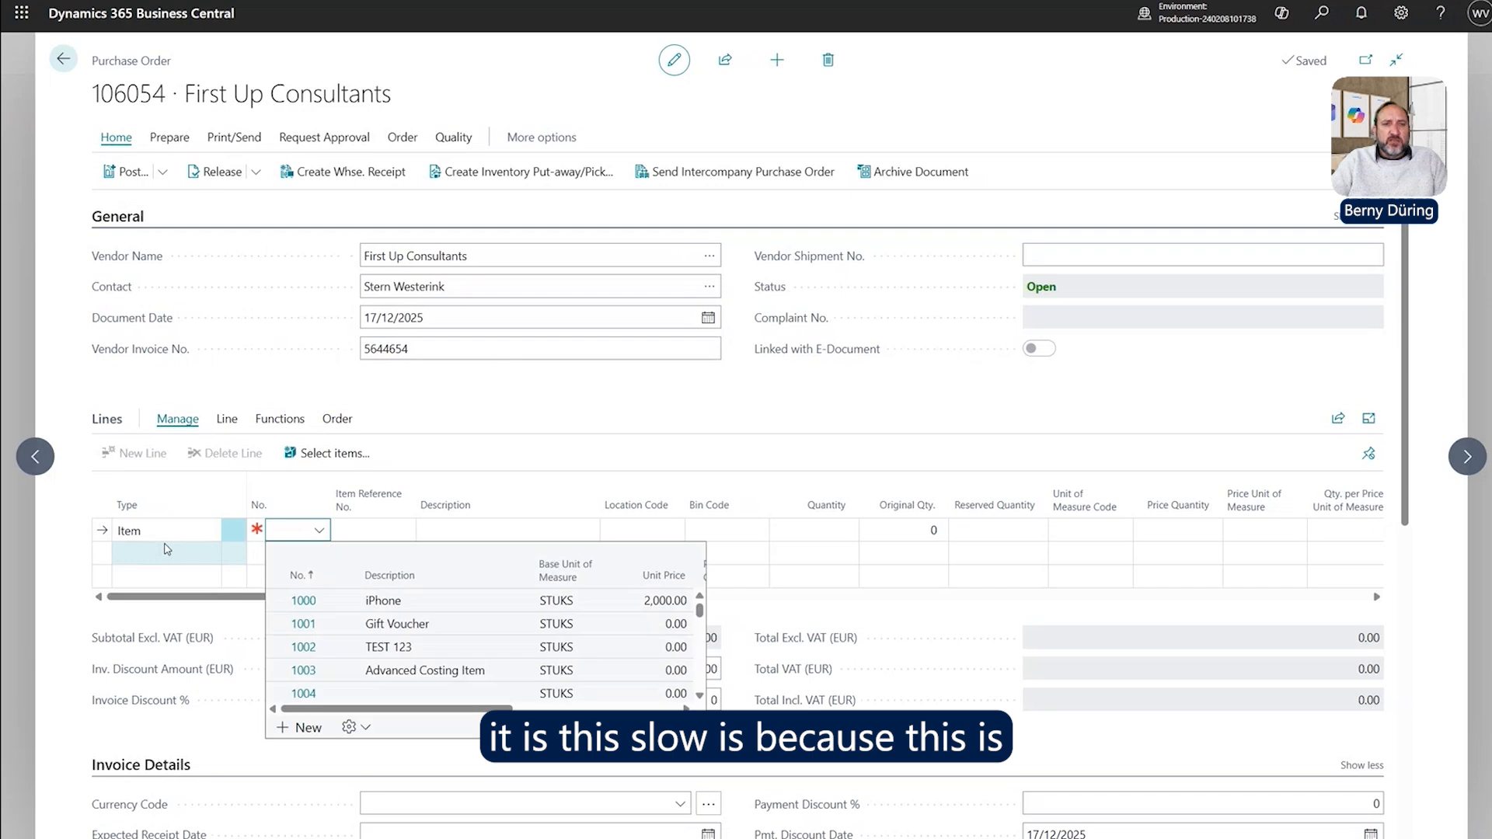
{"action": "left_click", "coordinate": [164, 544]}
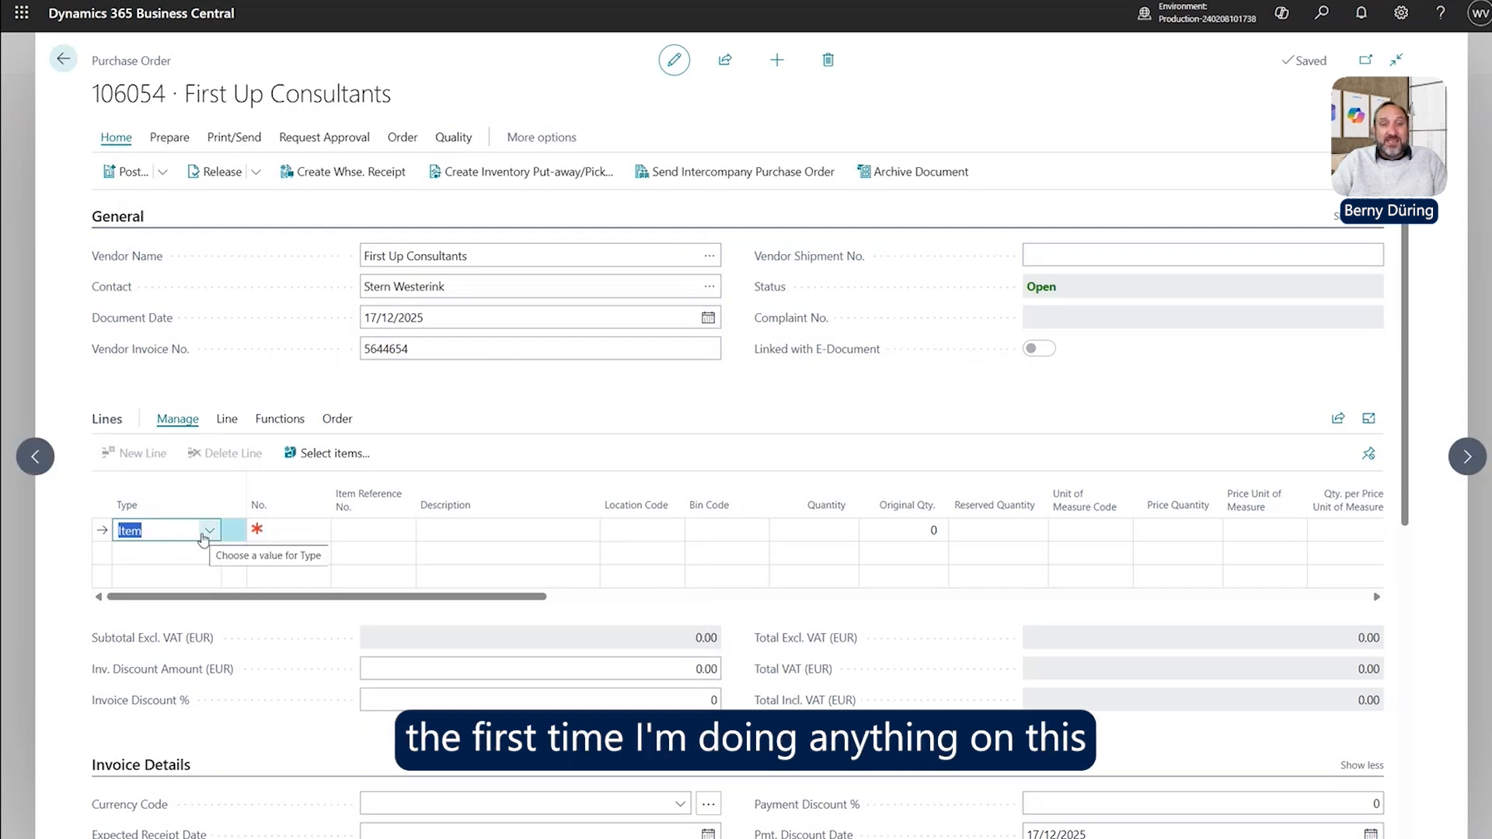
{"action": "left_click", "coordinate": [203, 538]}
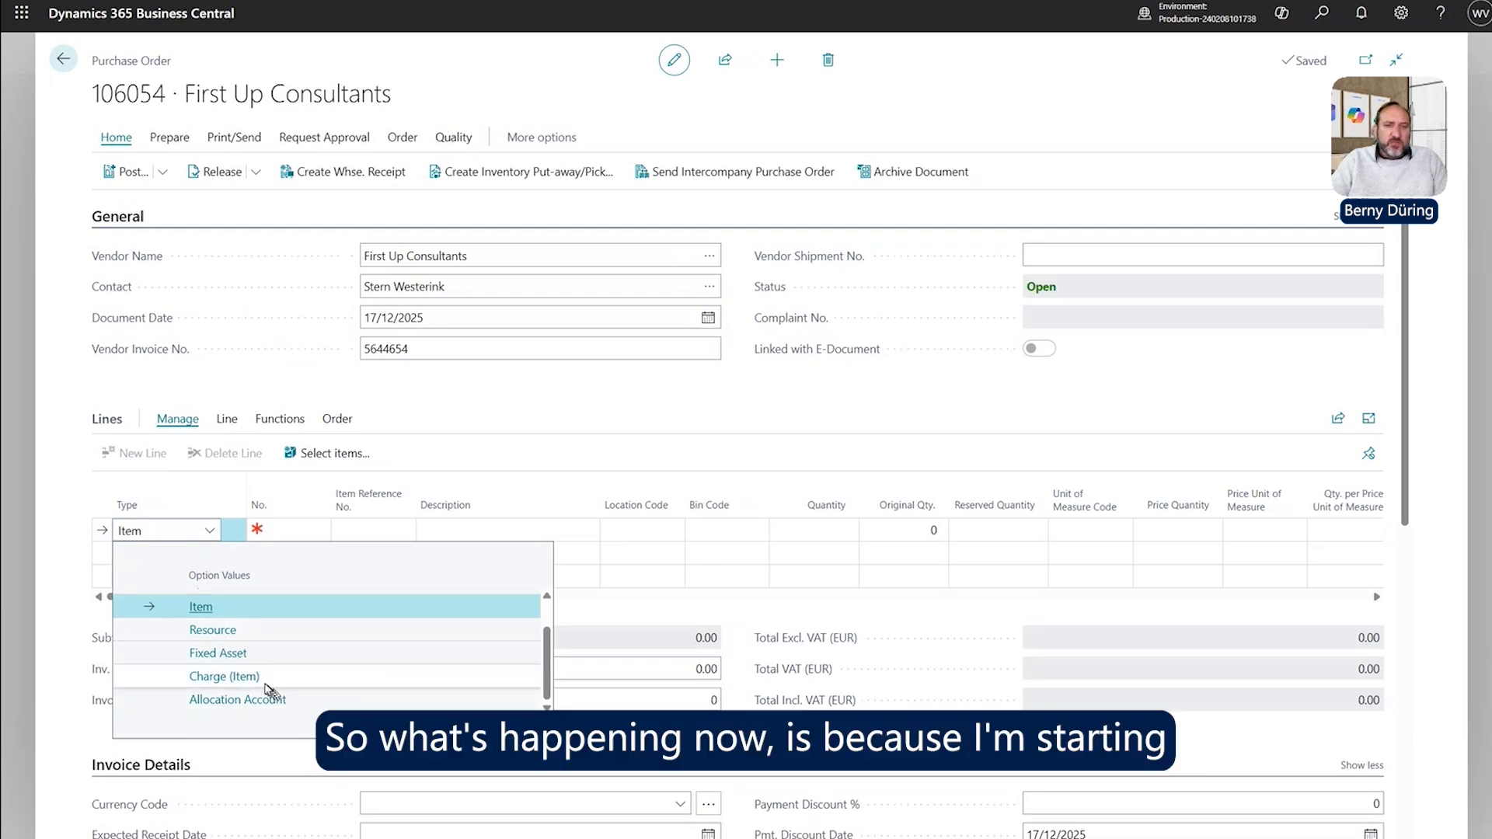
{"action": "left_click", "coordinate": [289, 530]}
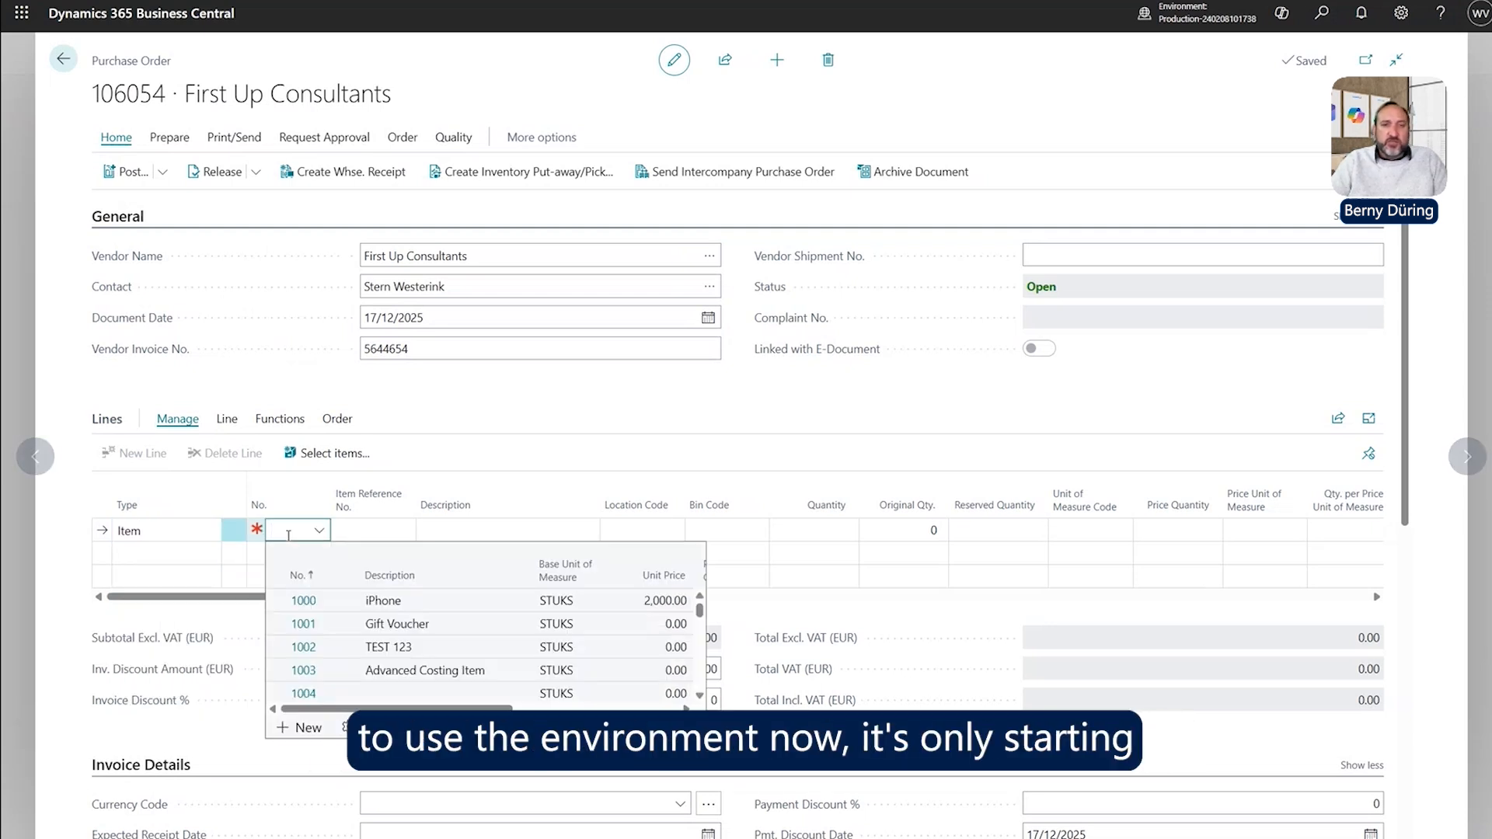
{"action": "type", "text": "1920"}
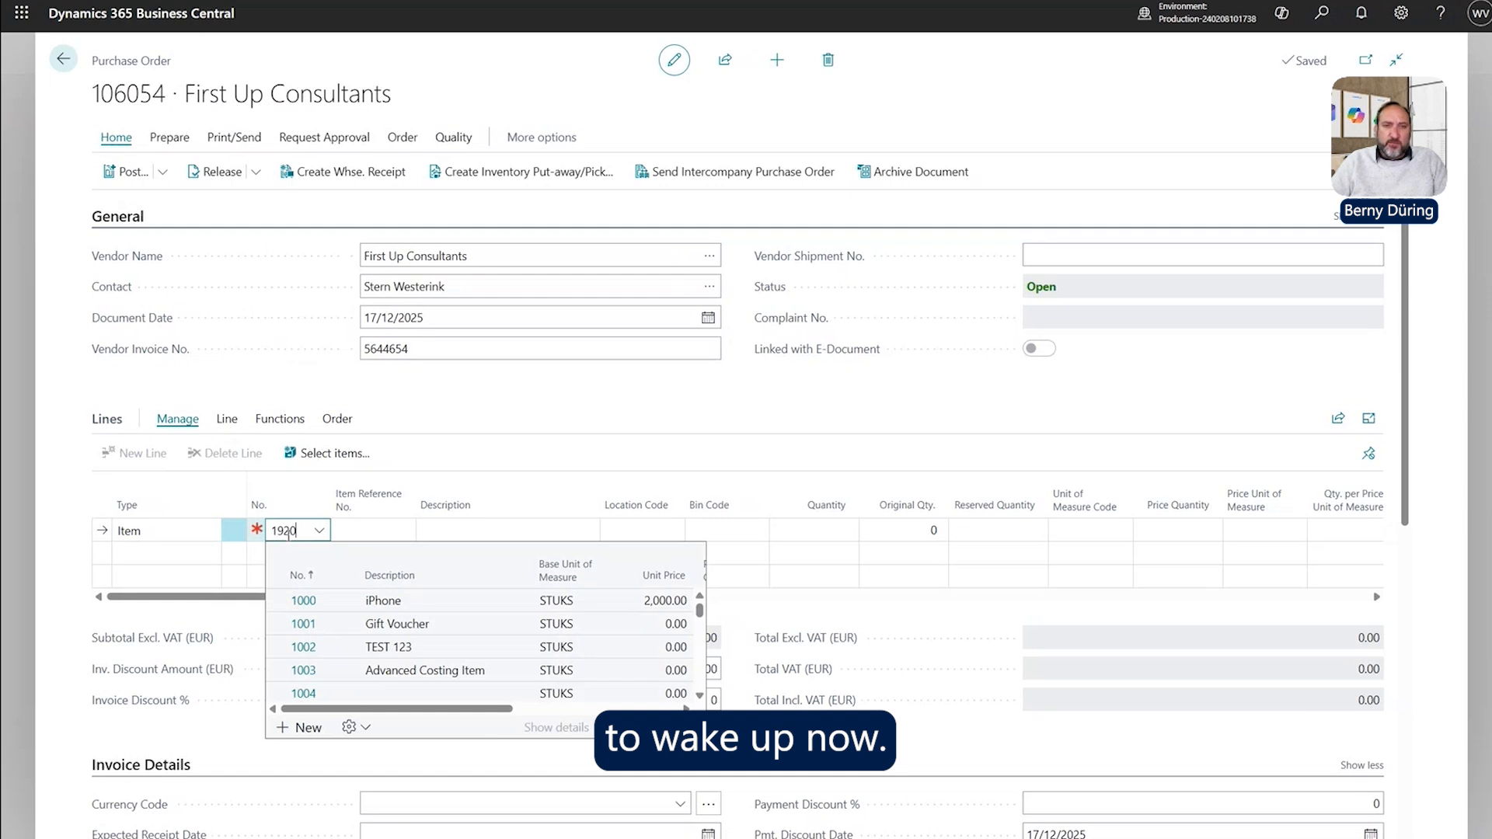
{"action": "key", "text": "Tab"}
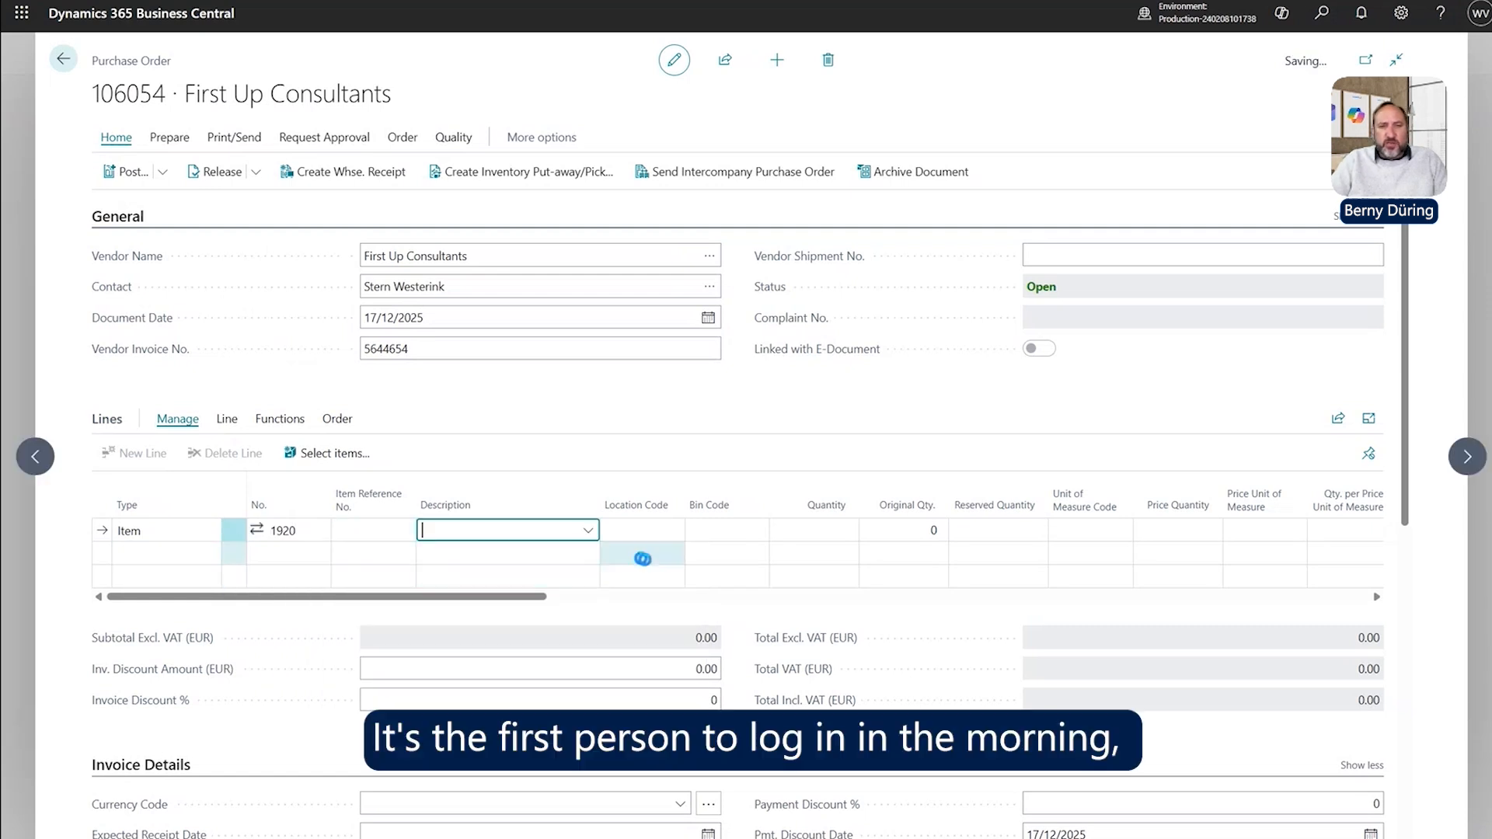
Set the line quantity to 2, correcting the initial entry of 1.
{"action": "key", "text": "Tab"}
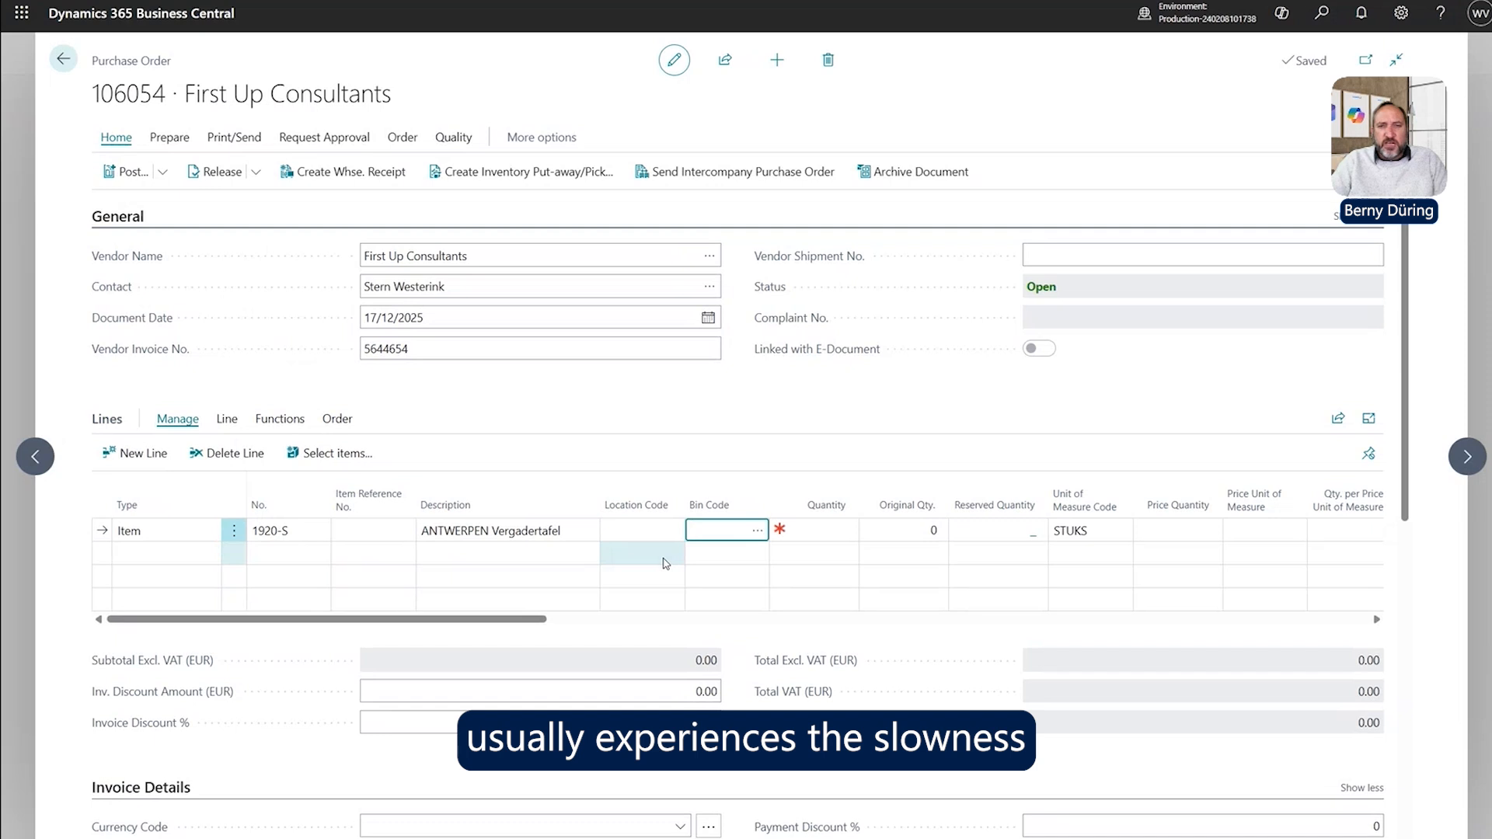
{"action": "key", "text": "Tab"}
{"action": "type", "text": "1"}
{"action": "key", "text": "Tab"}
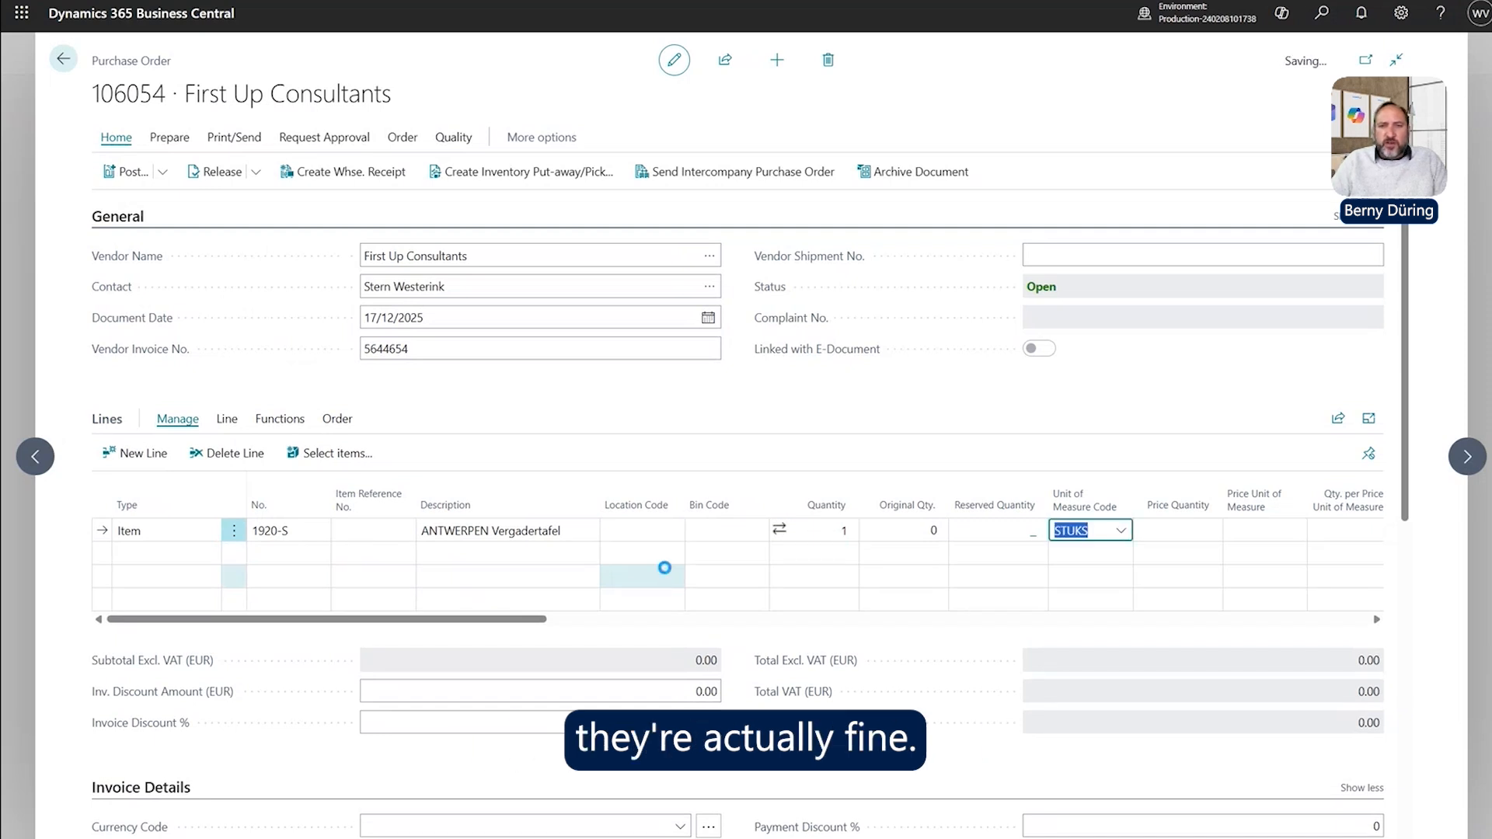
{"action": "key", "text": "shift+Tab"}
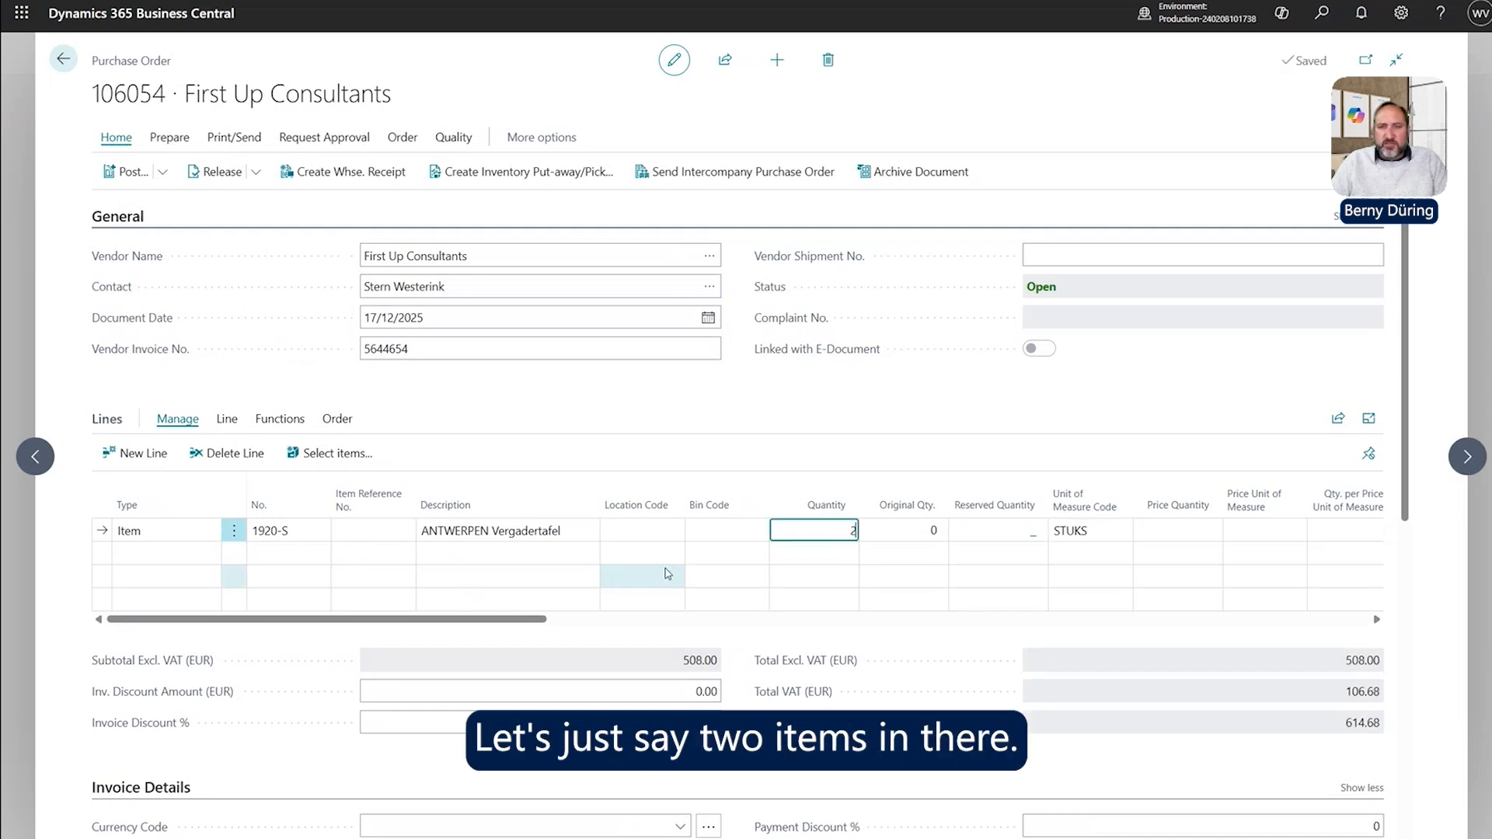
{"action": "type", "text": "2"}
{"action": "key", "text": "Tab"}
Set the line location to HOOFD- and discard the empty extra line.
{"action": "left_click", "coordinate": [641, 526]}
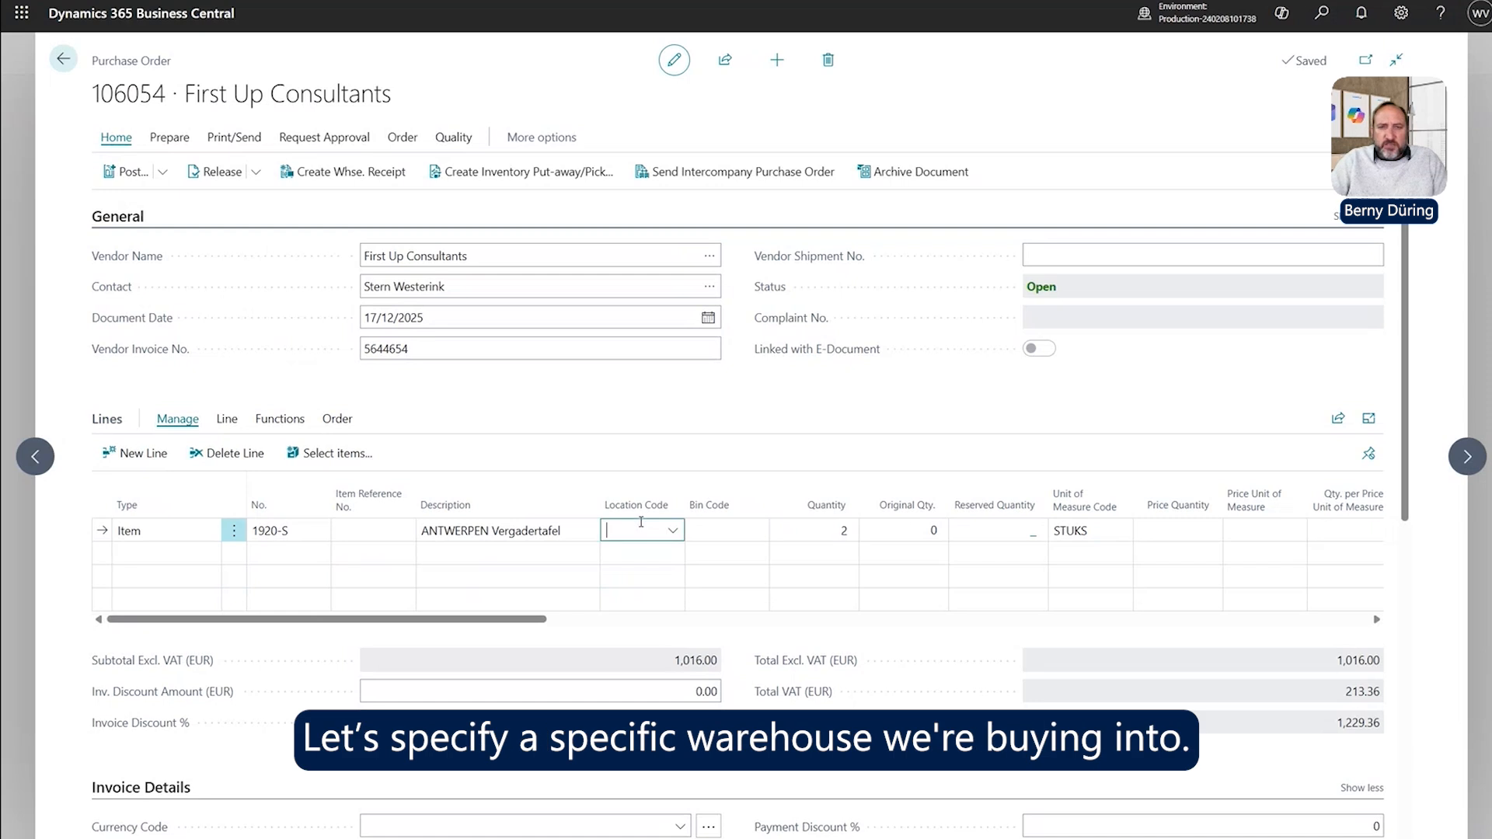
{"action": "left_click", "coordinate": [670, 528]}
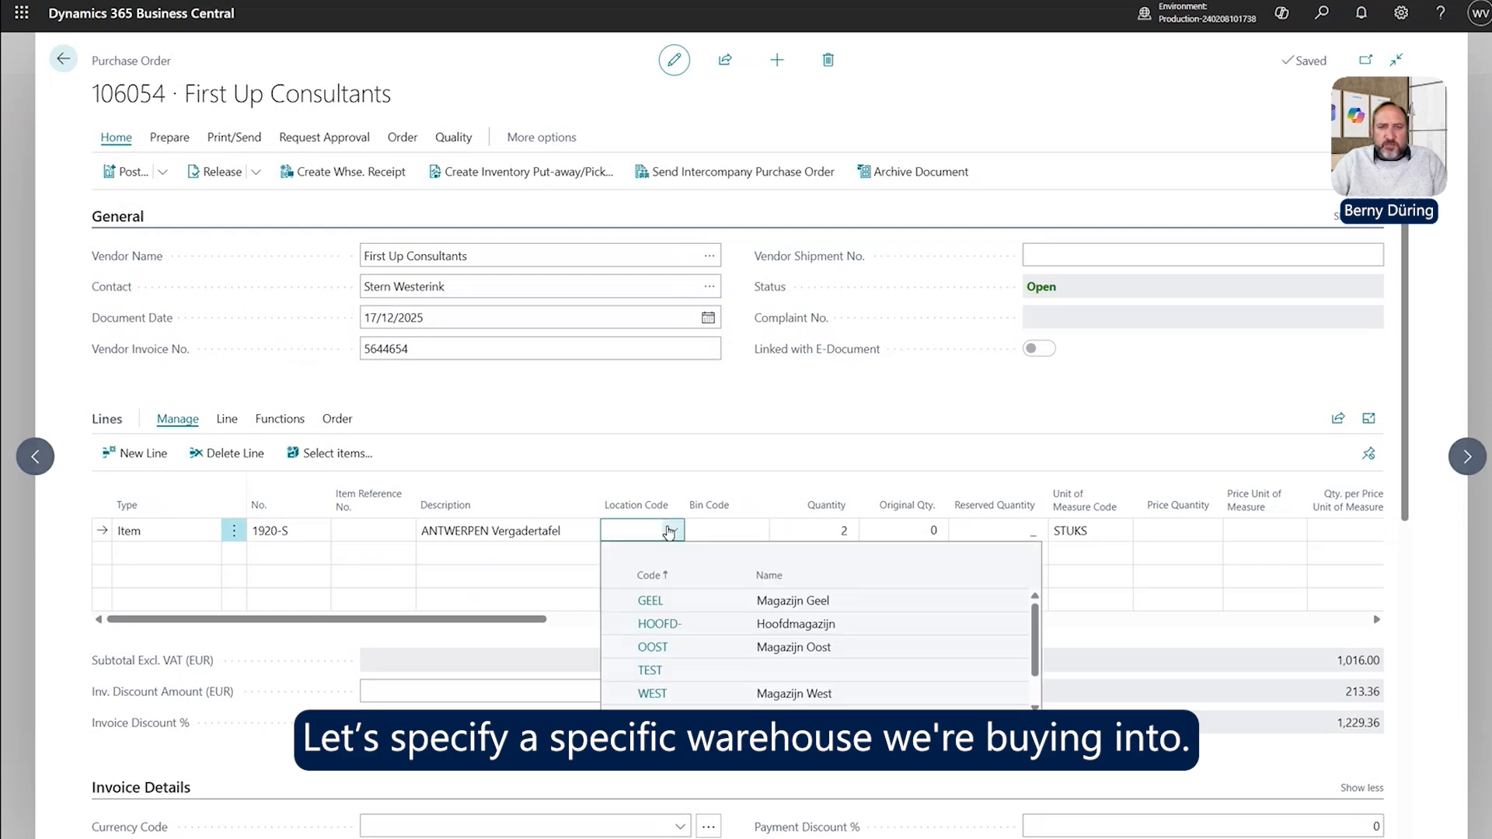
{"action": "left_click", "coordinate": [666, 634]}
{"action": "key", "text": "Tab"}
{"action": "key", "text": "Tab"}
{"action": "key", "text": "Tab"}
{"action": "key", "text": "Tab"}
{"action": "key", "text": "Tab"}
{"action": "key", "text": "Tab"}
{"action": "key", "text": "Tab"}
{"action": "key", "text": "Tab"}
{"action": "key", "text": "Tab"}
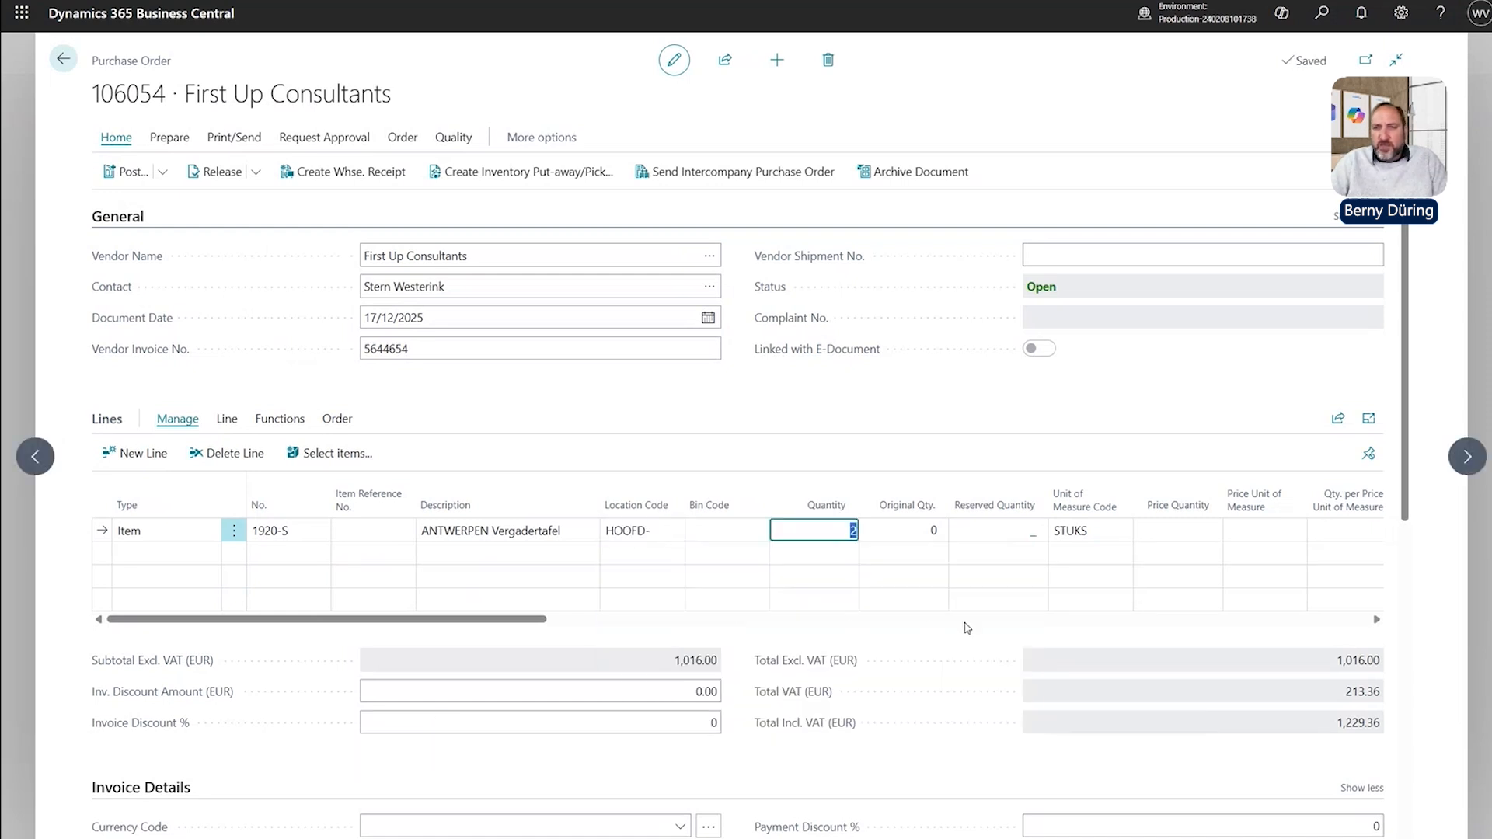
{"action": "key", "text": "Tab"}
{"action": "key", "text": "Tab"}
{"action": "key", "text": "Tab"}
{"action": "key", "text": "Tab"}
{"action": "key", "text": "Tab"}
{"action": "key", "text": "Tab"}
{"action": "key", "text": "Tab"}
{"action": "key", "text": "Tab"}
{"action": "key", "text": "Tab"}
{"action": "key", "text": "Tab"}
{"action": "key", "text": "Tab"}
{"action": "key", "text": "Tab"}
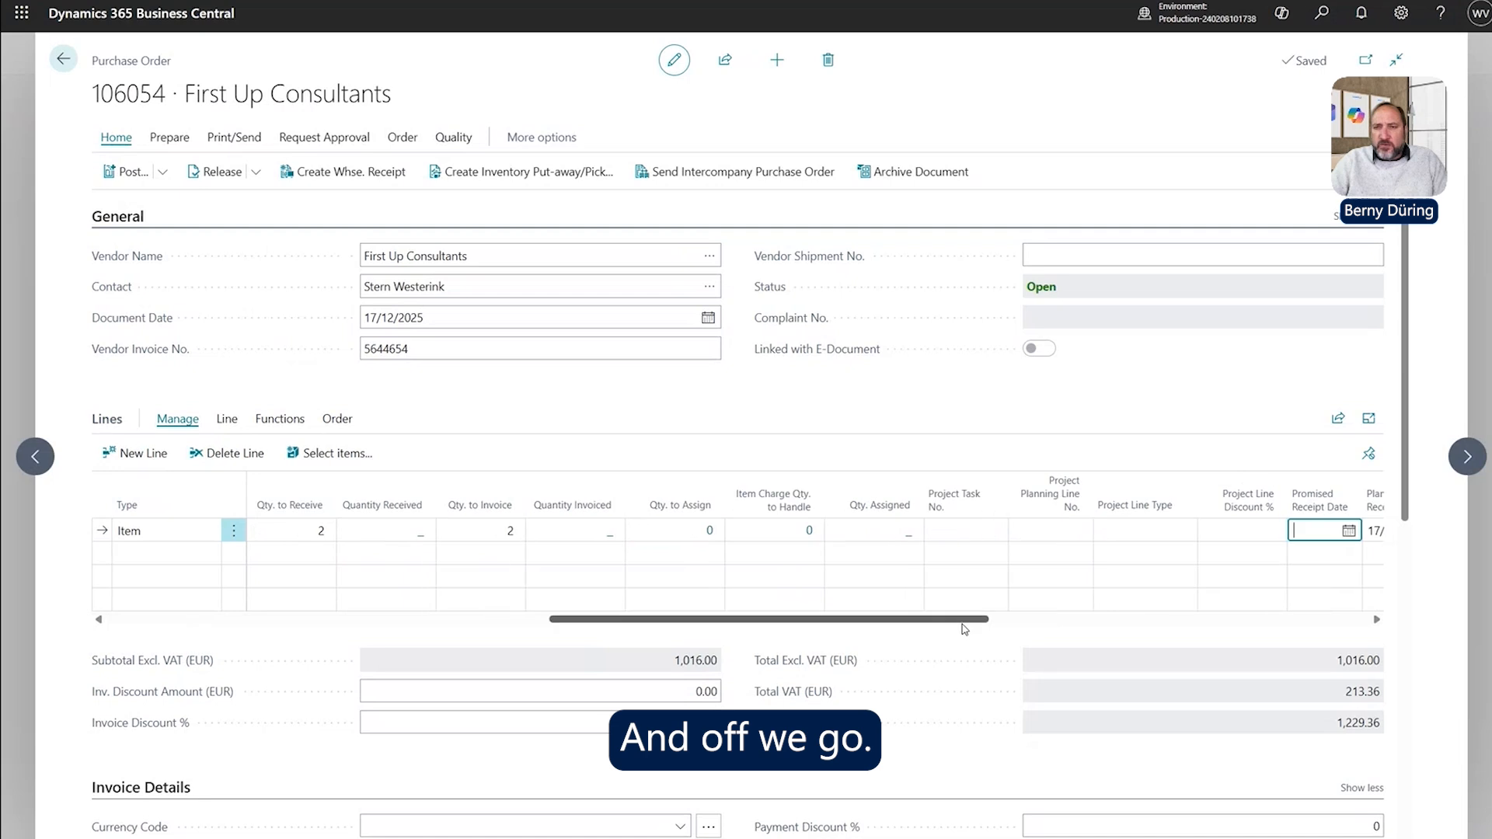
{"action": "key", "text": "Tab"}
{"action": "key", "text": "Tab"}
{"action": "key", "text": "Tab"}
{"action": "key", "text": "Tab"}
{"action": "key", "text": "Tab"}
{"action": "key", "text": "Tab"}
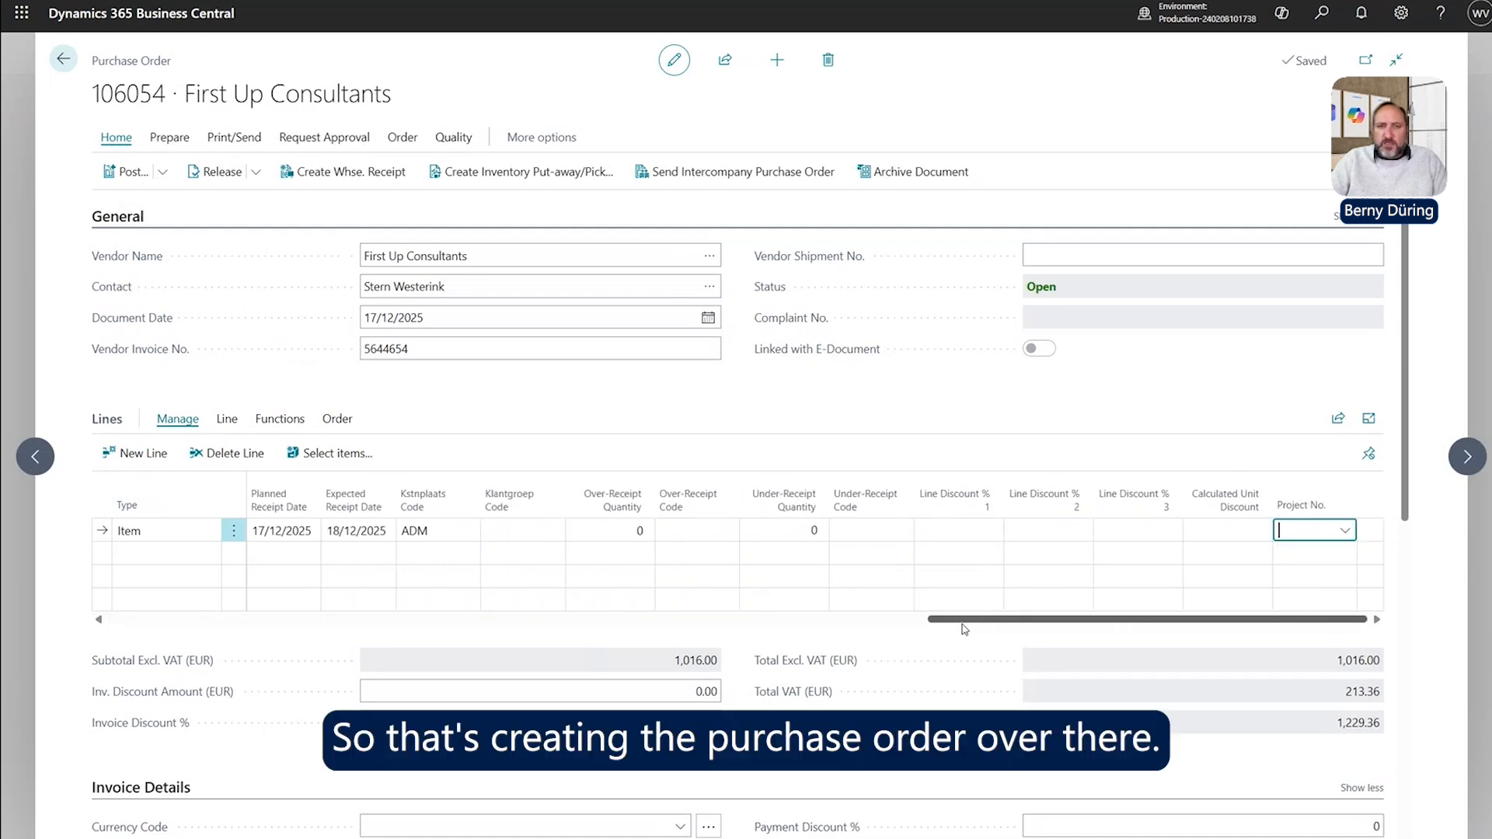
{"action": "left_click", "coordinate": [148, 538]}
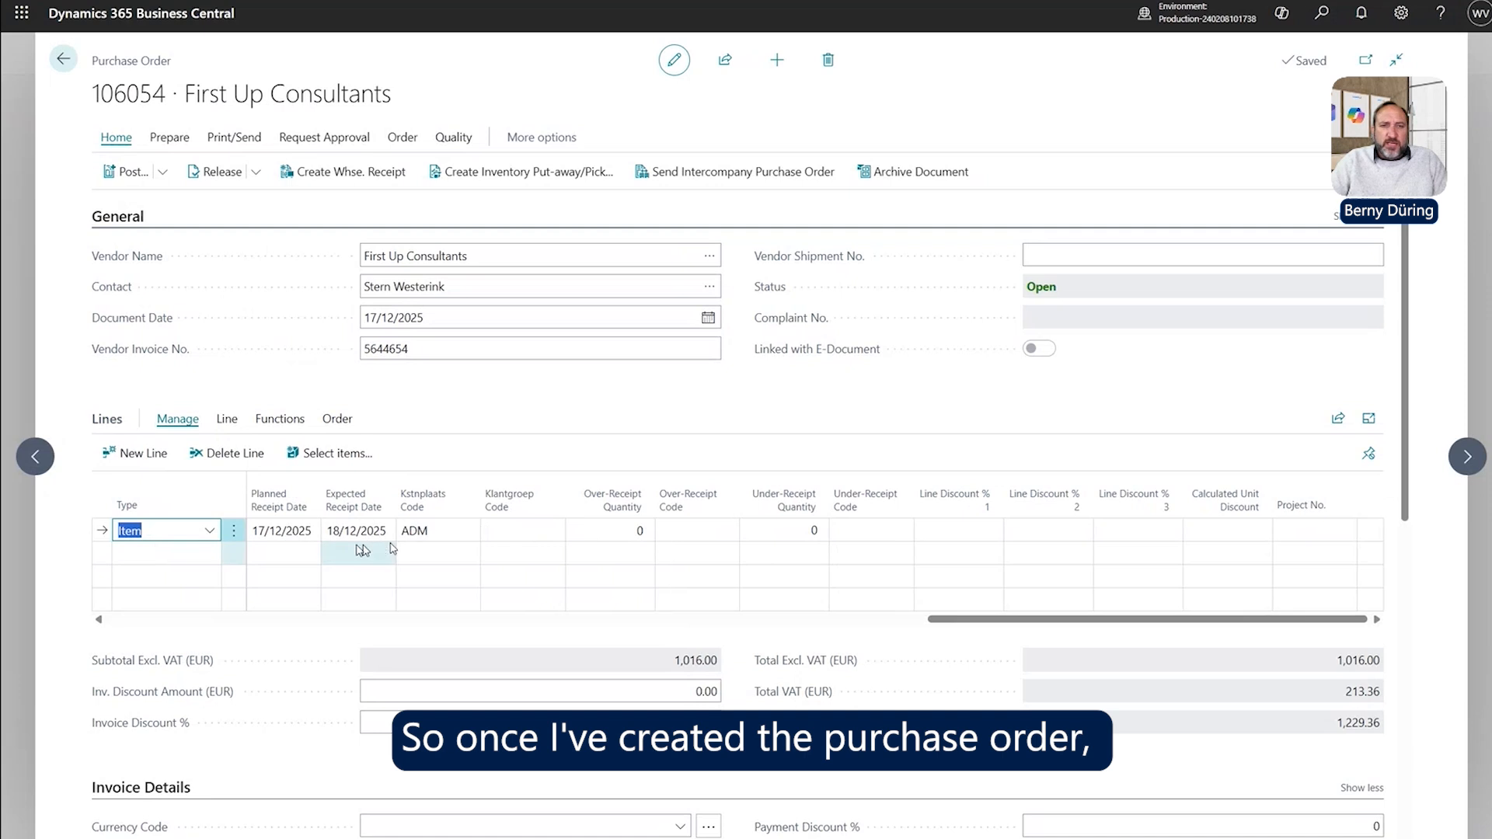
Create a quality document from purchase order 106054 using the Quality actions.
{"action": "left_click", "coordinate": [453, 139]}
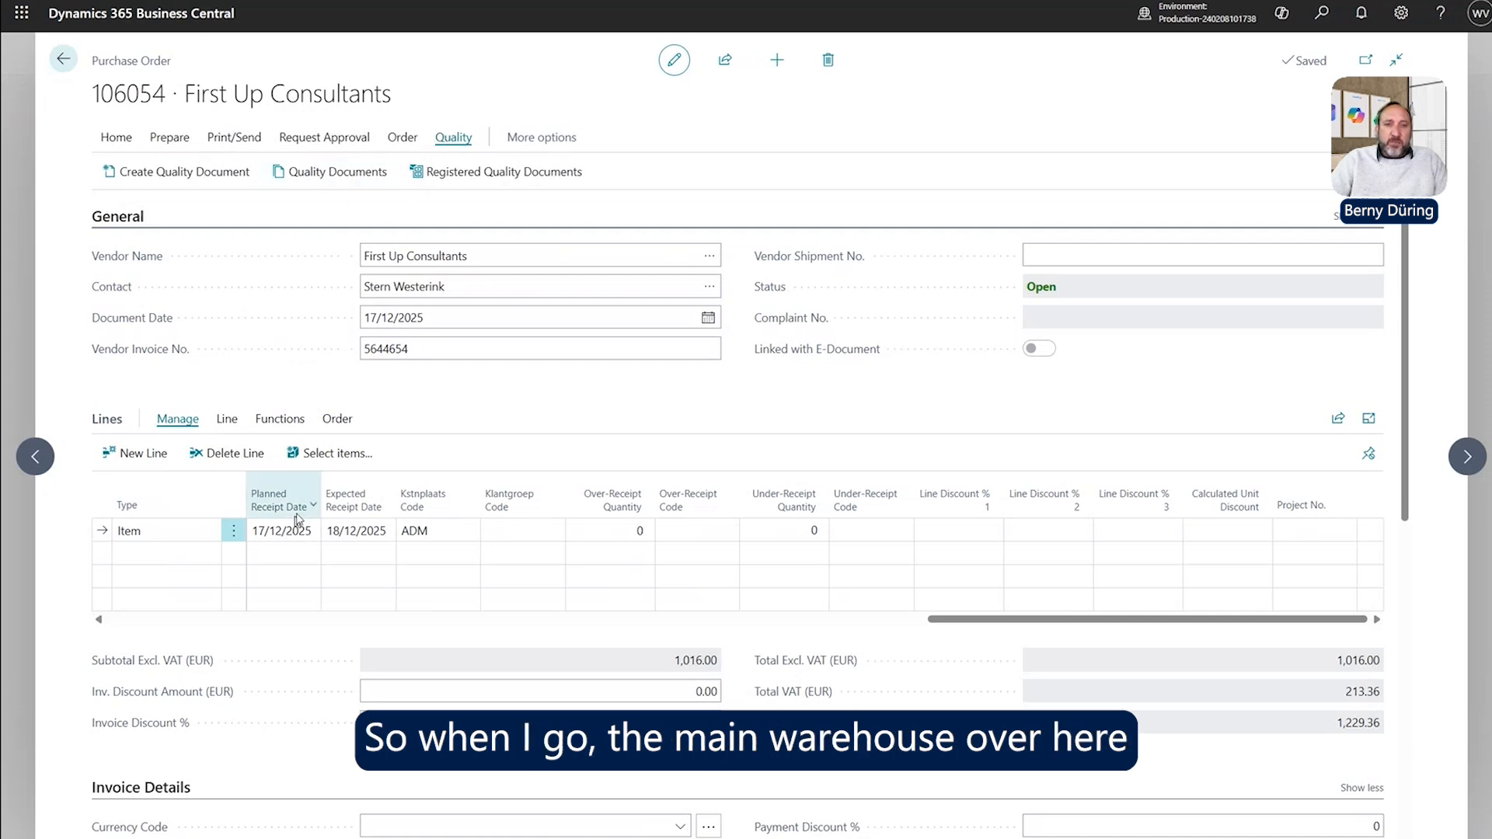
{"action": "left_click_drag", "start_coordinate": [1030, 619], "coordinate": [152, 619]}
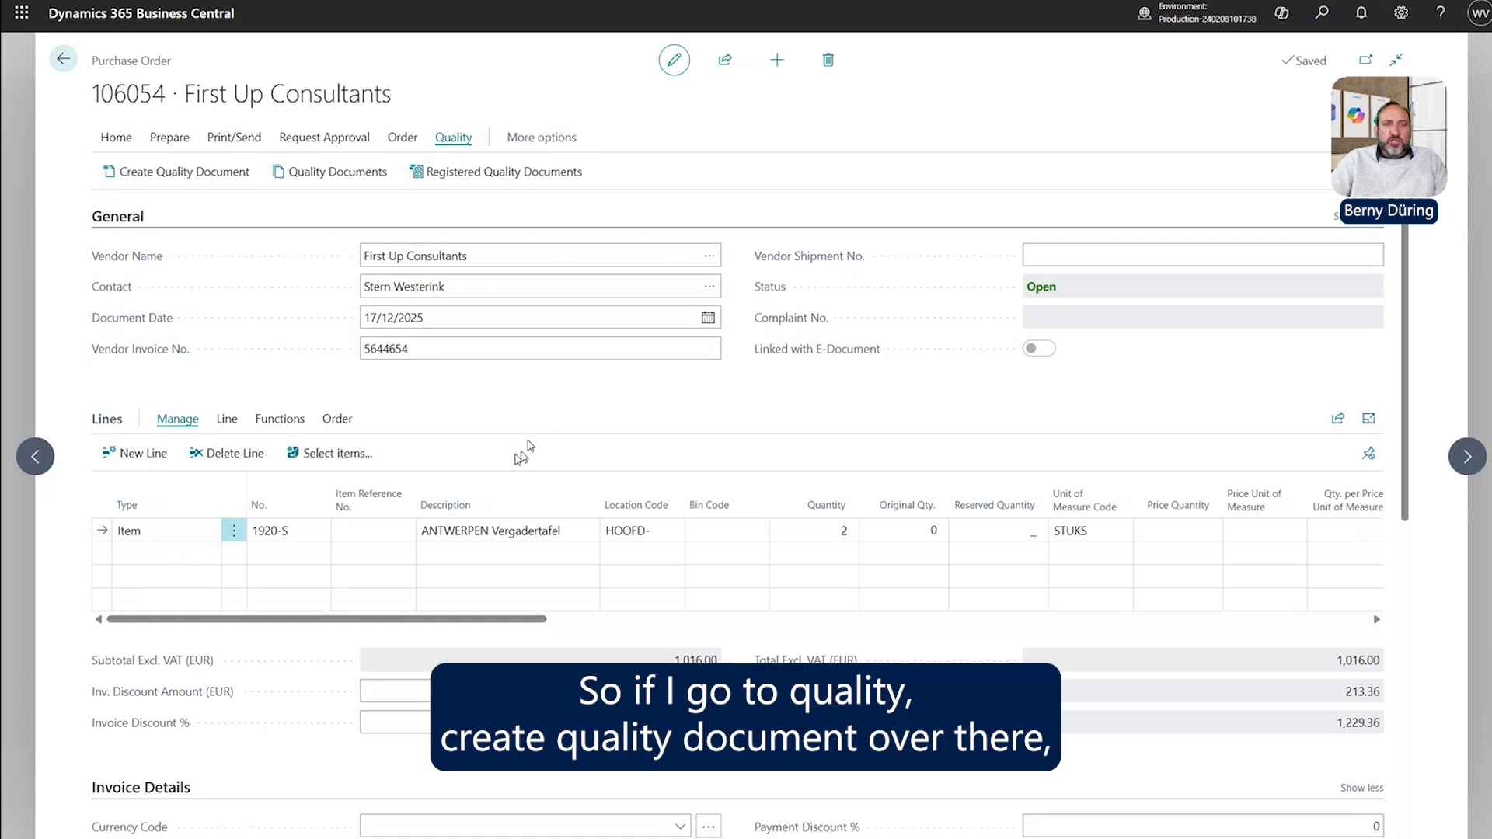
{"action": "left_click", "coordinate": [218, 171]}
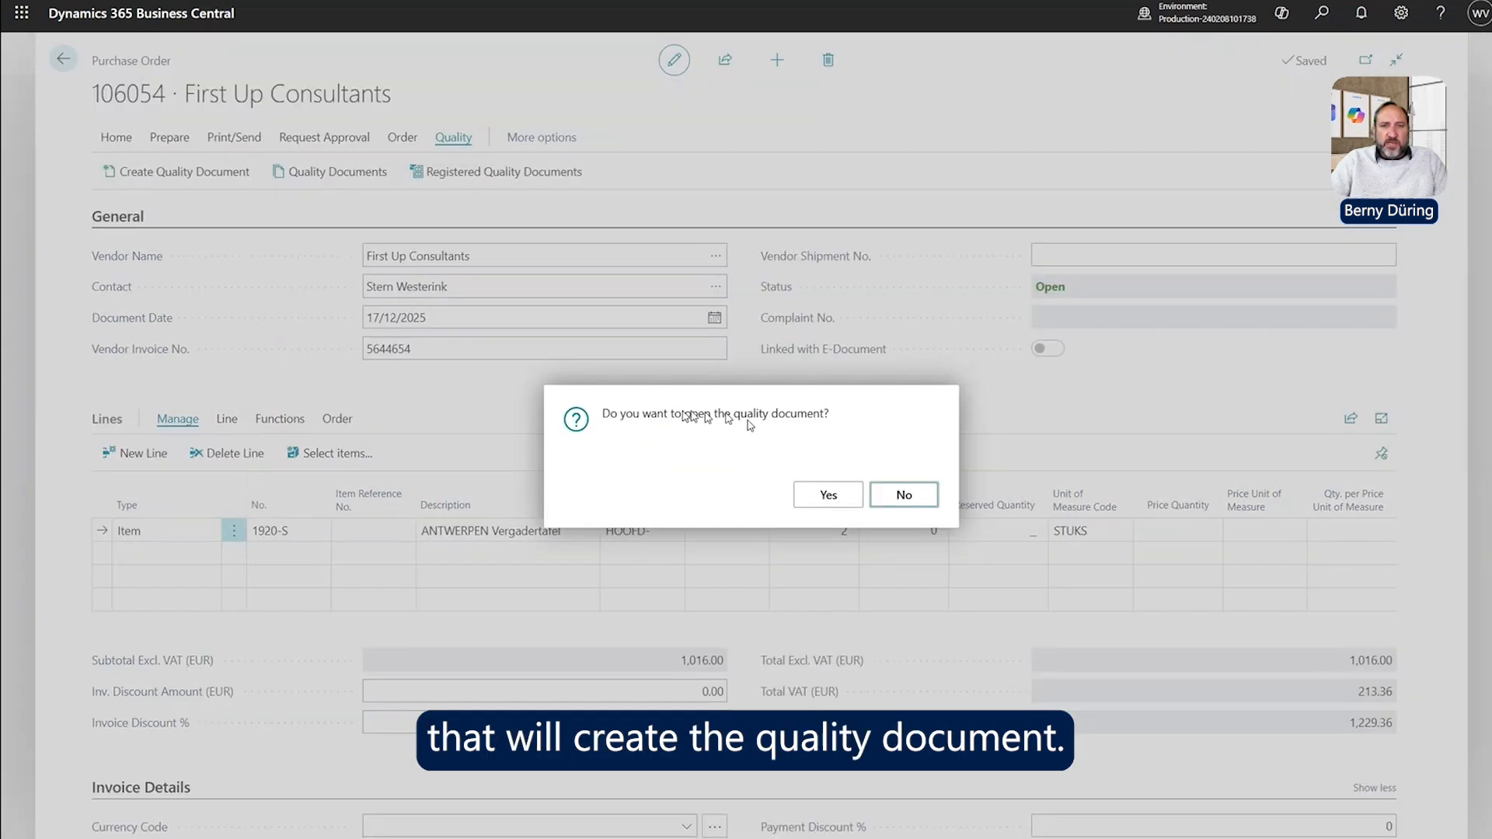
Confirm opening the new quality document and open QD0105 from the list.
{"action": "left_click", "coordinate": [826, 503]}
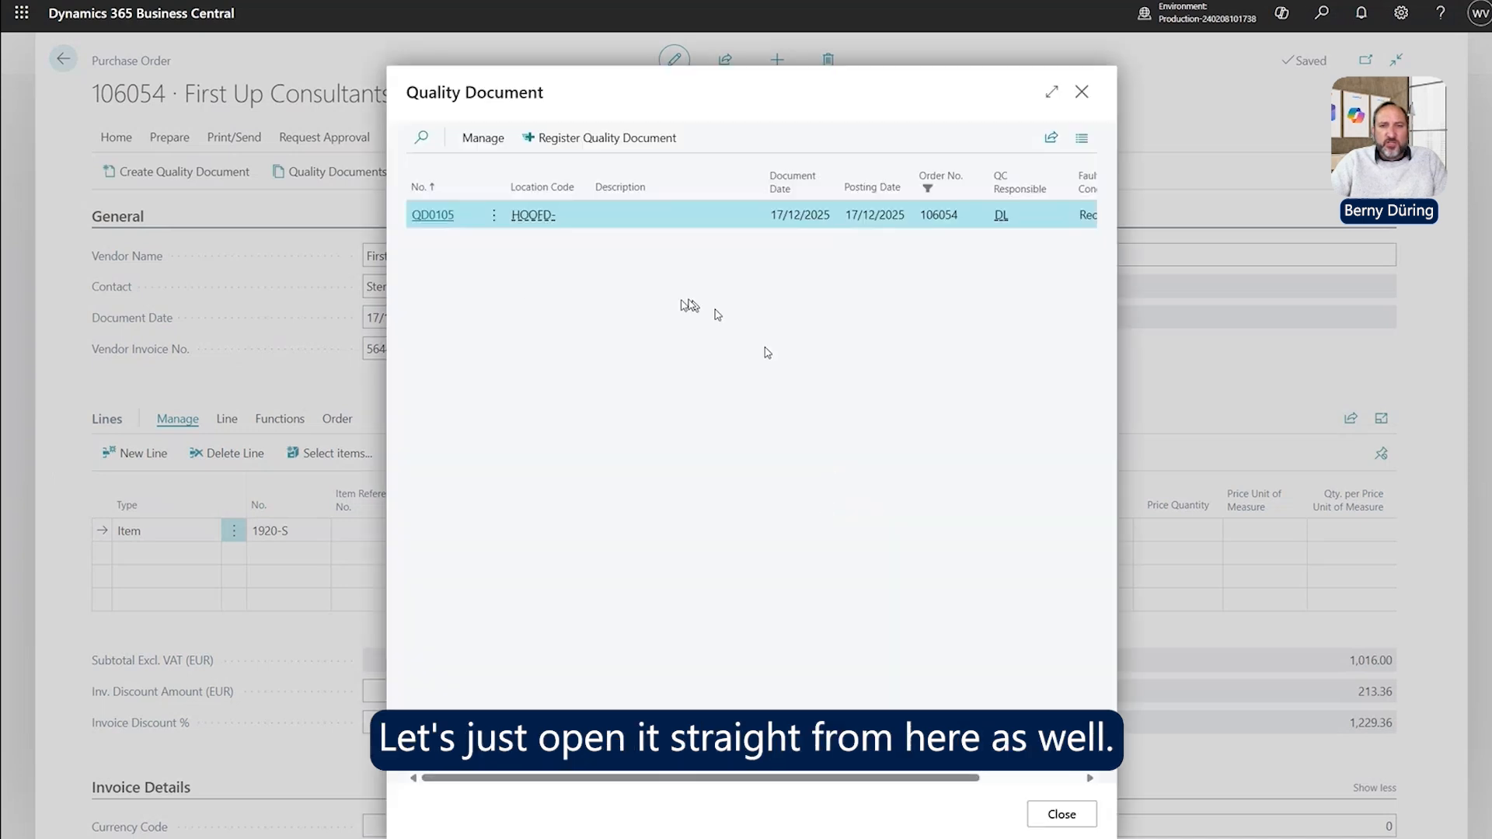
{"action": "left_click", "coordinate": [431, 217]}
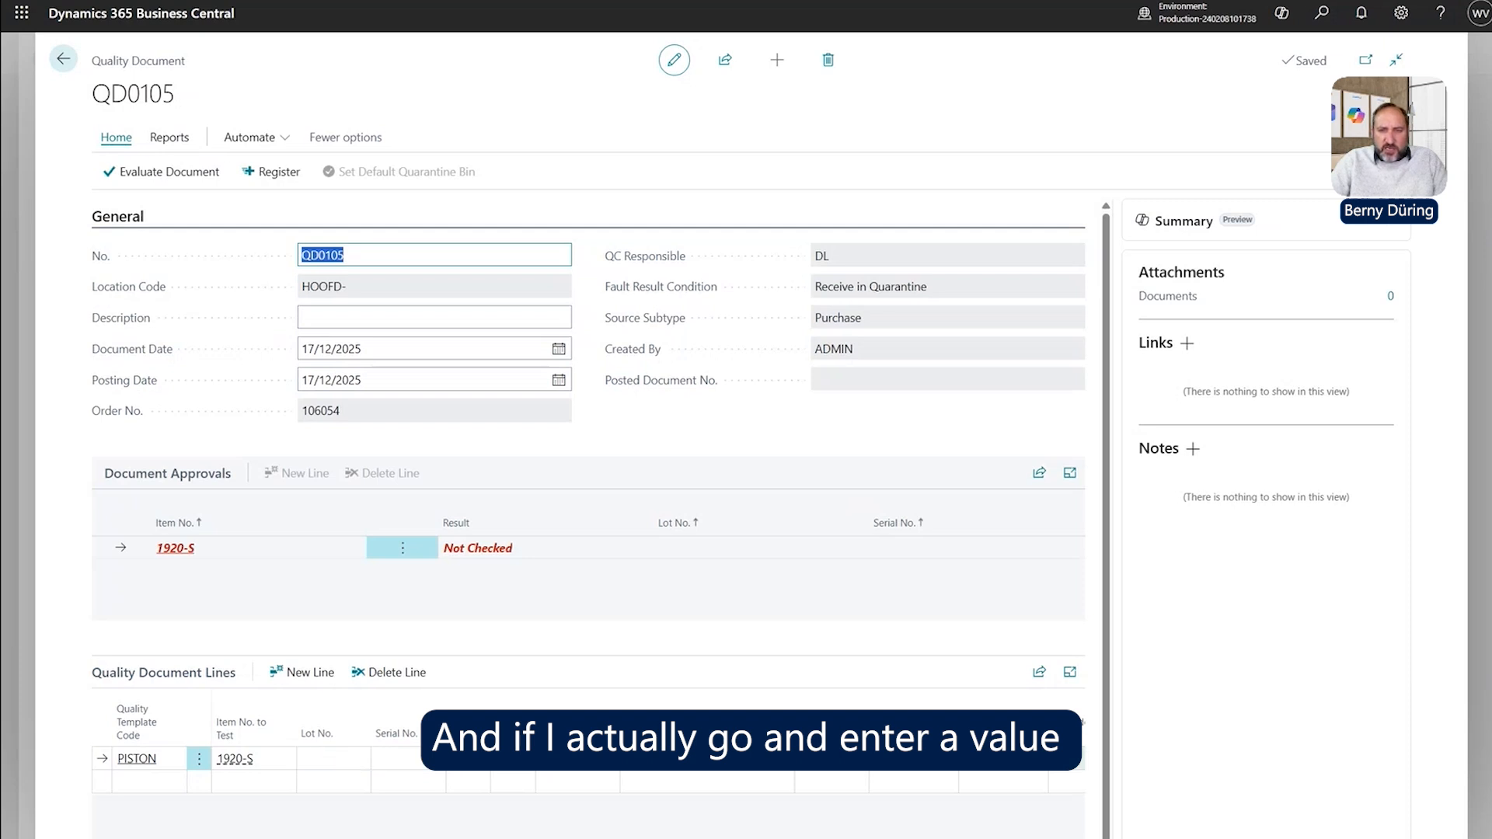
Navigate to the Result Numeric Value of the PISTON test line.
{"action": "left_click", "coordinate": [1070, 760]}
{"action": "key", "text": "Tab"}
{"action": "key", "text": "Tab"}
{"action": "key", "text": "Tab"}
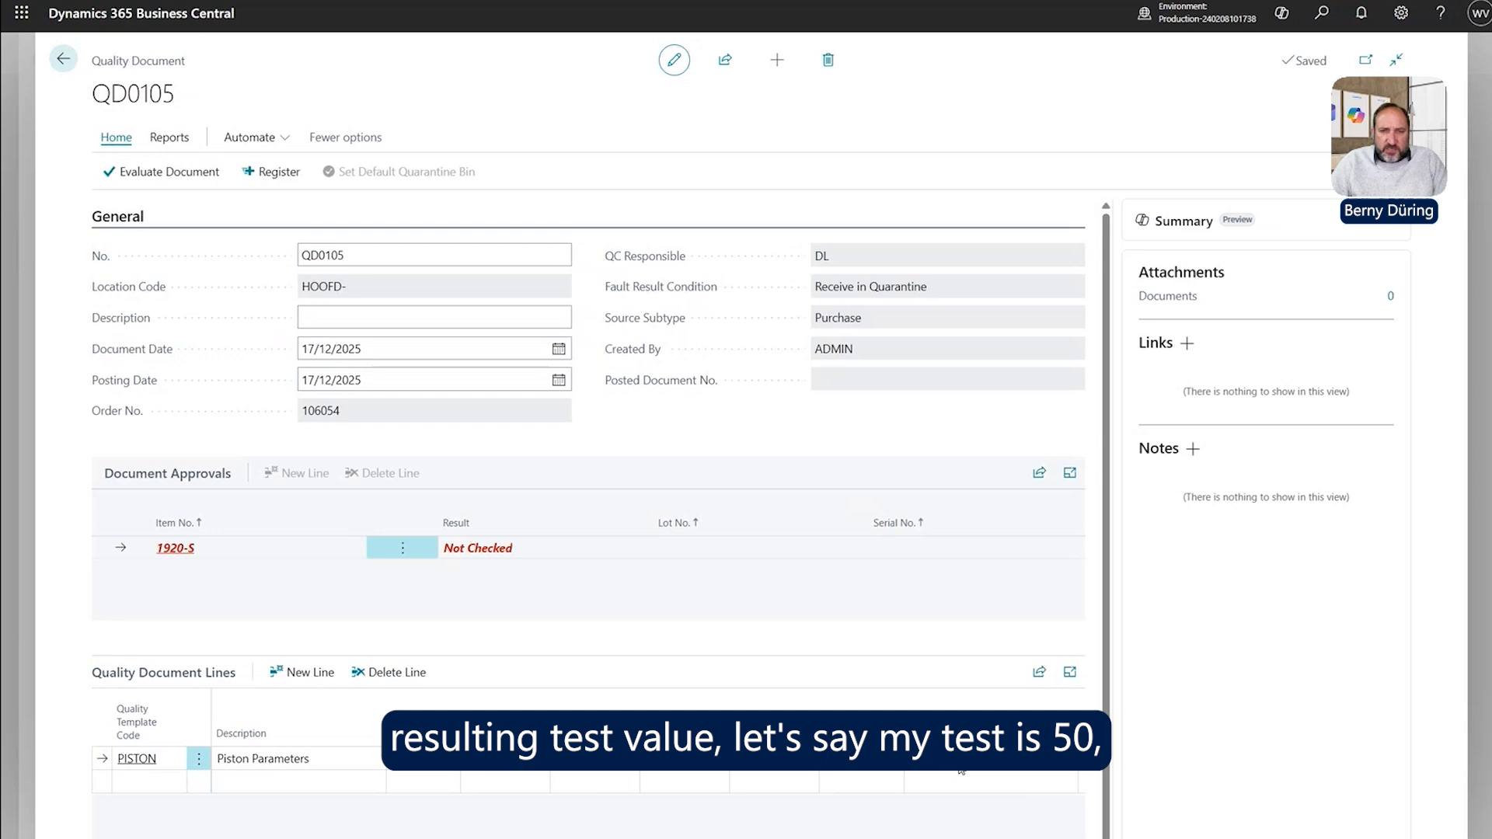
{"action": "key", "text": "Tab"}
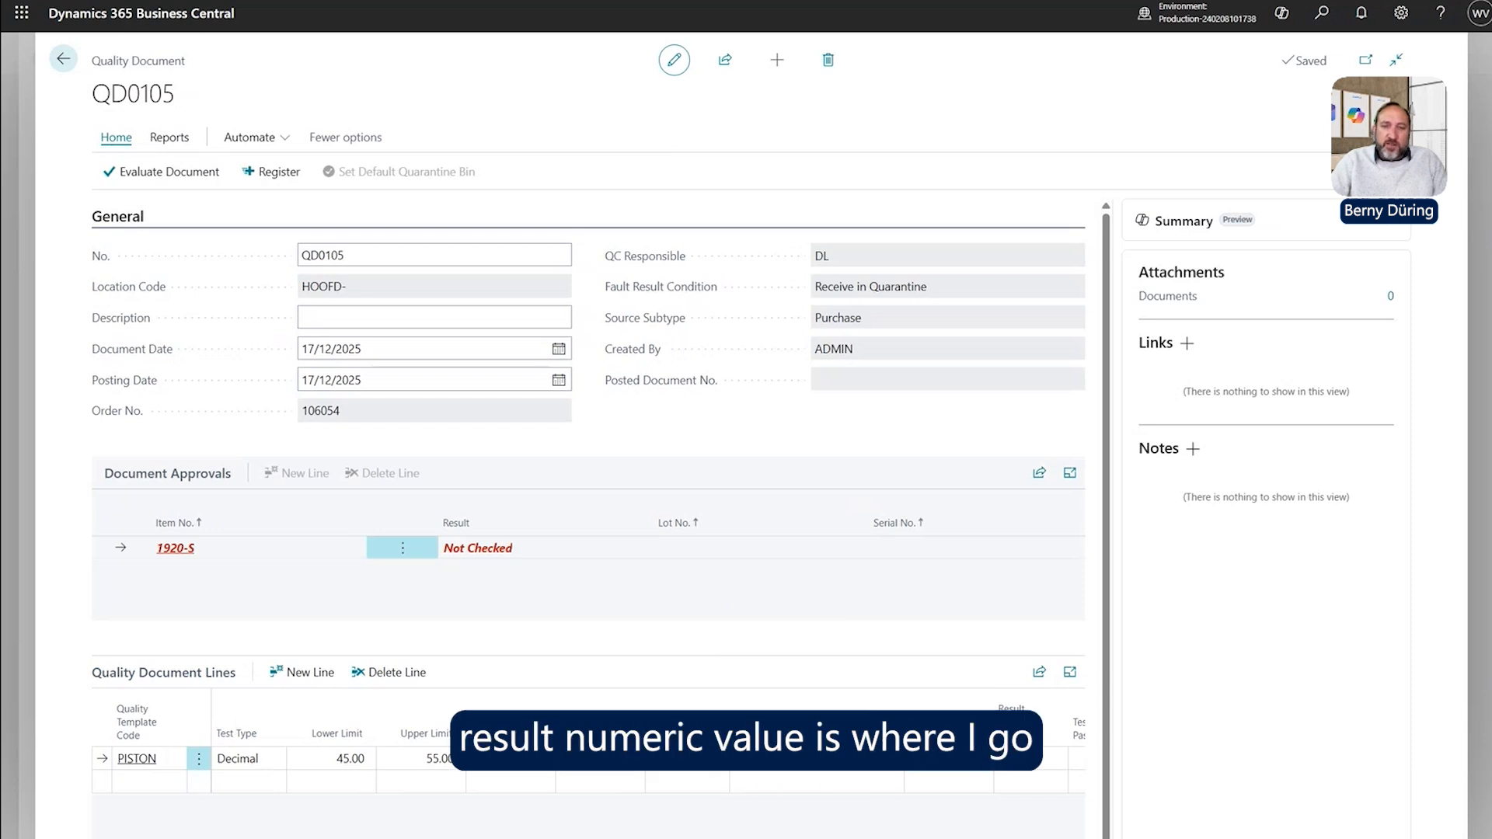
{"action": "left_click", "coordinate": [948, 760]}
{"action": "key", "text": "Tab"}
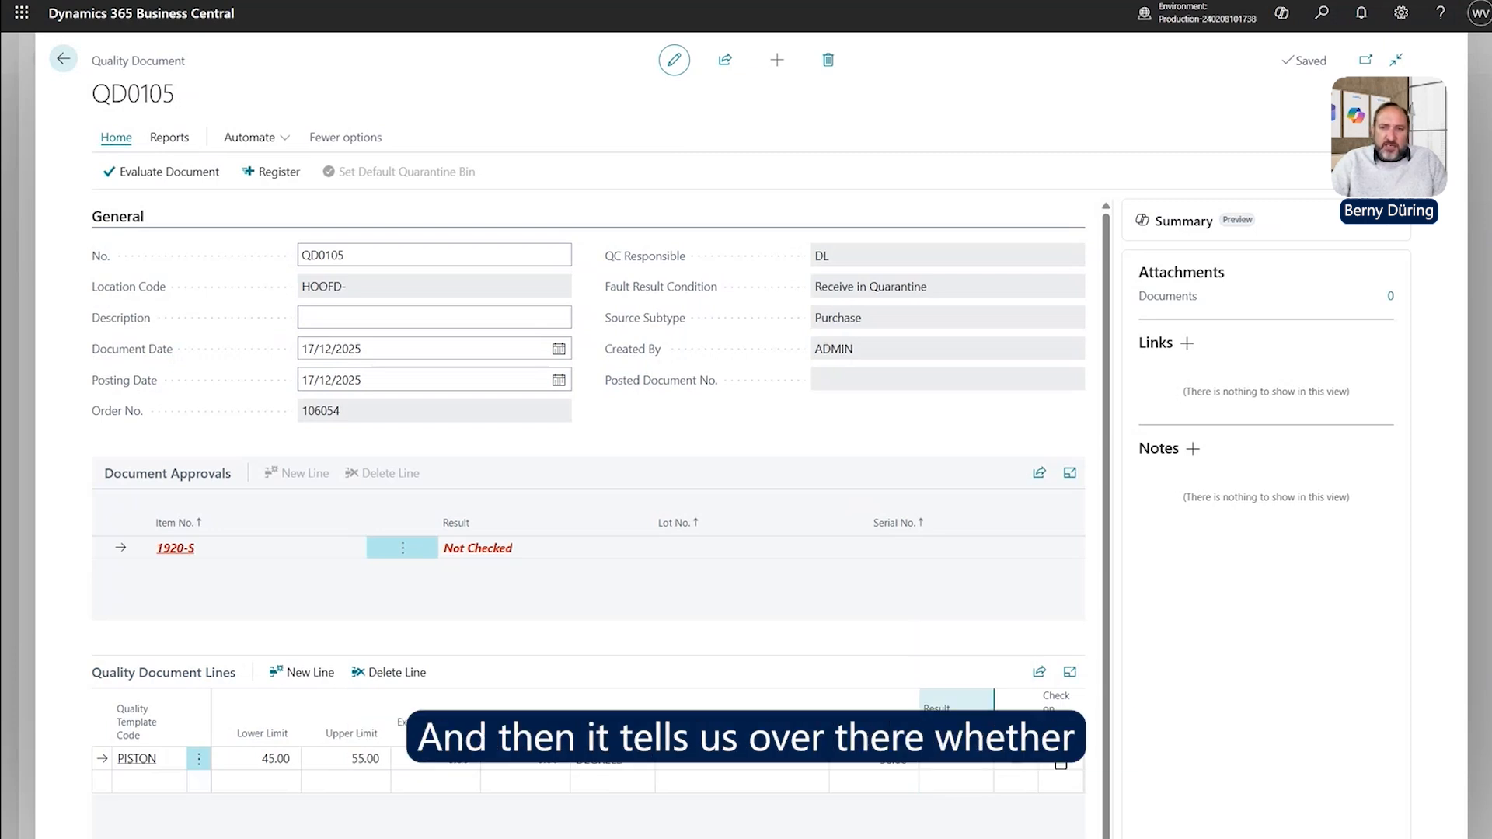
{"action": "key", "text": "Tab"}
{"action": "key", "text": "shift+Tab"}
{"action": "key", "text": "shift+Tab"}
{"action": "key", "text": "shift+Tab"}
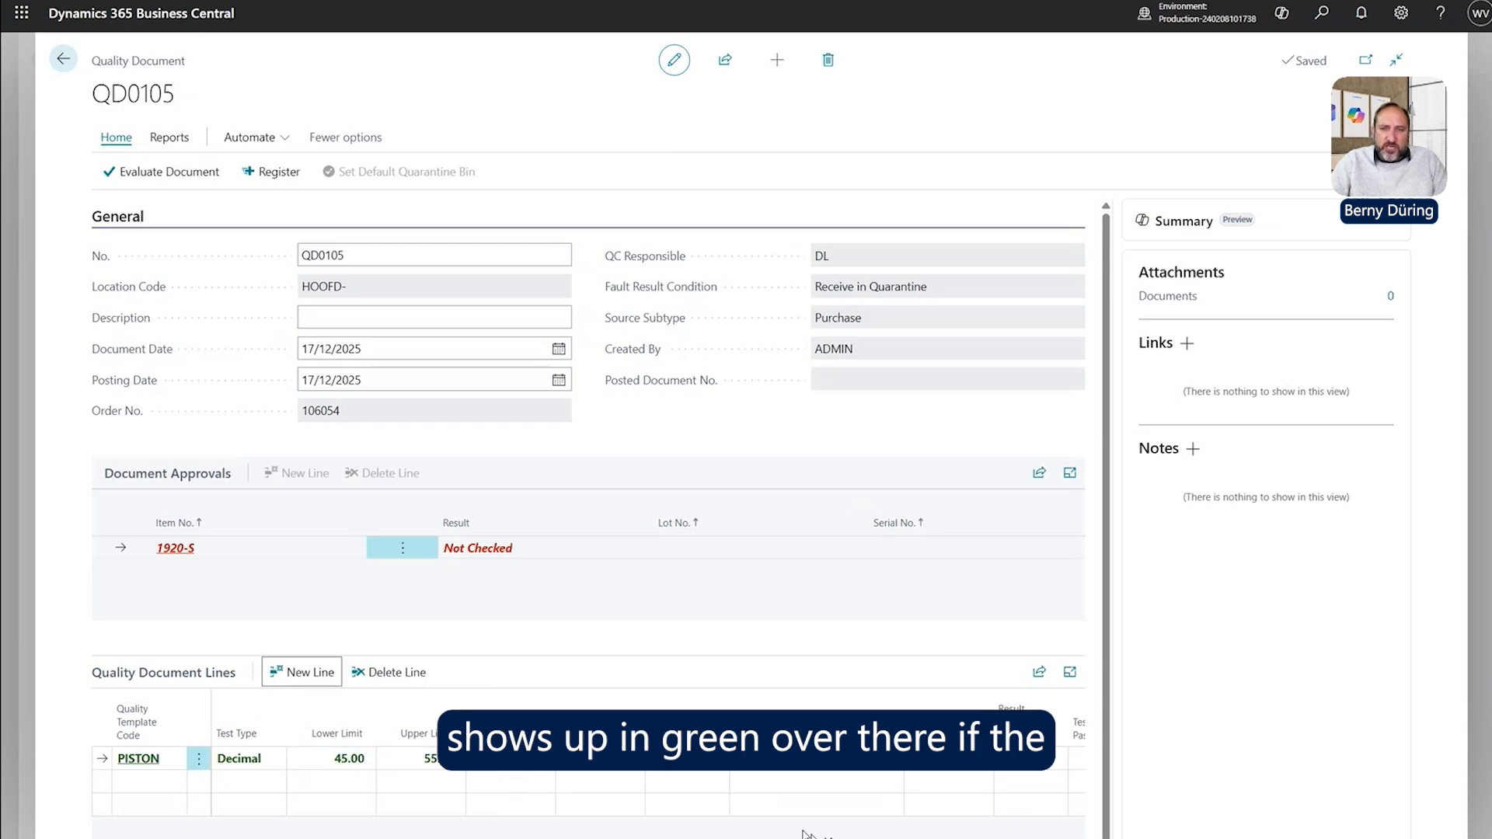
{"action": "scroll", "coordinate": [807, 836], "scroll_direction": "down", "scroll_amount": 1}
Enter 56 as the PISTON result, then correct it to 50 within 45–55.
{"action": "left_click", "coordinate": [923, 743]}
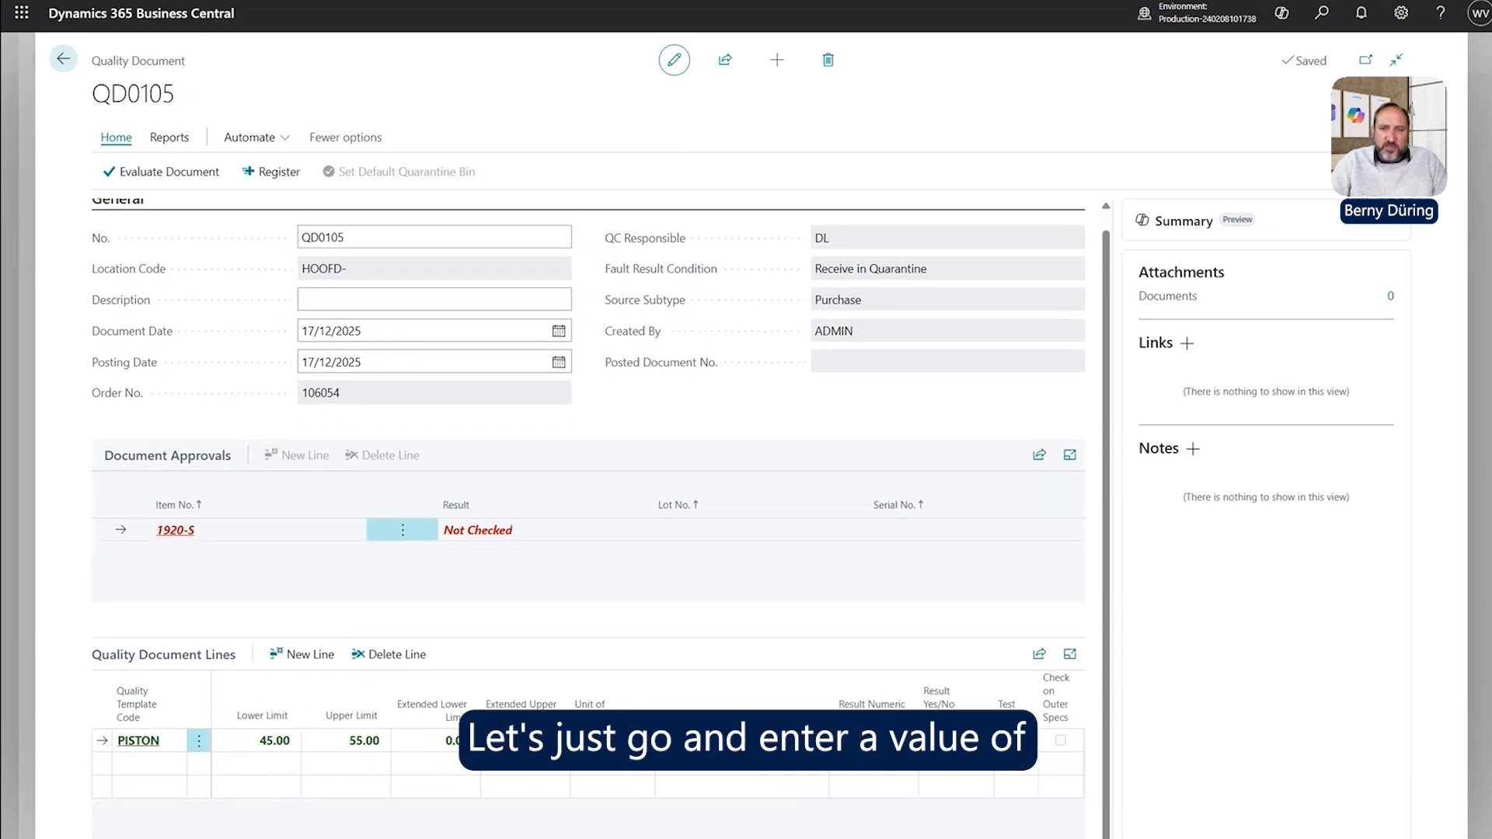
{"action": "type", "text": "56"}
{"action": "key", "text": "Tab"}
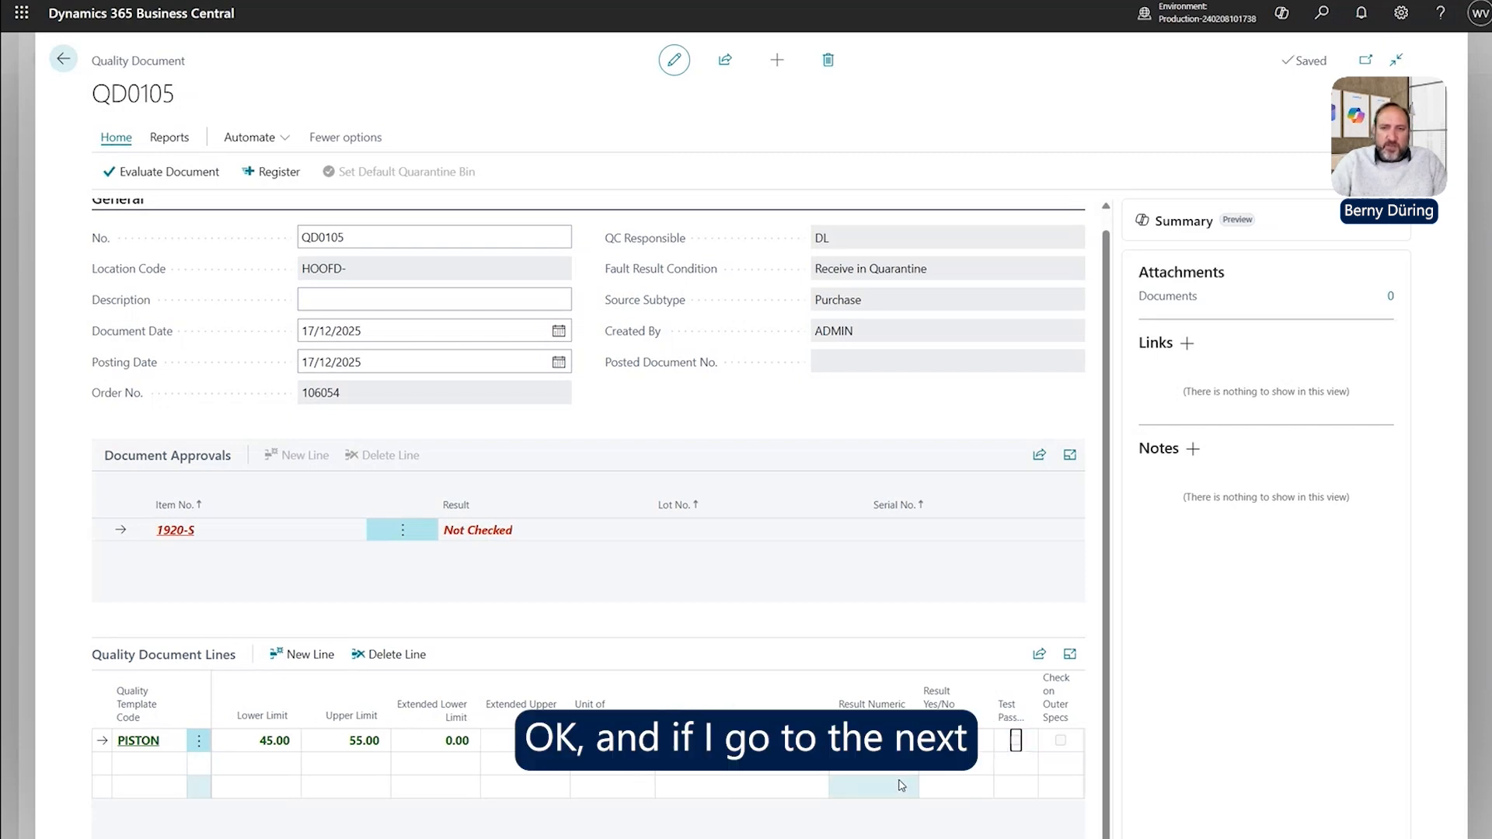
{"action": "left_click", "coordinate": [899, 785]}
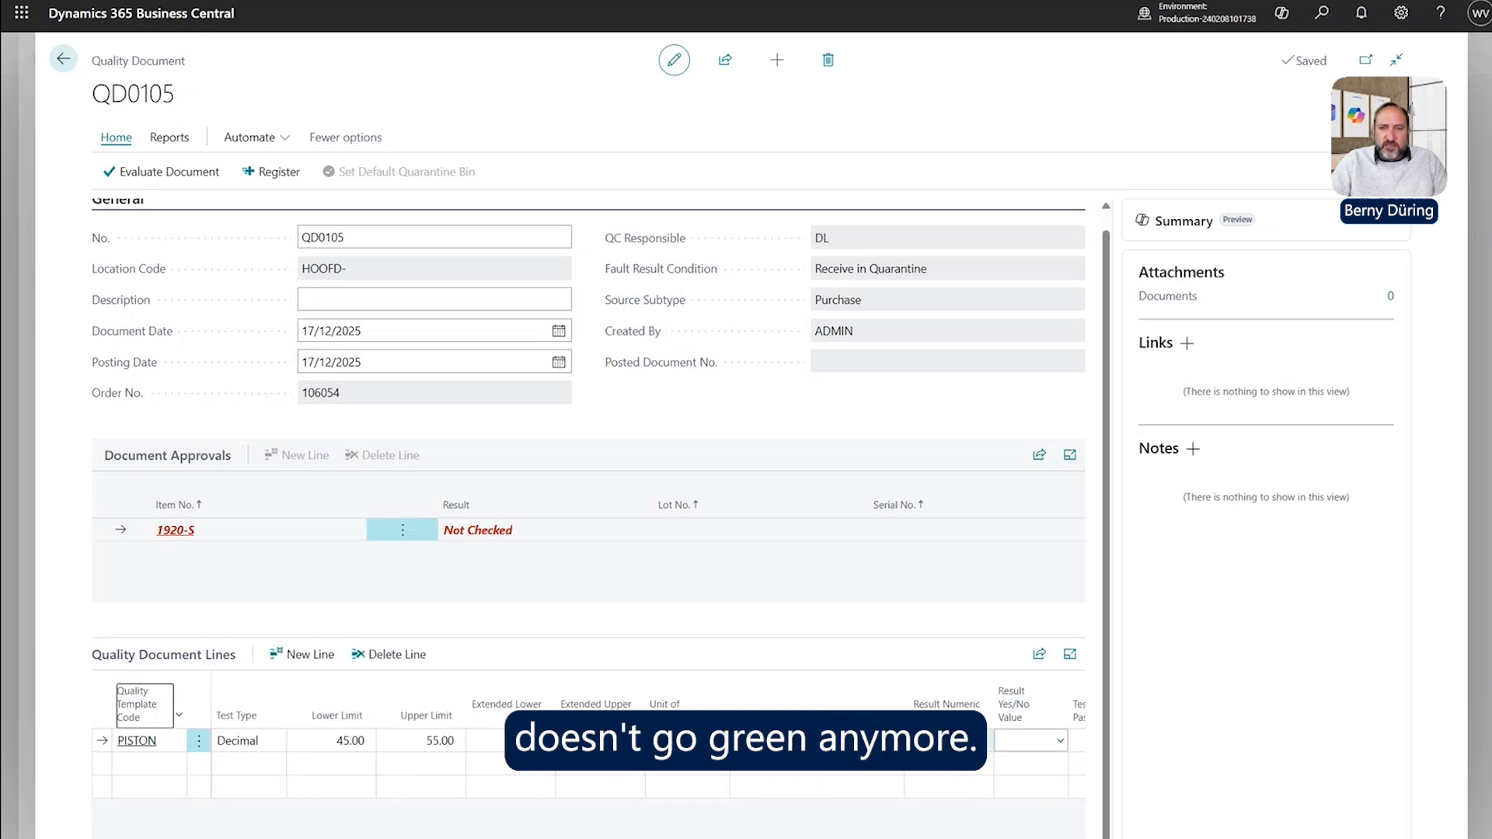
{"action": "left_click", "coordinate": [949, 740]}
{"action": "type", "text": "50"}
{"action": "key", "text": "Tab"}
{"action": "key", "text": "Tab"}
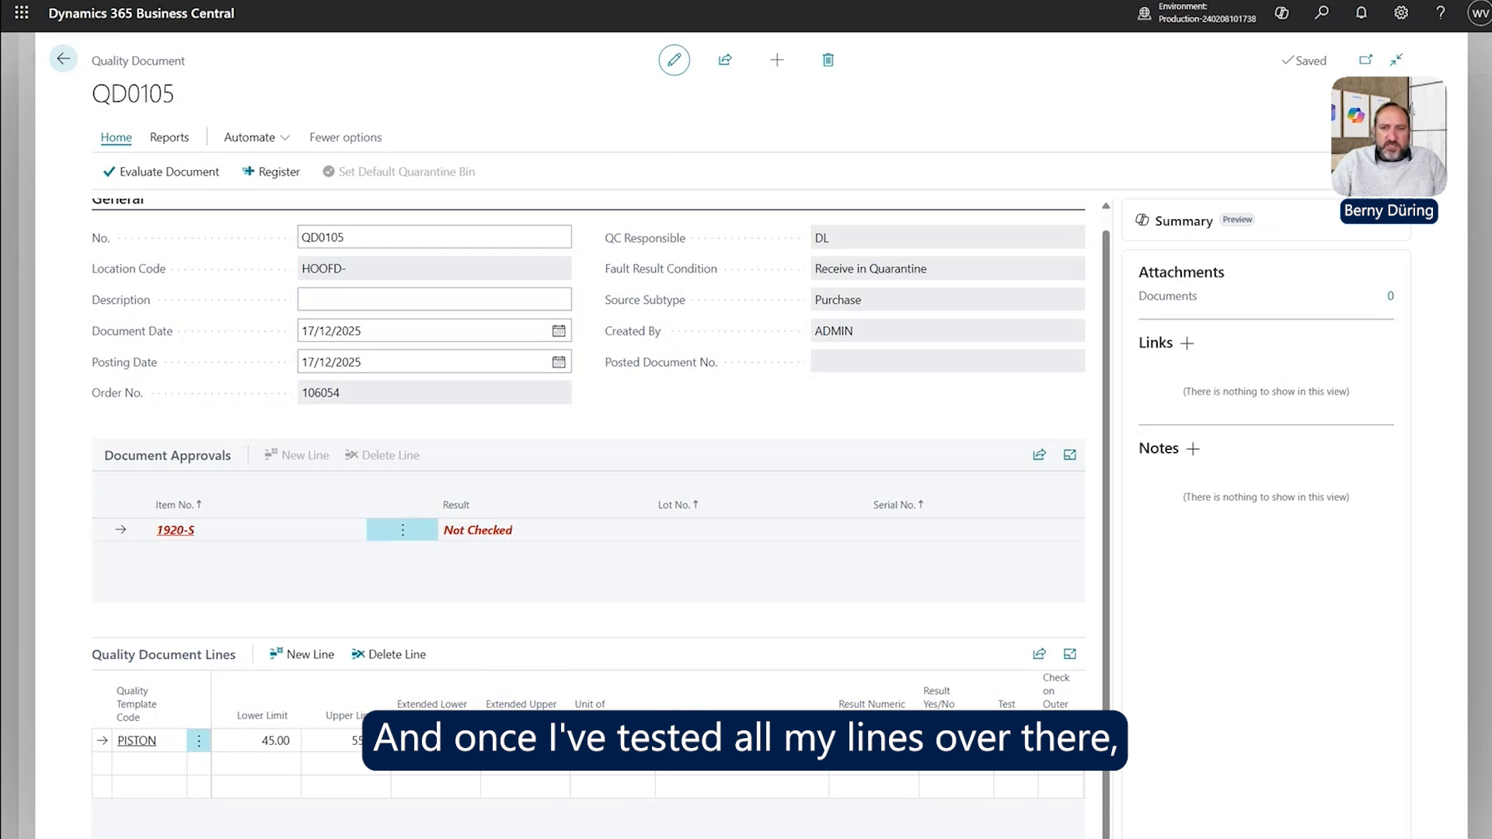
Evaluate QD0105 so item 1920-S becomes Approved with the PISTON test passed.
{"action": "left_click", "coordinate": [369, 530]}
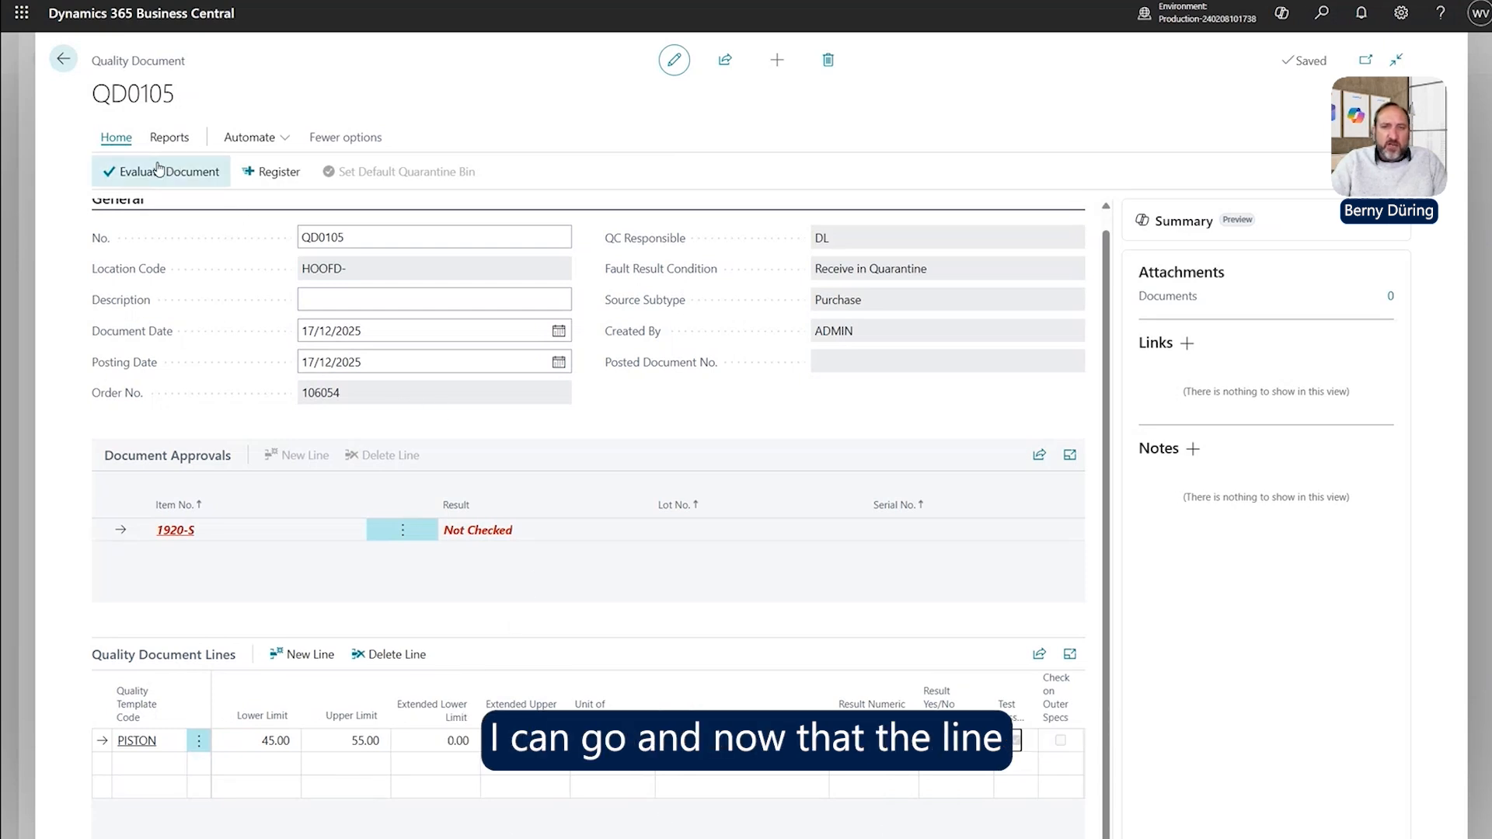
{"action": "left_click", "coordinate": [292, 759]}
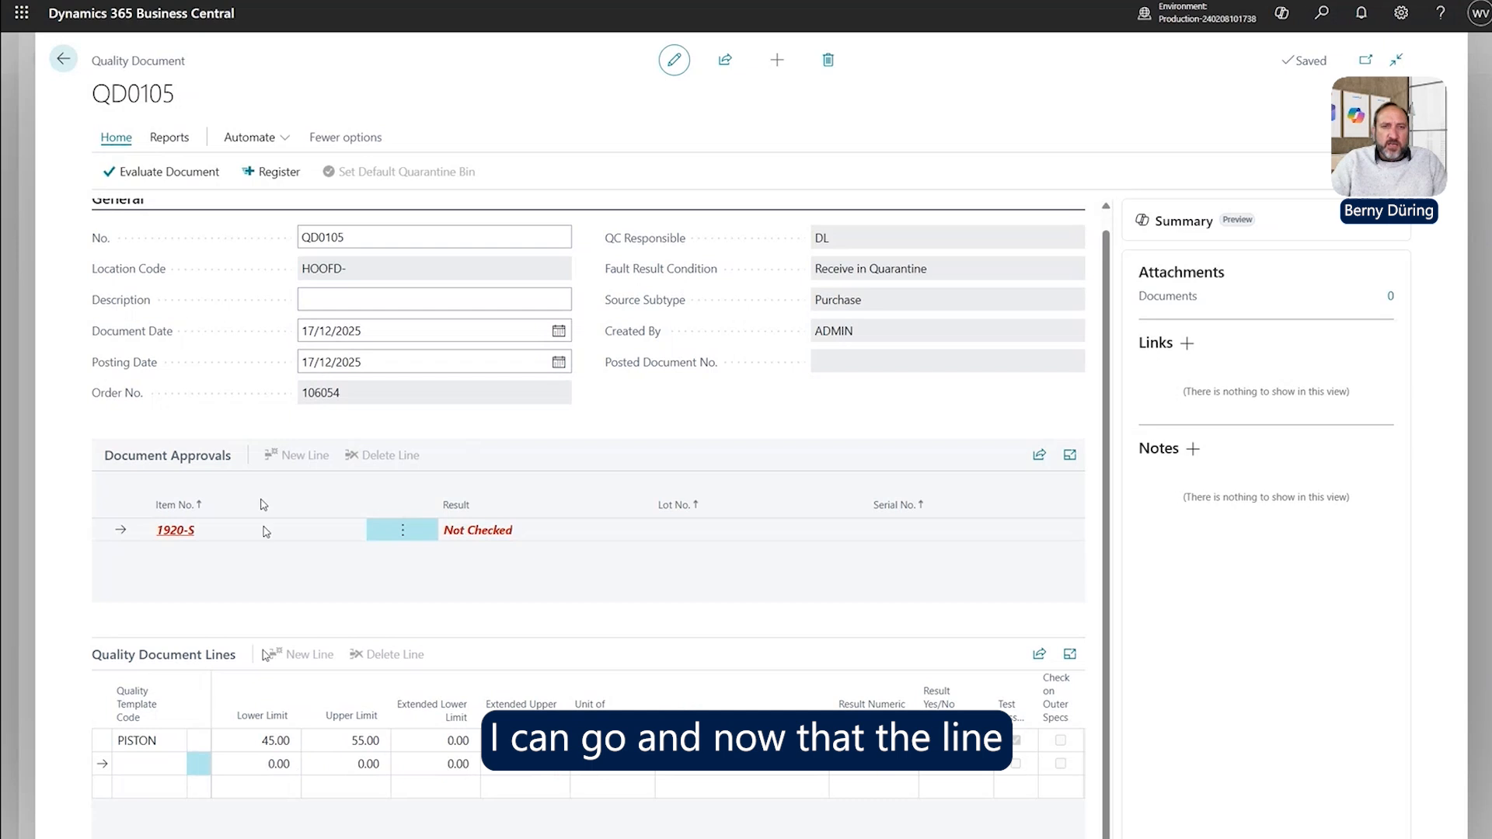
{"action": "left_click", "coordinate": [169, 173]}
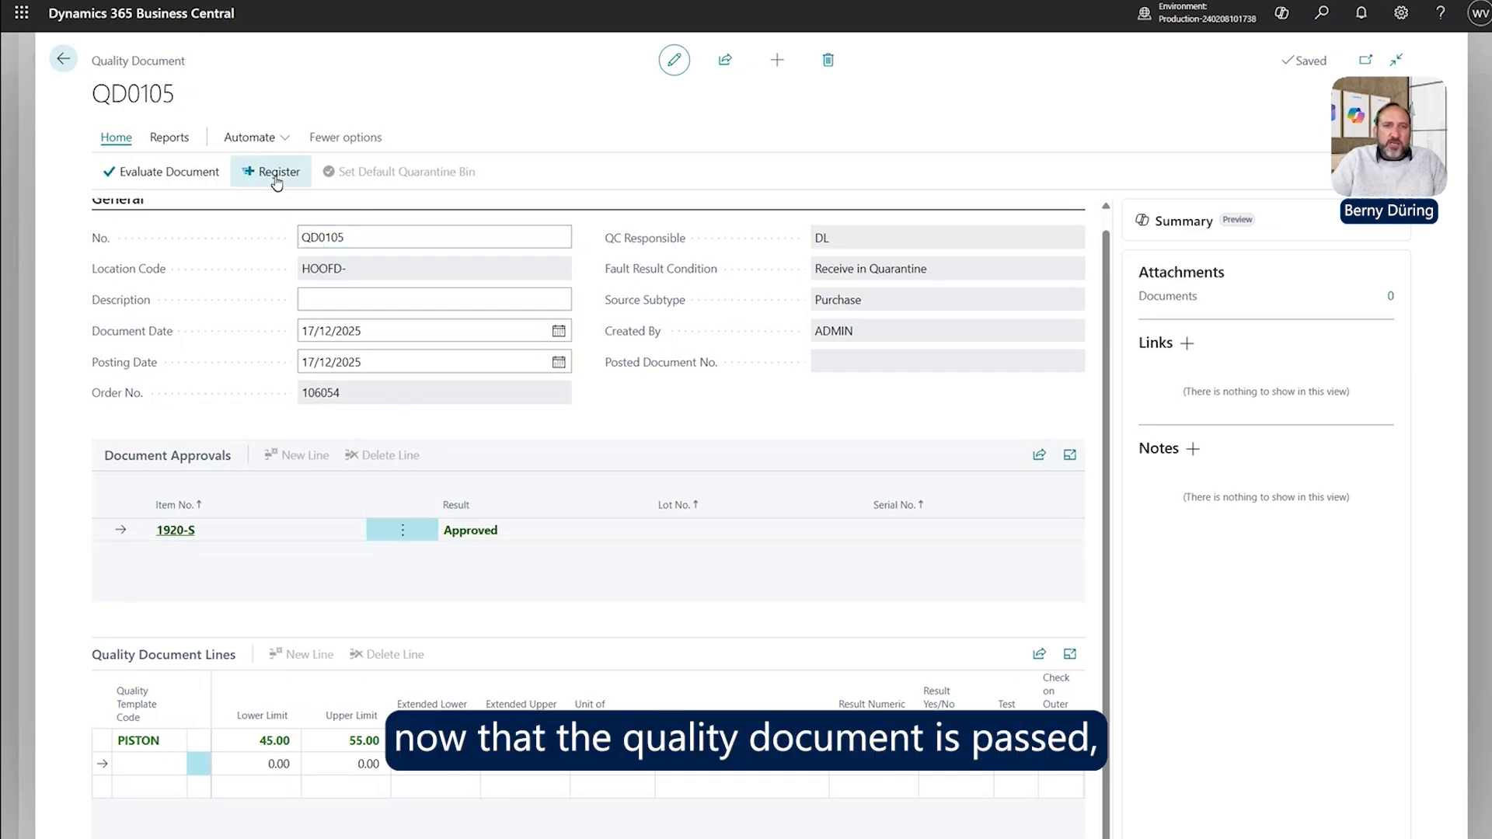
Register quality document QD0105 and confirm, returning to order 106054.
{"action": "left_click", "coordinate": [276, 178]}
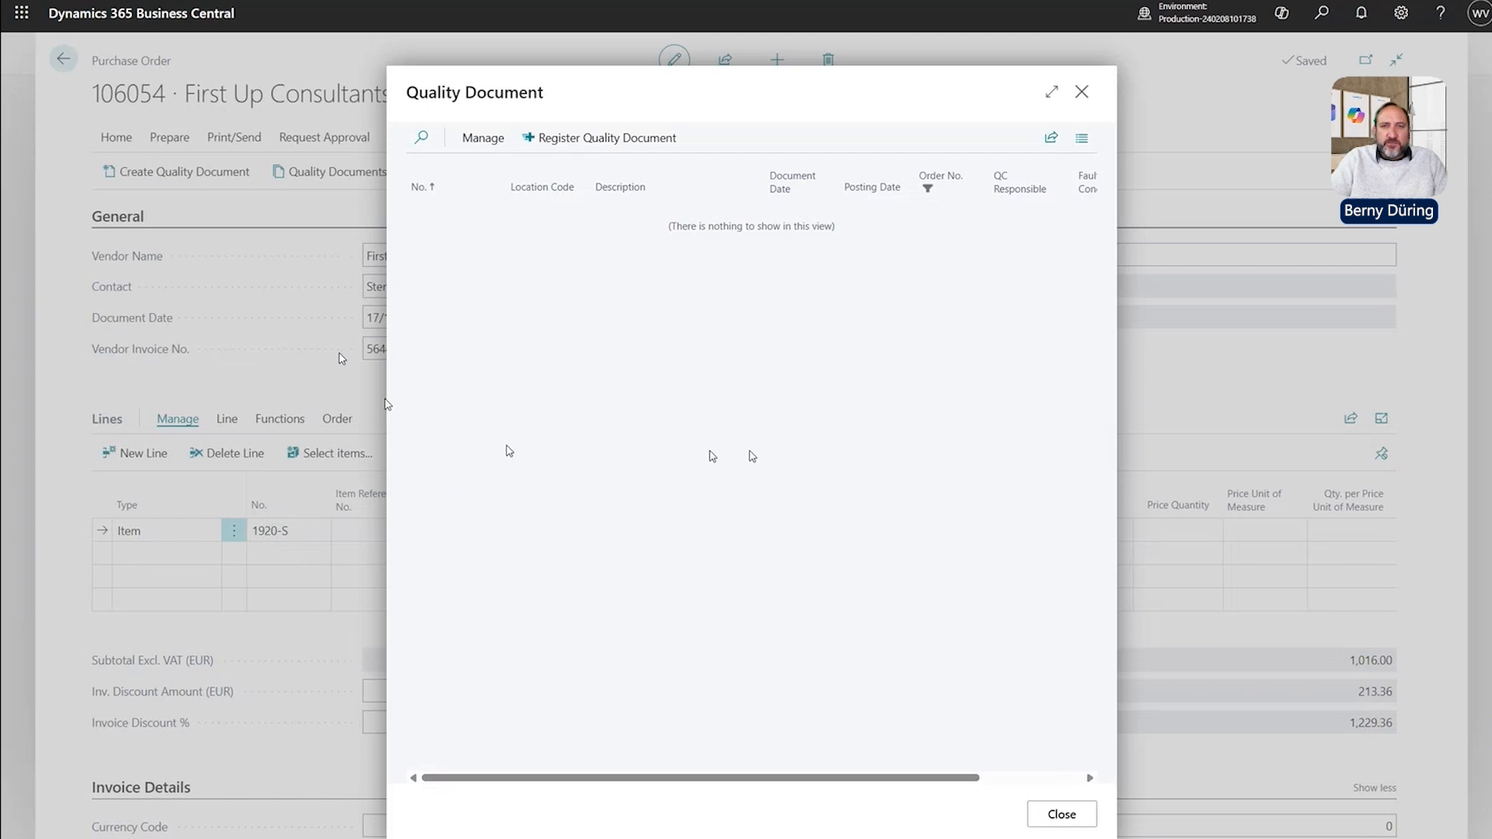
{"action": "left_click", "coordinate": [615, 139]}
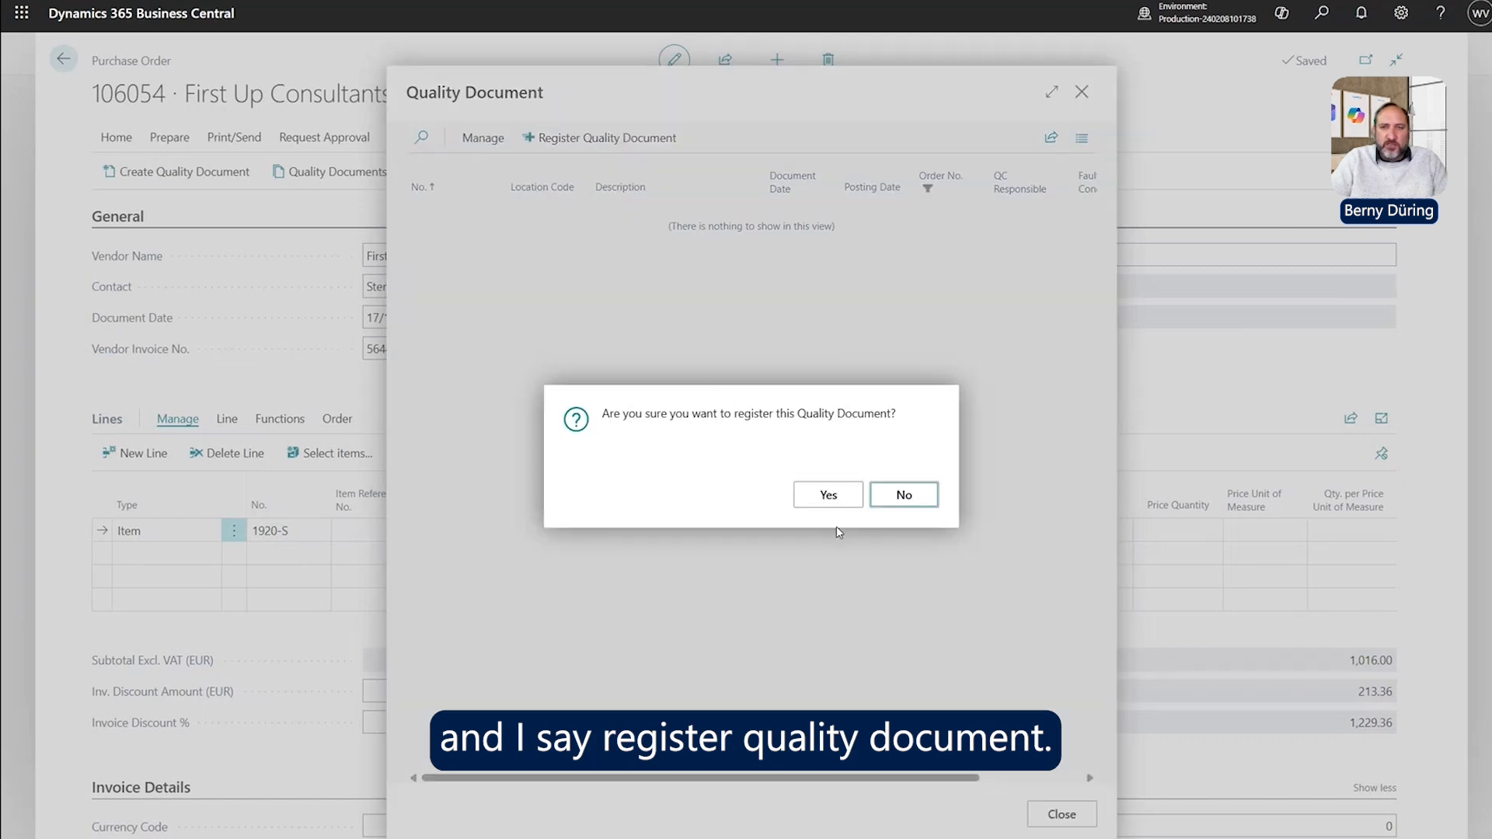
{"action": "left_click", "coordinate": [828, 495]}
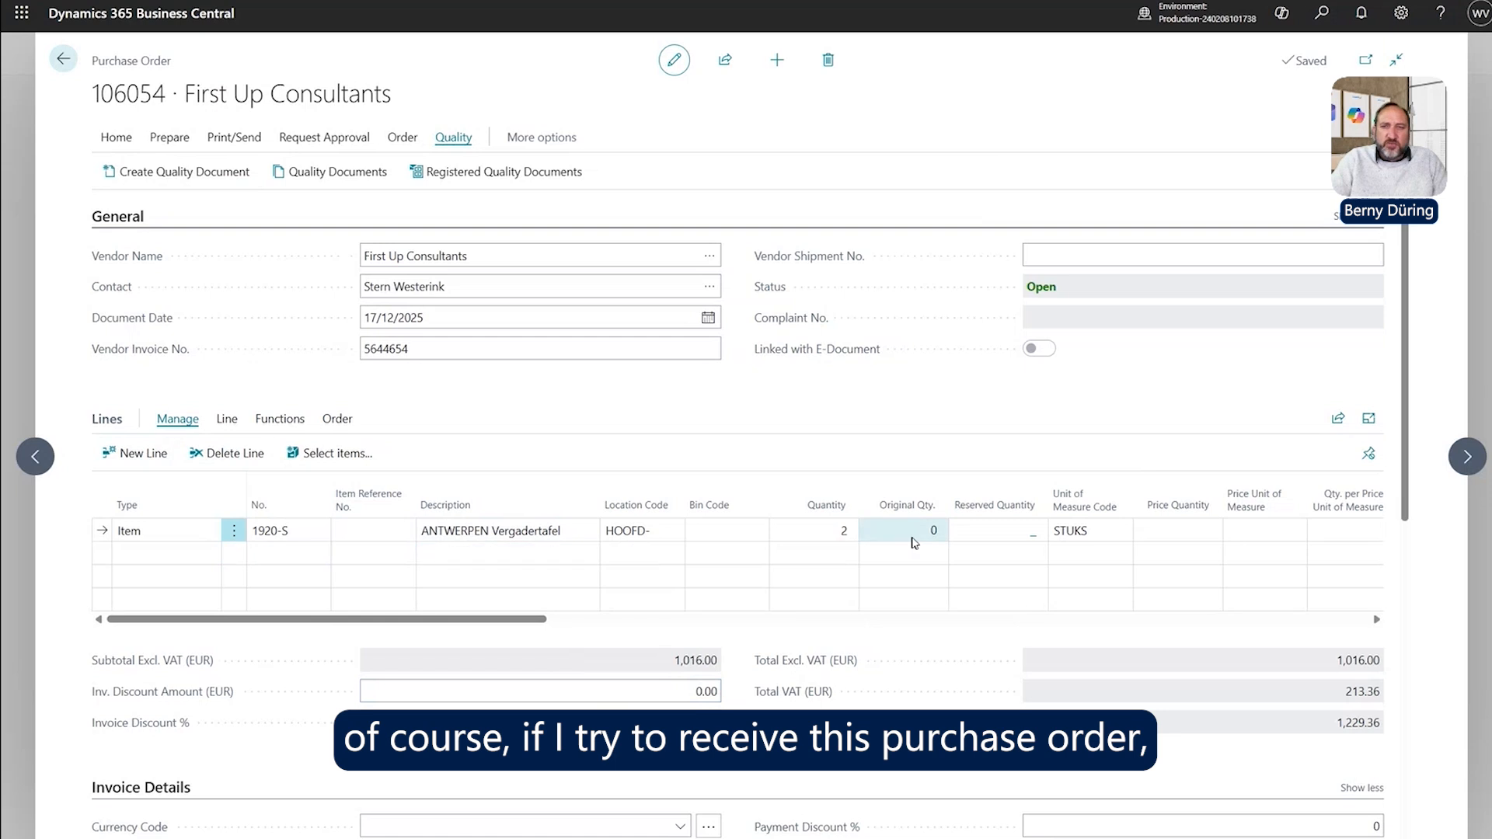
Post only the receipt (Receive) for purchase order 106054.
{"action": "left_click", "coordinate": [124, 139]}
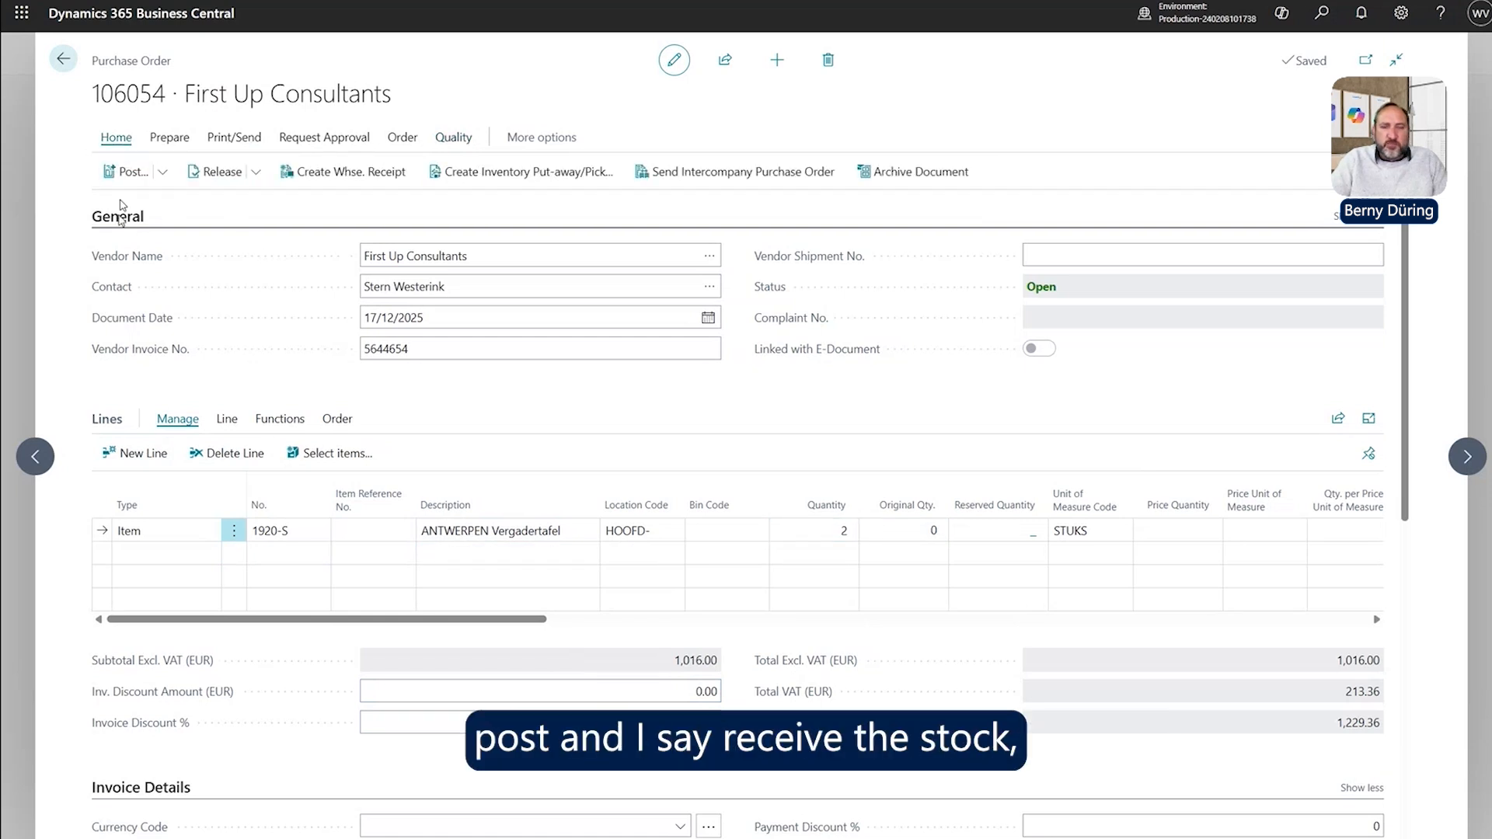
{"action": "left_click", "coordinate": [126, 171]}
{"action": "left_click", "coordinate": [600, 407]}
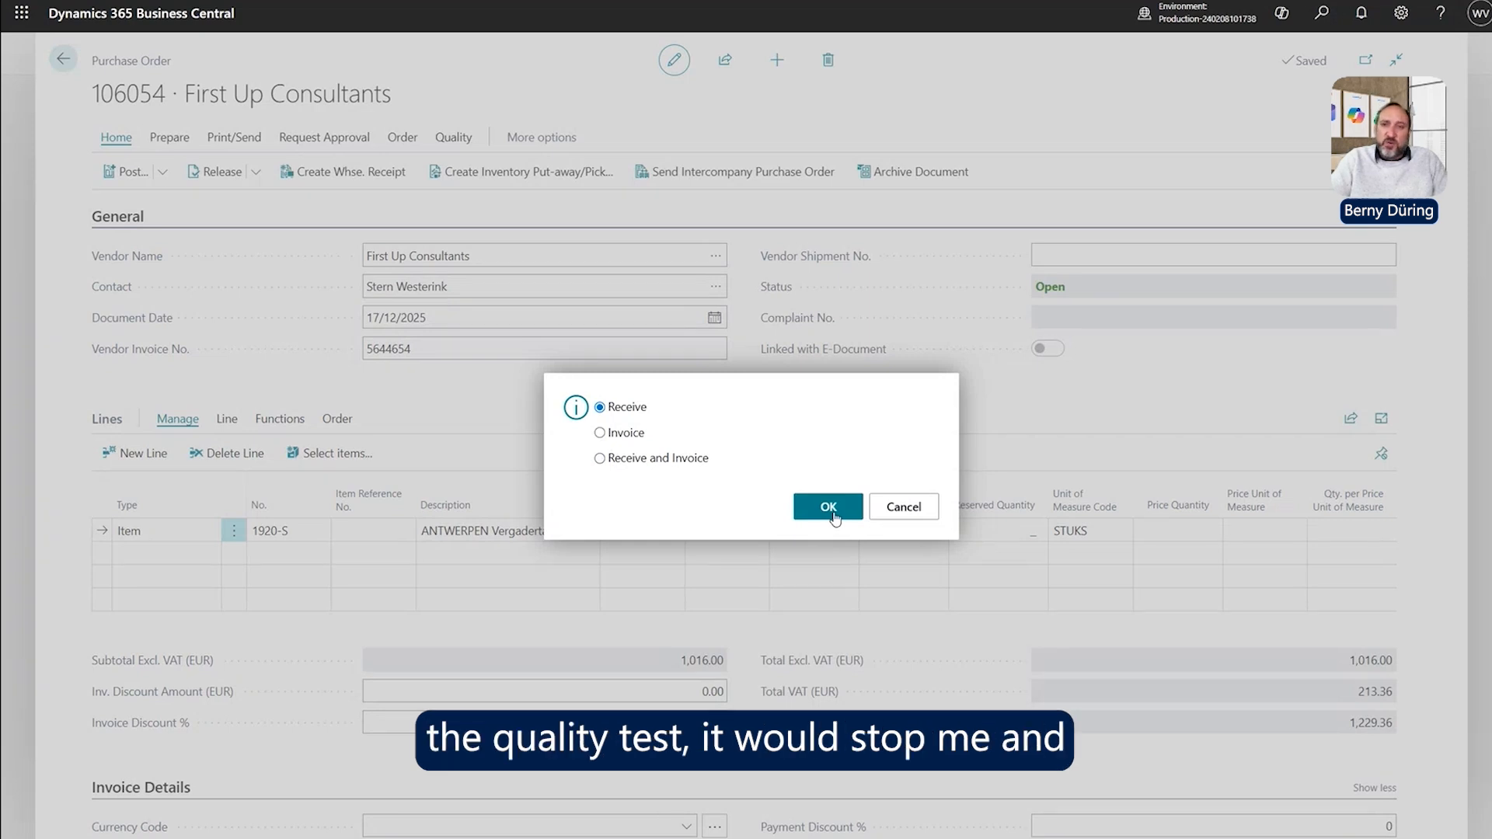
{"action": "left_click", "coordinate": [832, 512]}
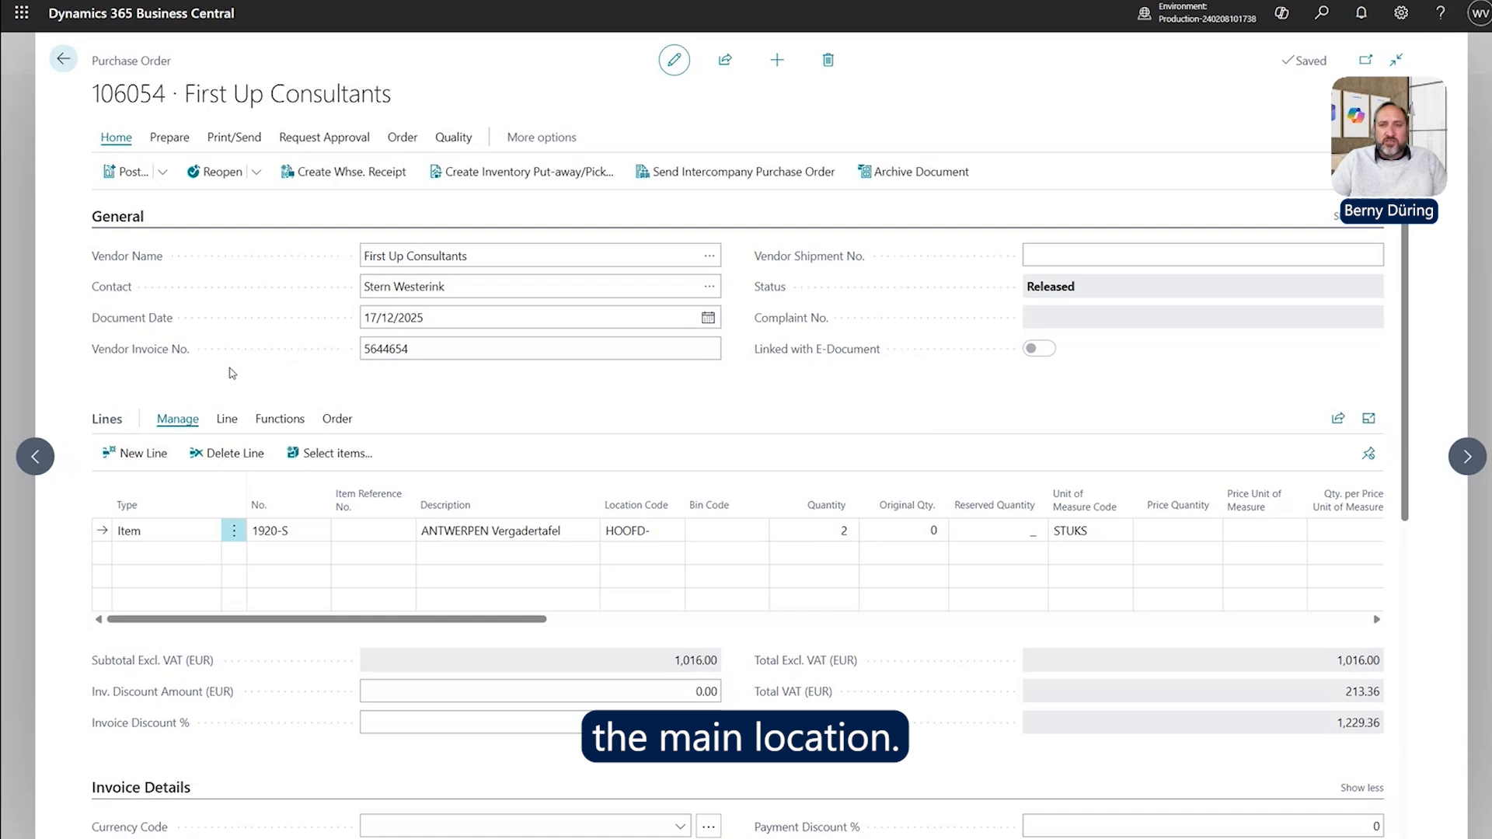
Scroll the order lines to verify Quantity Received 2 on the 1920-S line.
{"action": "left_click_drag", "start_coordinate": [514, 621], "coordinate": [817, 620]}
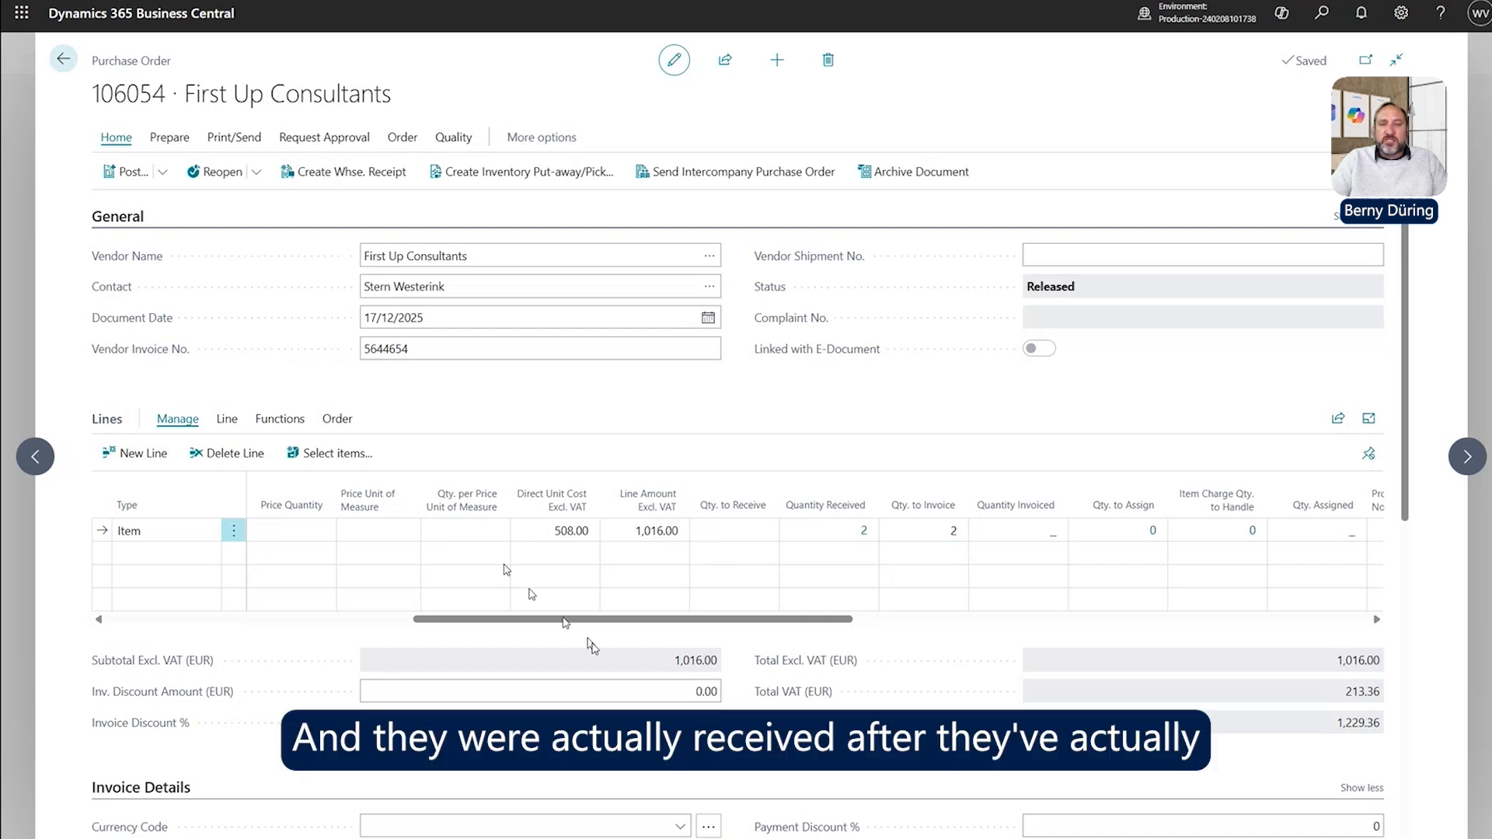
{"action": "left_click_drag", "start_coordinate": [622, 622], "coordinate": [164, 615]}
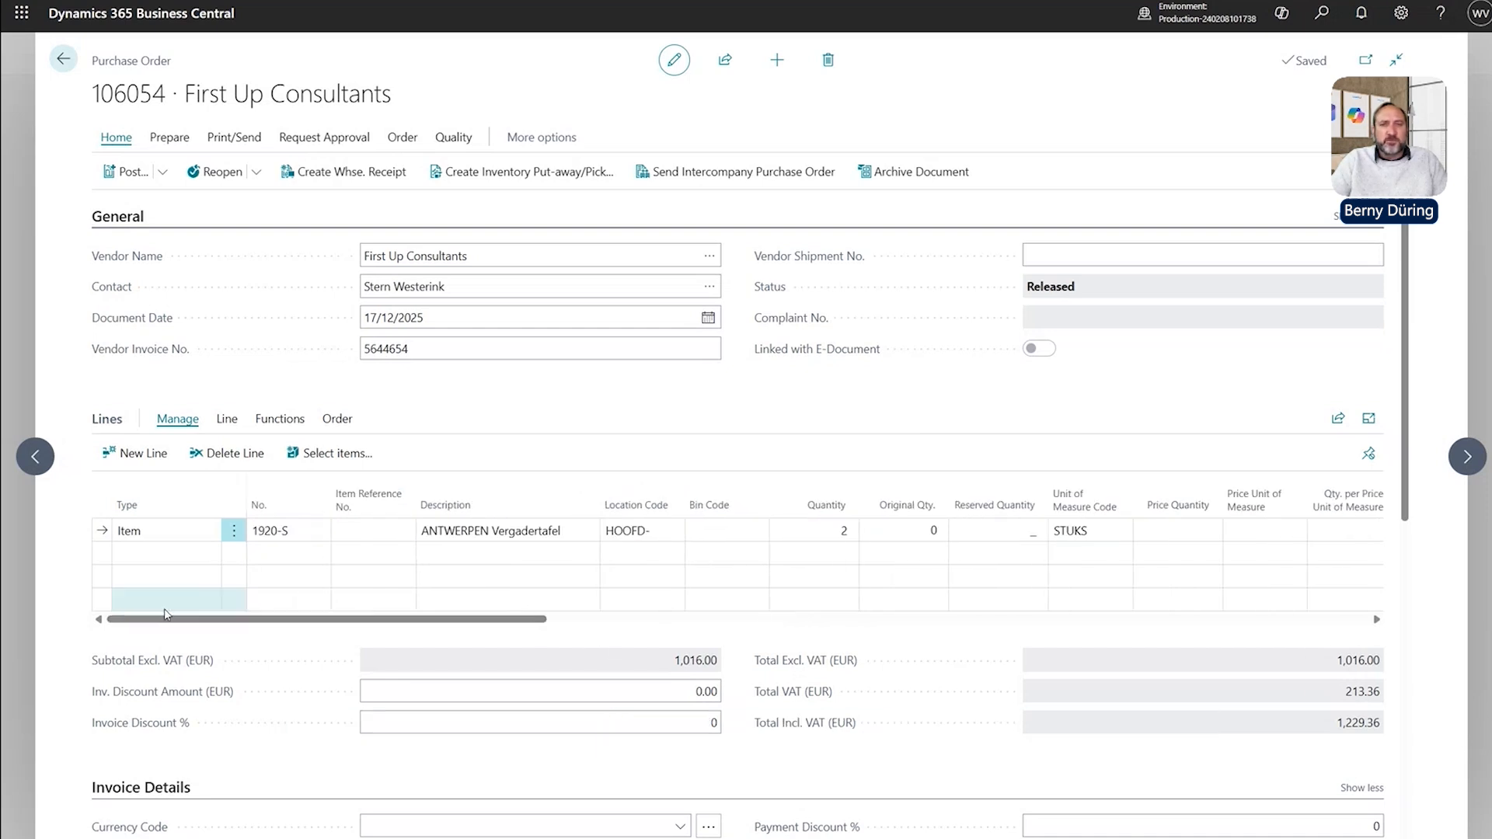